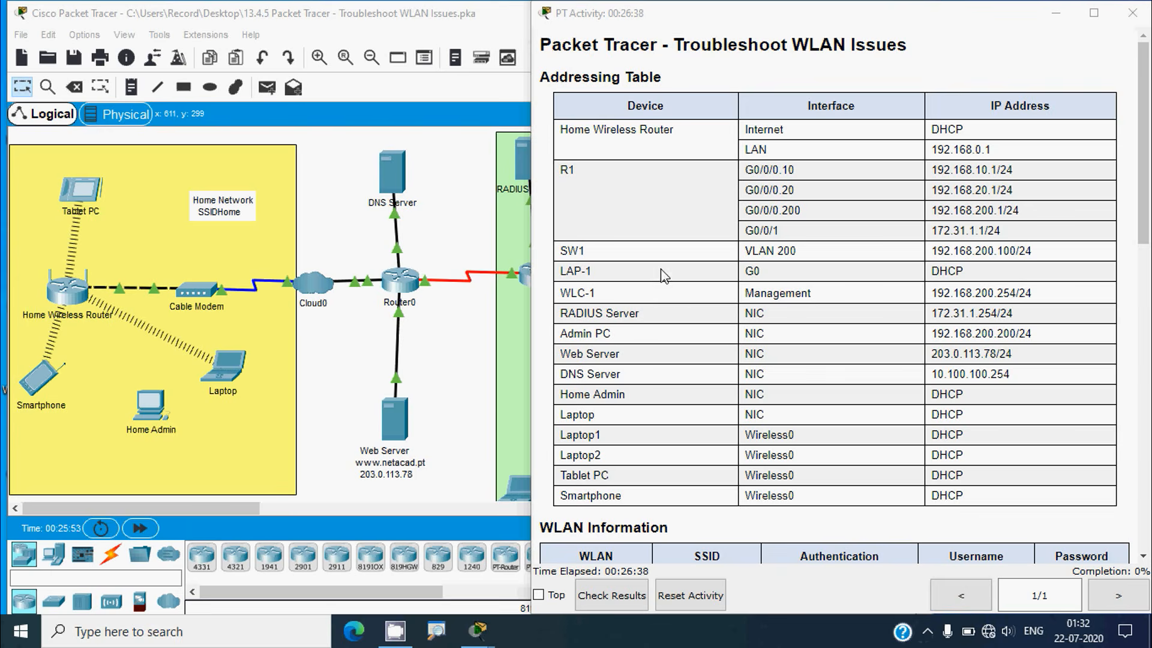
# Scroll the activity instructions past the Addressing Table and WLAN Information to the Objectives and Instructions
pyautogui.scroll(-5, 639, 232)
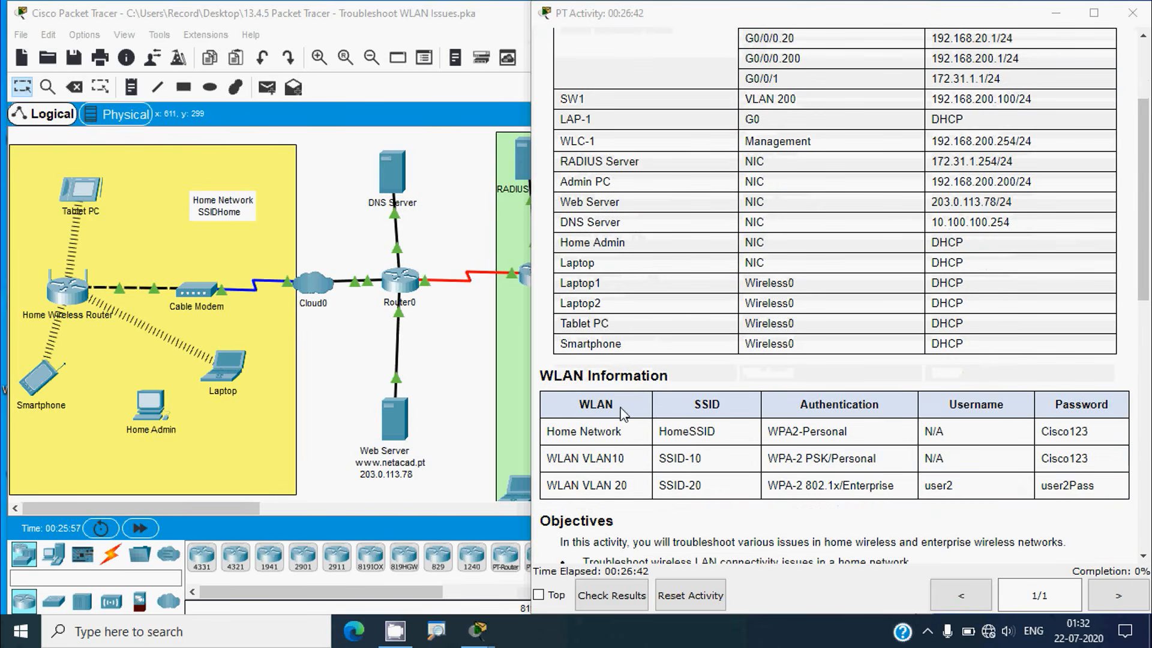
pyautogui.scroll(-2, 718, 468)
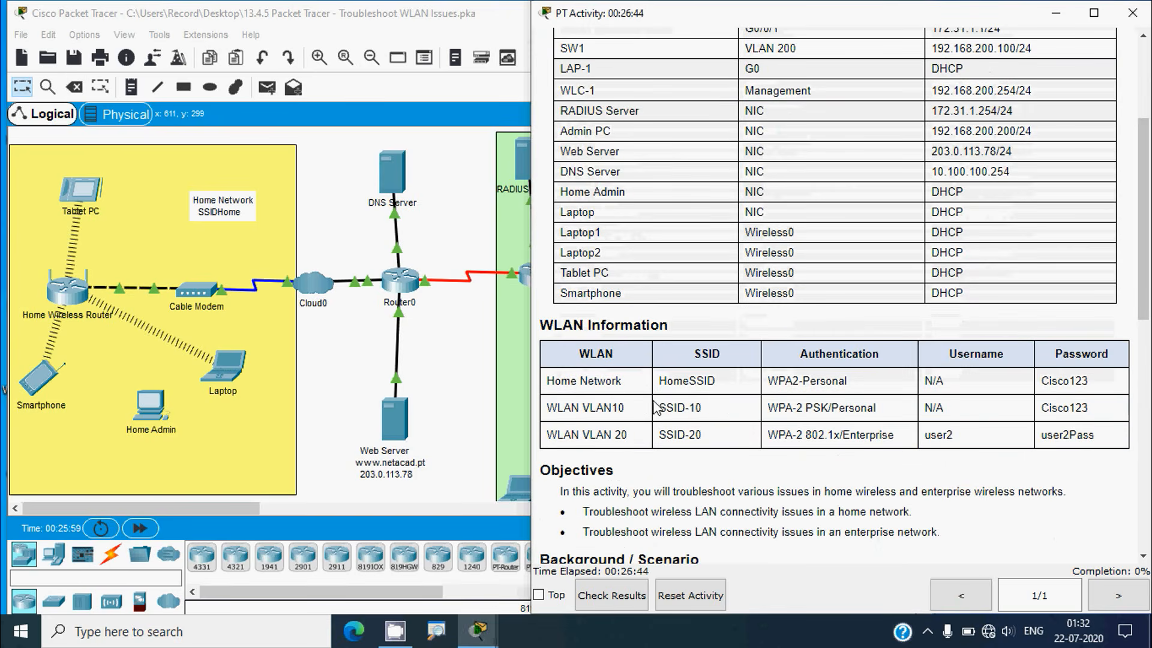
pyautogui.moveTo(657, 408); pyautogui.dragTo(702, 408)
pyautogui.moveTo(796, 407); pyautogui.dragTo(813, 407)
pyautogui.scroll(-4, 752, 437)
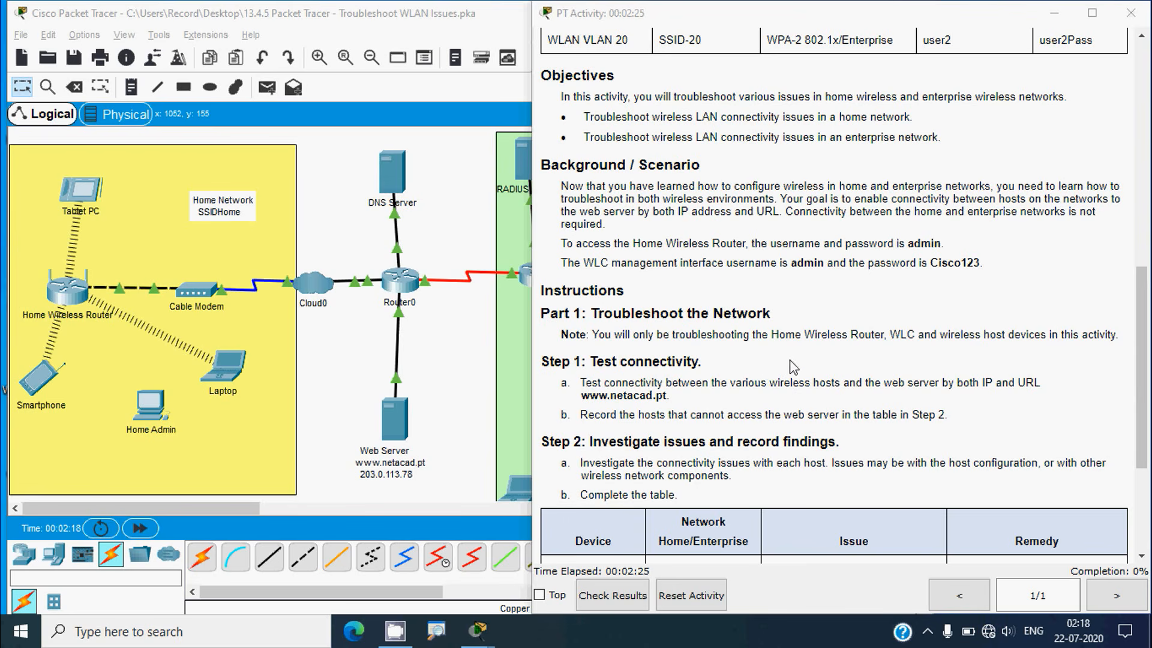
pyautogui.click(352, 359)
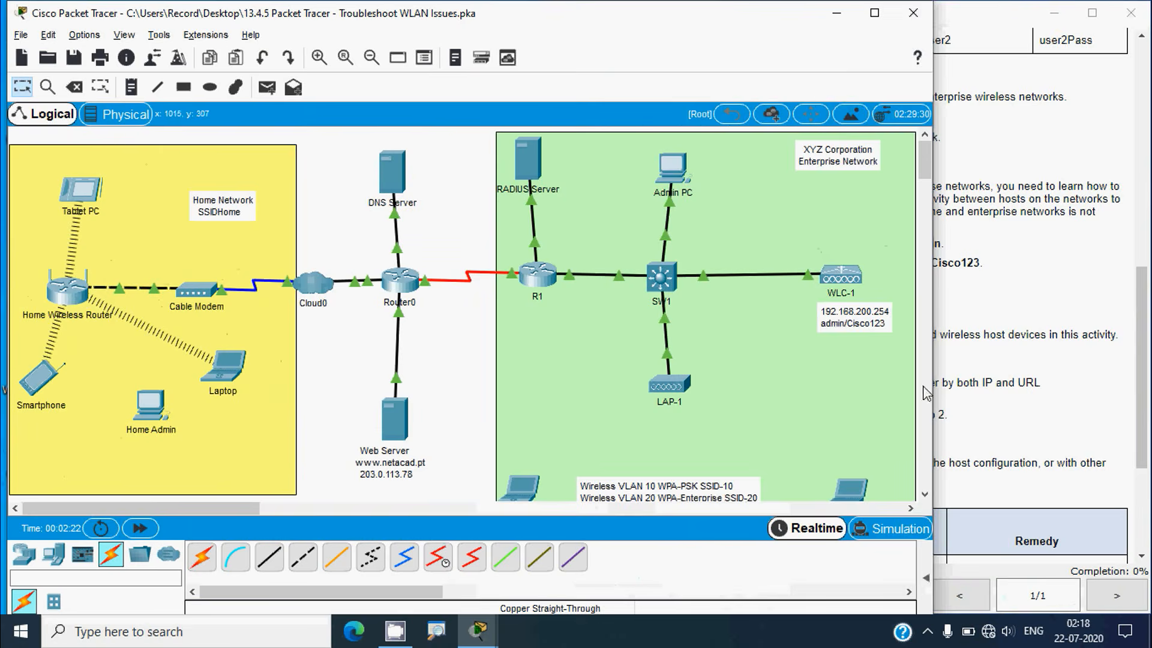
pyautogui.click(924, 389)
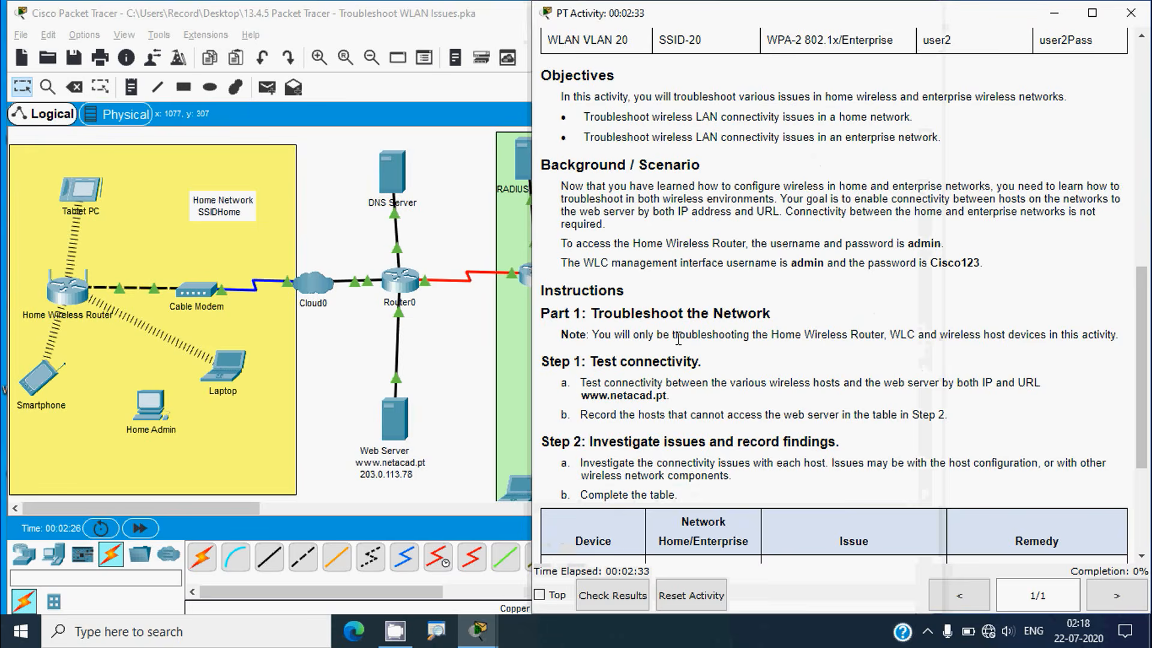
pyautogui.click(474, 341)
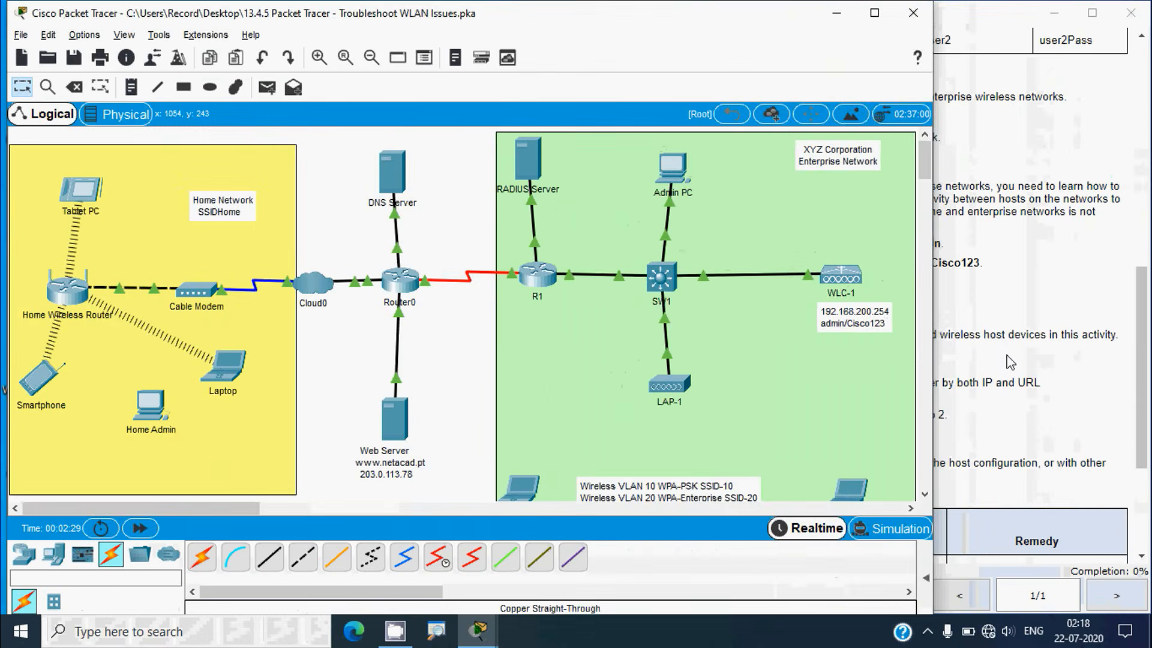
pyautogui.click(1011, 362)
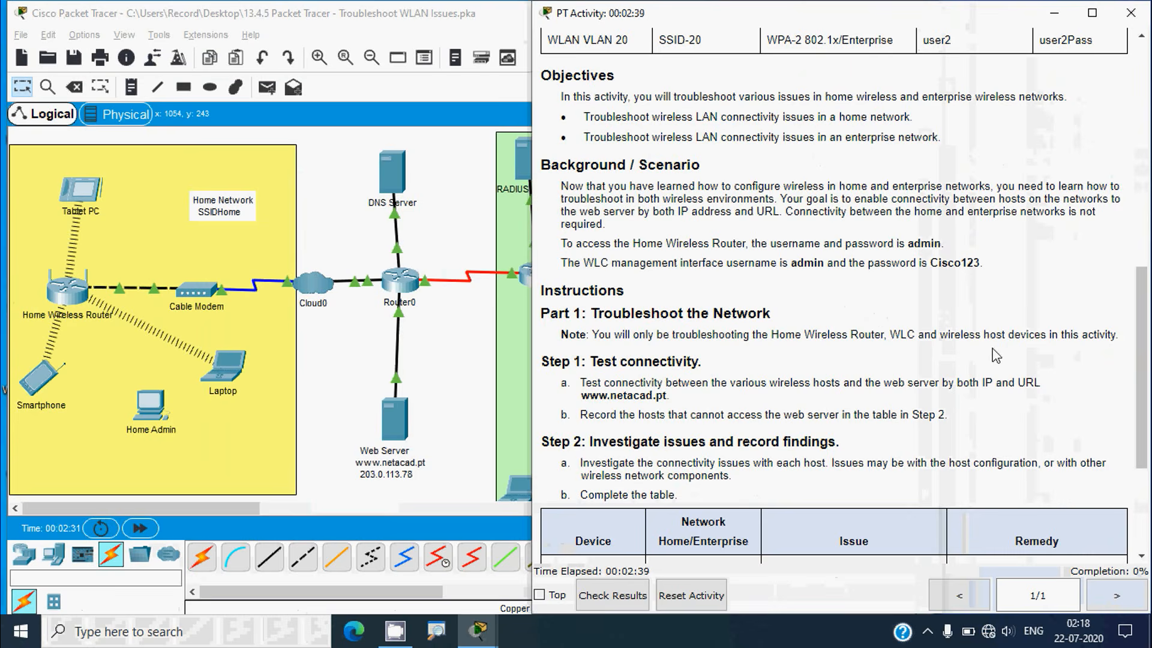
pyautogui.click(526, 352)
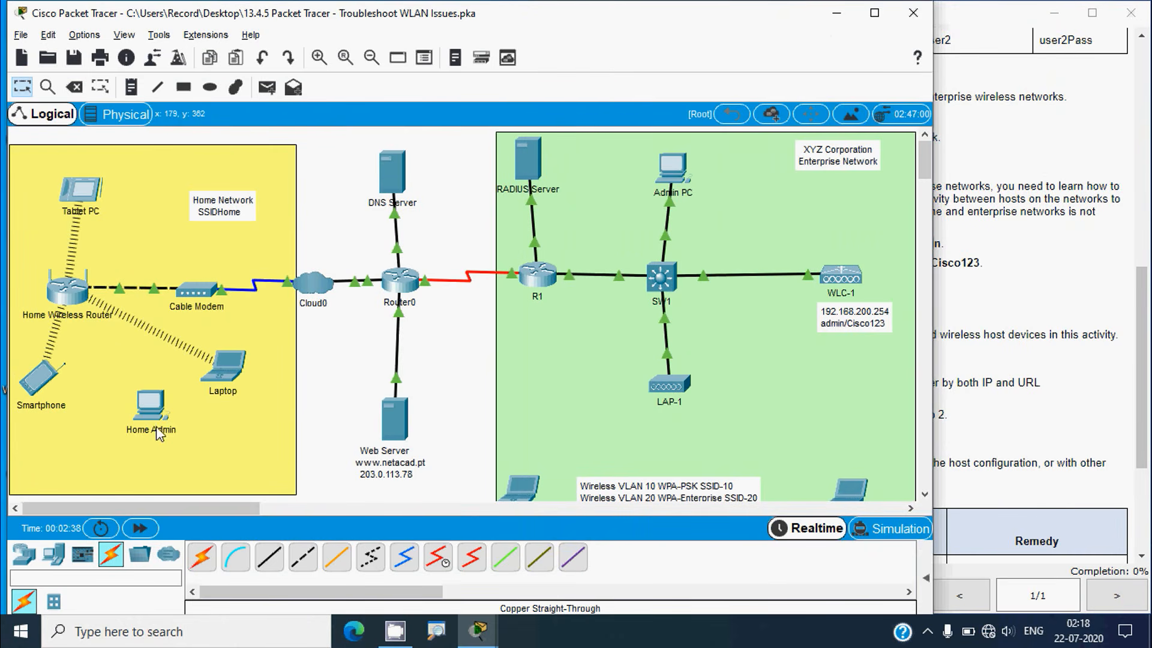
pyautogui.scroll(-1, 427, 390)
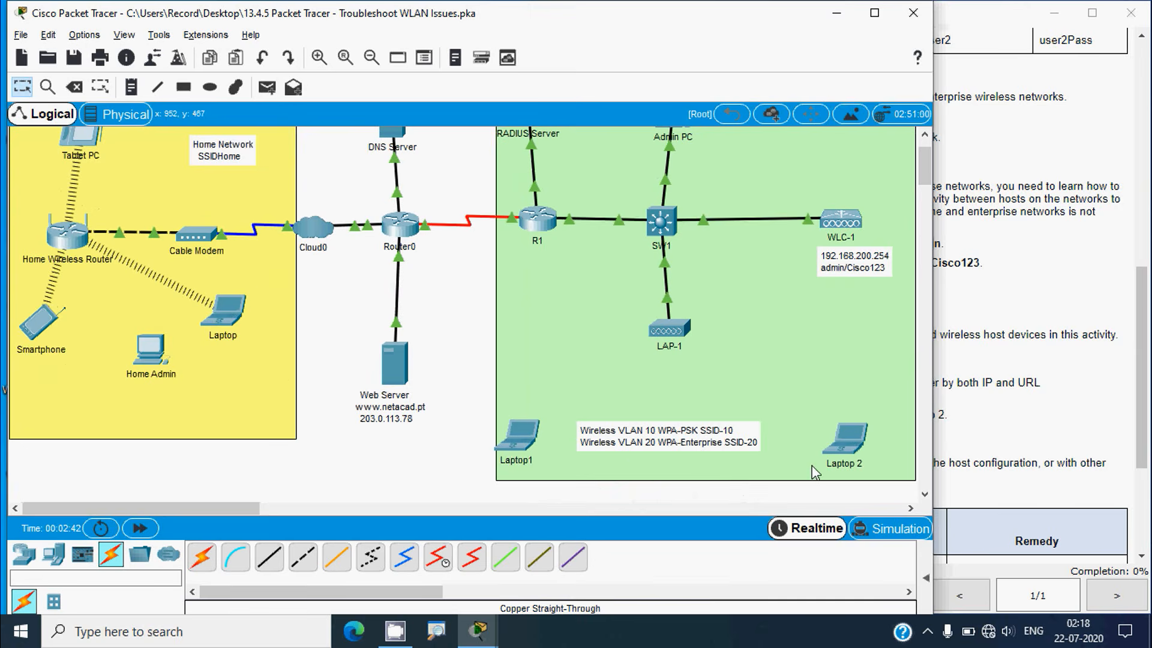
pyautogui.scroll(1, 806, 471)
pyautogui.scroll(-1, 834, 459)
pyautogui.scroll(1, 456, 365)
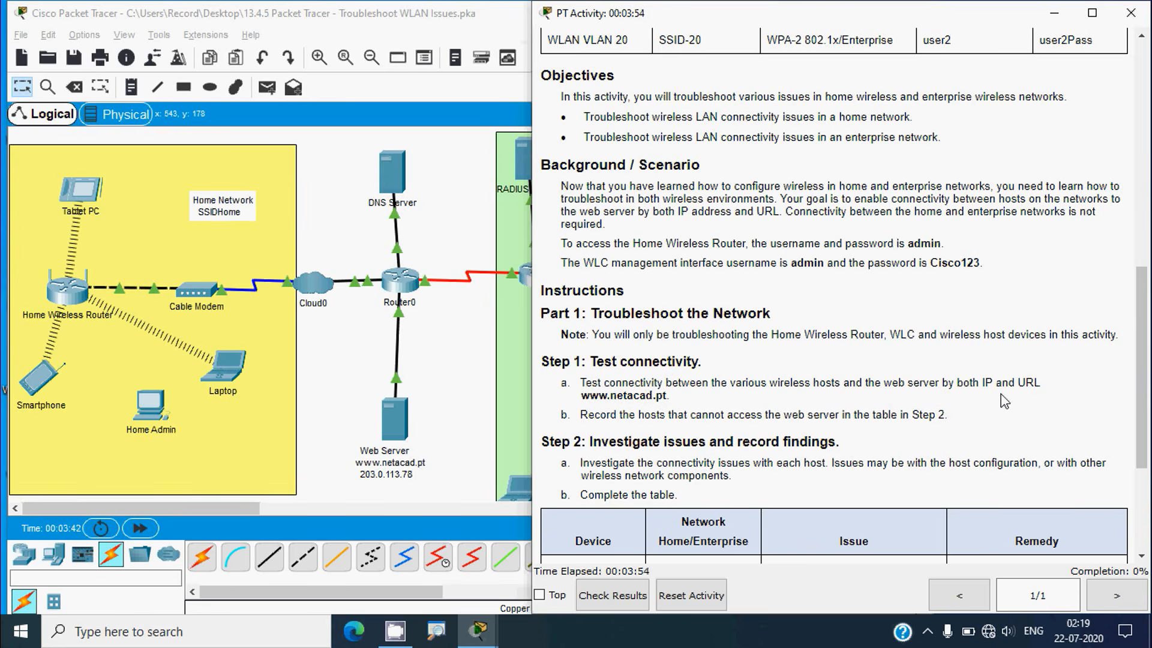
pyautogui.click(474, 379)
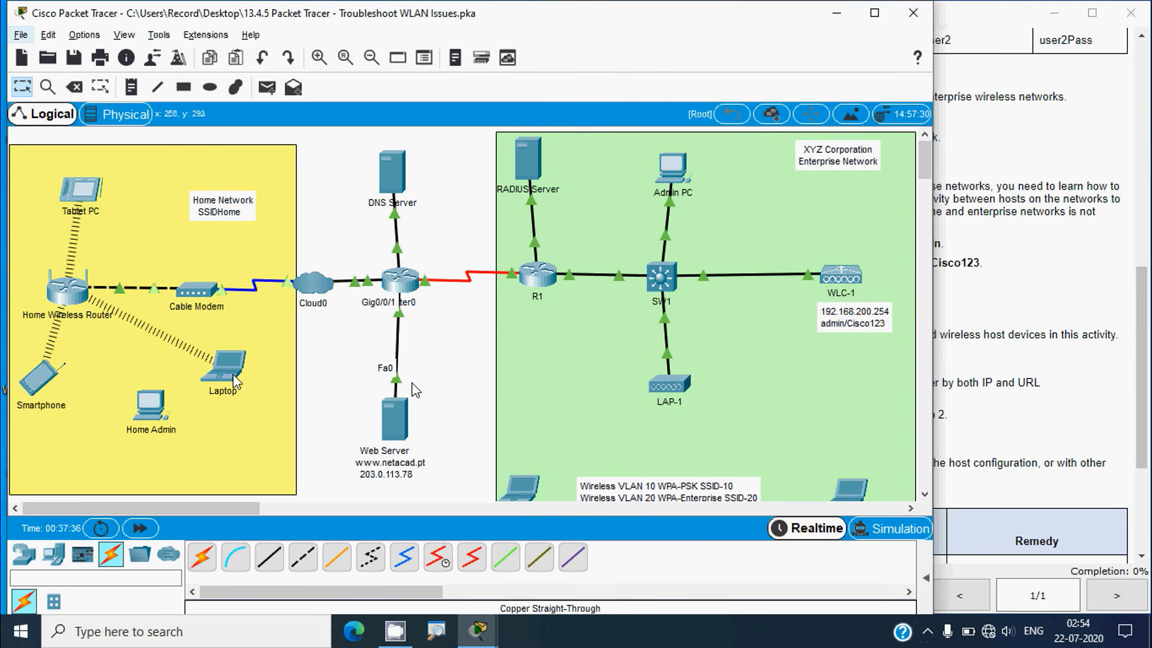
# Copy the Web Server address 203.0.113.78 from the Addressing Table and bring up the Laptop's Desktop apps
pyautogui.click(990, 401)
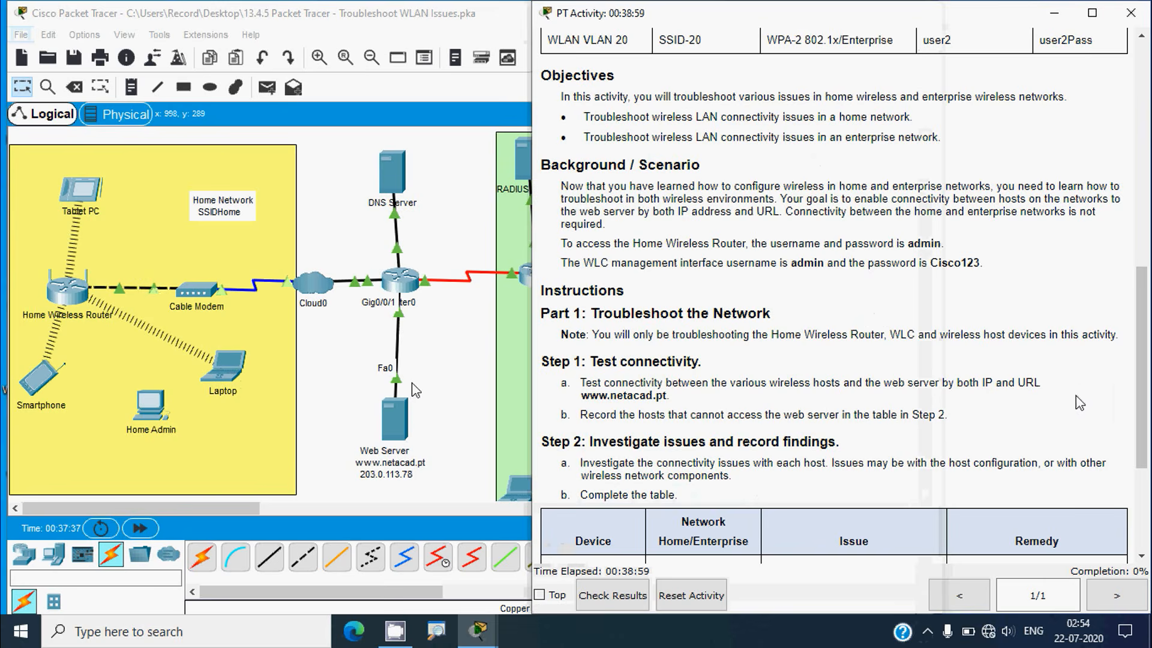
pyautogui.moveTo(1146, 451); pyautogui.dragTo(1145, 311)
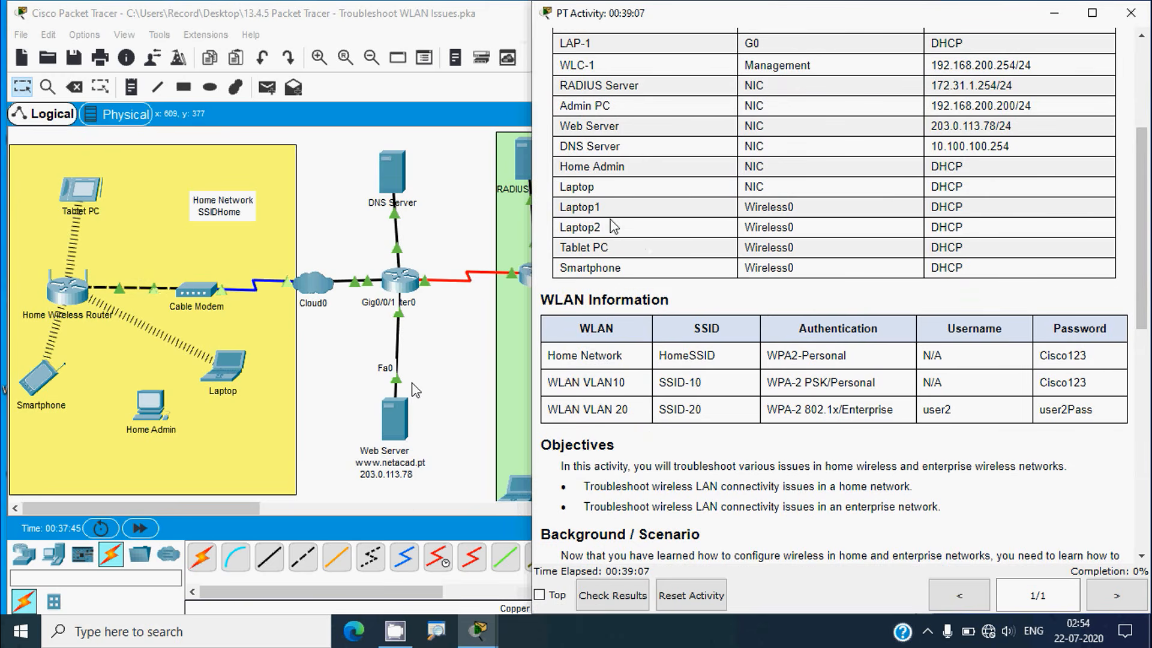
pyautogui.moveTo(932, 127); pyautogui.dragTo(997, 126)
pyautogui.hotkey('ctrl', 'c')
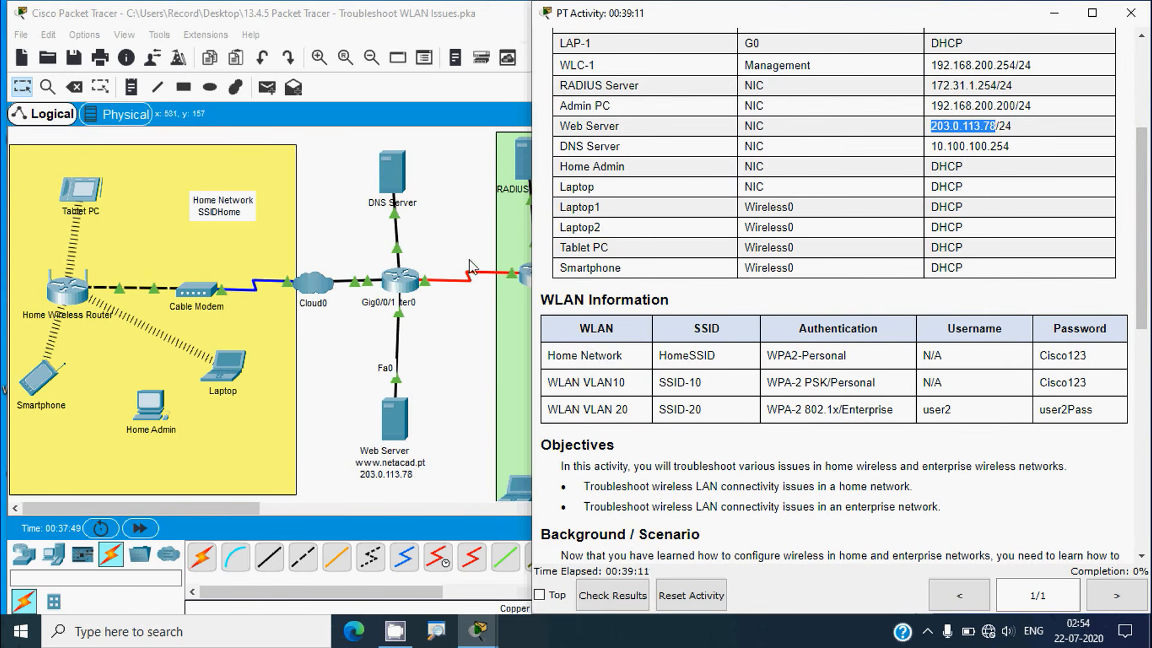
pyautogui.click(233, 365)
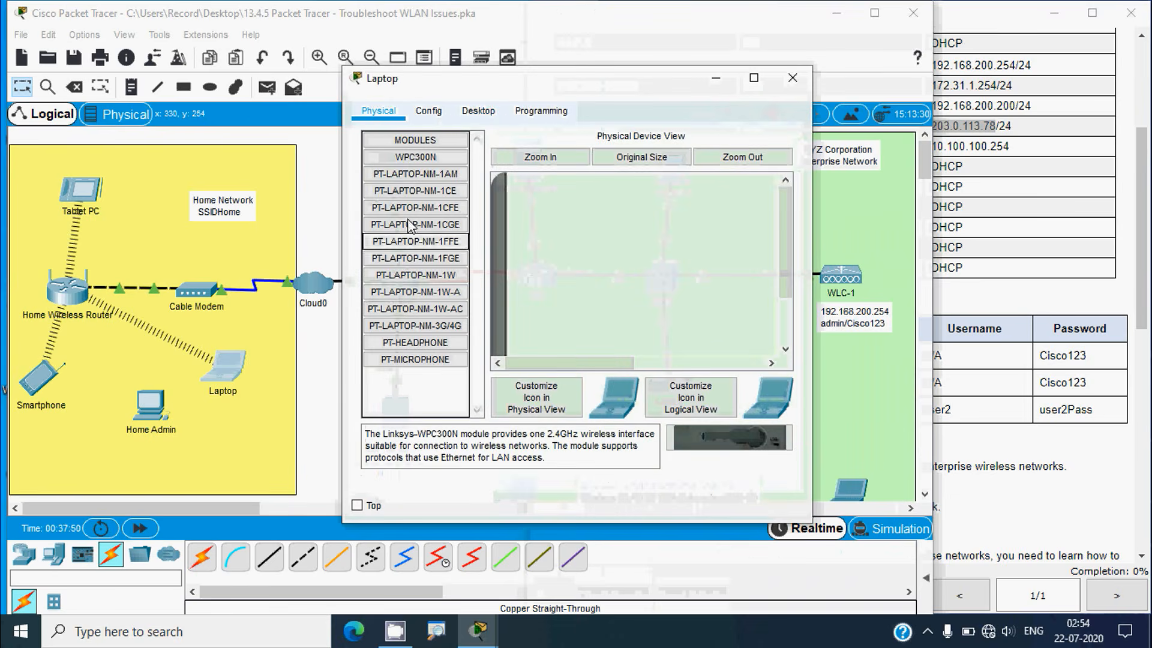
pyautogui.click(471, 120)
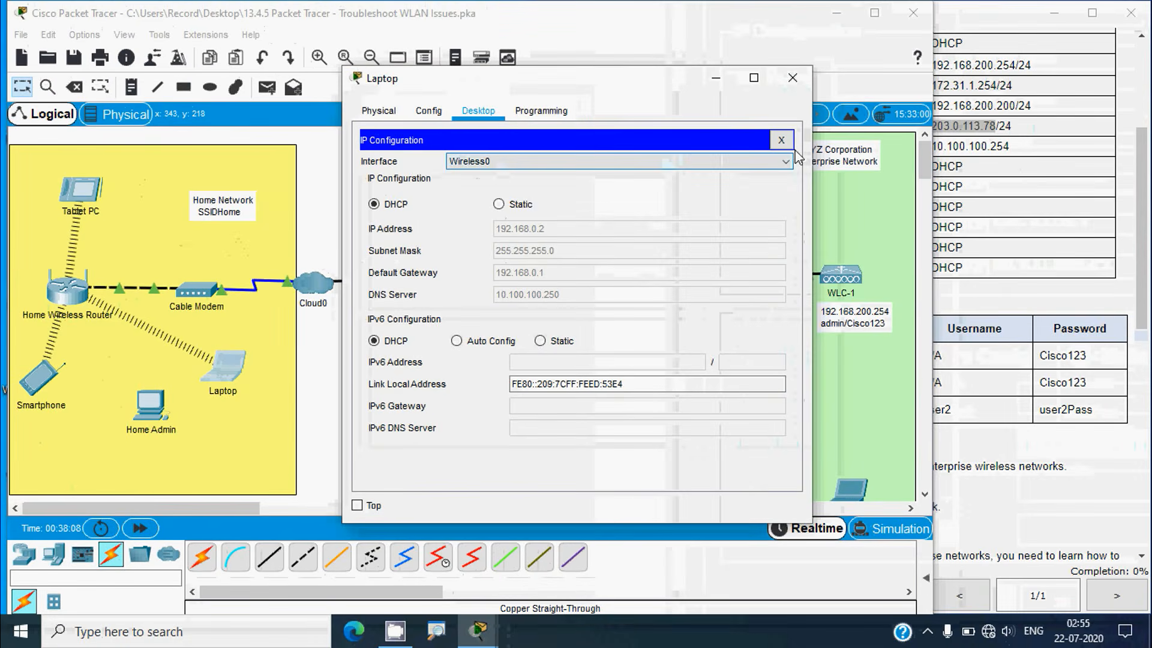
# Ping 203.0.113.78 from the Laptop's command prompt, which reports Destination host unreachable with 100% loss
pyautogui.click(788, 144)
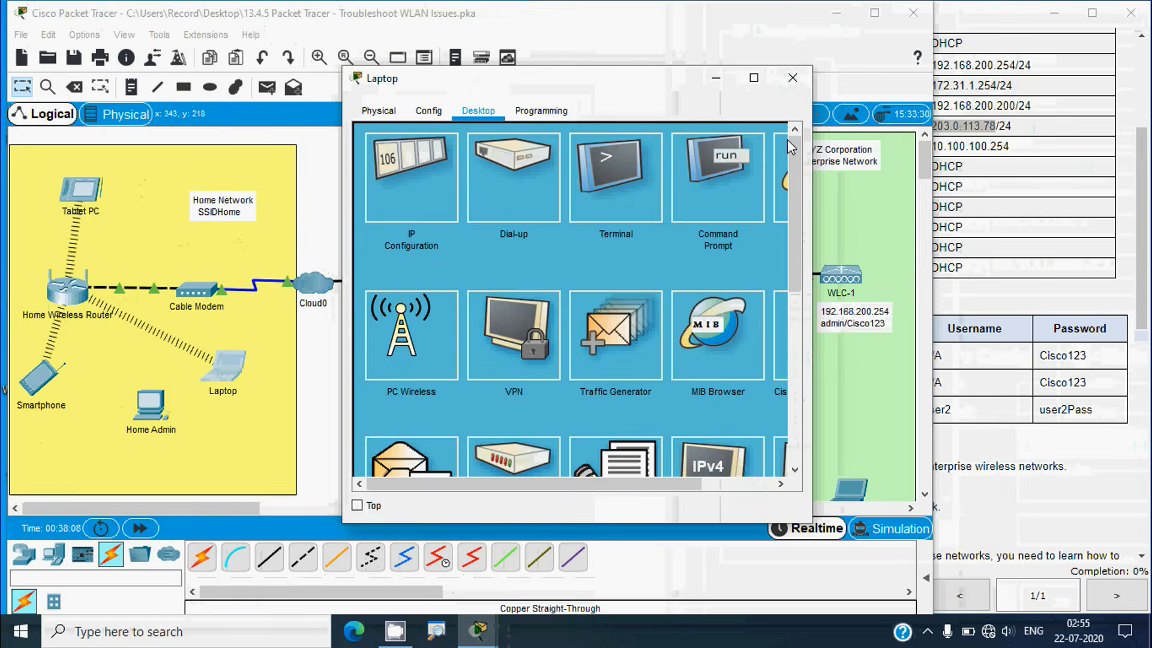
pyautogui.click(726, 204)
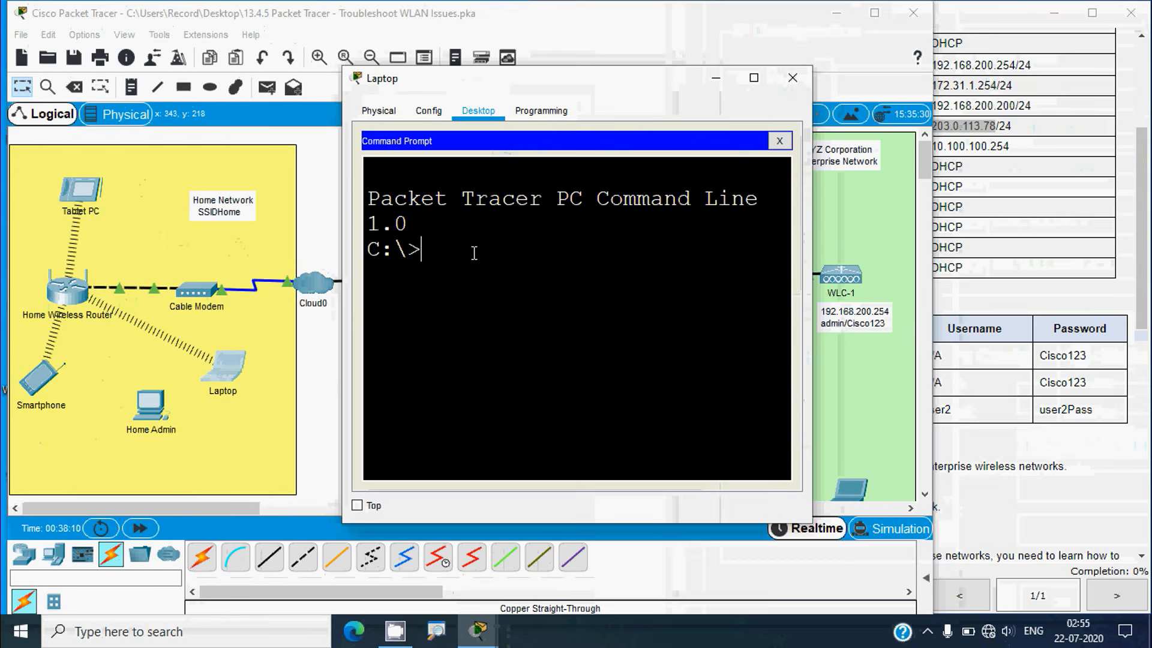
pyautogui.write('ping')
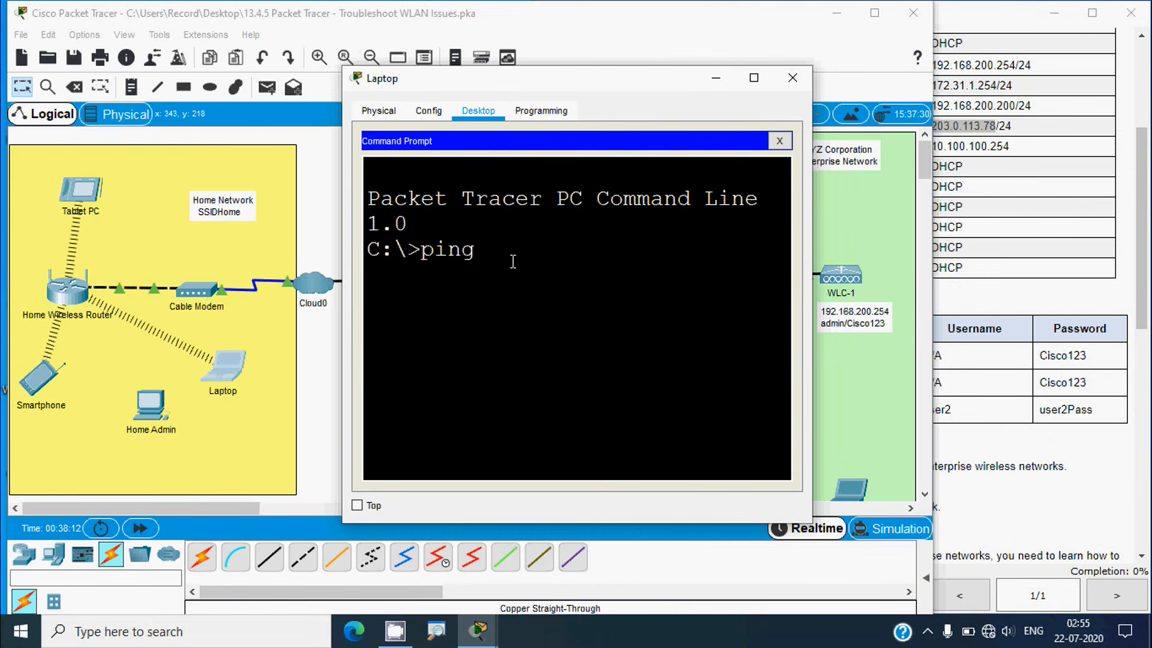
pyautogui.rightClick(513, 262)
pyautogui.click(512, 274)
pyautogui.press('Return')
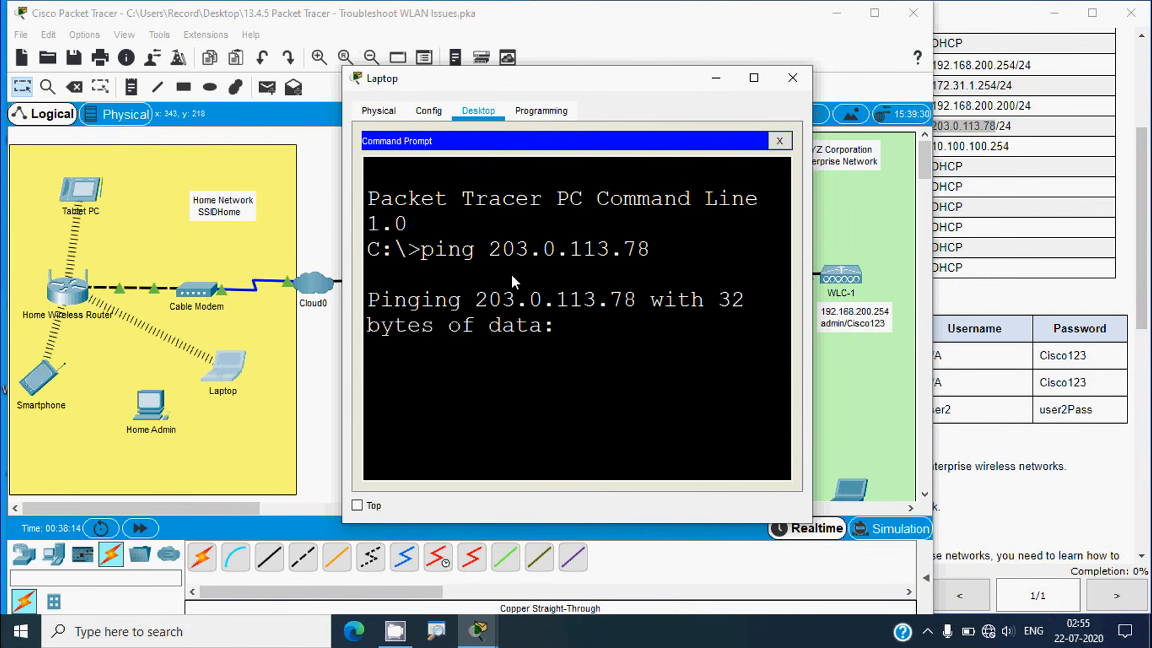
pyautogui.click(754, 77)
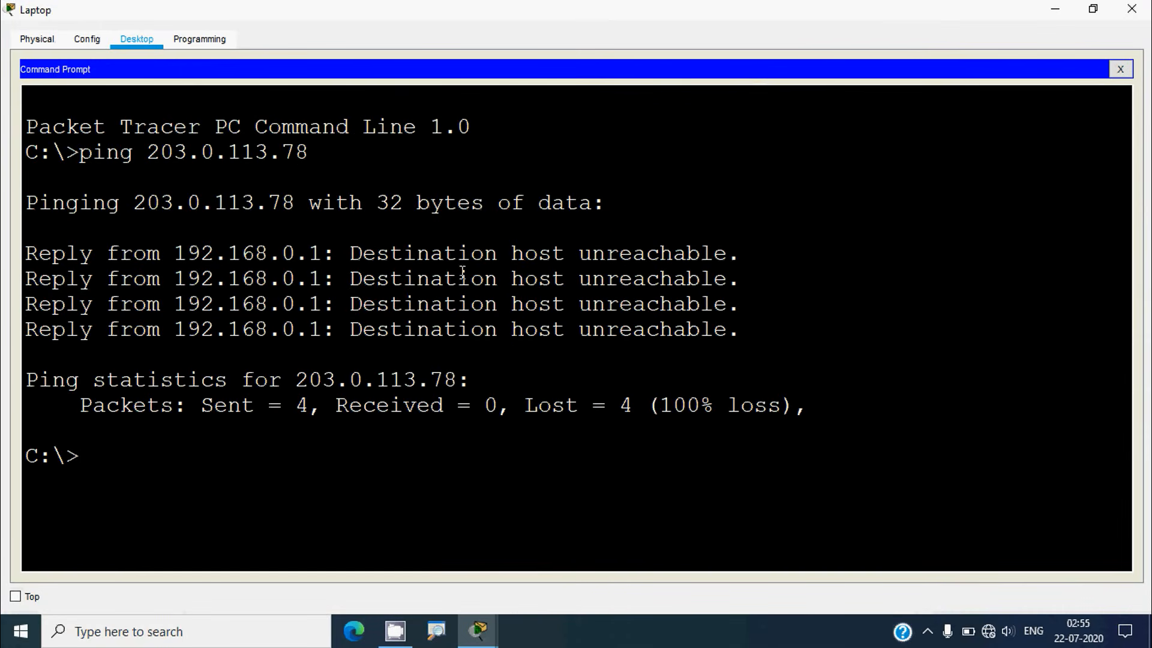
pyautogui.click(1131, 9)
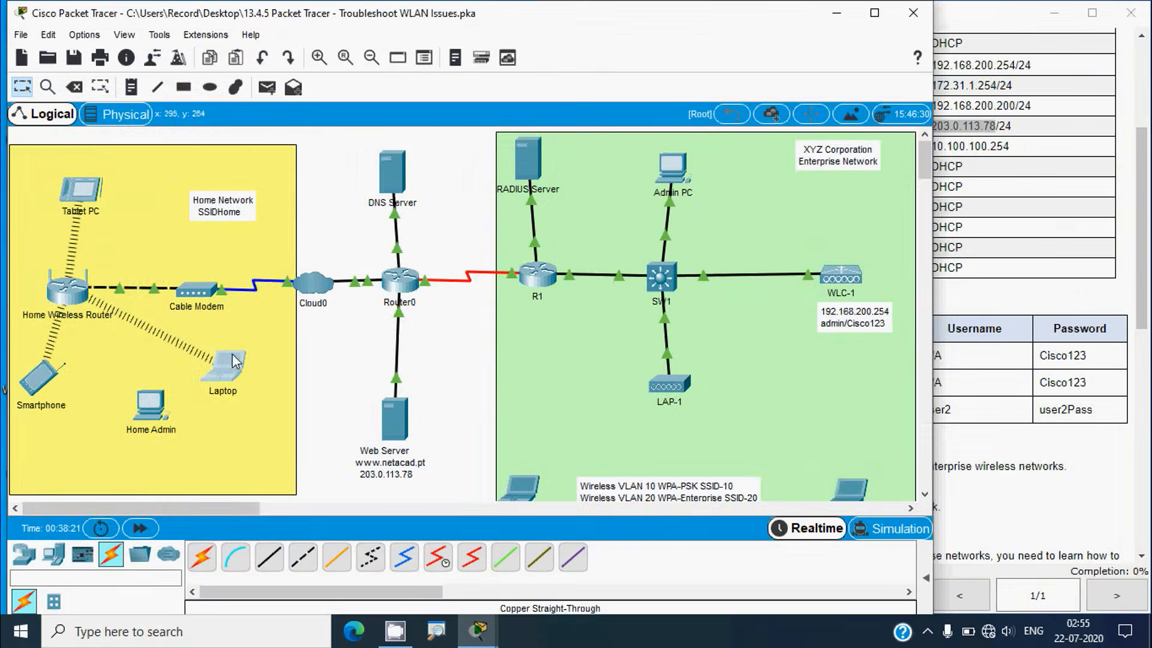
# Check the Smartphone's IP configuration
pyautogui.click(41, 378)
pyautogui.click(478, 114)
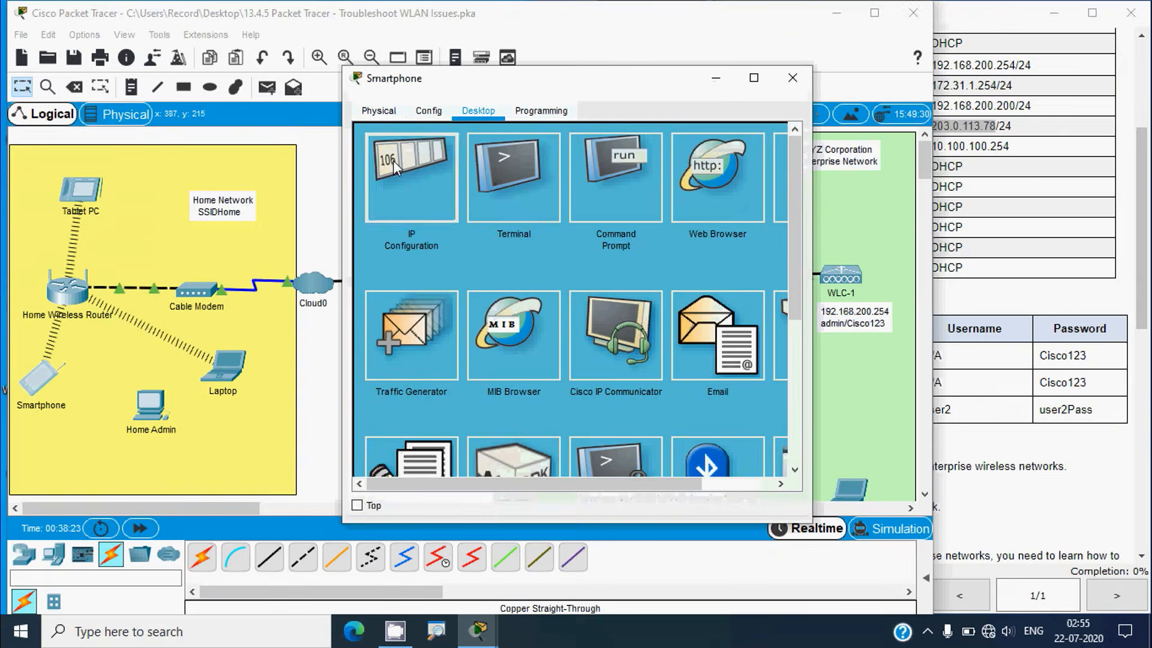
pyautogui.click(395, 168)
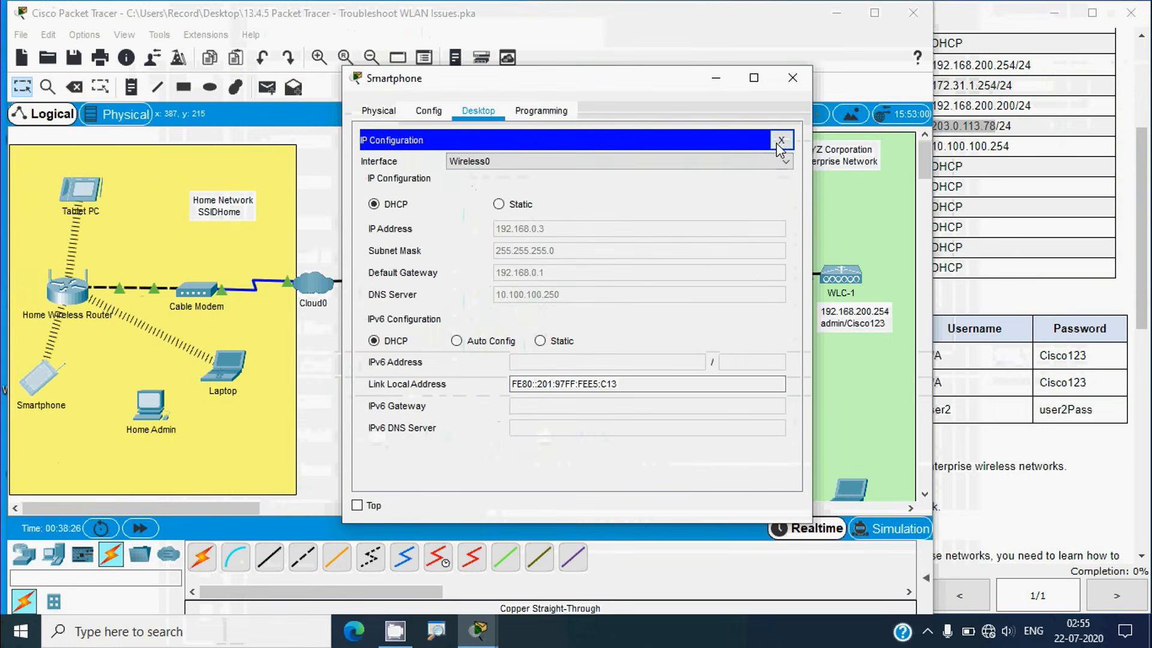
pyautogui.click(780, 140)
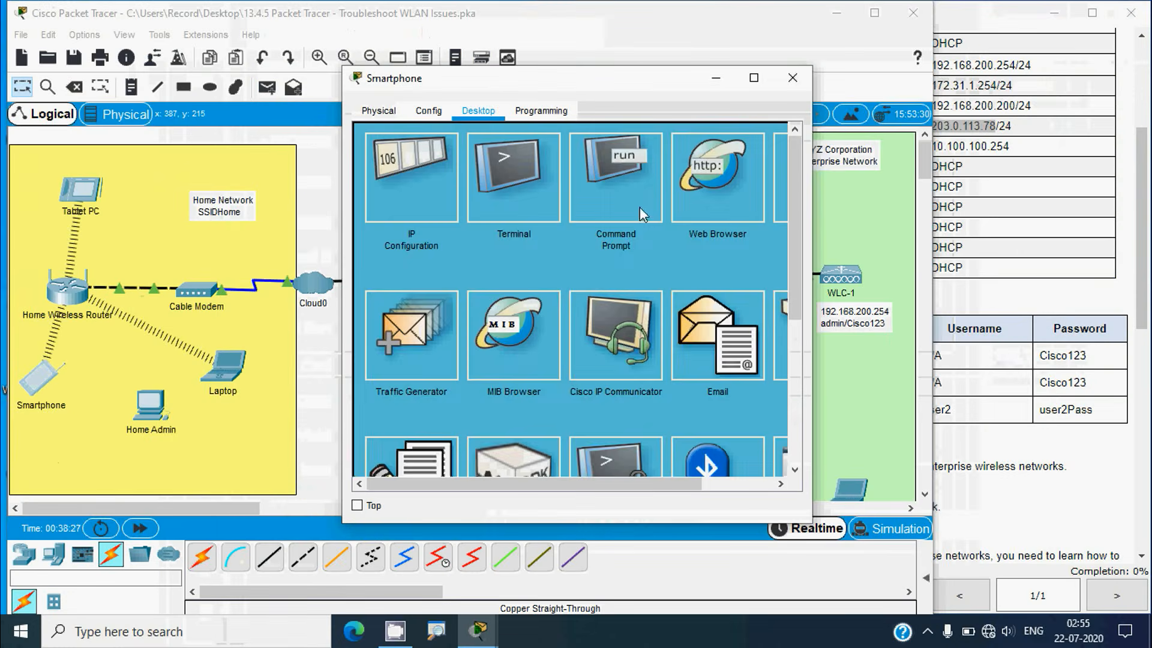
# Ping 203.0.113.78 from the Smartphone, which also fails with destination host unreachable
pyautogui.click(639, 205)
pyautogui.write('ping')
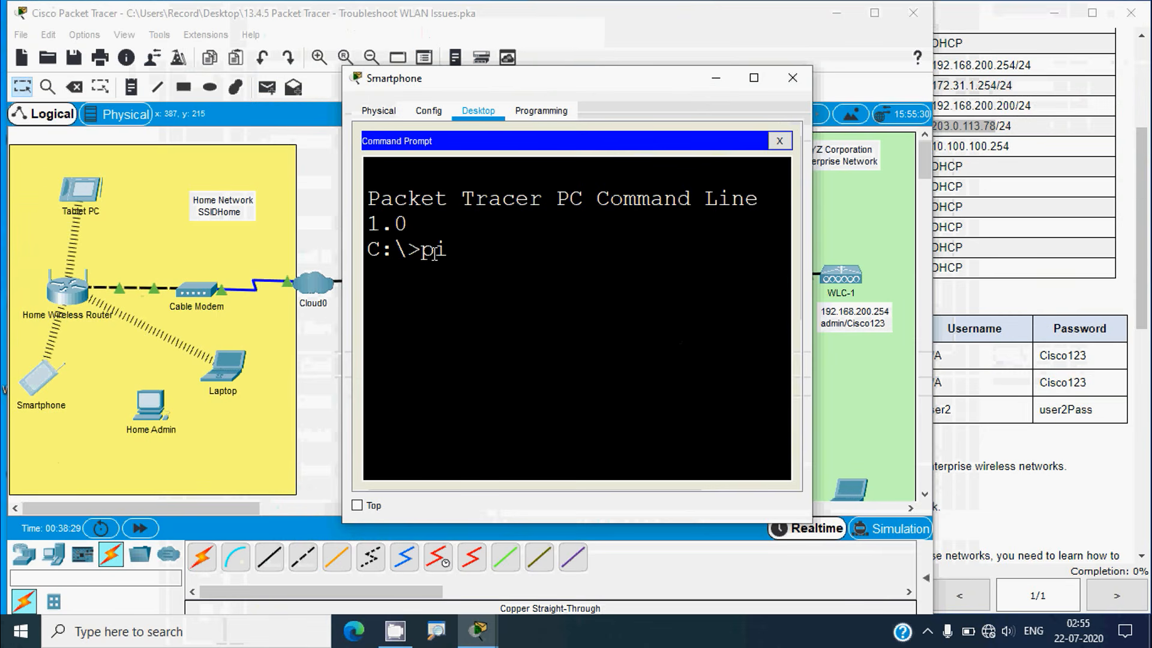
pyautogui.rightClick(497, 251)
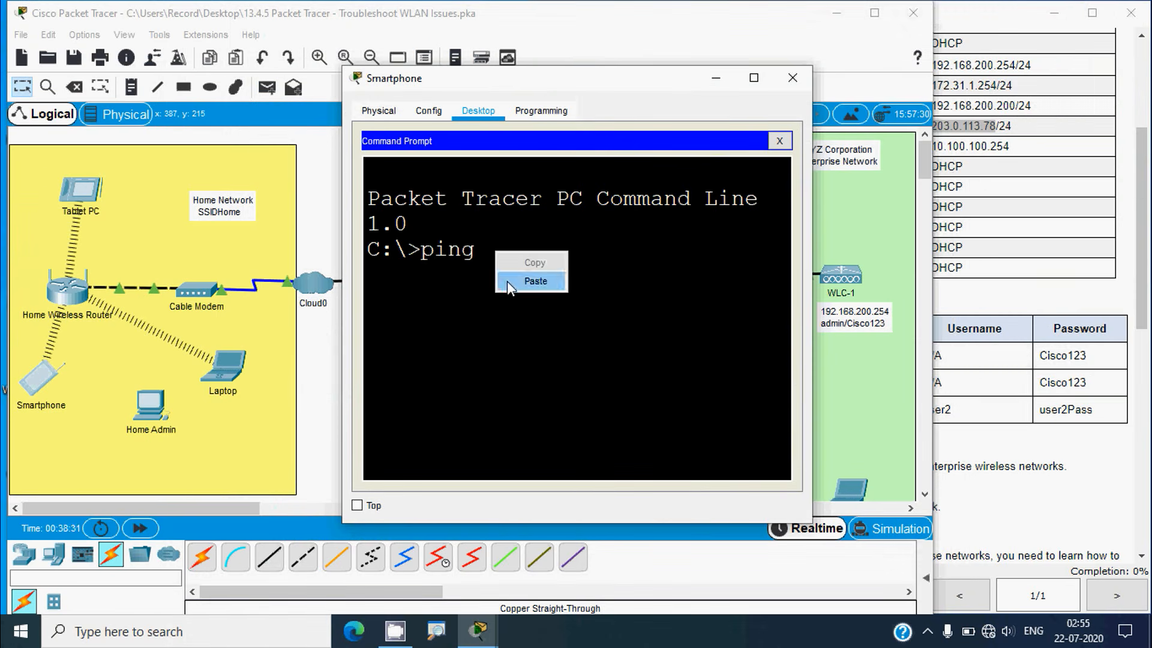
pyautogui.click(506, 279)
pyautogui.press('Return')
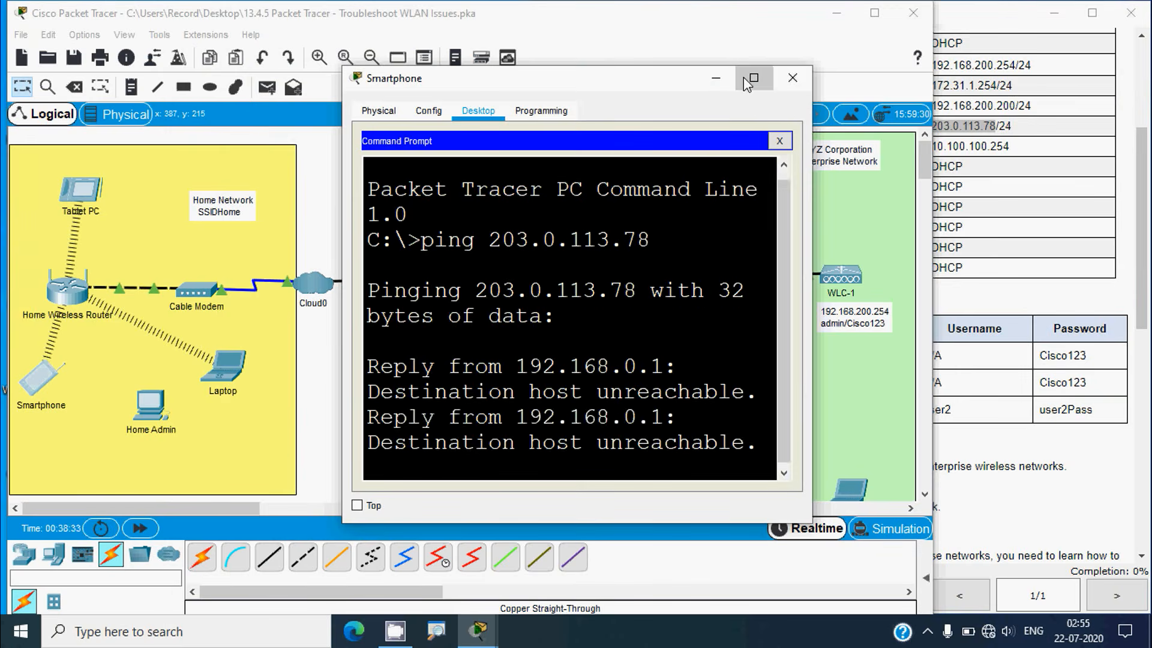
pyautogui.click(752, 77)
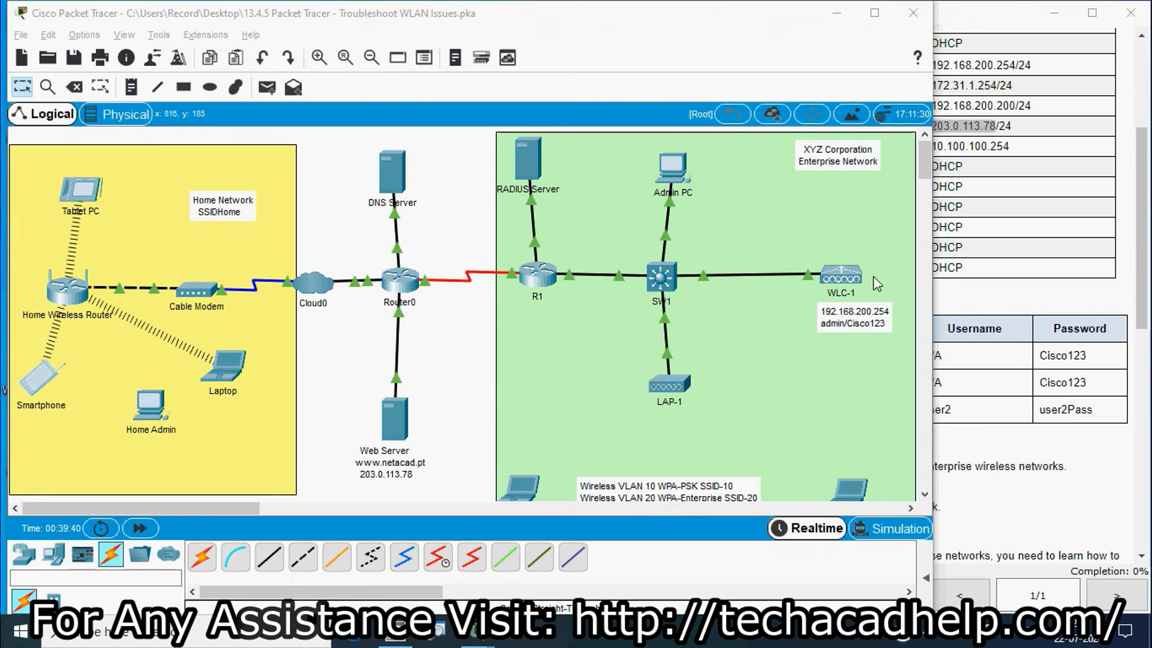
# Cable Home Admin's FastEthernet0 to the Home Wireless Router's GigabitEthernet 1 with copper straight-through
pyautogui.hotkey('alt', 'Tab')
pyautogui.scroll(5, 675, 192)
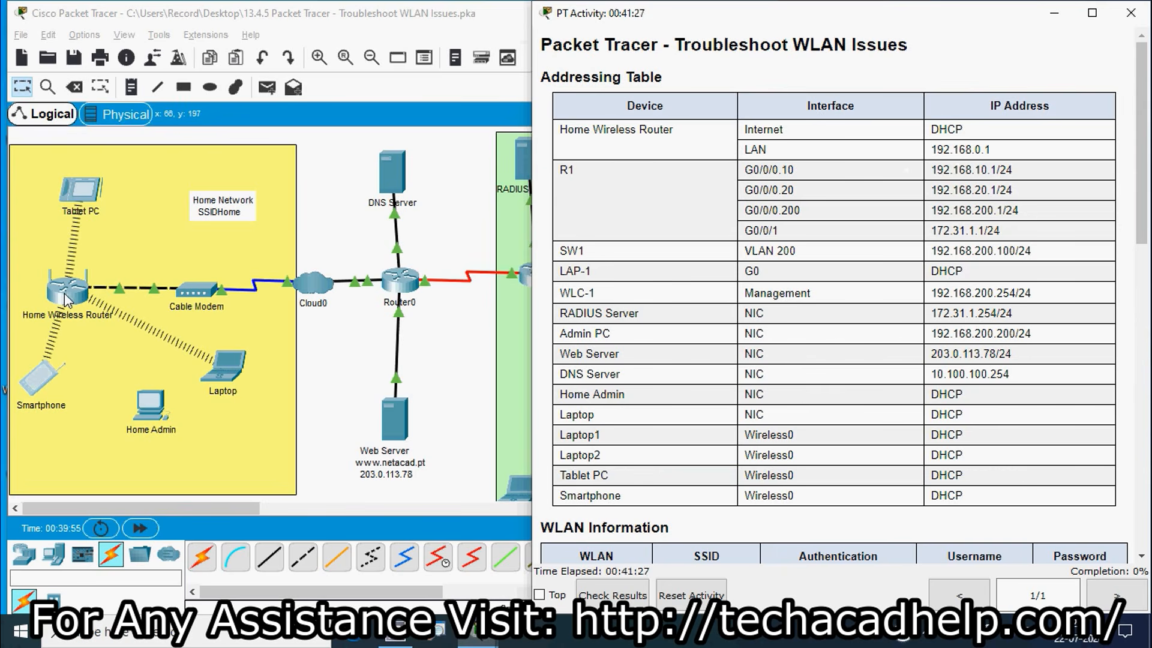
pyautogui.click(269, 556)
pyautogui.click(150, 402)
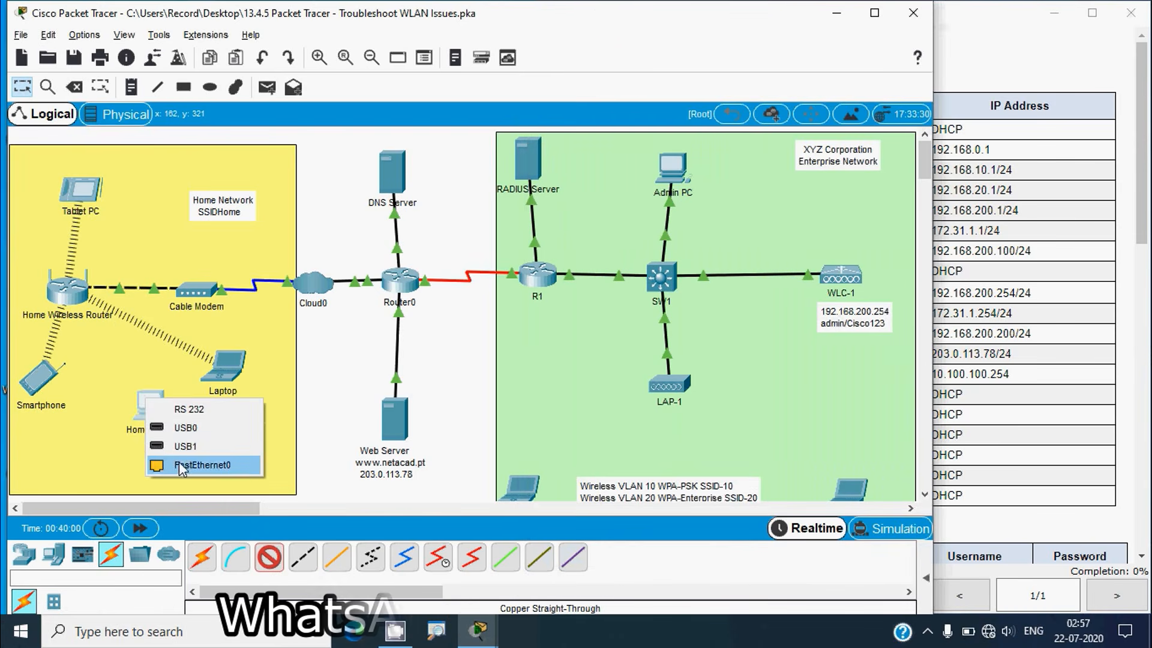
pyautogui.click(198, 466)
pyautogui.click(98, 321)
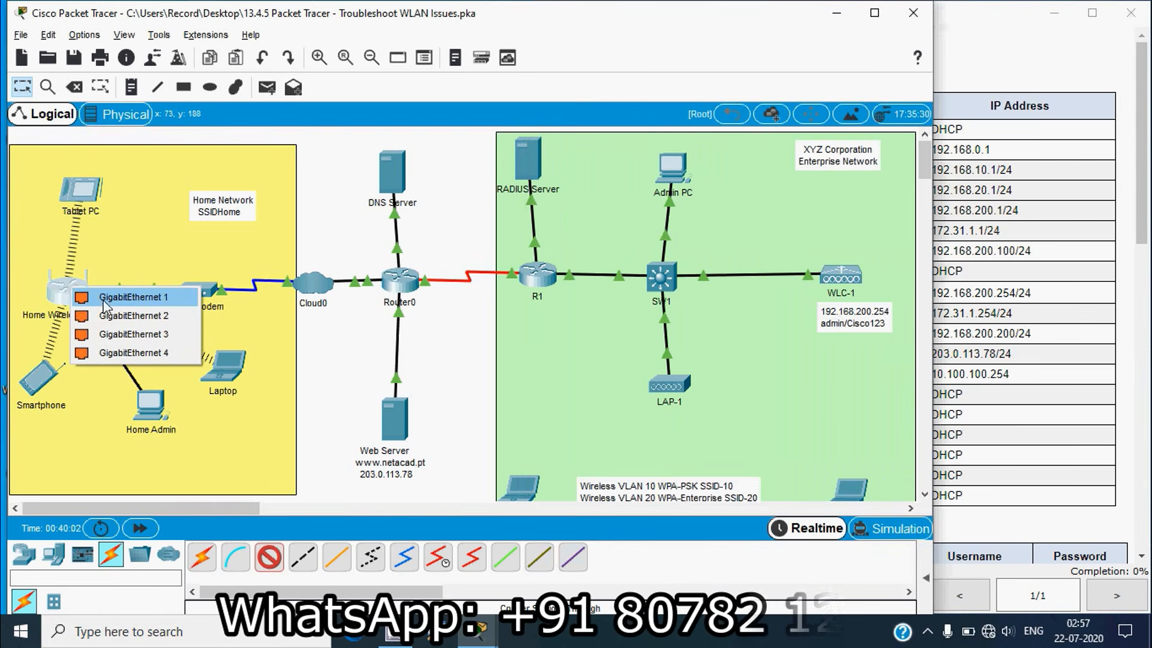
pyautogui.click(144, 299)
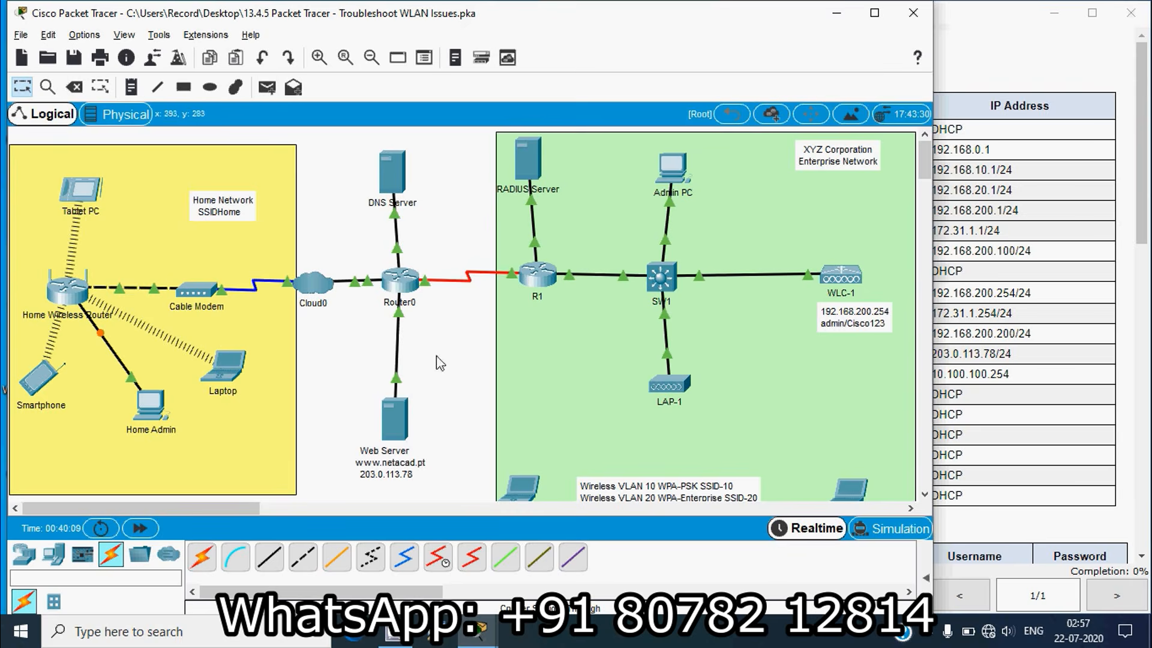
pyautogui.click(966, 191)
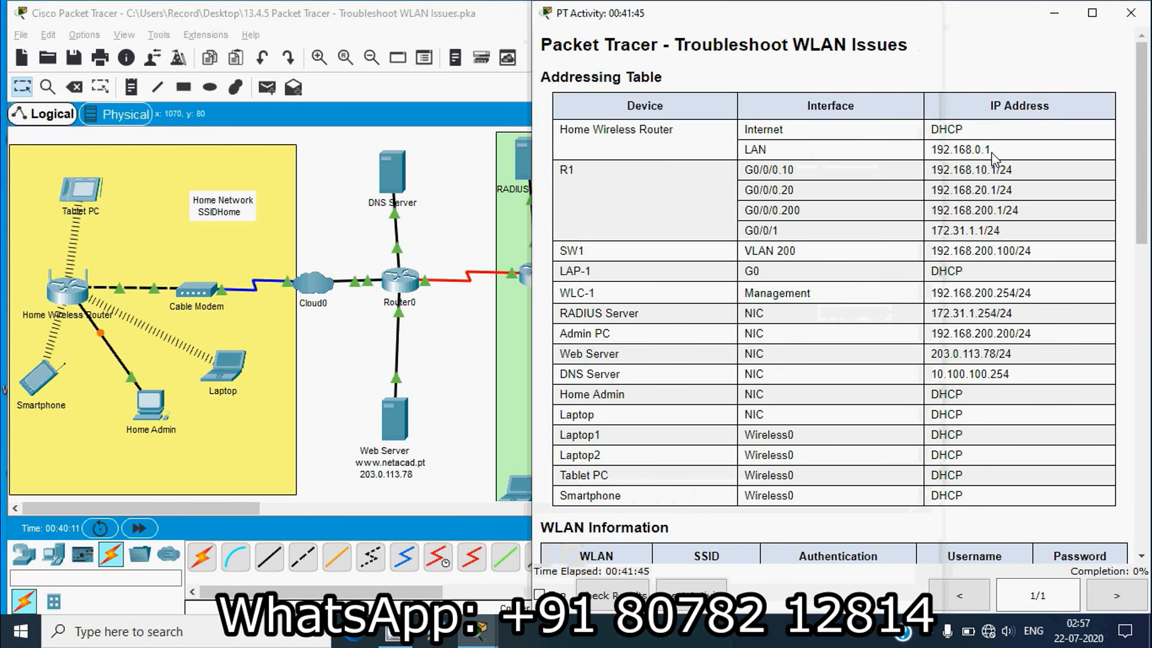
pyautogui.moveTo(991, 150); pyautogui.dragTo(931, 153)
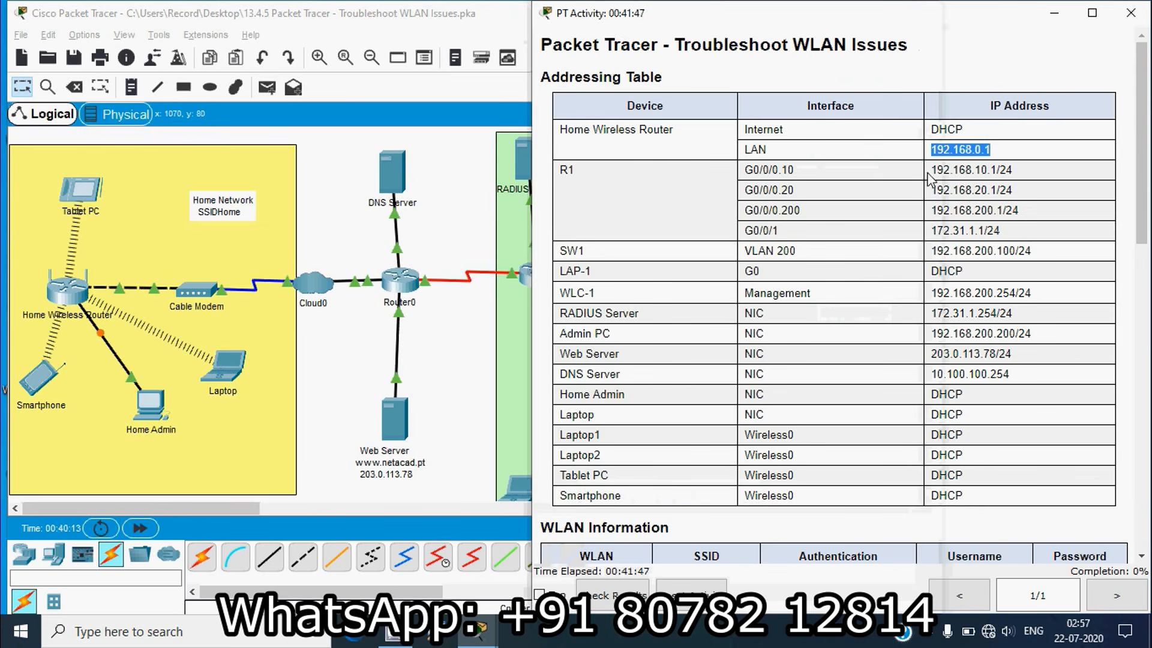
pyautogui.click(239, 373)
pyautogui.click(238, 373)
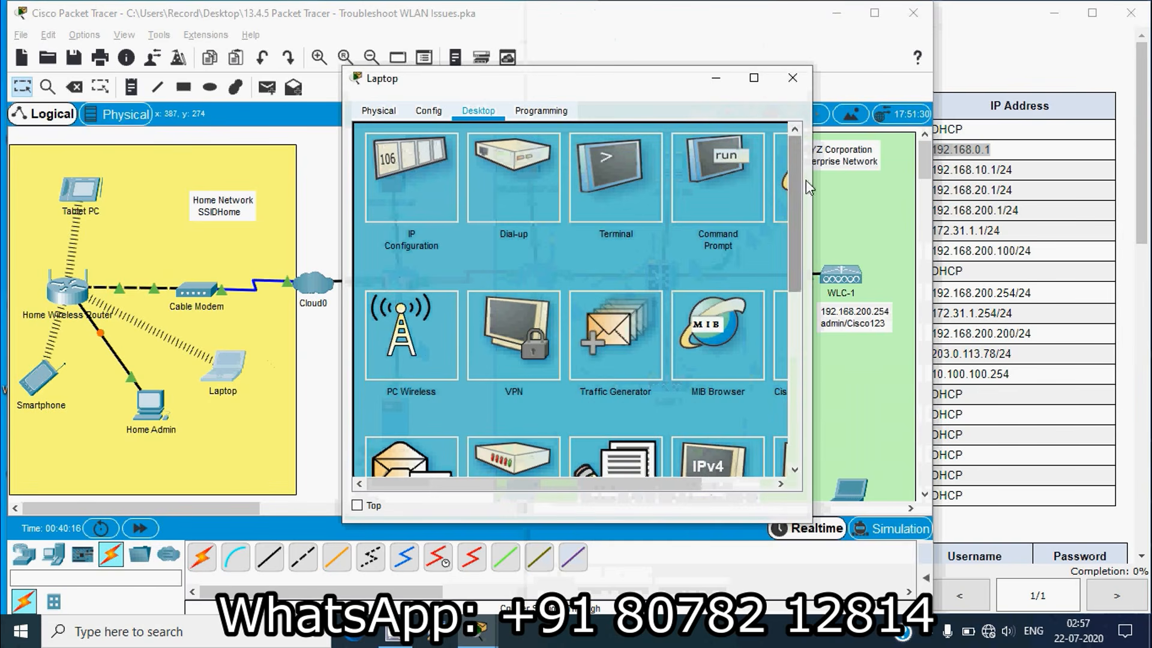
pyautogui.moveTo(812, 181); pyautogui.dragTo(955, 193)
pyautogui.click(869, 195)
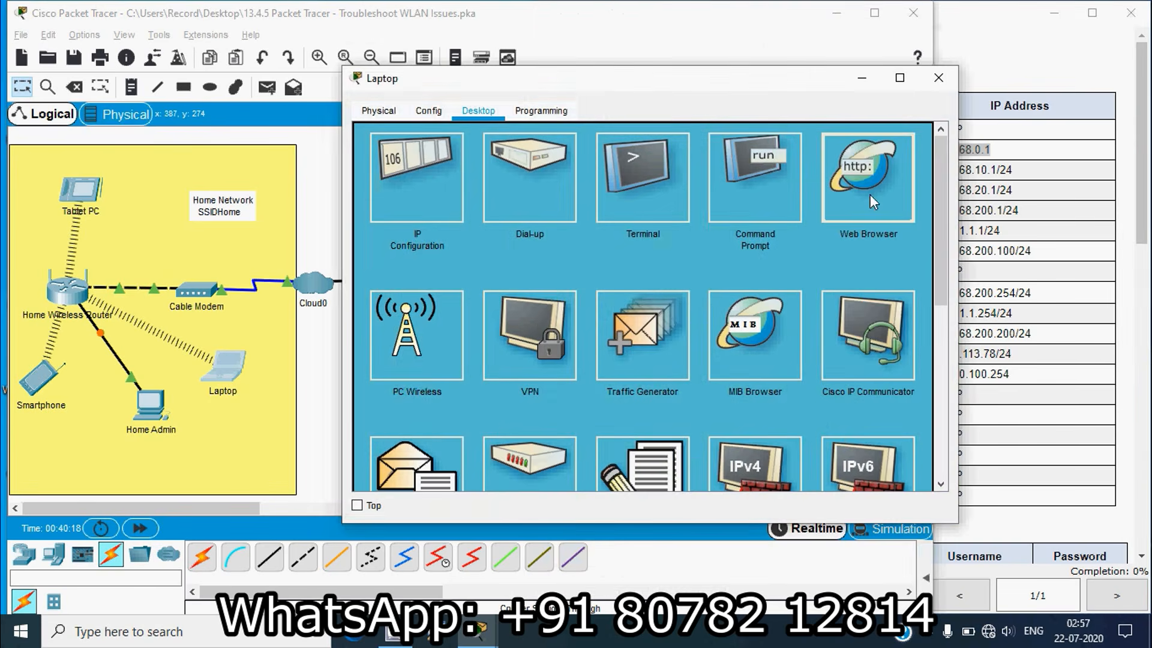
pyautogui.write('192.168.0.1')
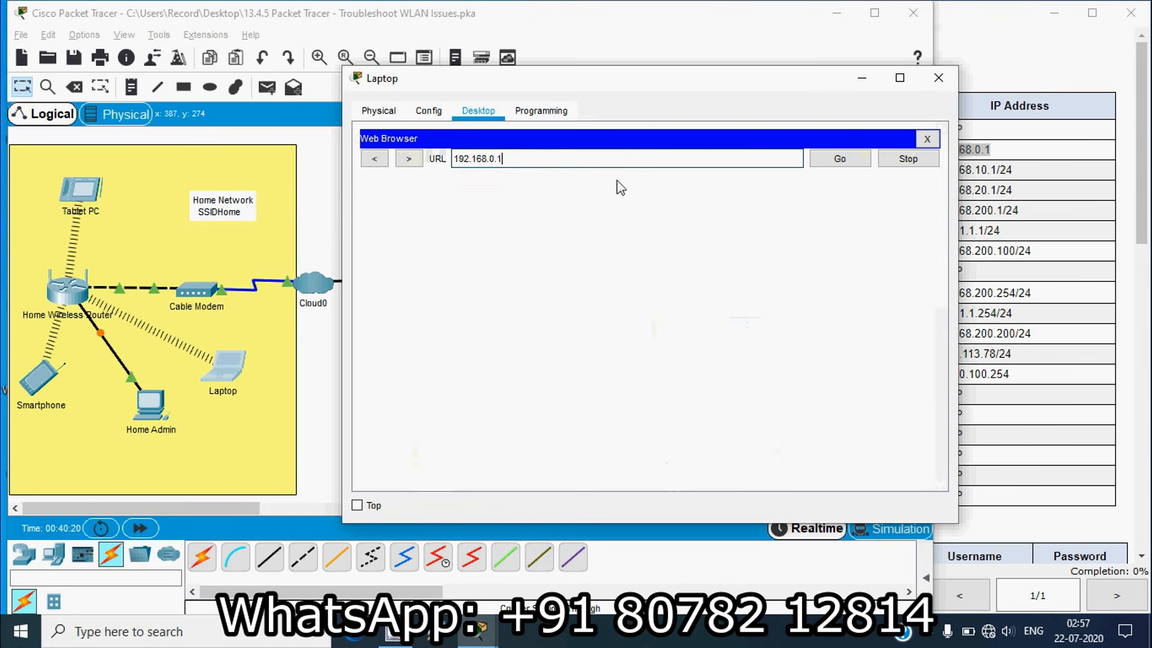
pyautogui.click(839, 159)
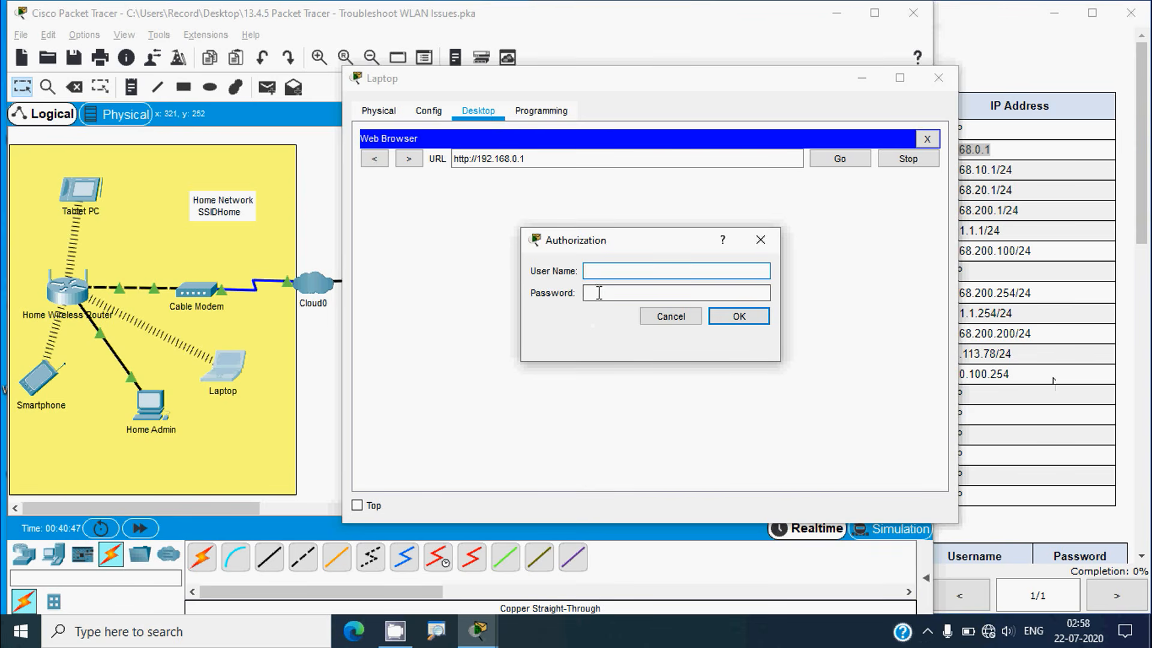
# Log in to the router's web page and widen the Laptop window to view its setup
pyautogui.click(601, 271)
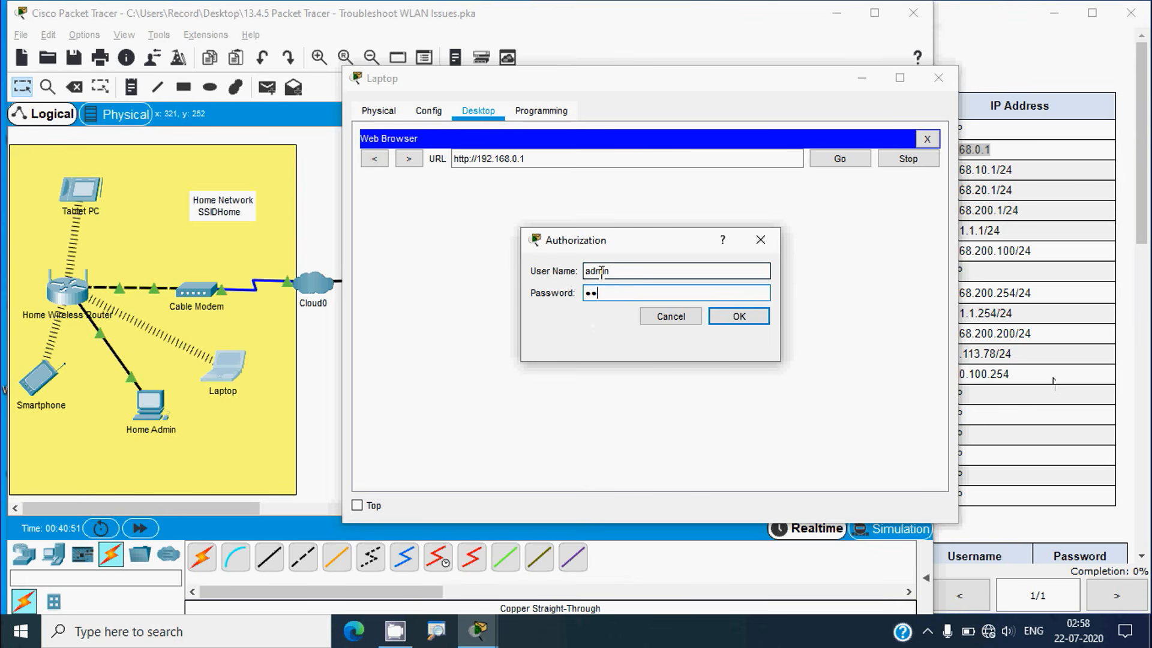
pyautogui.click(740, 321)
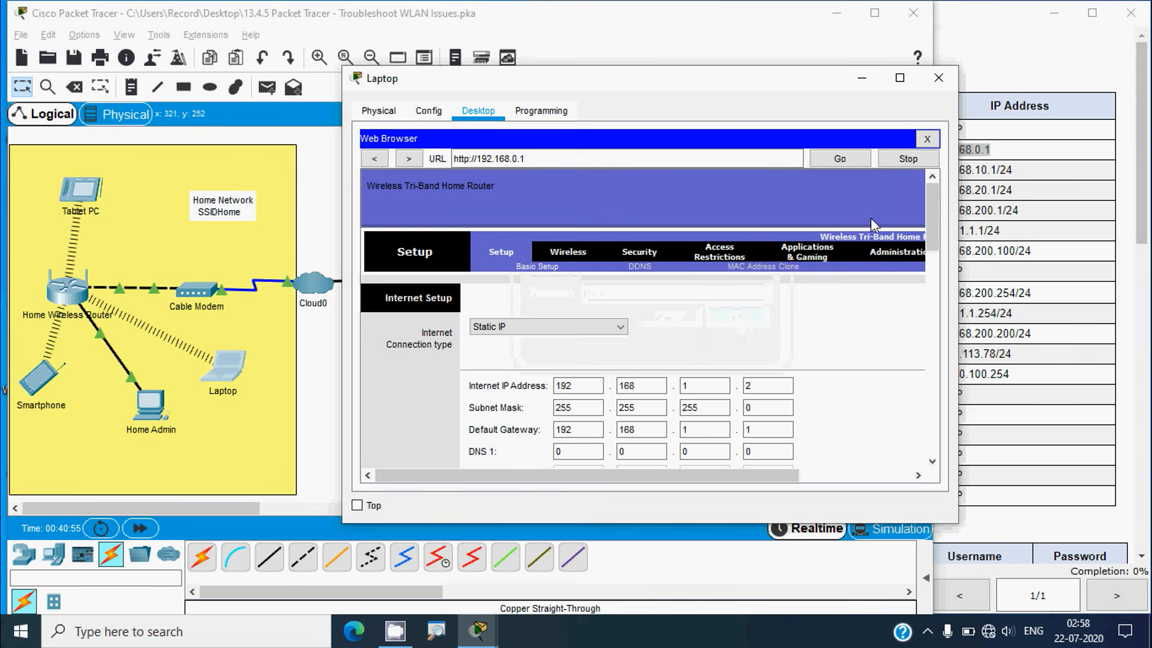
pyautogui.moveTo(958, 270); pyautogui.dragTo(1036, 270)
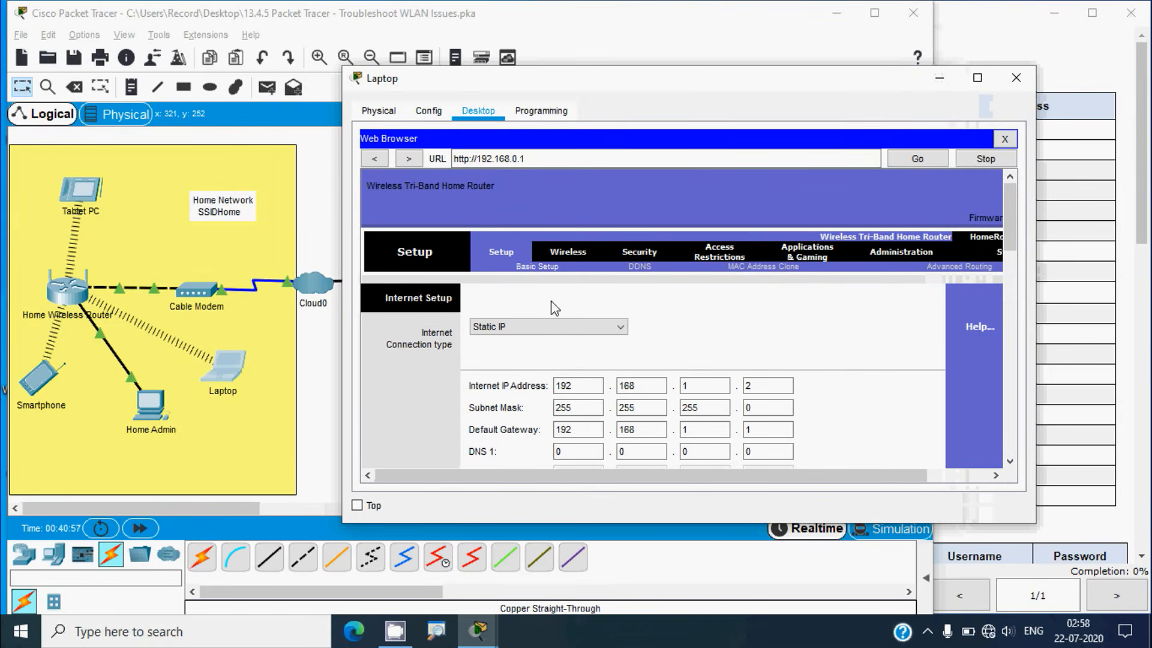
pyautogui.moveTo(335, 333); pyautogui.dragTo(254, 333)
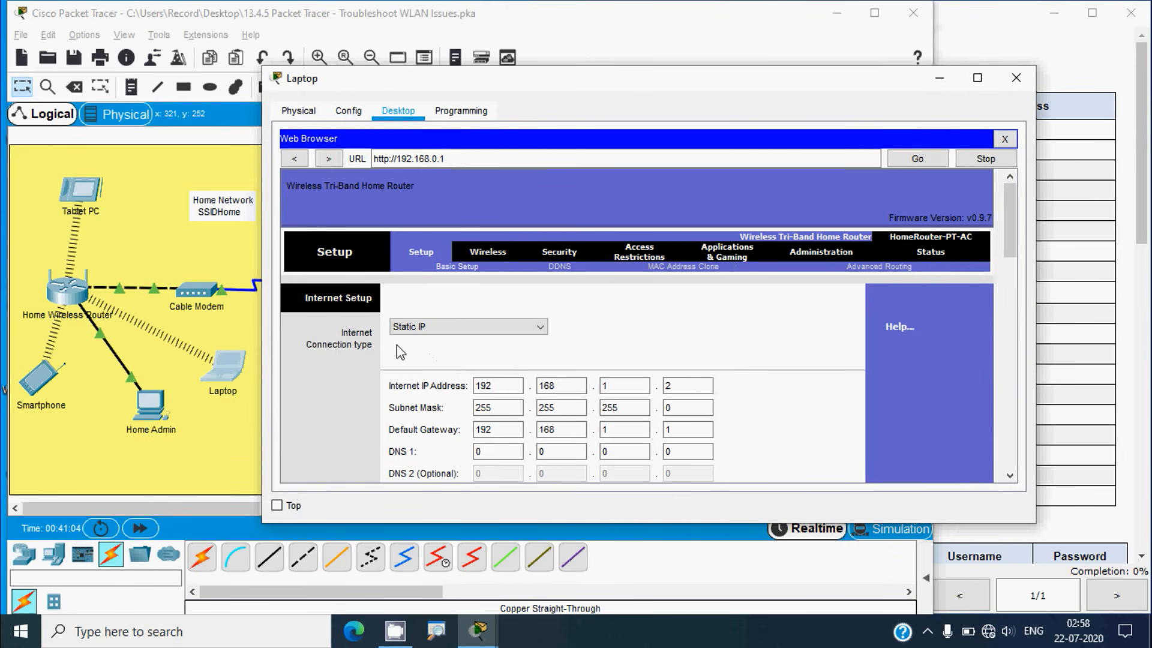
pyautogui.click(1089, 355)
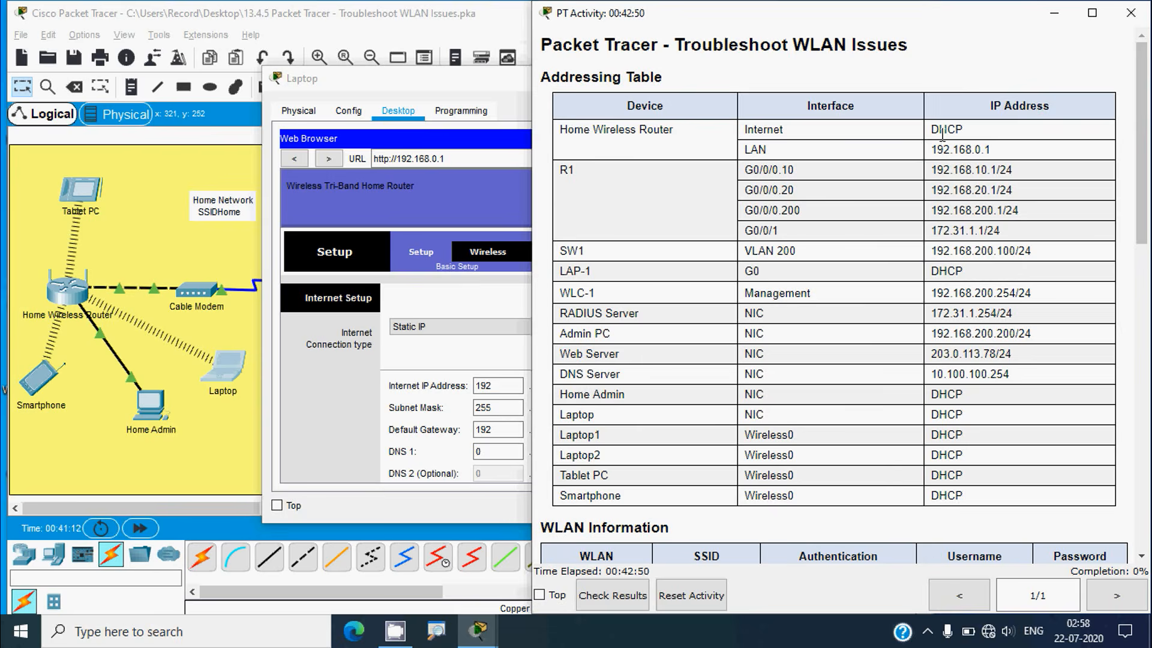
pyautogui.click(359, 391)
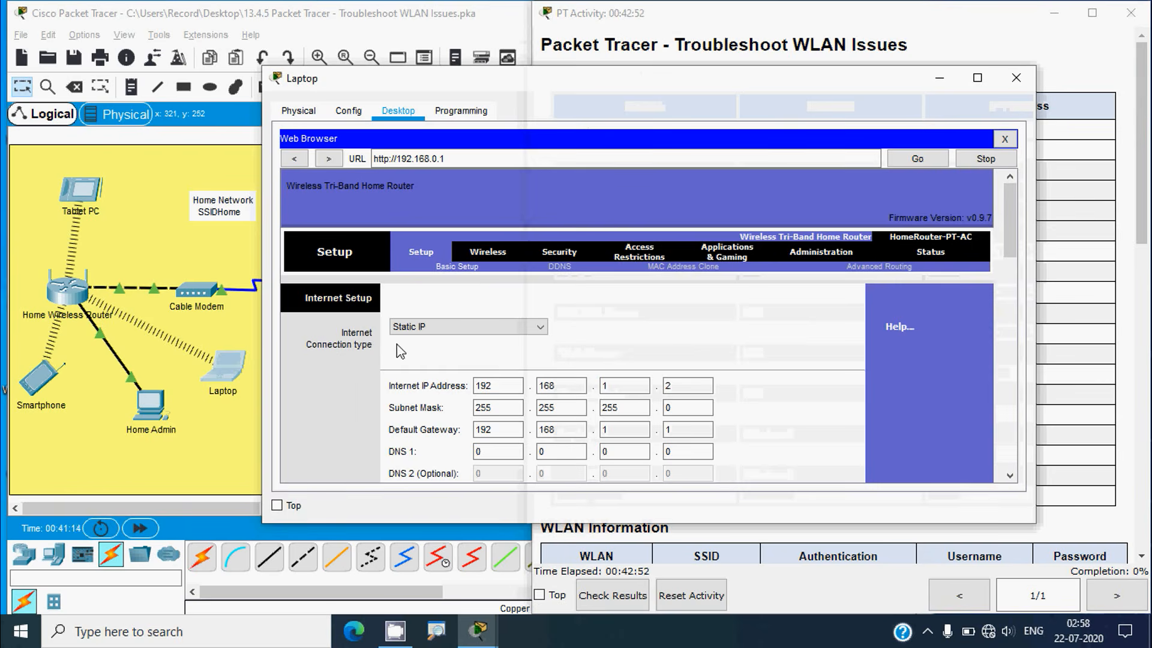
# Change the Internet connection type to Automatic Configuration - DHCP and save the settings
pyautogui.scroll(-1, 431, 349)
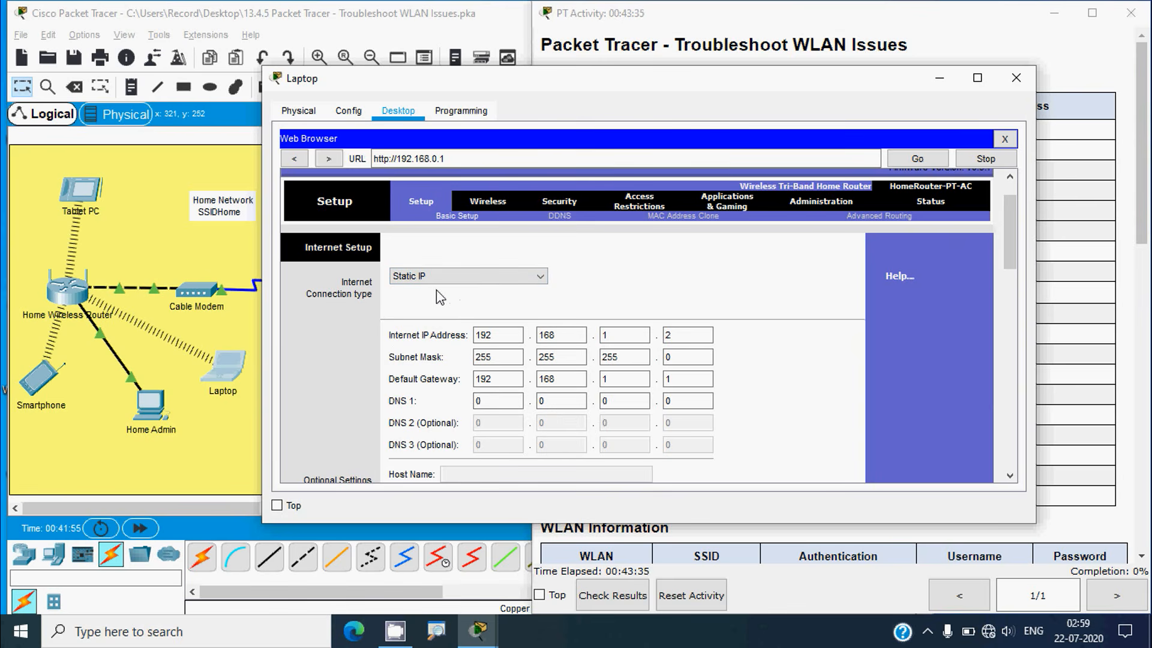
pyautogui.click(541, 280)
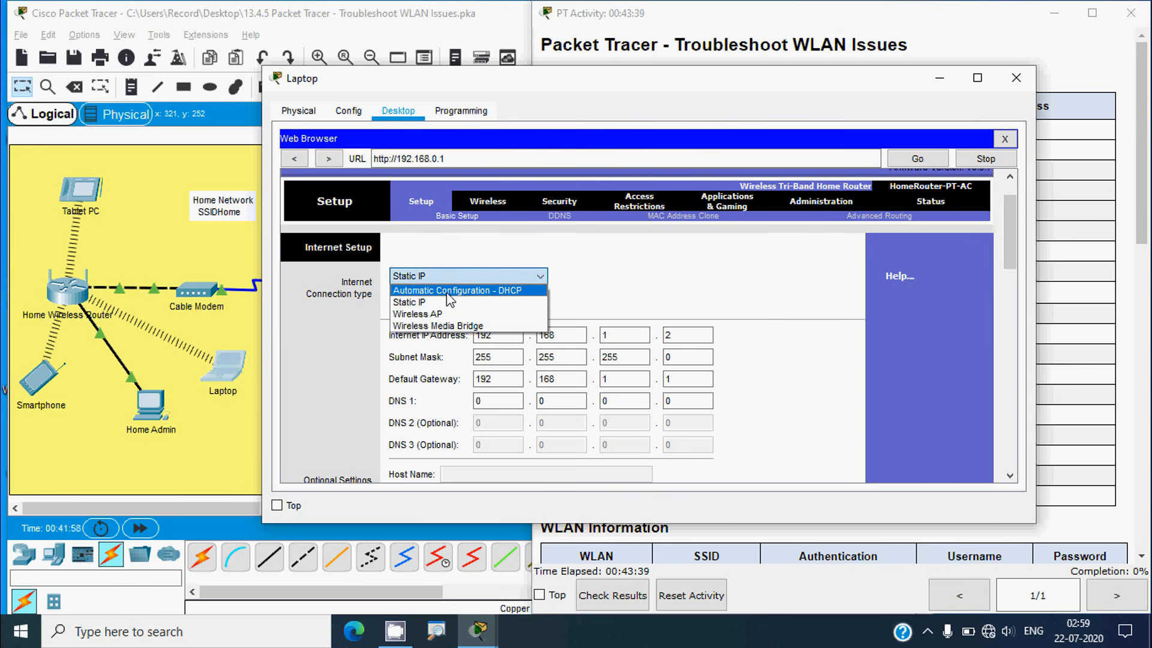
pyautogui.click(507, 291)
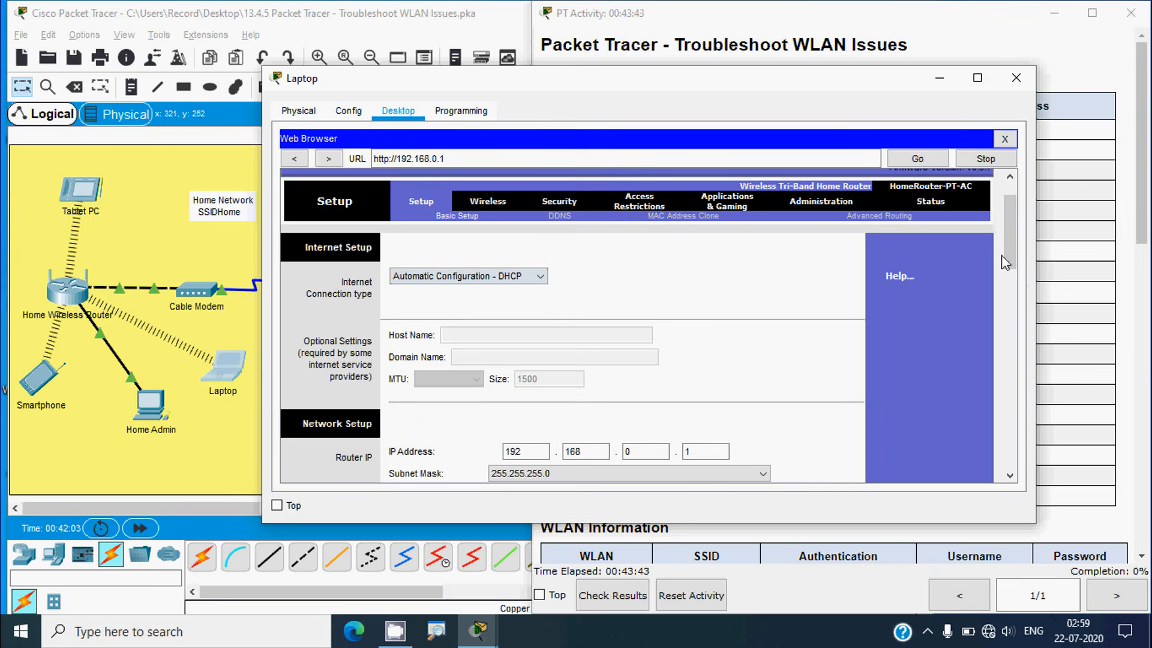
pyautogui.moveTo(1014, 247); pyautogui.dragTo(1030, 454)
pyautogui.click(675, 458)
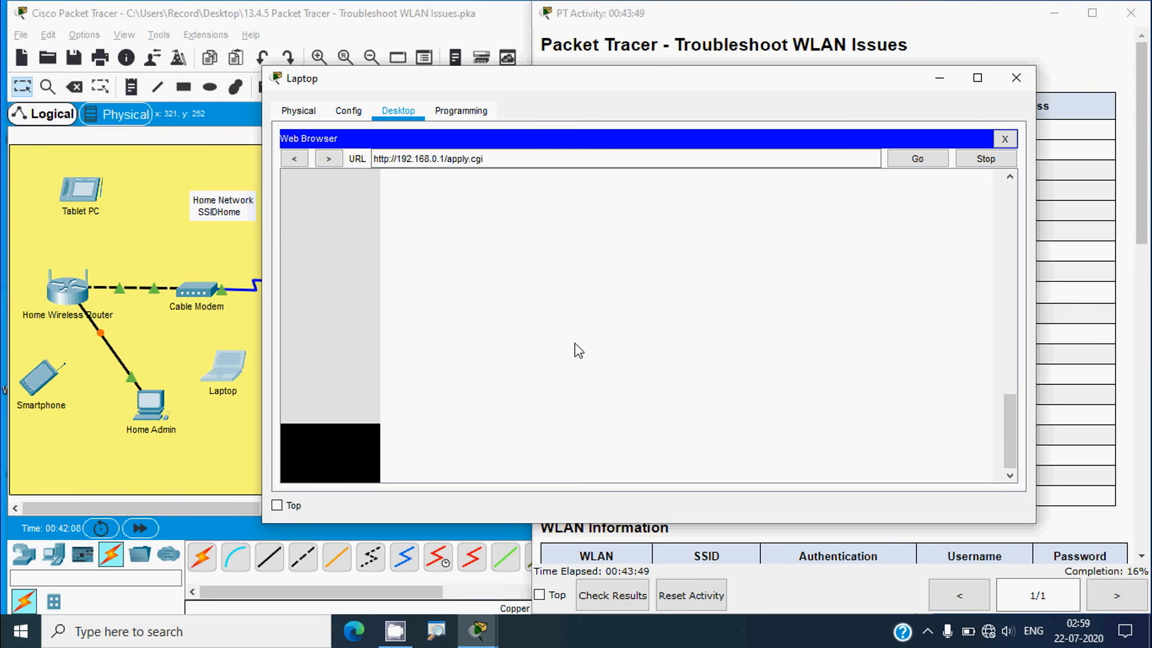
pyautogui.click(940, 78)
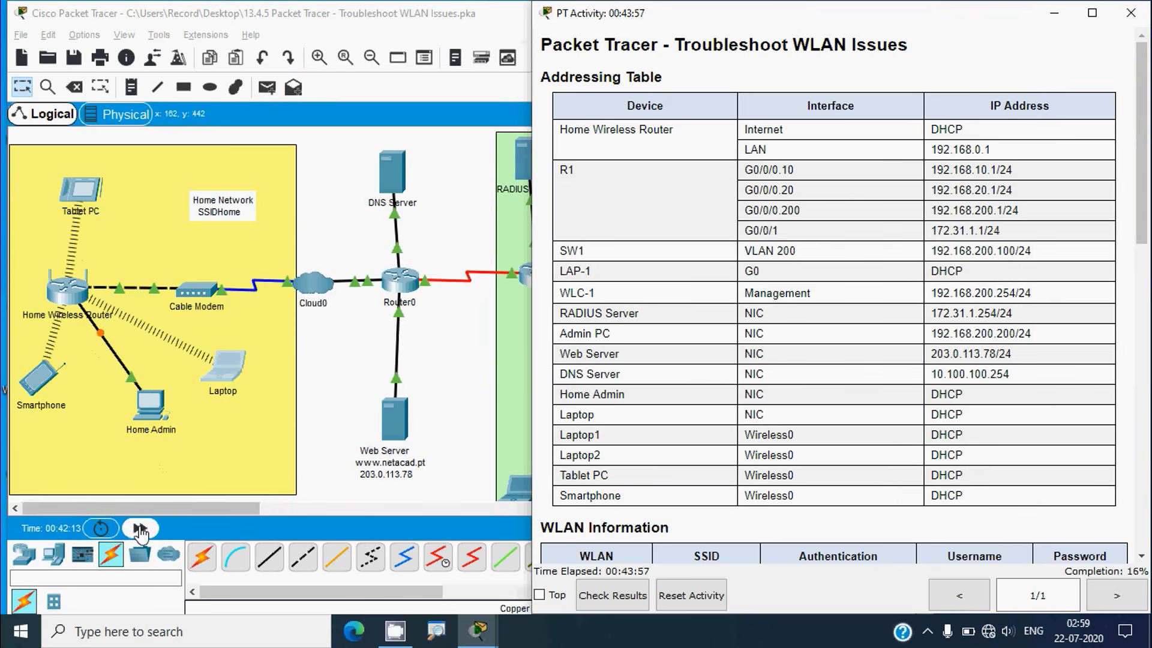
# Fast-forward time to reconnect the wireless clients and return to the Laptop's command prompt
pyautogui.click(140, 530)
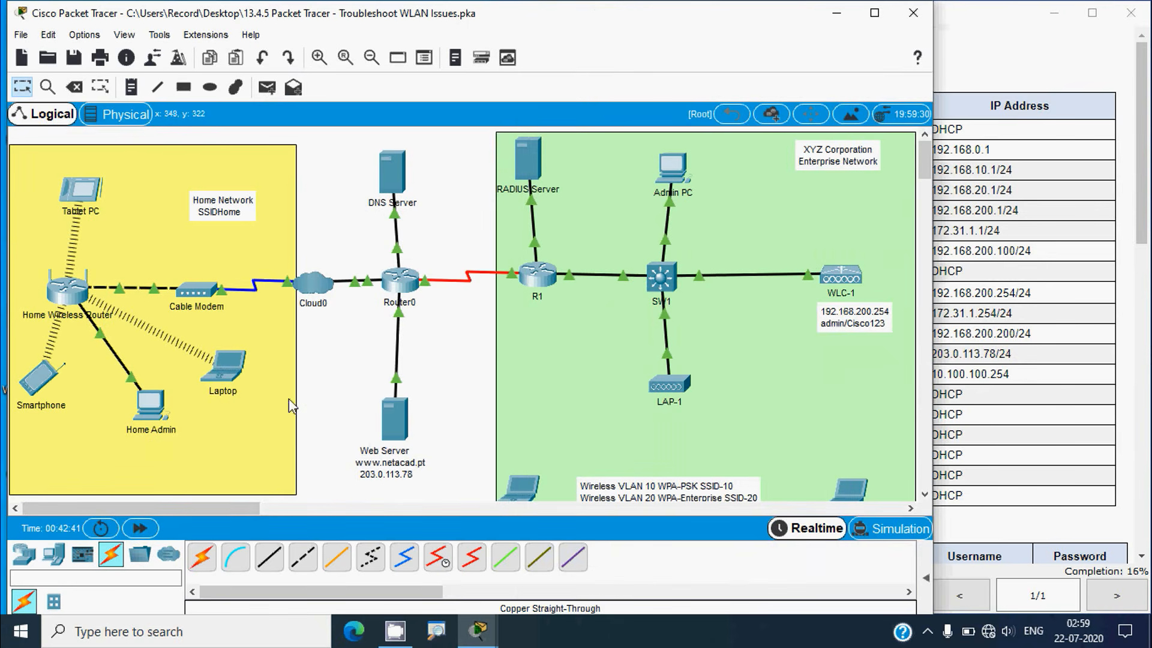
pyautogui.click(228, 367)
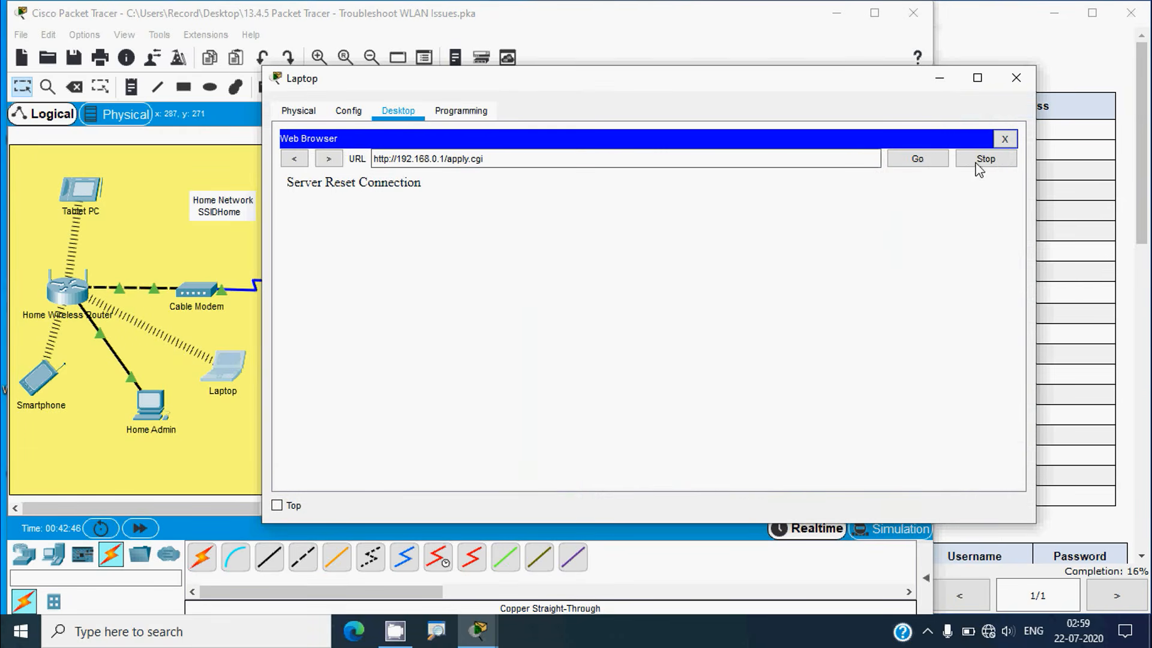
pyautogui.click(1005, 139)
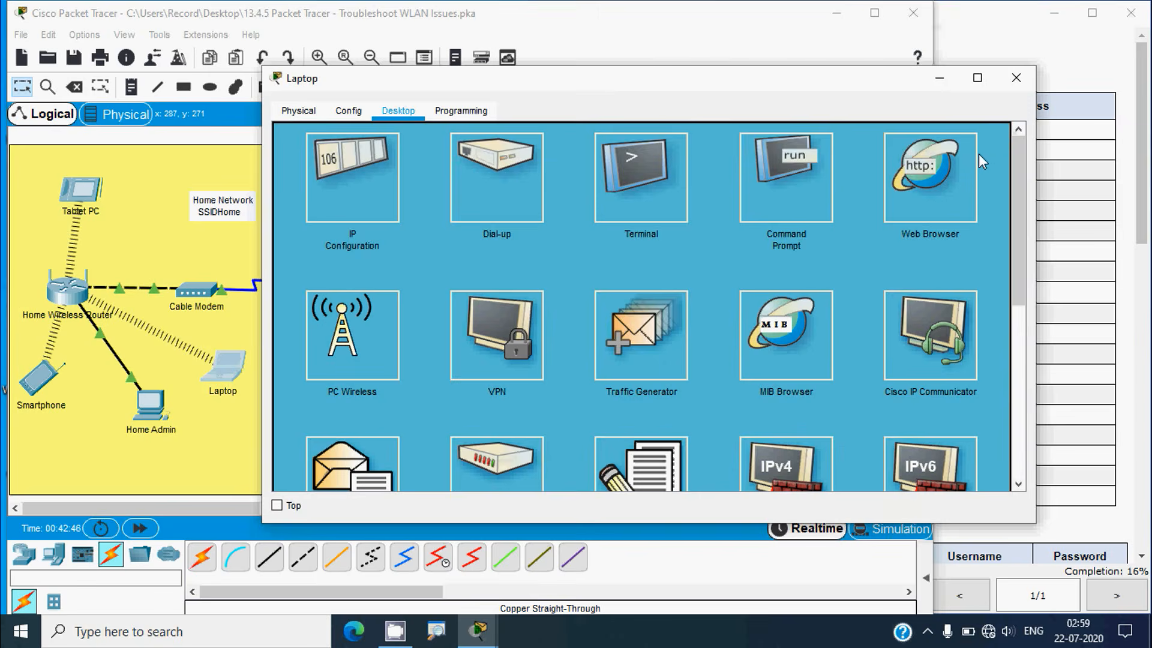
pyautogui.click(789, 191)
# Rerun ping 203.0.113.78 on the Laptop until it succeeds with 0% loss
pyautogui.click(977, 77)
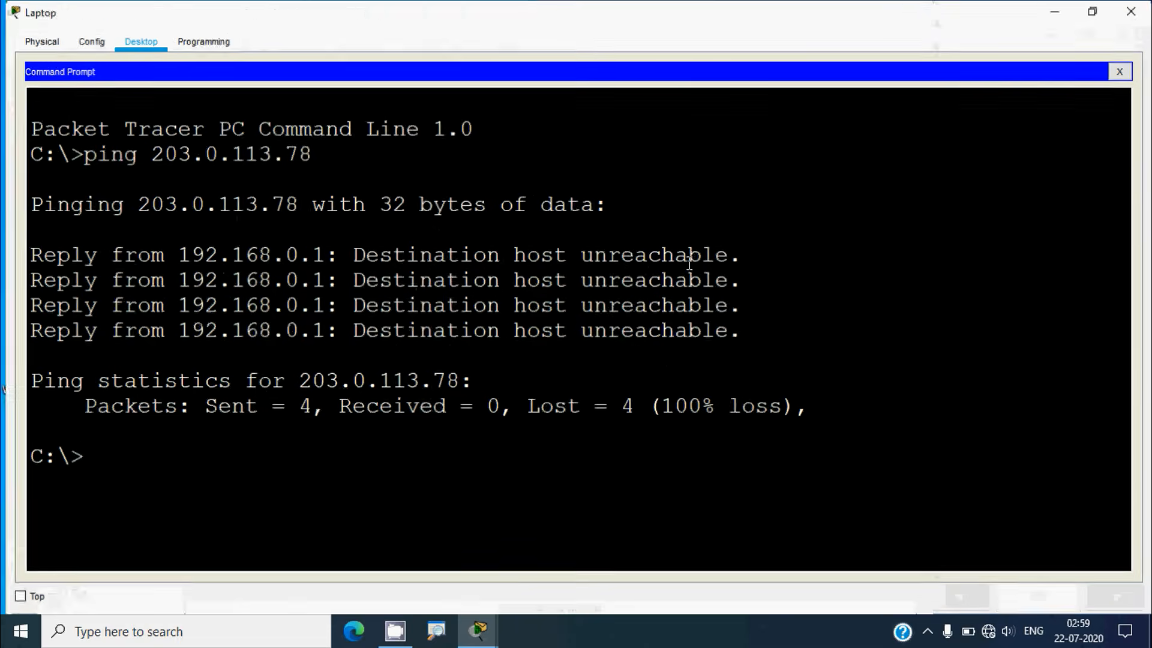
pyautogui.press('Up')
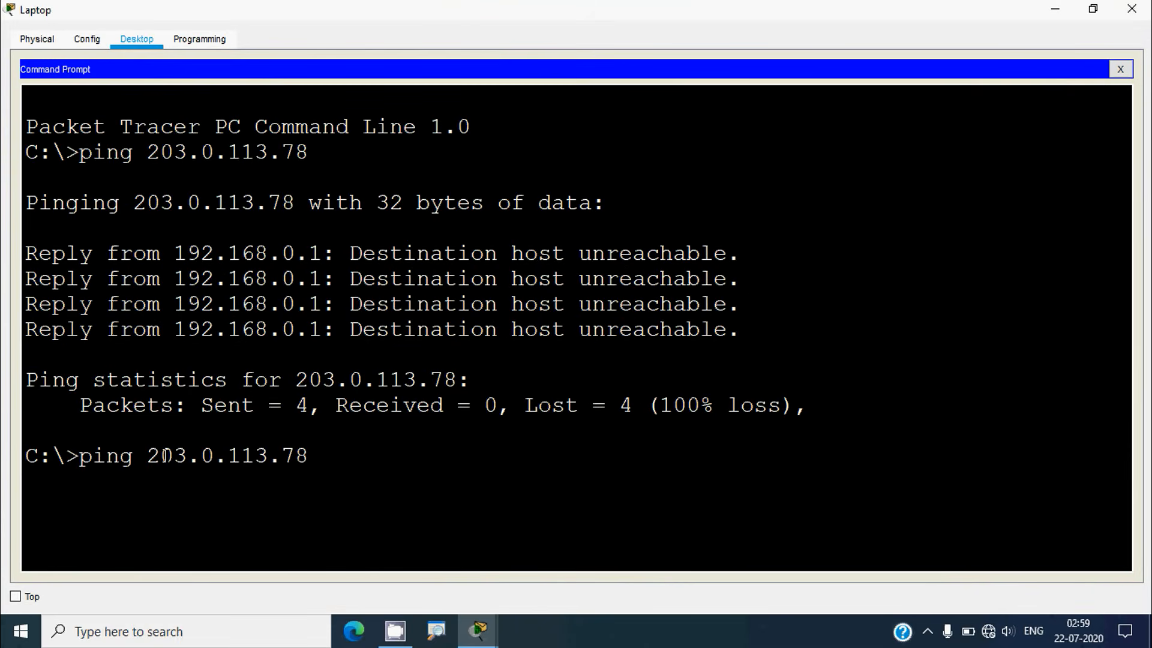
pyautogui.press('Return')
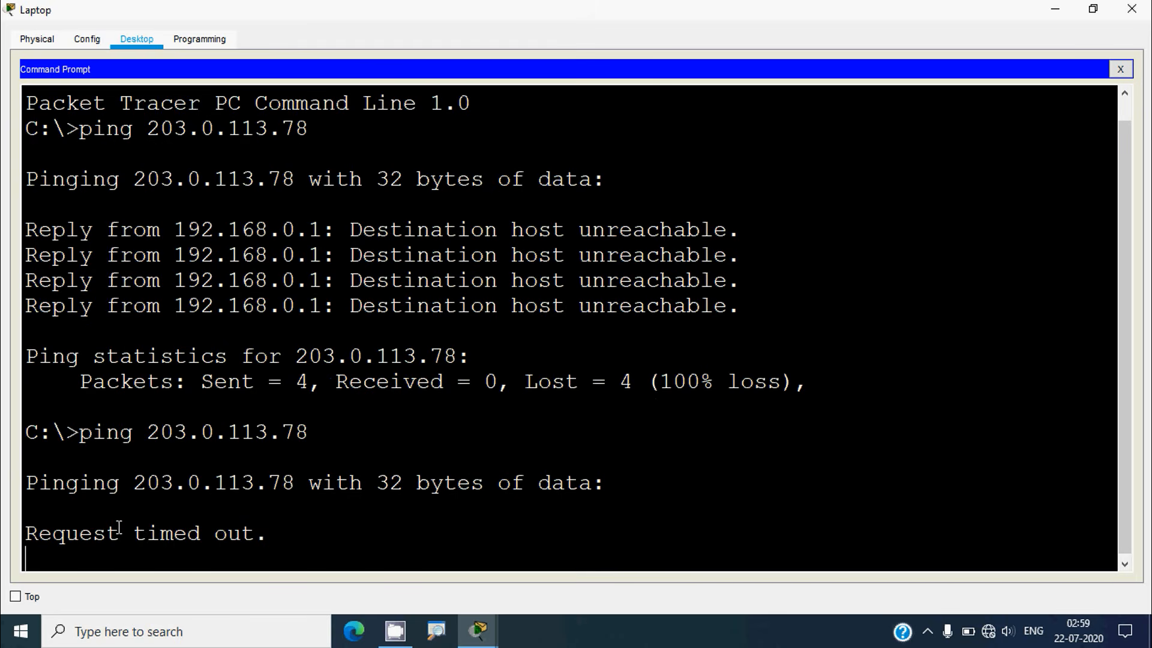
pyautogui.moveTo(62, 536); pyautogui.dragTo(26, 532)
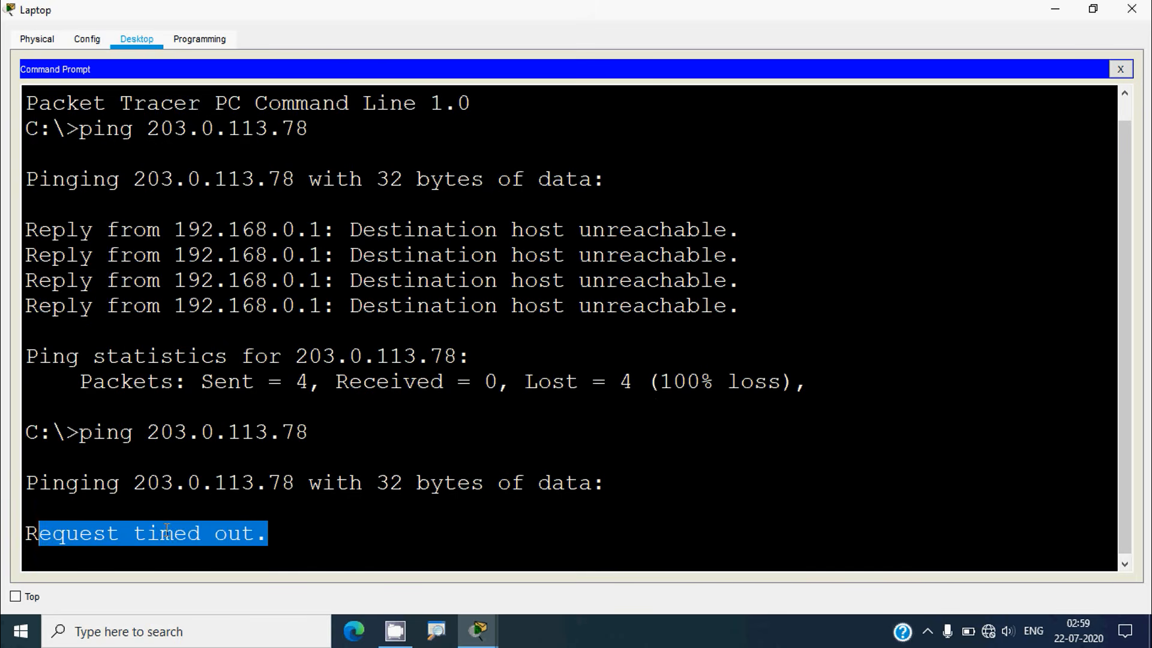
pyautogui.click(160, 533)
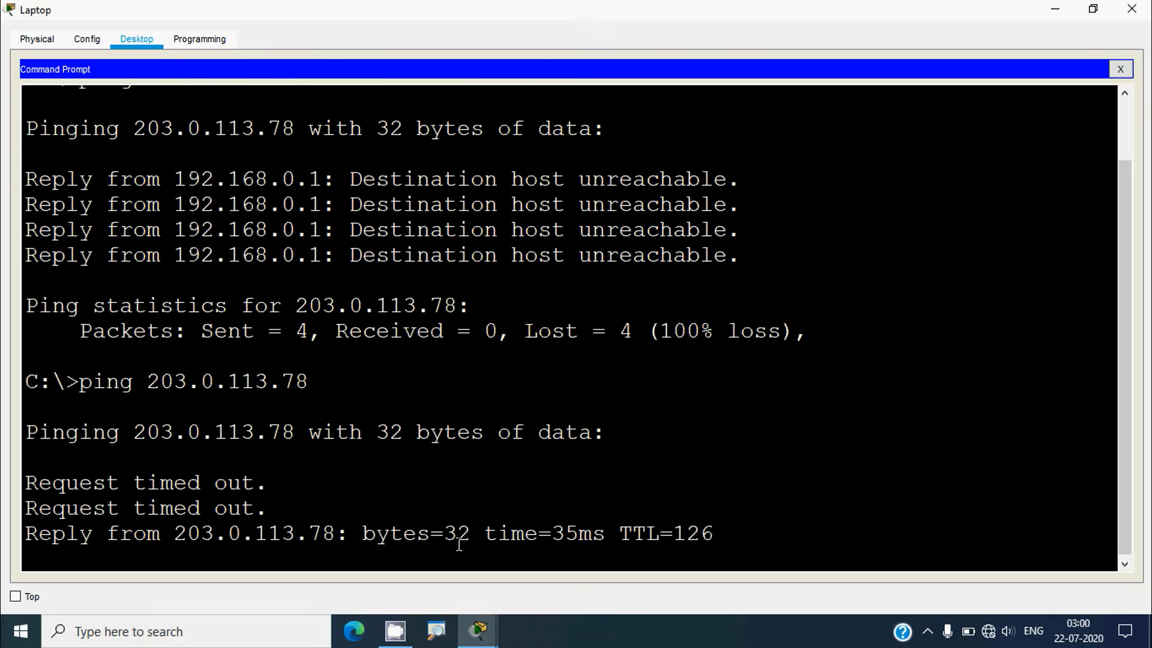
pyautogui.moveTo(714, 383); pyautogui.dragTo(283, 373)
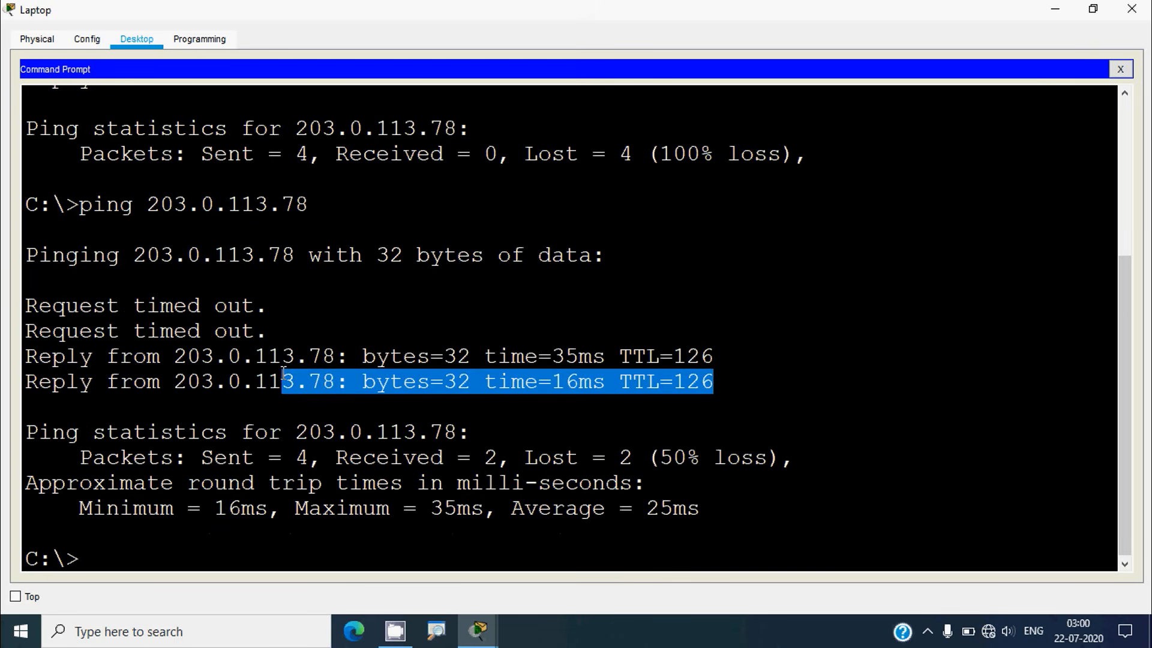
pyautogui.press('Up')
pyautogui.press('Return')
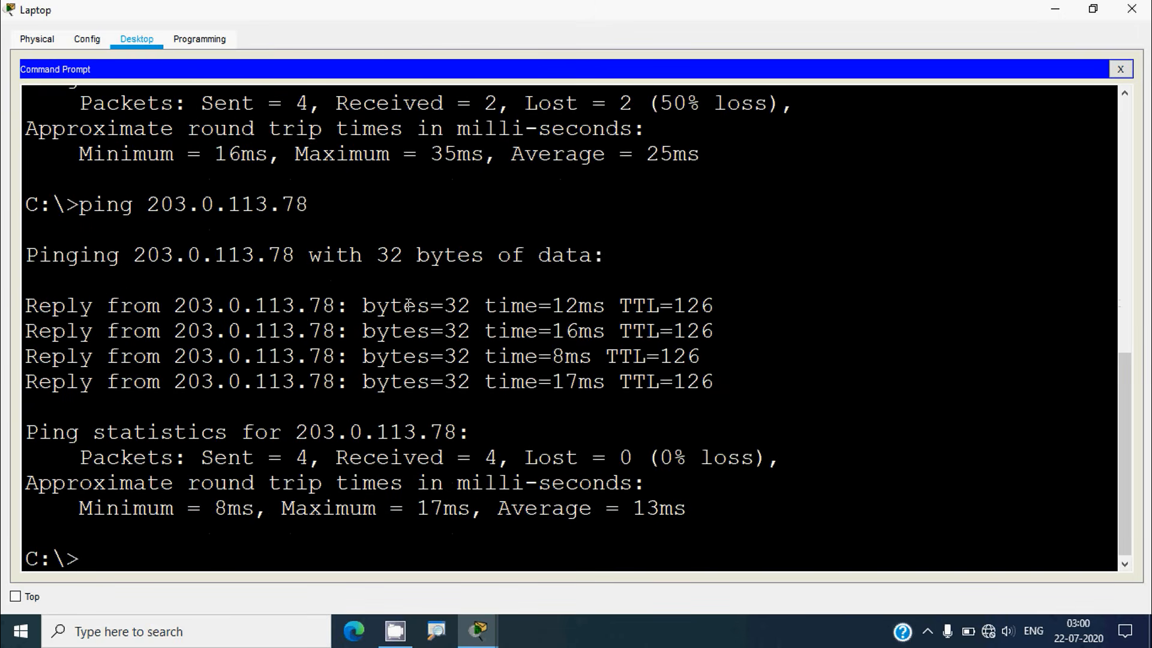
# Copy the web server address 203.0.113.78 from the output and close the Laptop window
pyautogui.moveTo(309, 204); pyautogui.dragTo(154, 208)
pyautogui.hotkey('ctrl', 'c')
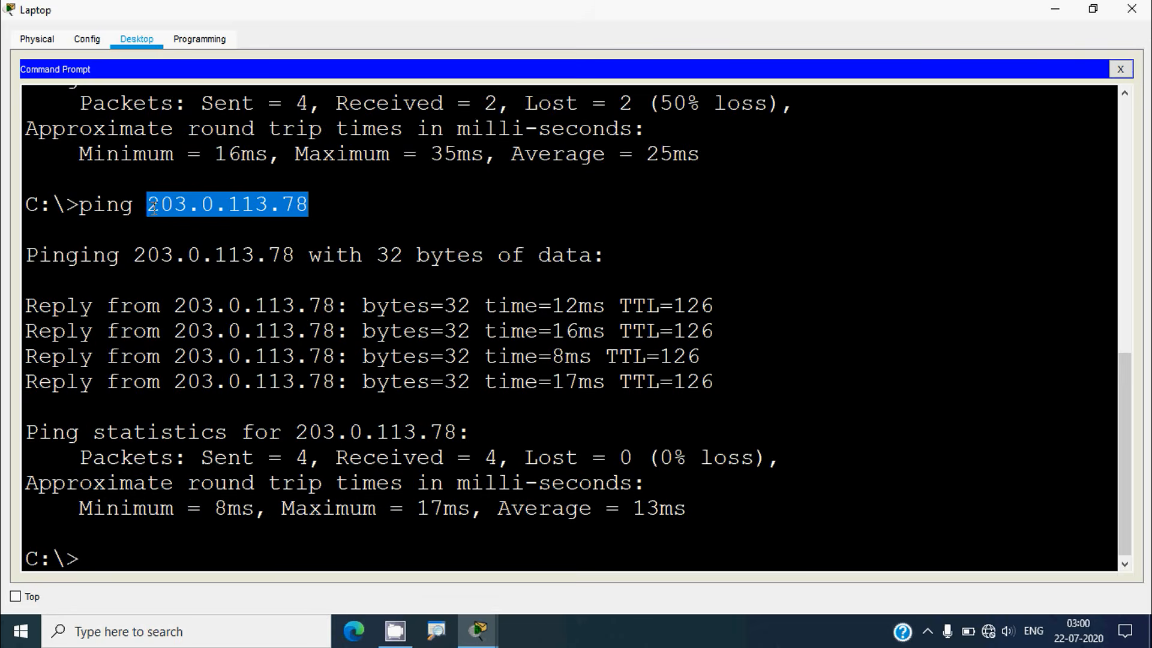
pyautogui.rightClick(171, 204)
pyautogui.click(207, 216)
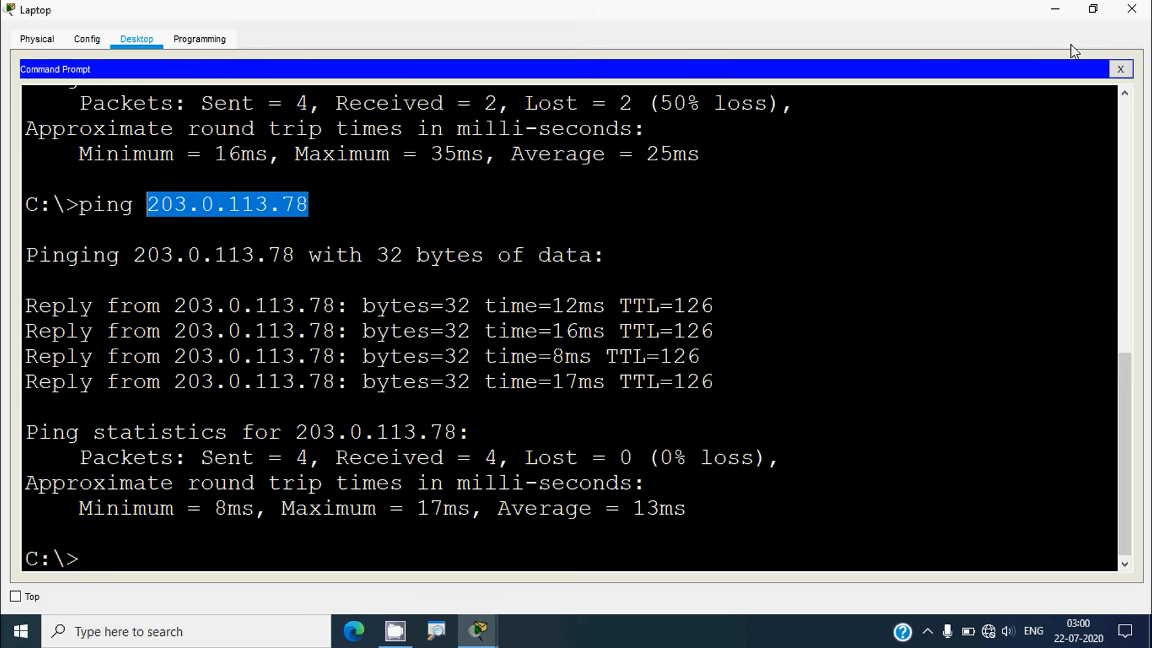
pyautogui.click(1131, 9)
# Ping 203.0.113.78 from Home Admin's command prompt, getting replies, and close its window
pyautogui.click(150, 403)
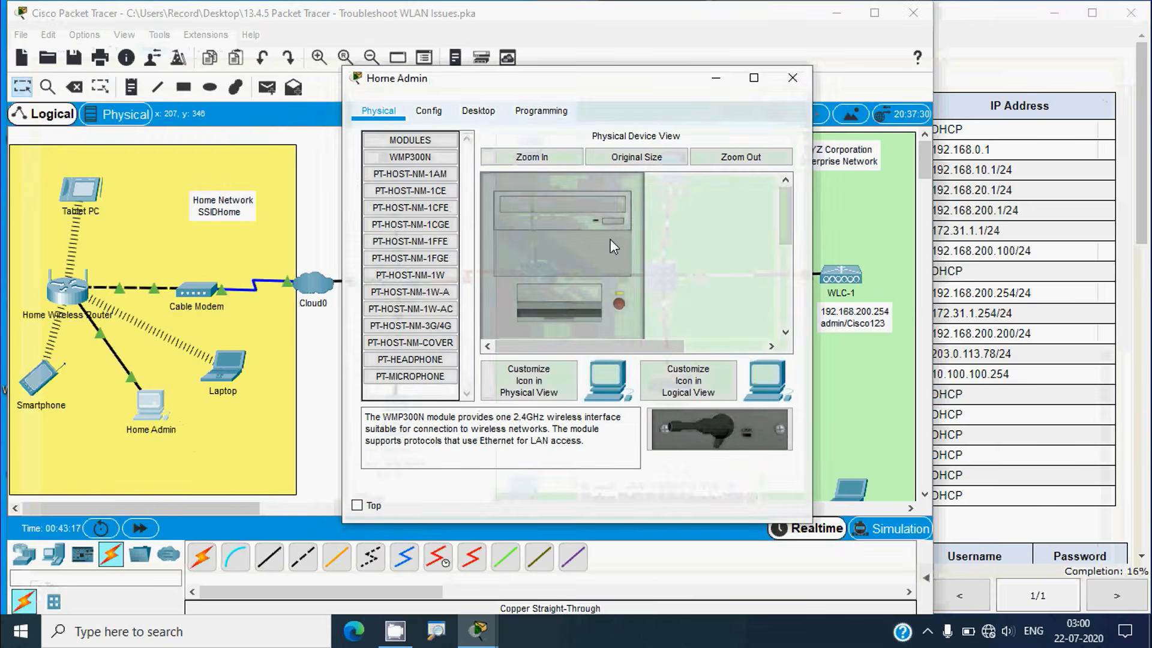
pyautogui.click(479, 111)
pyautogui.click(685, 211)
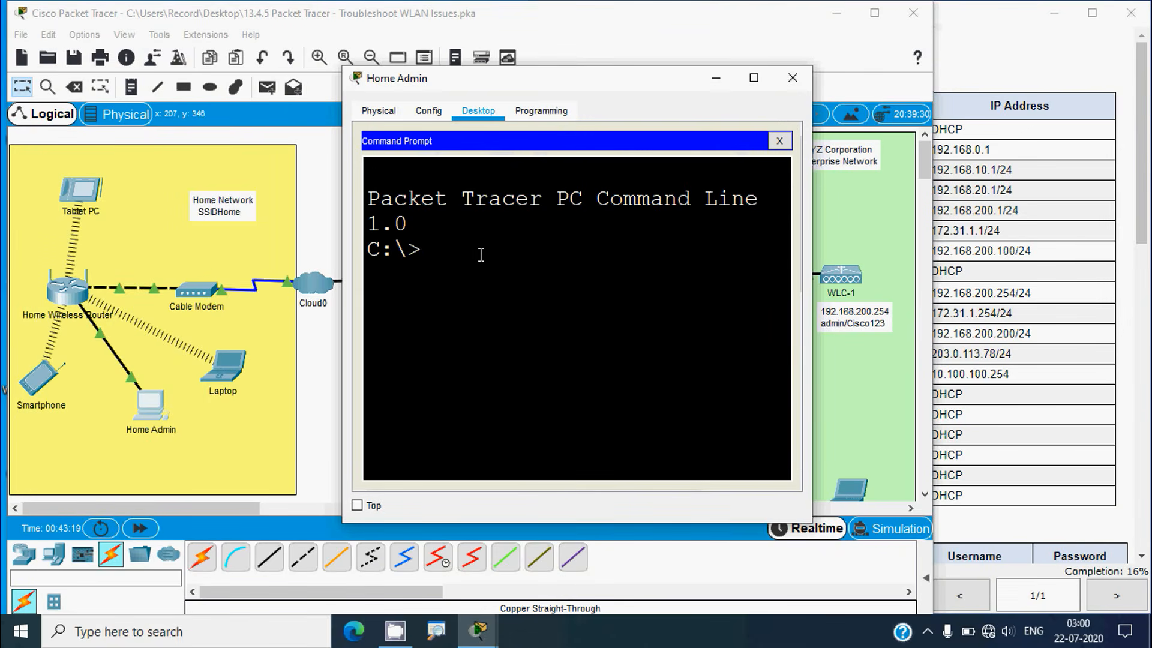
pyautogui.write('ping')
pyautogui.rightClick(502, 260)
pyautogui.click(518, 282)
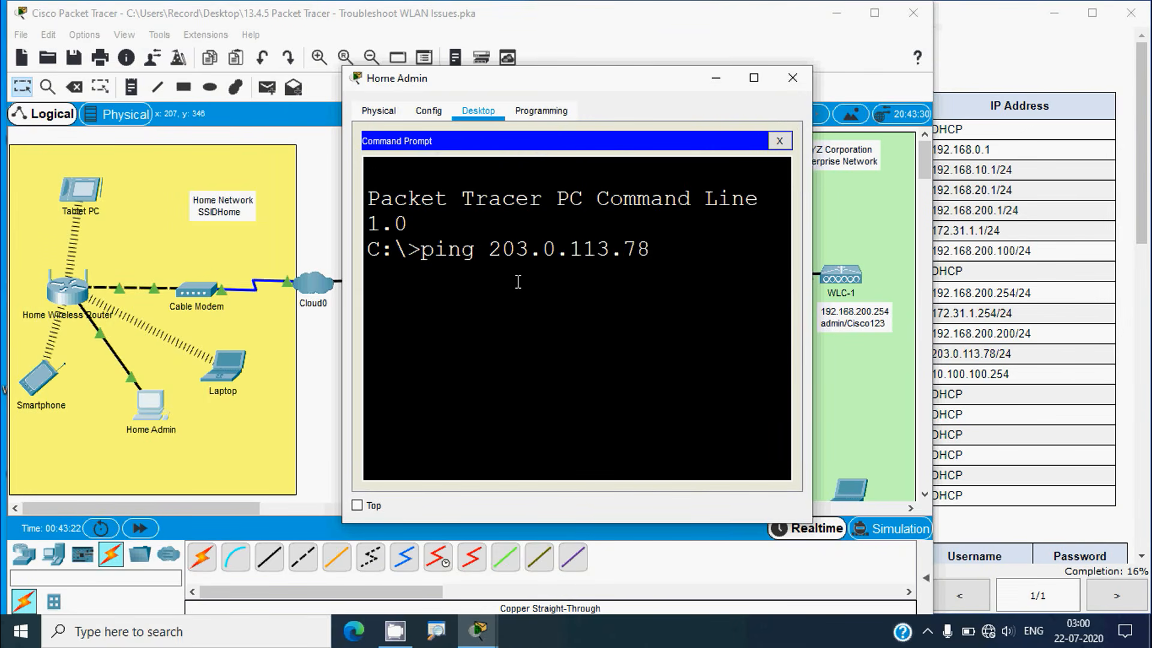
pyautogui.press('Return')
pyautogui.click(753, 77)
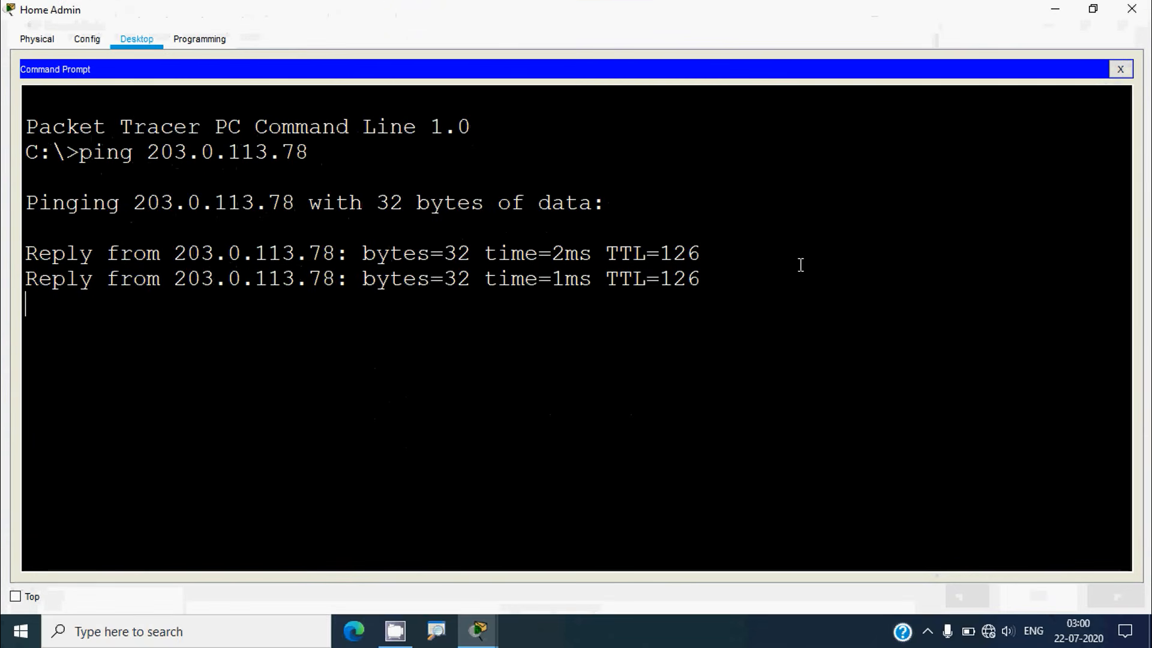
pyautogui.click(1131, 9)
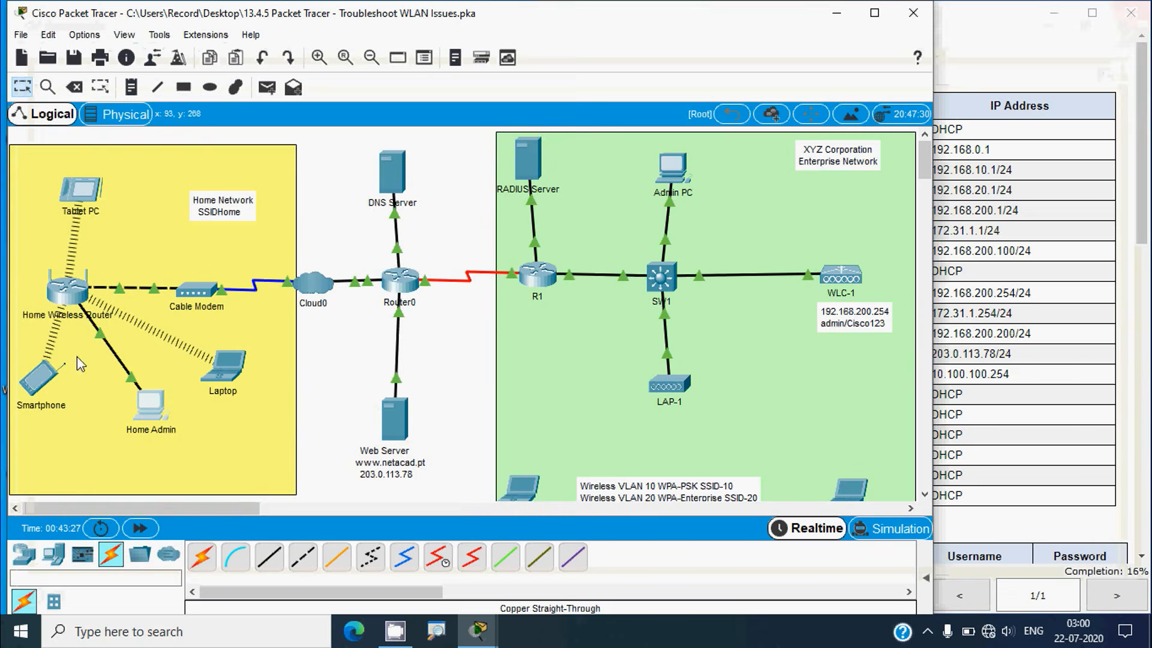
# Check the Smartphone's IP settings and rerun its ping to 203.0.113.78, now receiving replies
pyautogui.click(40, 378)
pyautogui.click(418, 203)
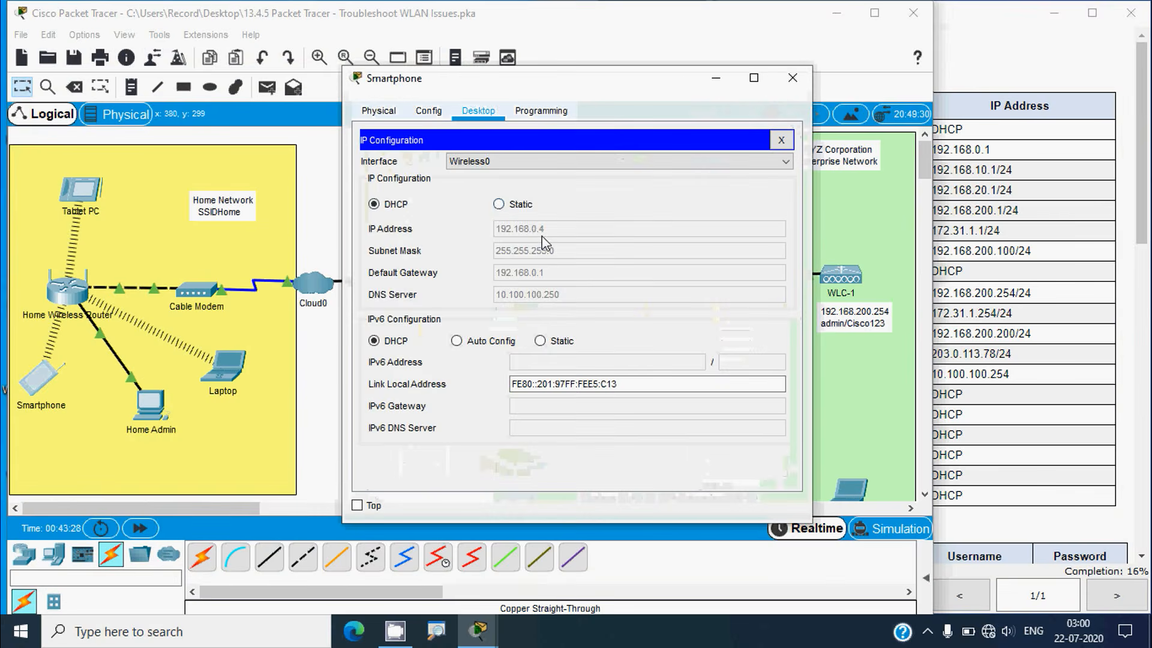
pyautogui.click(781, 140)
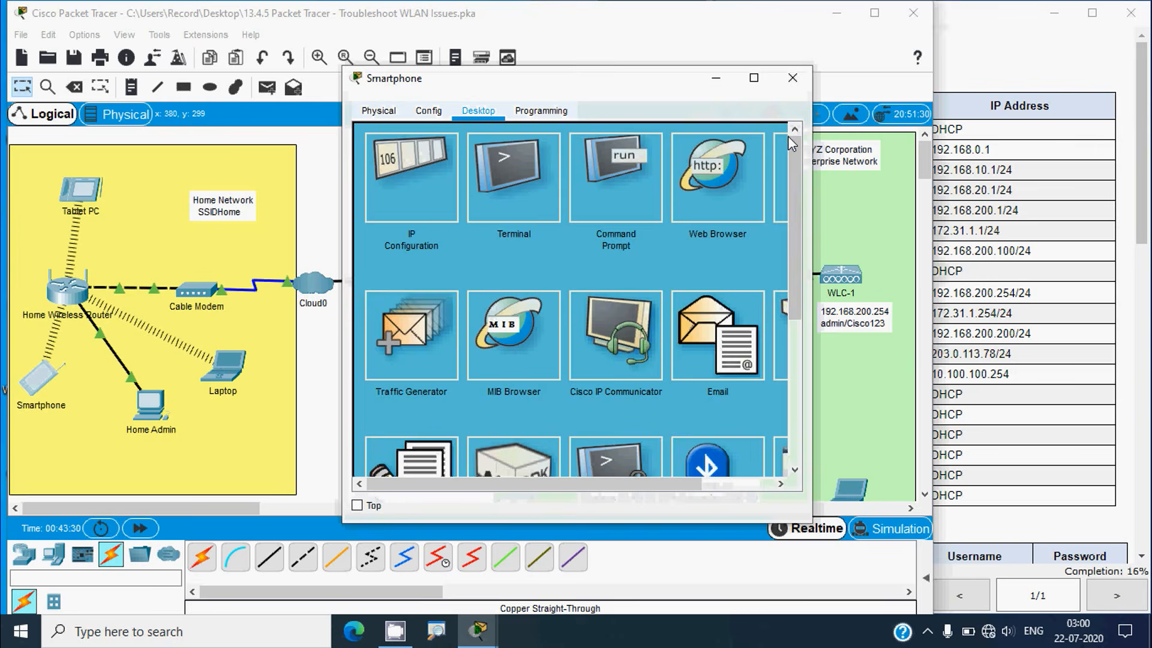
pyautogui.click(632, 193)
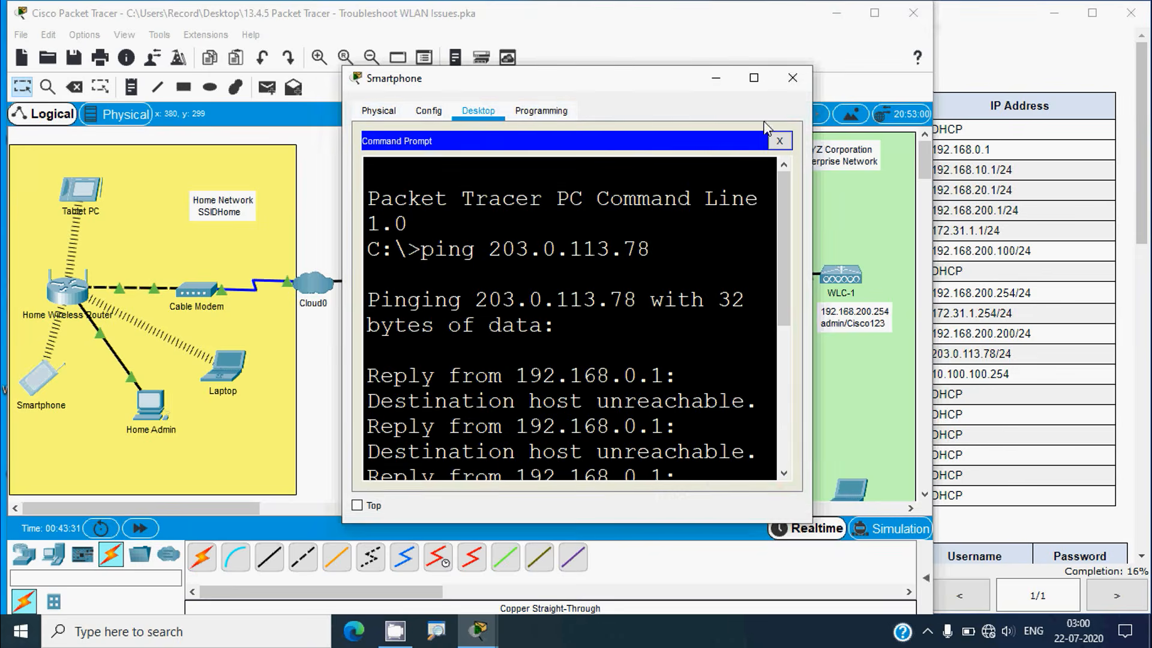
pyautogui.click(754, 78)
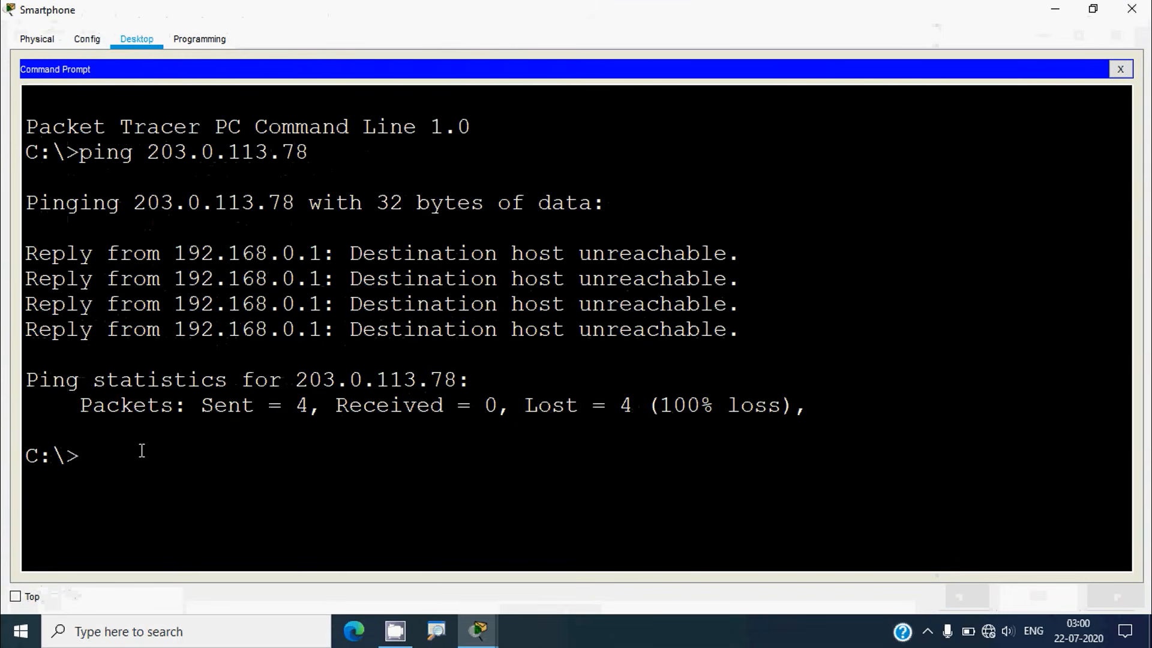
pyautogui.press('Up')
pyautogui.press('Return')
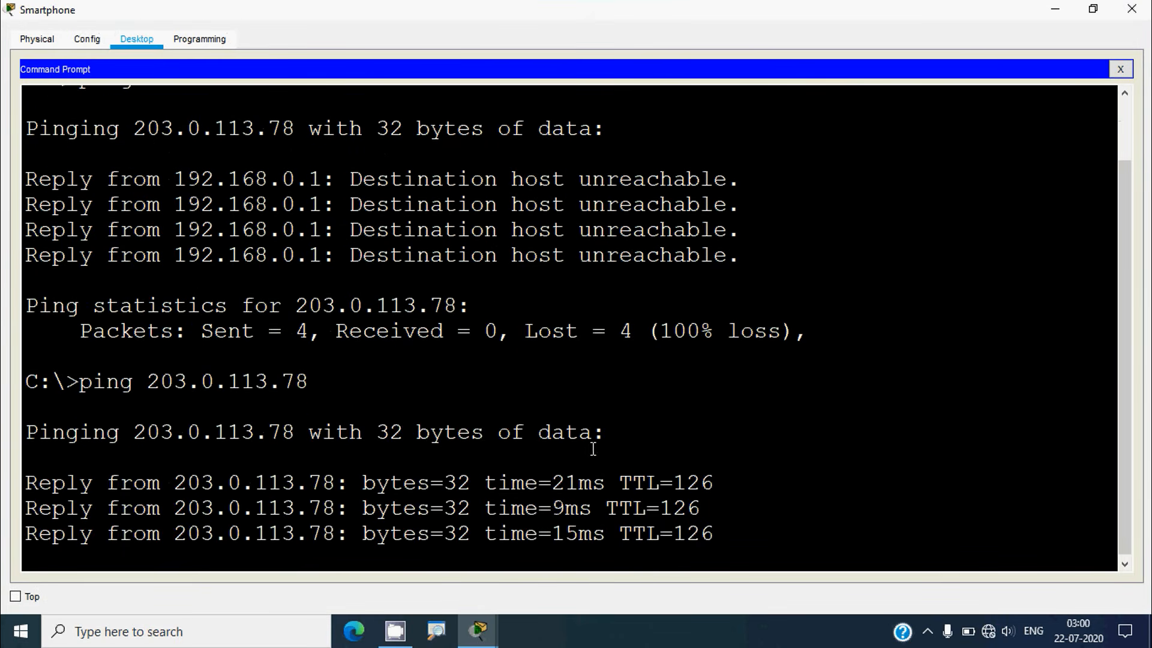
# Open the Tablet PC's IP Configuration and check the addressing table's Wireless0 DHCP requirement
pyautogui.click(1129, 12)
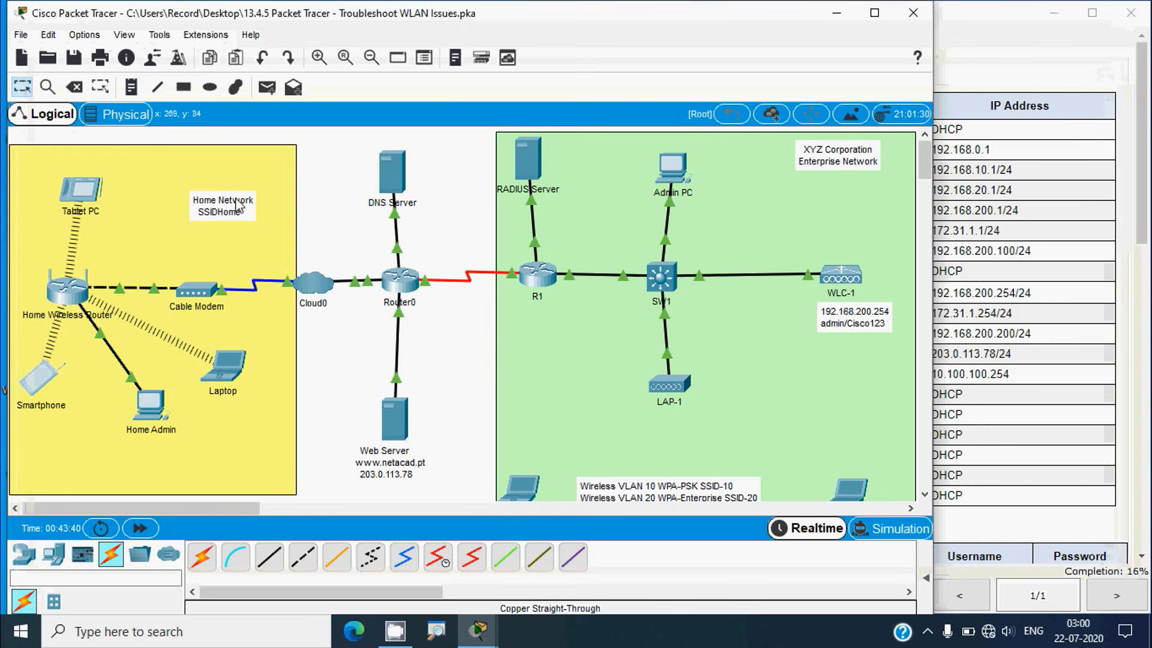
pyautogui.click(80, 191)
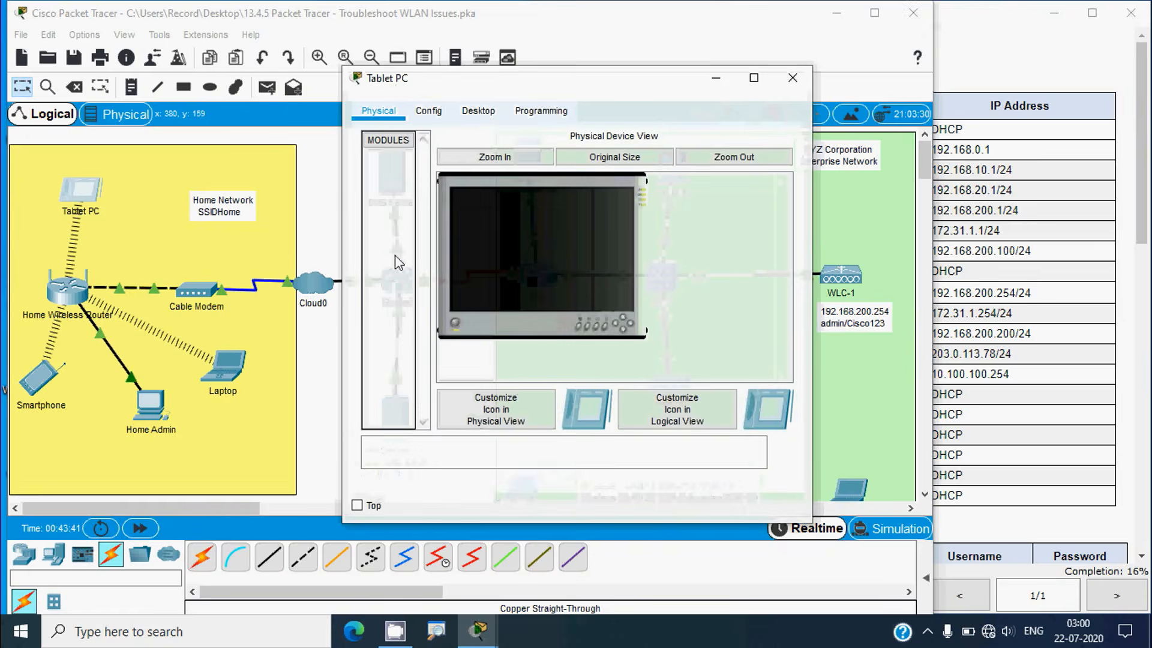
pyautogui.click(478, 110)
pyautogui.click(409, 191)
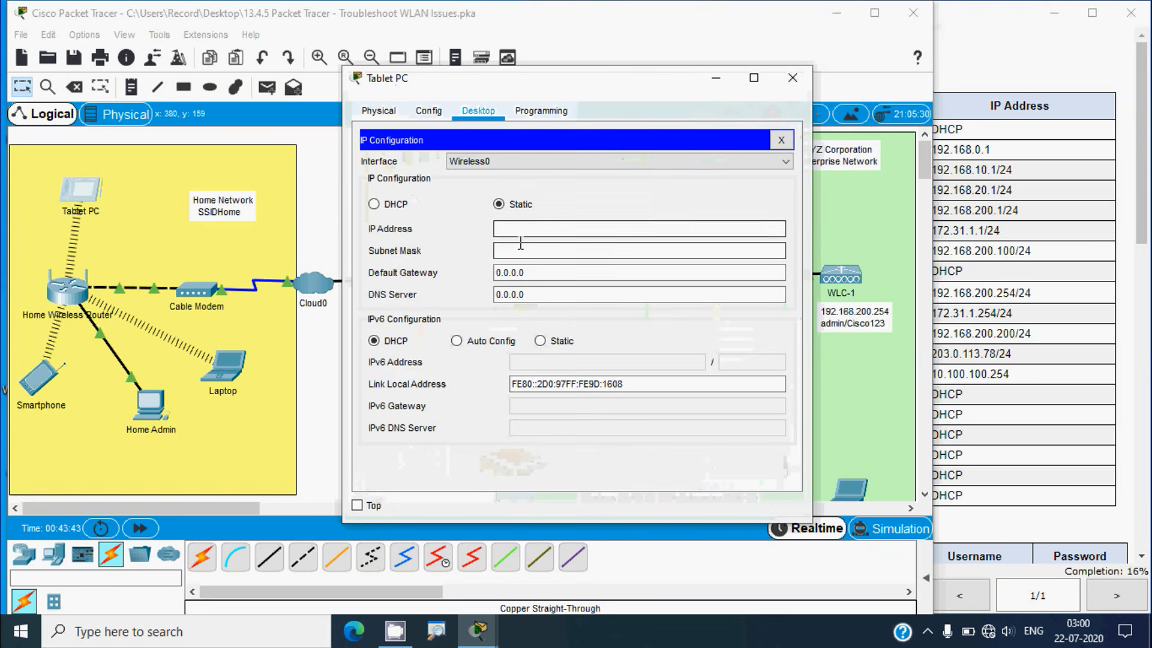
pyautogui.click(538, 229)
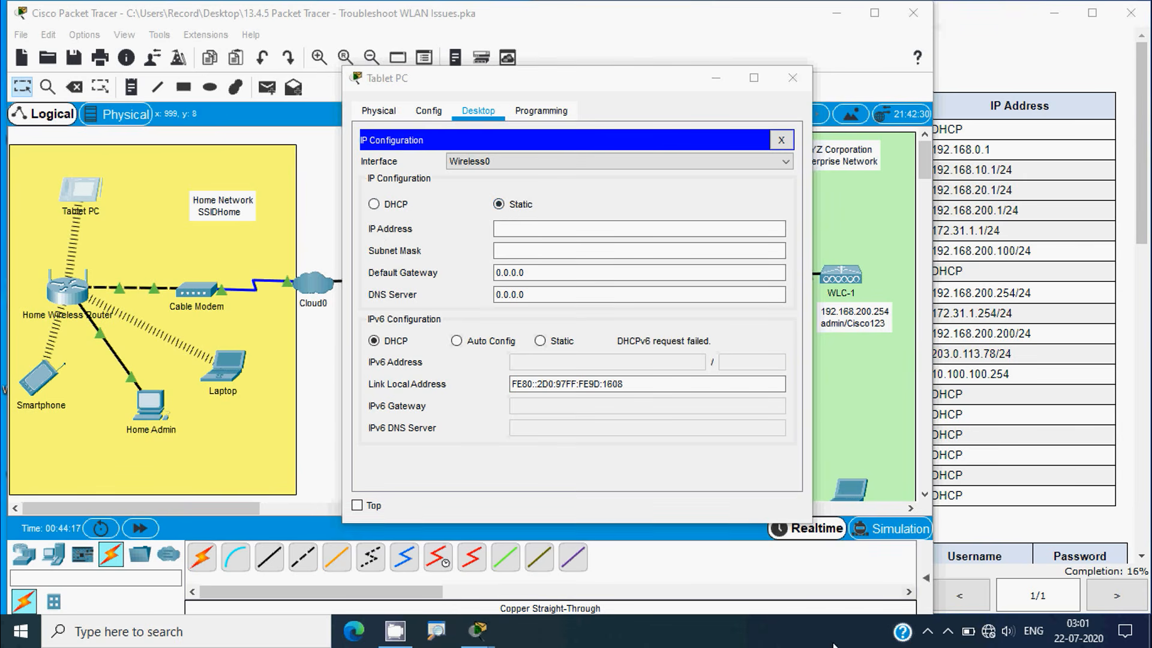
pyautogui.click(977, 418)
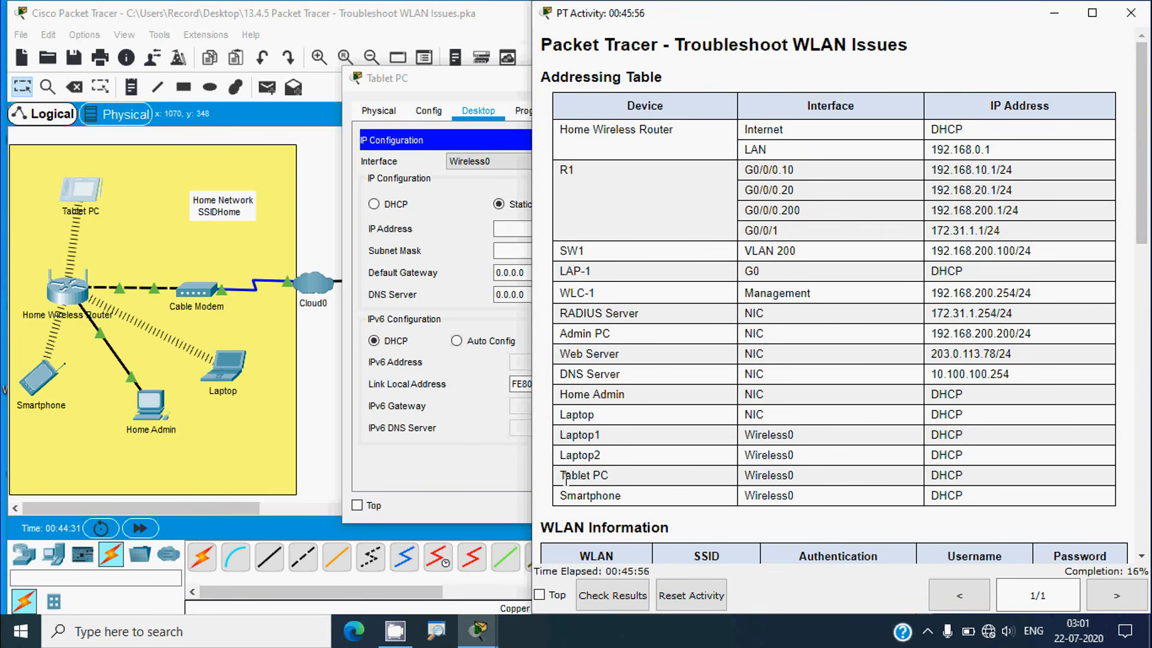
pyautogui.doubleClick(747, 476)
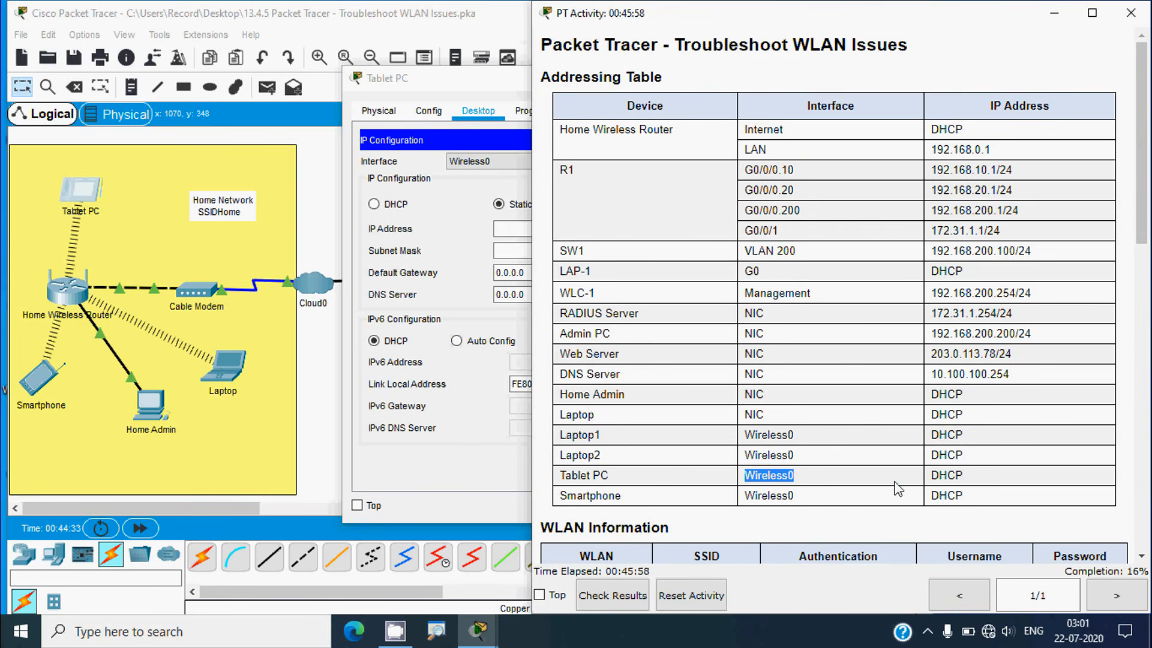
pyautogui.doubleClick(943, 477)
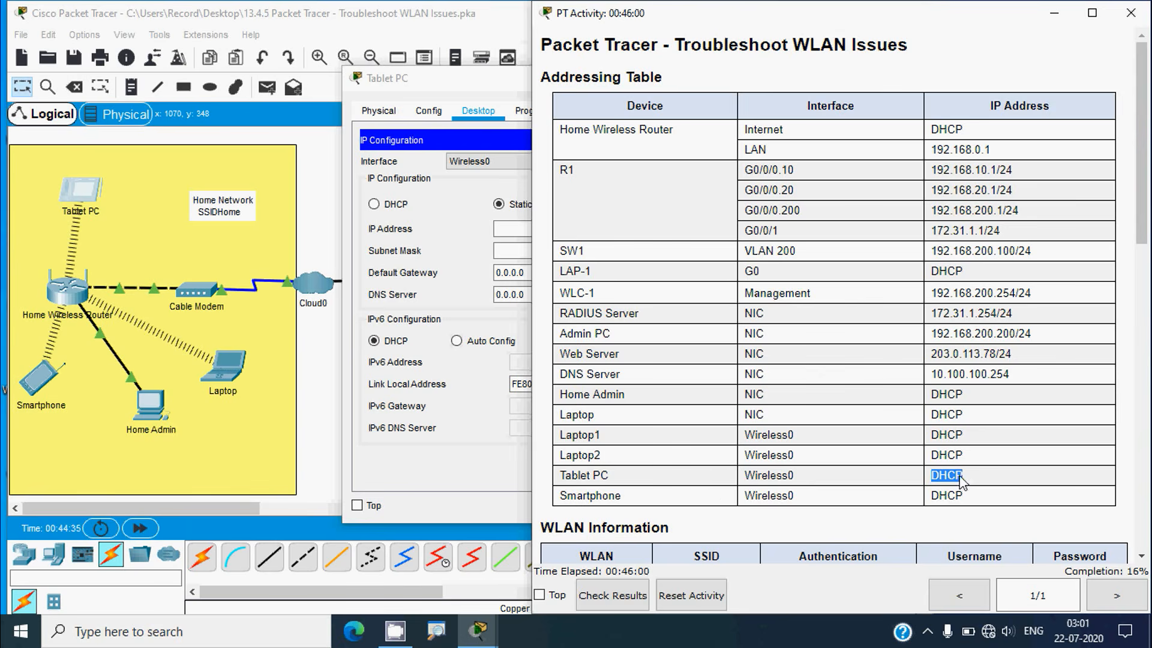
# Switch the Tablet PC to DHCP, obtaining 192.168.0.3 with gateway 192.168.0.1
pyautogui.click(96, 201)
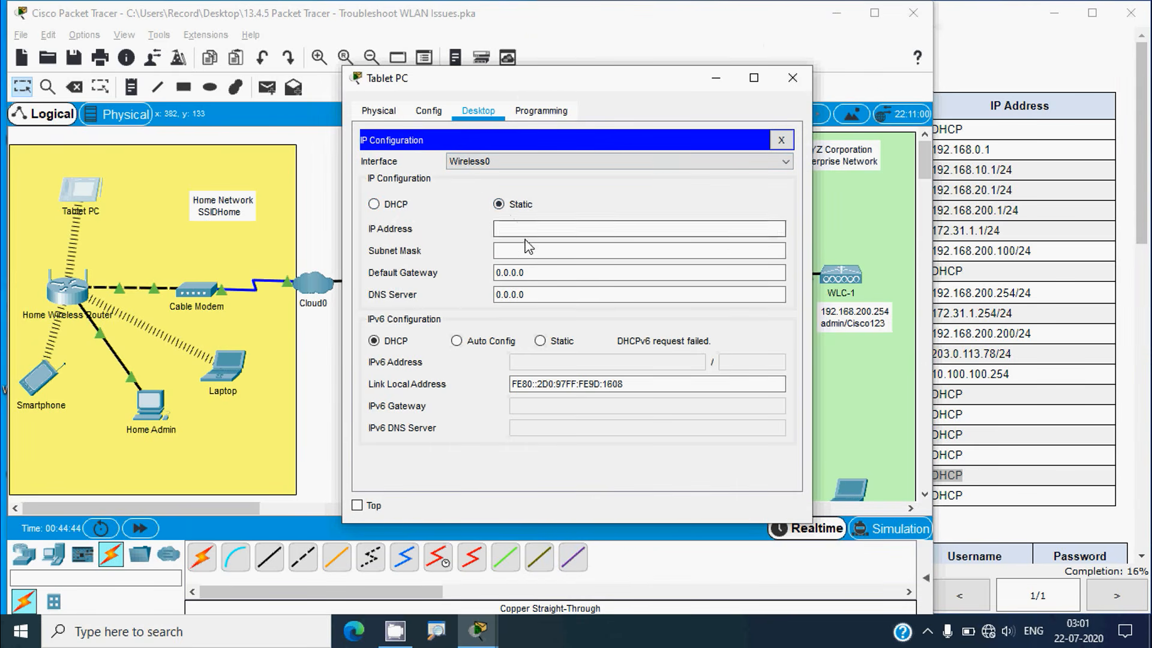
pyautogui.click(520, 272)
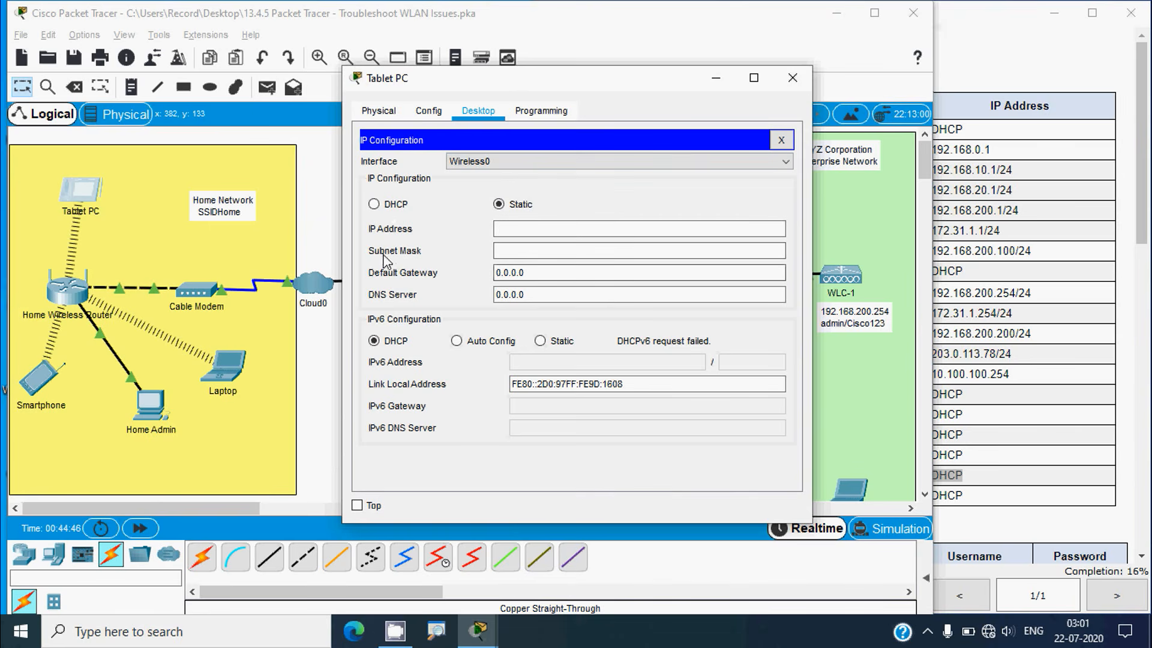
pyautogui.click(374, 204)
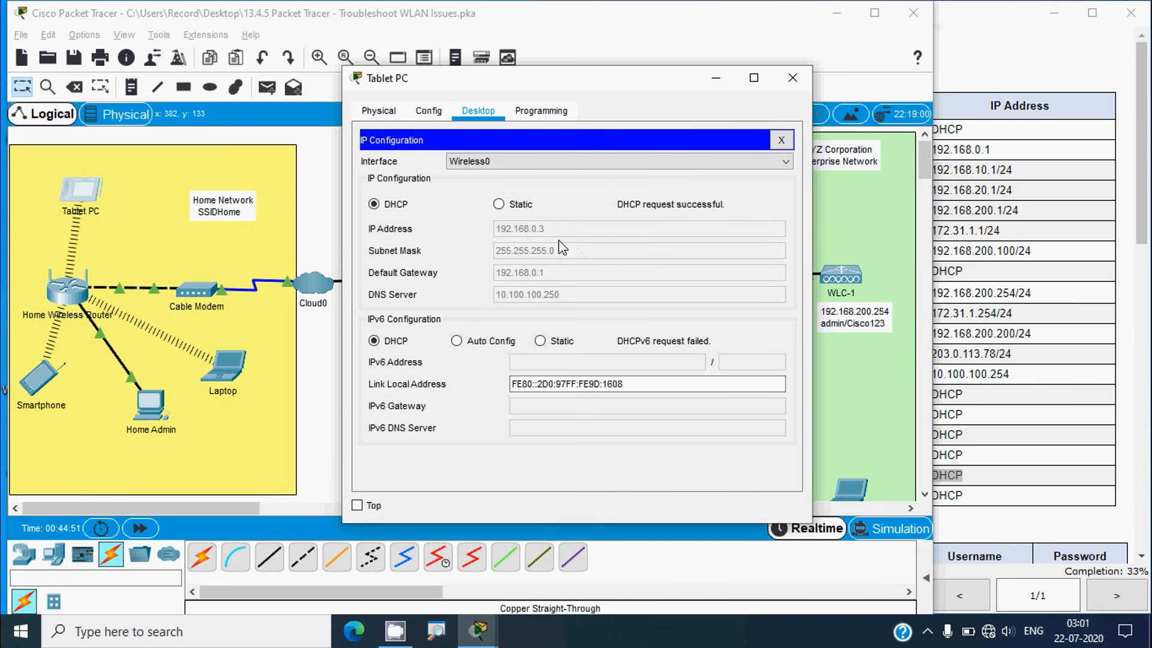
pyautogui.click(779, 141)
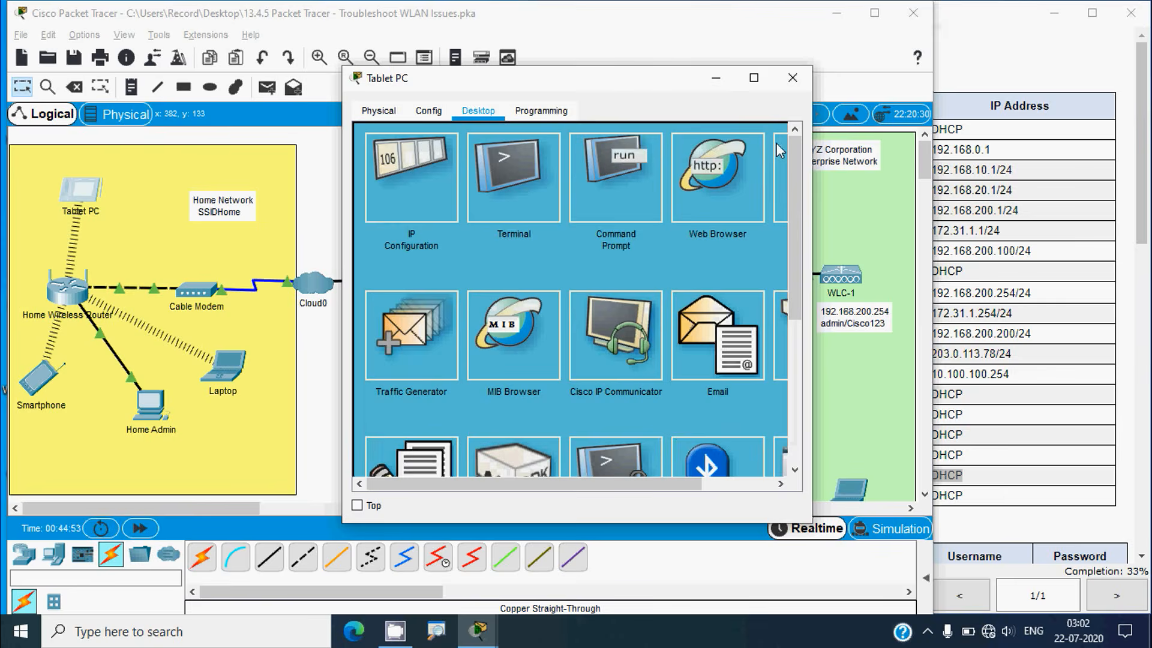
pyautogui.click(658, 199)
pyautogui.write('pi')
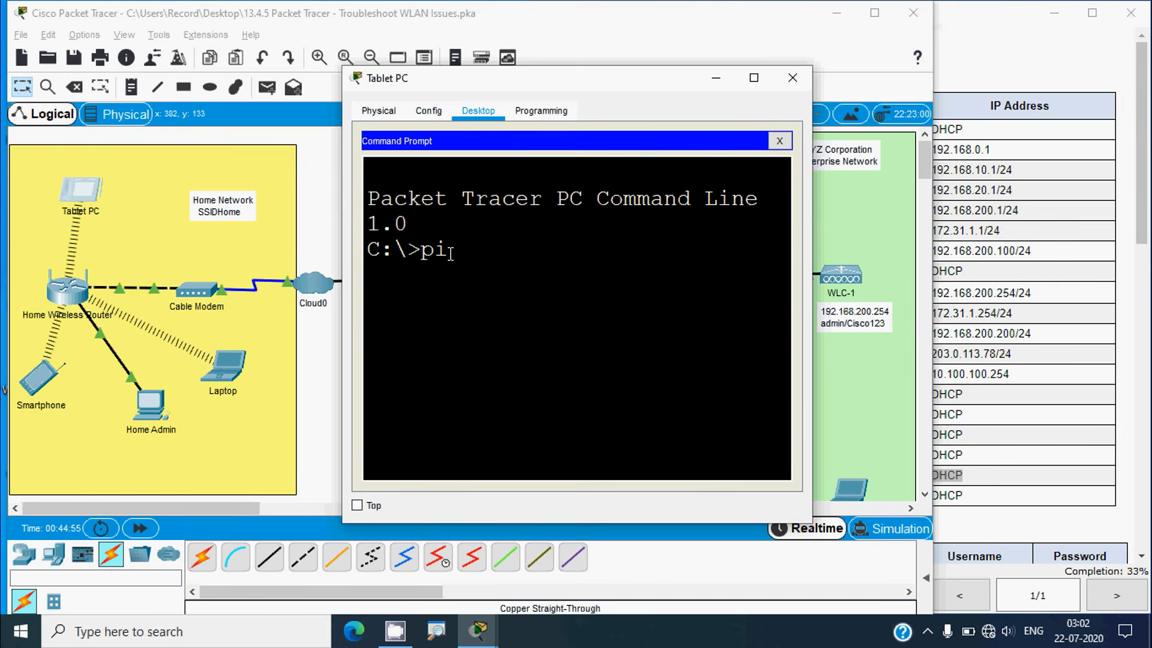
pyautogui.write('ng')
pyautogui.rightClick(507, 257)
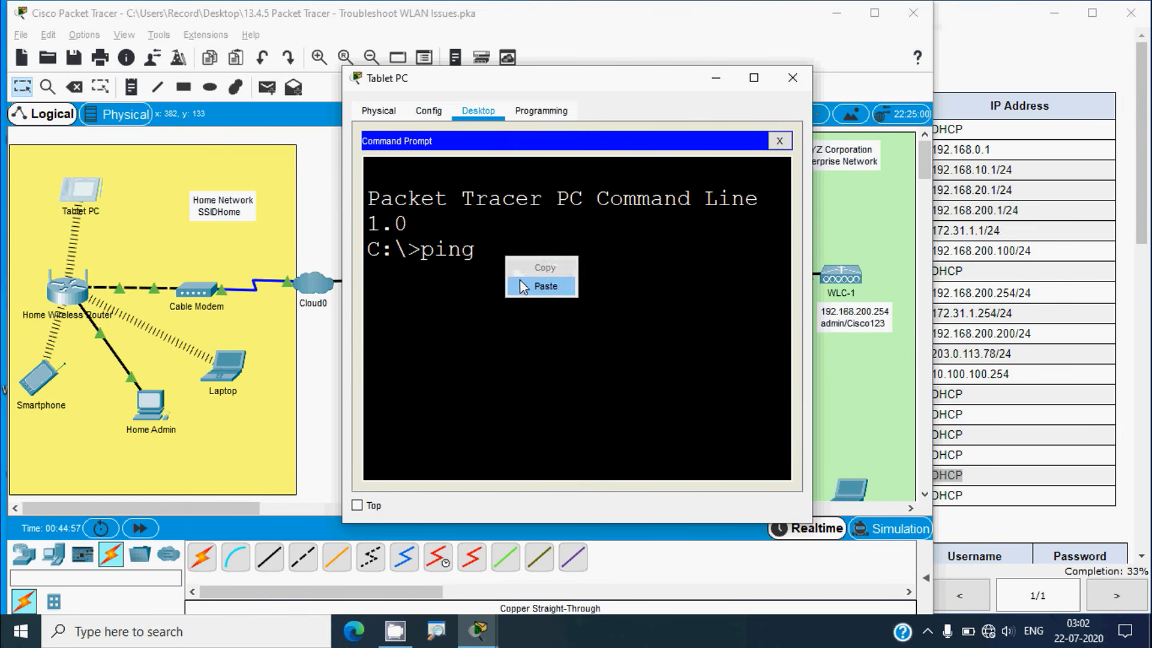
pyautogui.click(521, 283)
pyautogui.press('Return')
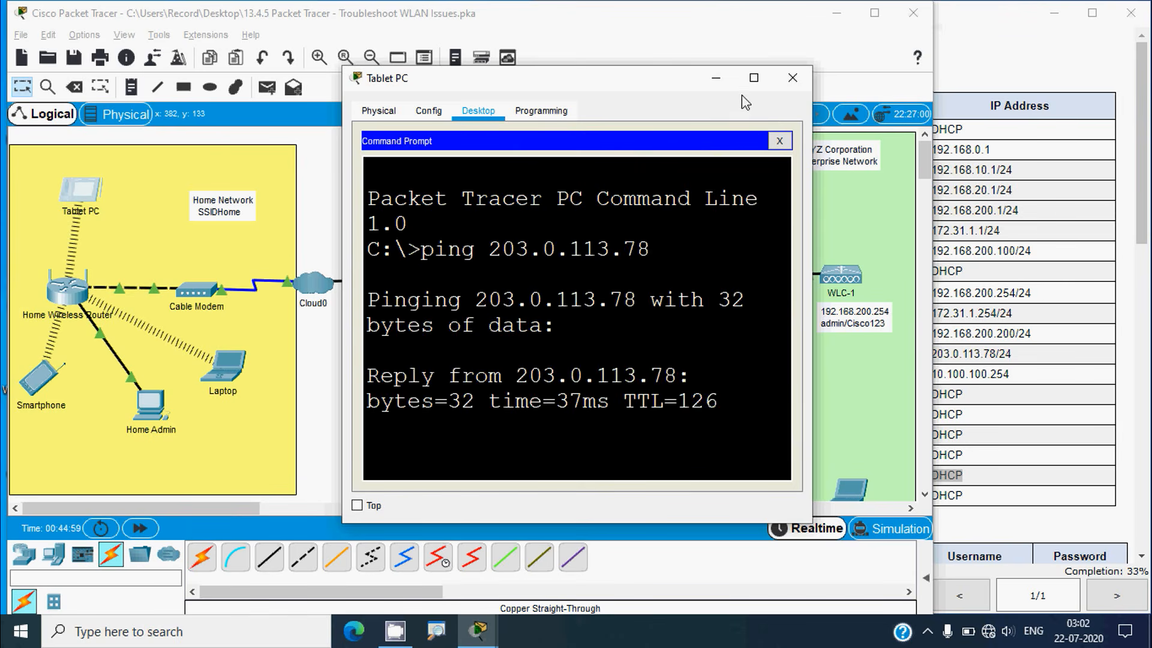
pyautogui.click(754, 78)
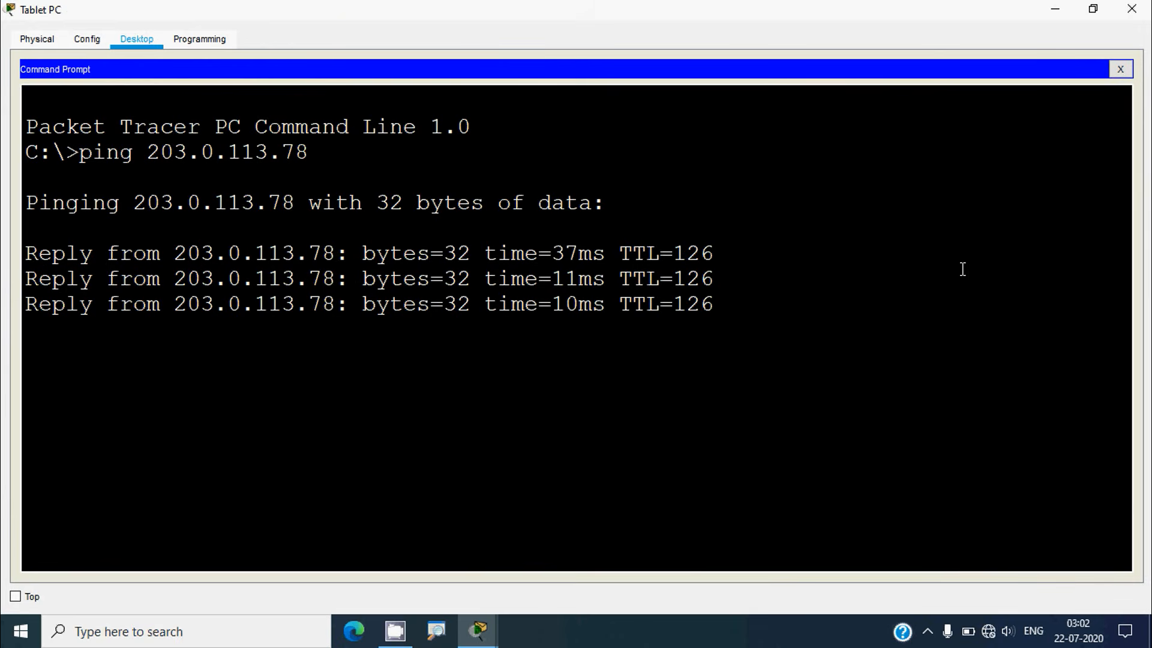
pyautogui.click(1131, 8)
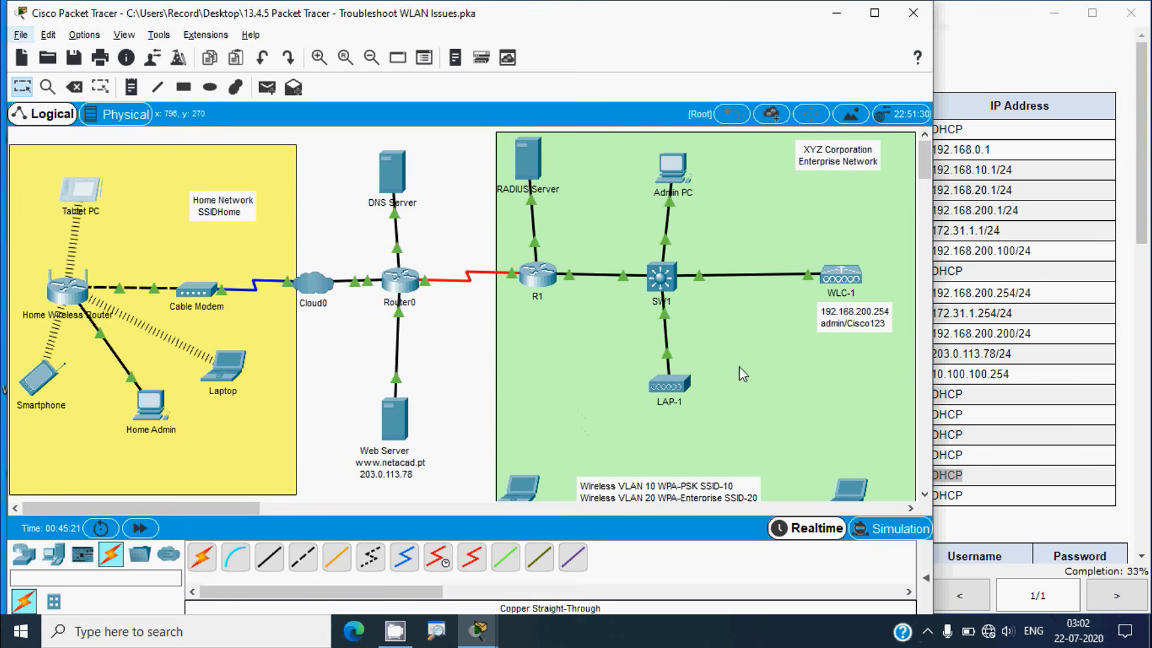
# Scroll through the activity's Background/Scenario and Part 1 troubleshooting steps
pyautogui.click(1020, 364)
pyautogui.scroll(-10, 1117, 275)
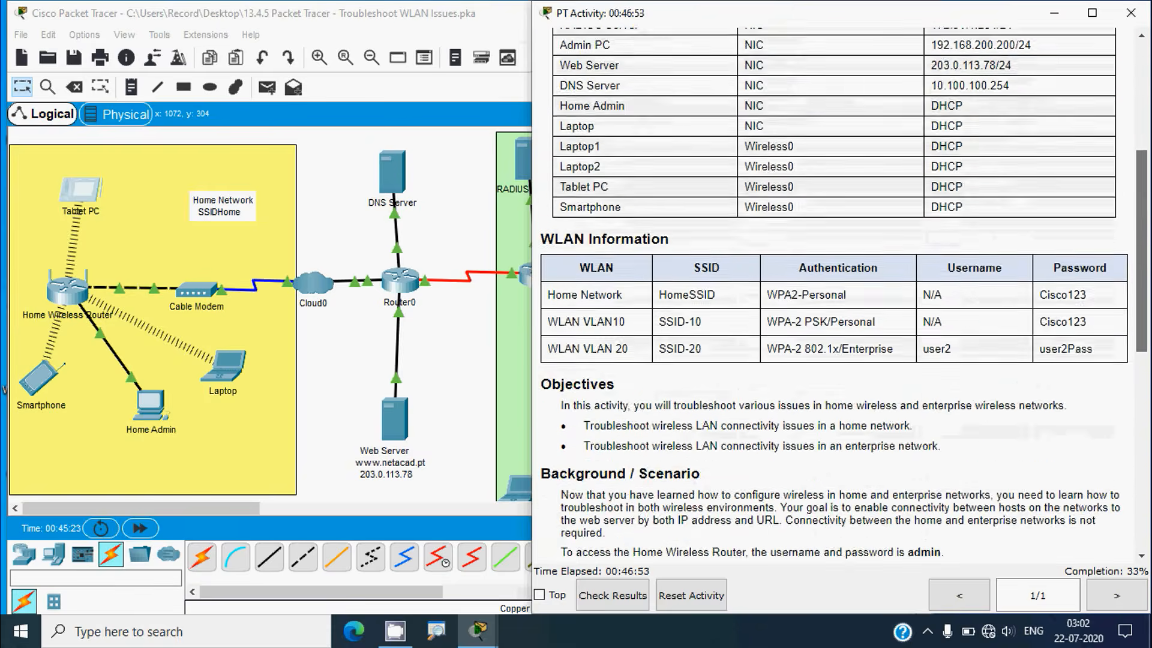
pyautogui.scroll(-2, 1030, 484)
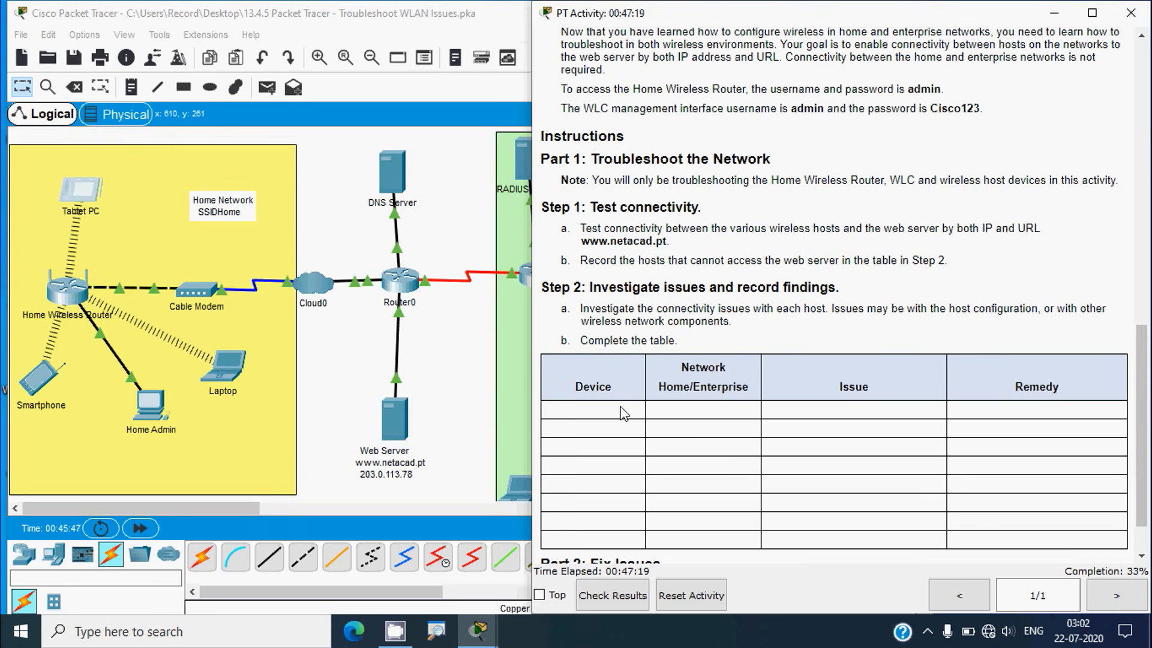
pyautogui.scroll(-2, 625, 414)
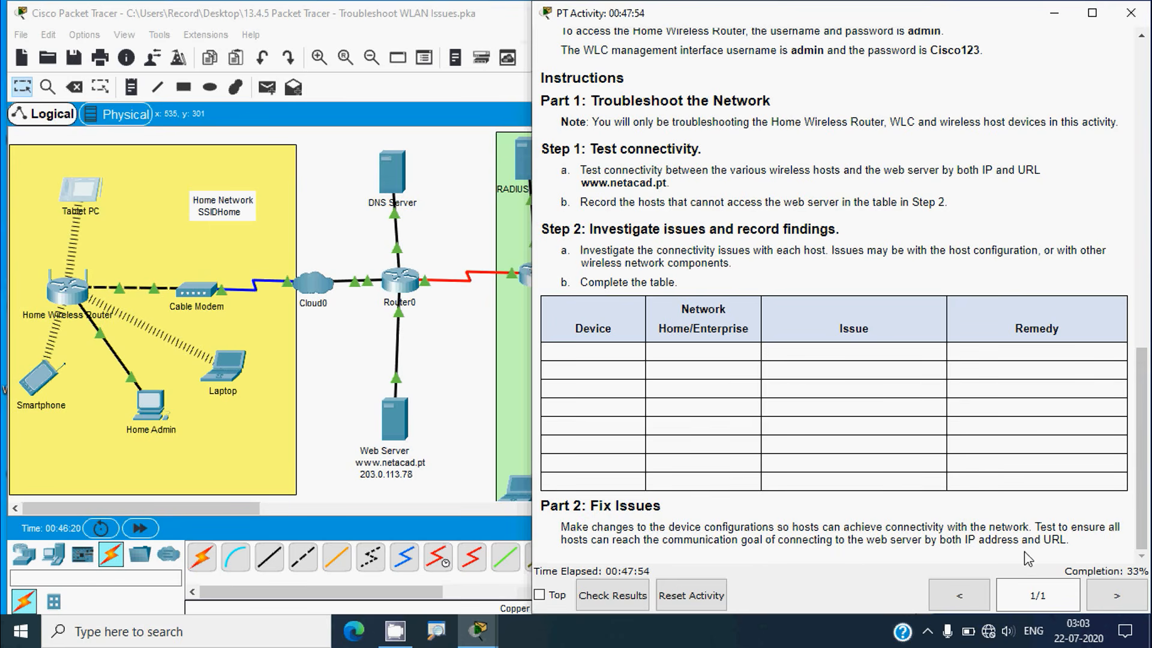
pyautogui.scroll(1, 707, 414)
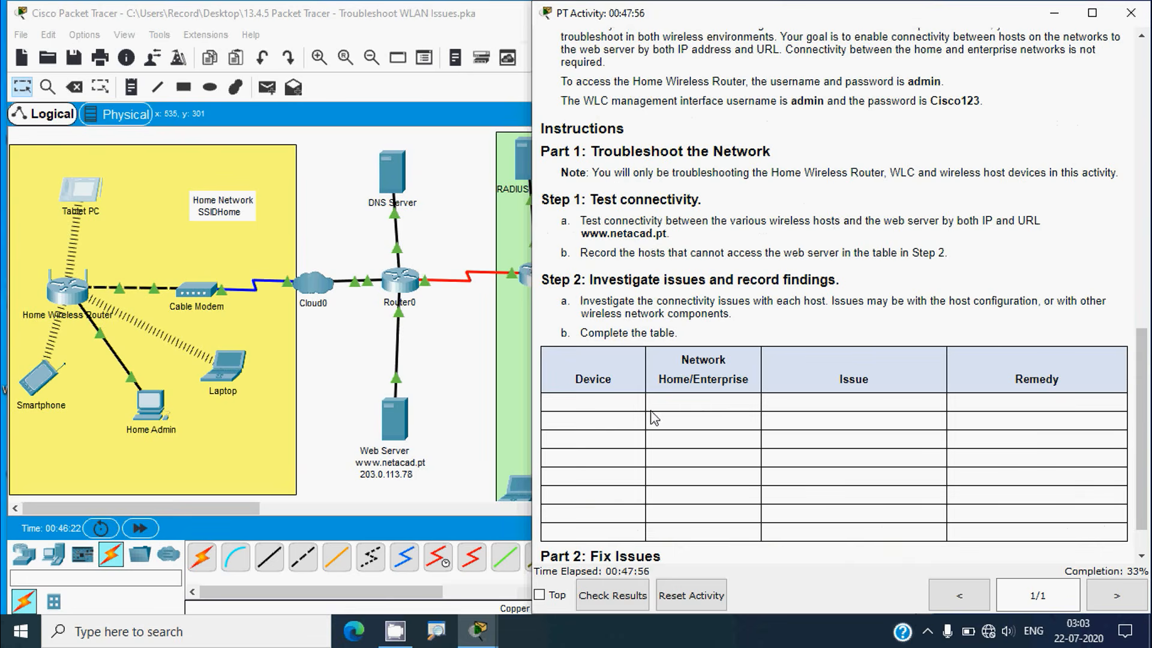
pyautogui.scroll(2, 637, 354)
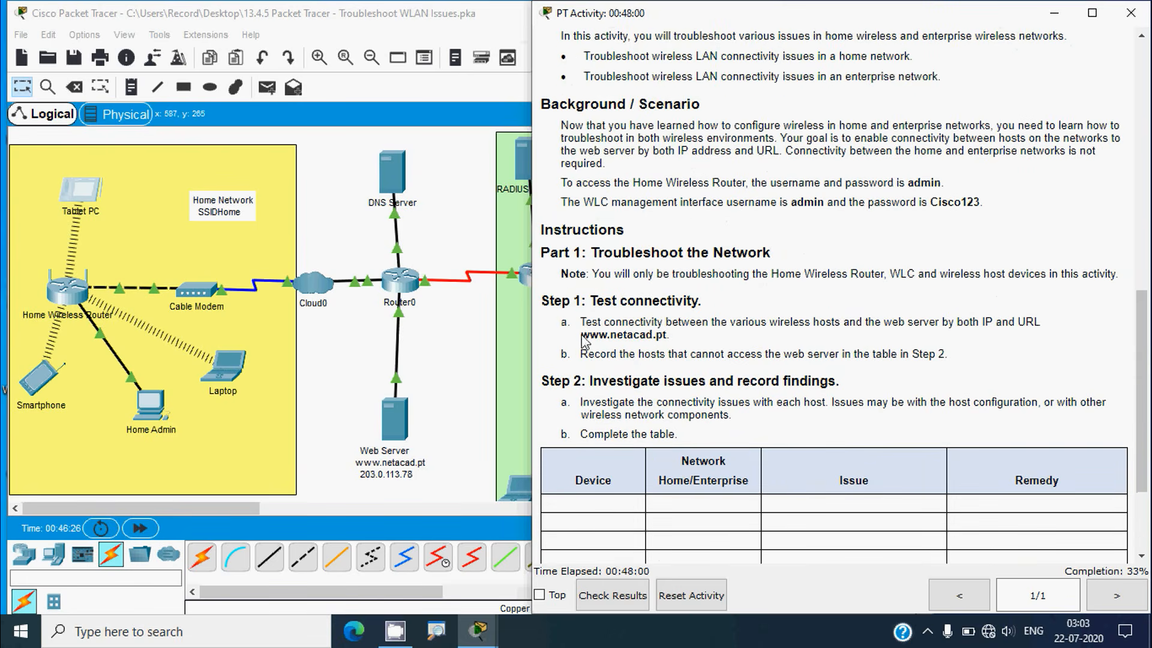
pyautogui.moveTo(580, 334); pyautogui.dragTo(636, 335)
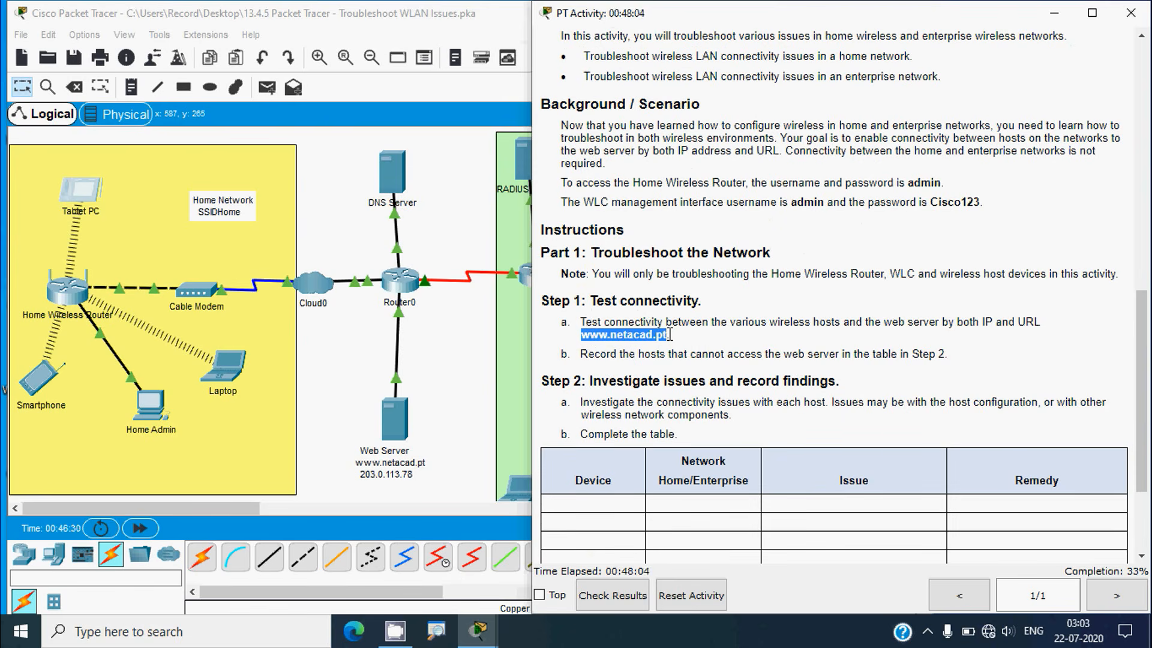
pyautogui.click(242, 376)
pyautogui.click(242, 376)
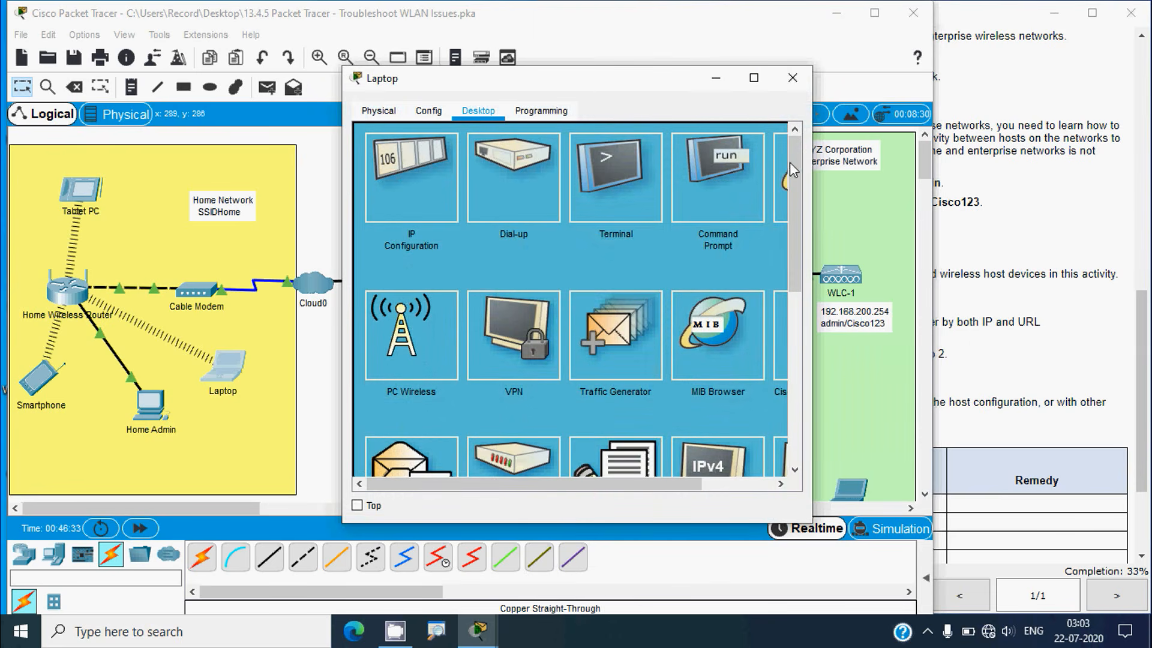
pyautogui.moveTo(810, 178); pyautogui.dragTo(920, 180)
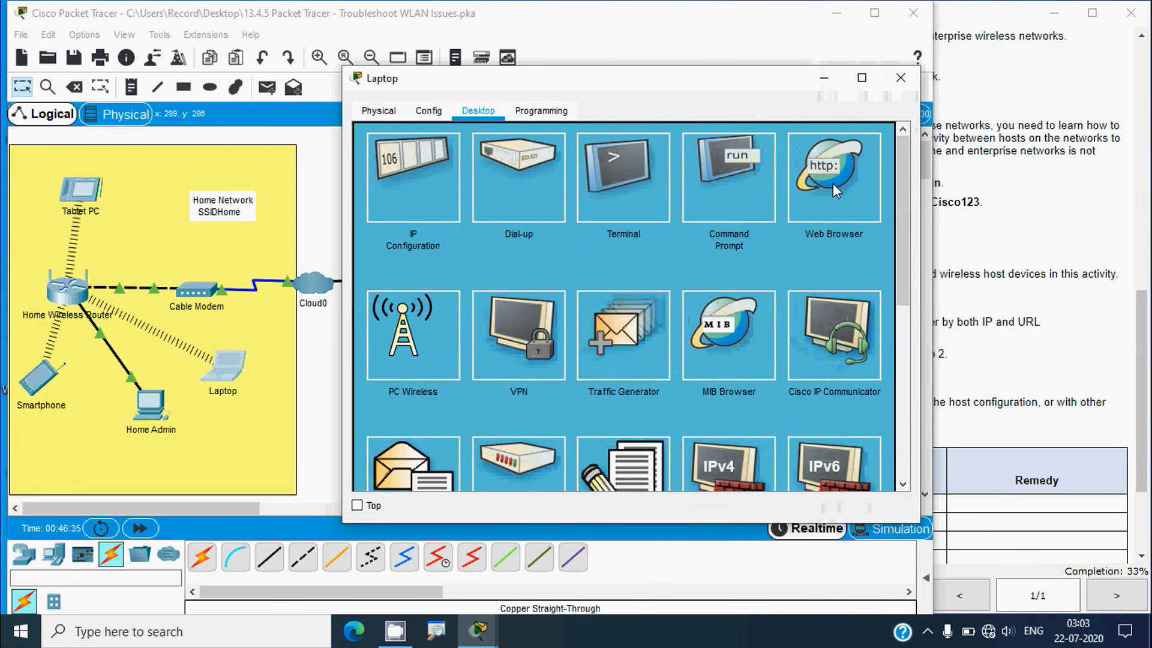
pyautogui.click(746, 215)
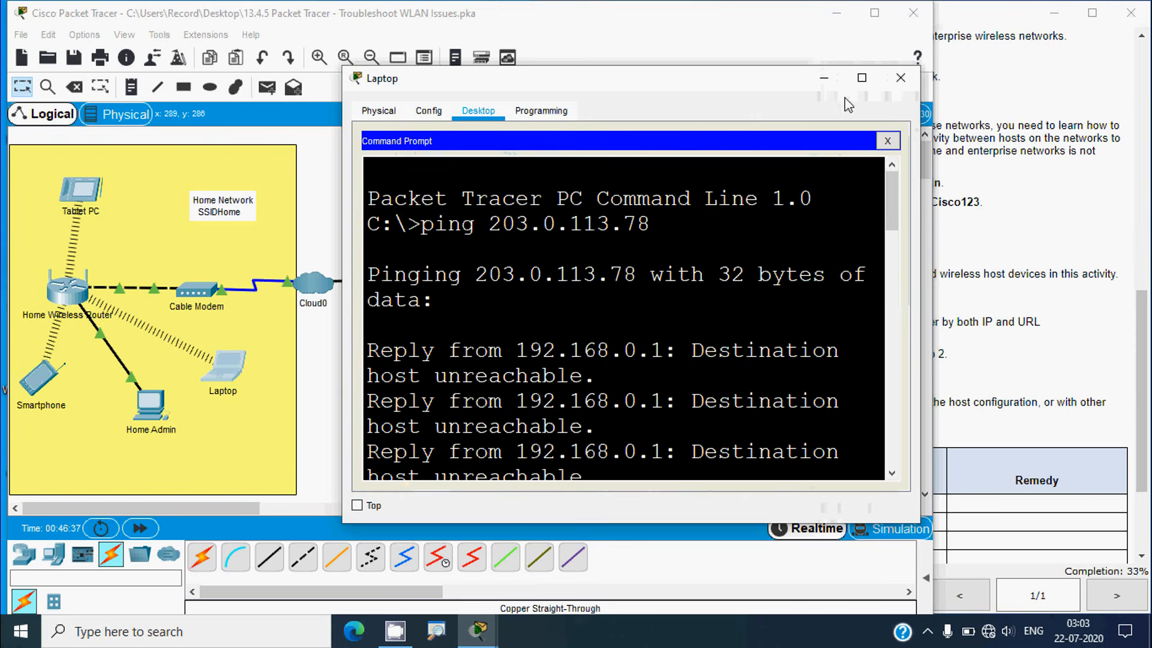
pyautogui.click(885, 142)
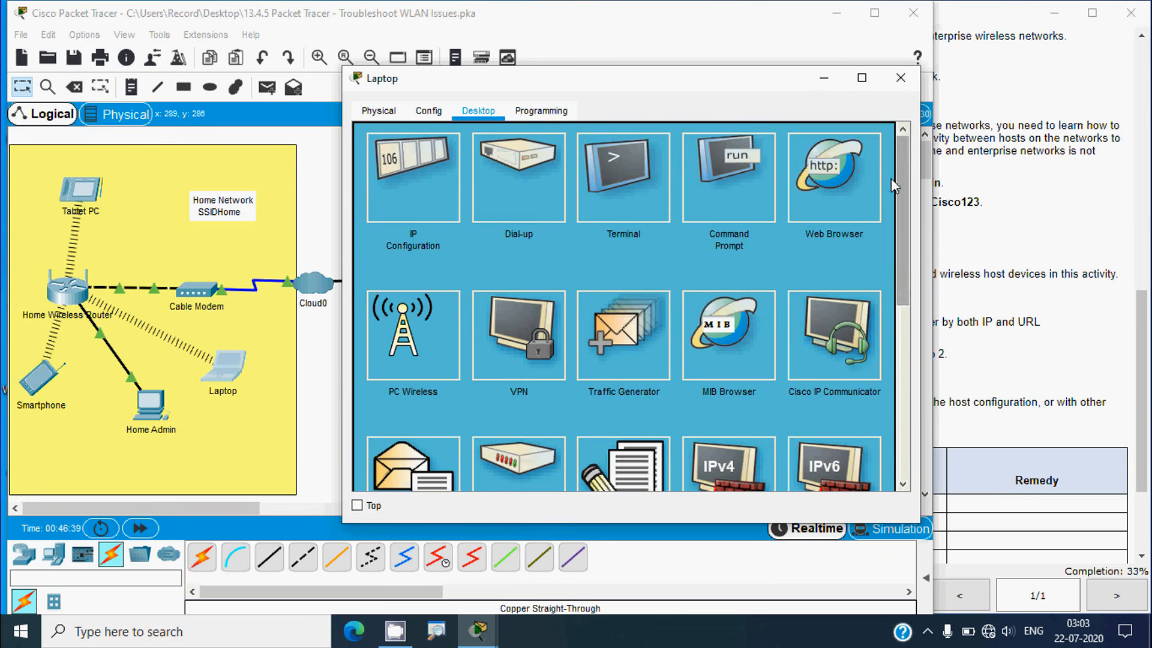
pyautogui.click(837, 188)
pyautogui.click(571, 160)
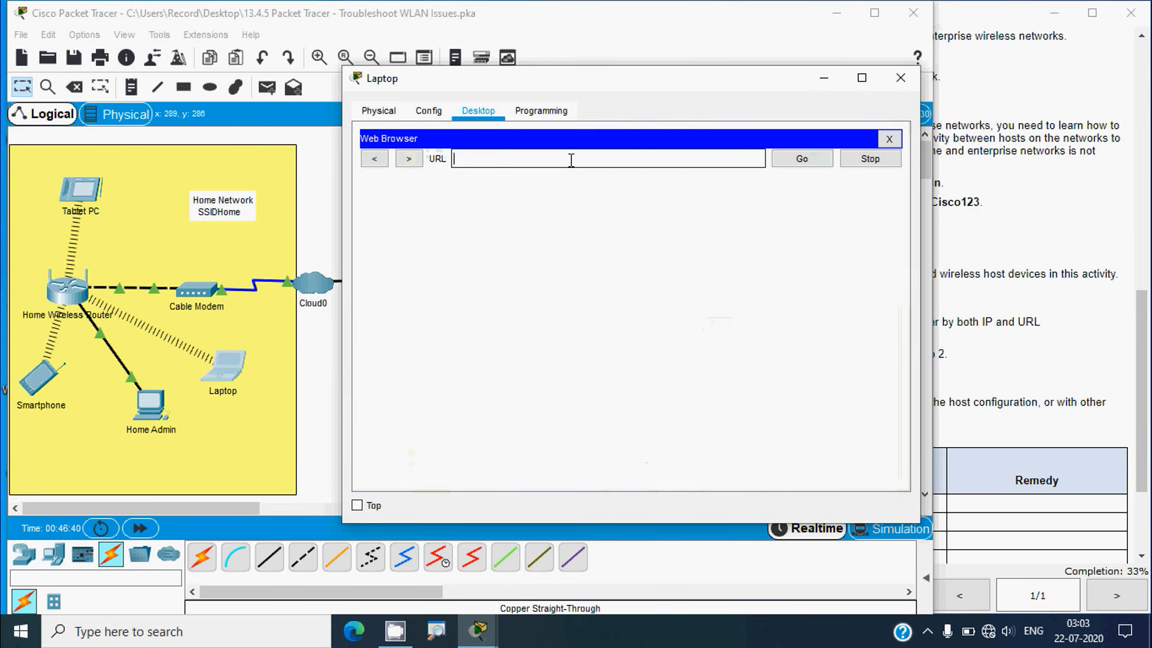
pyautogui.write('www.netacad.pt')
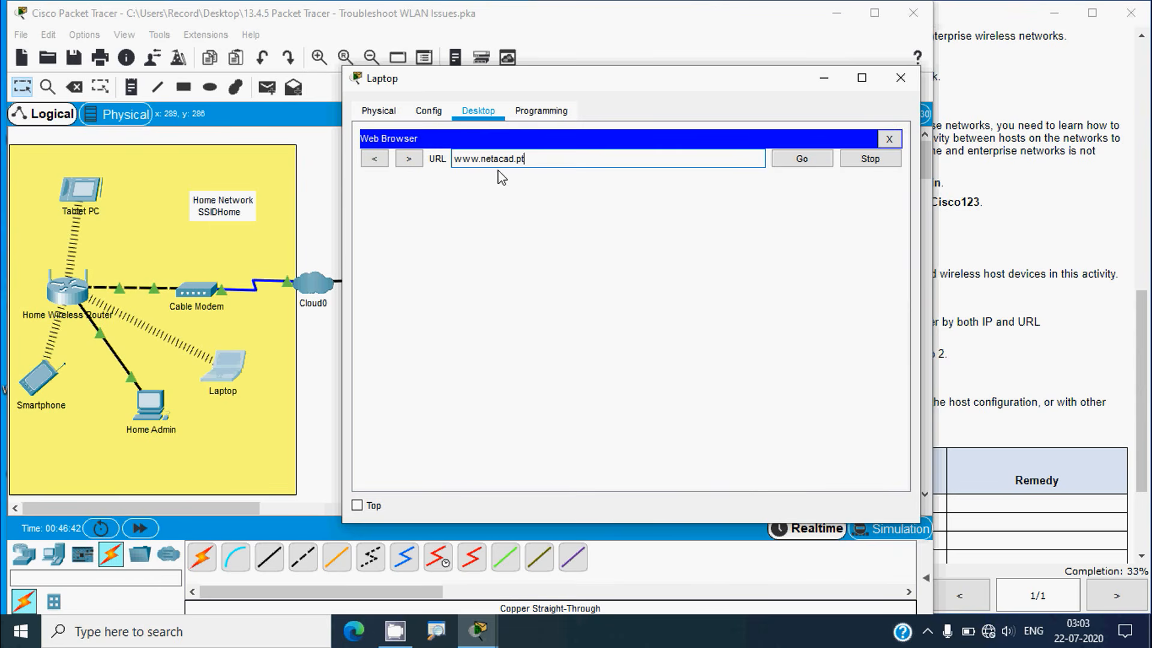
pyautogui.click(784, 163)
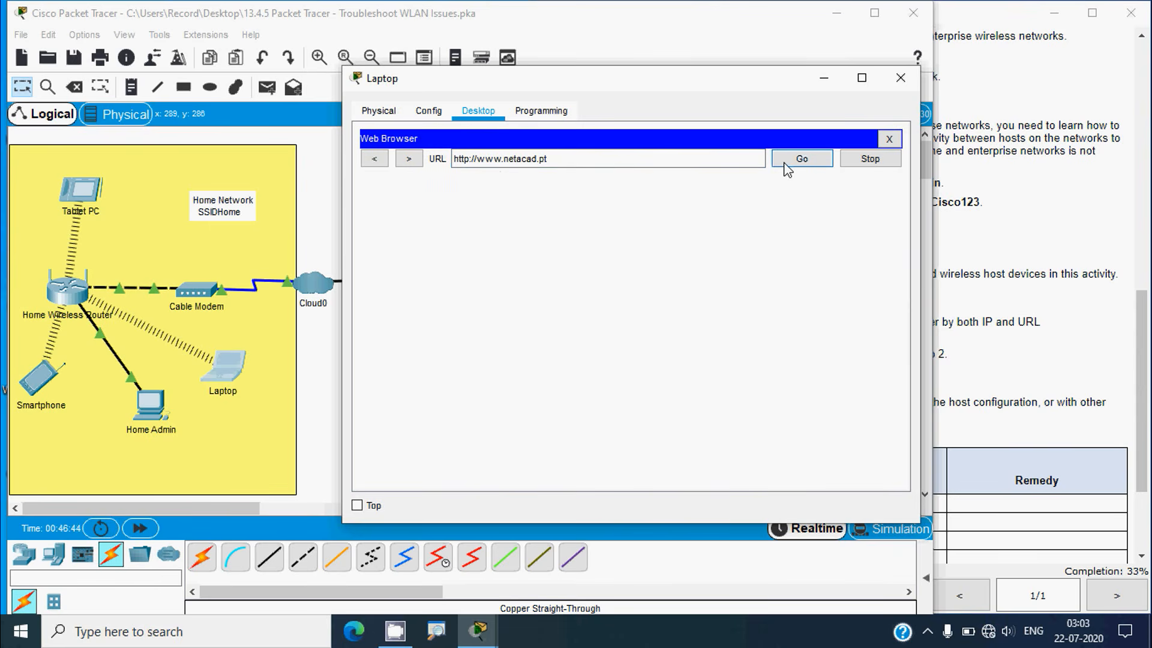
pyautogui.click(140, 528)
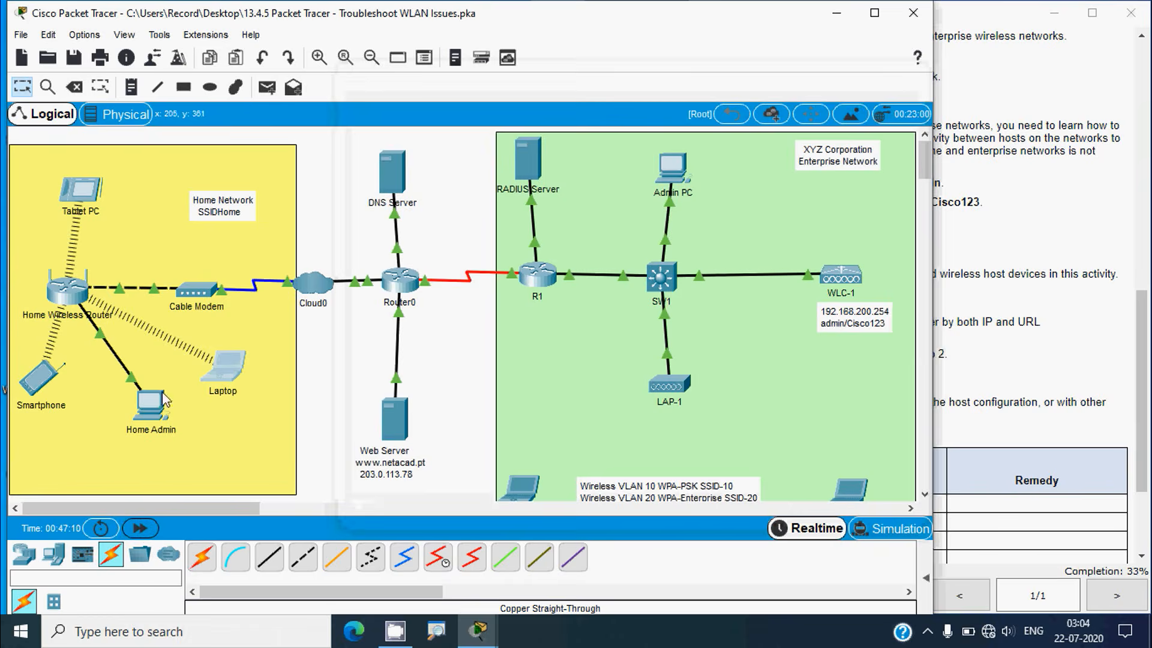
pyautogui.click(223, 369)
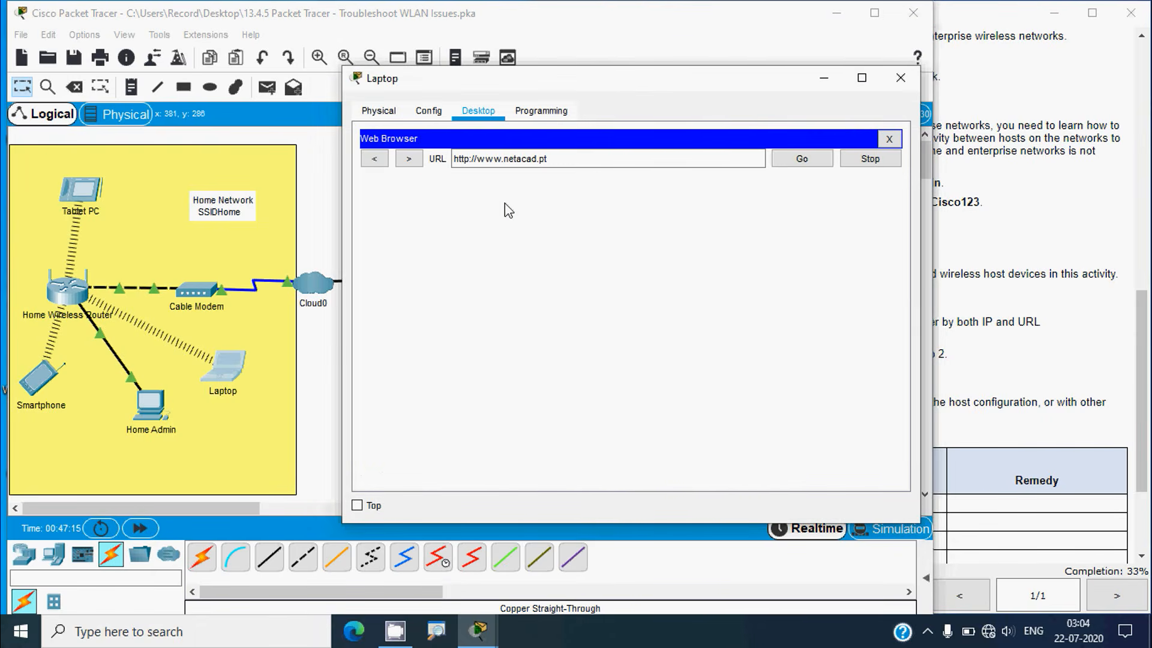
pyautogui.click(331, 367)
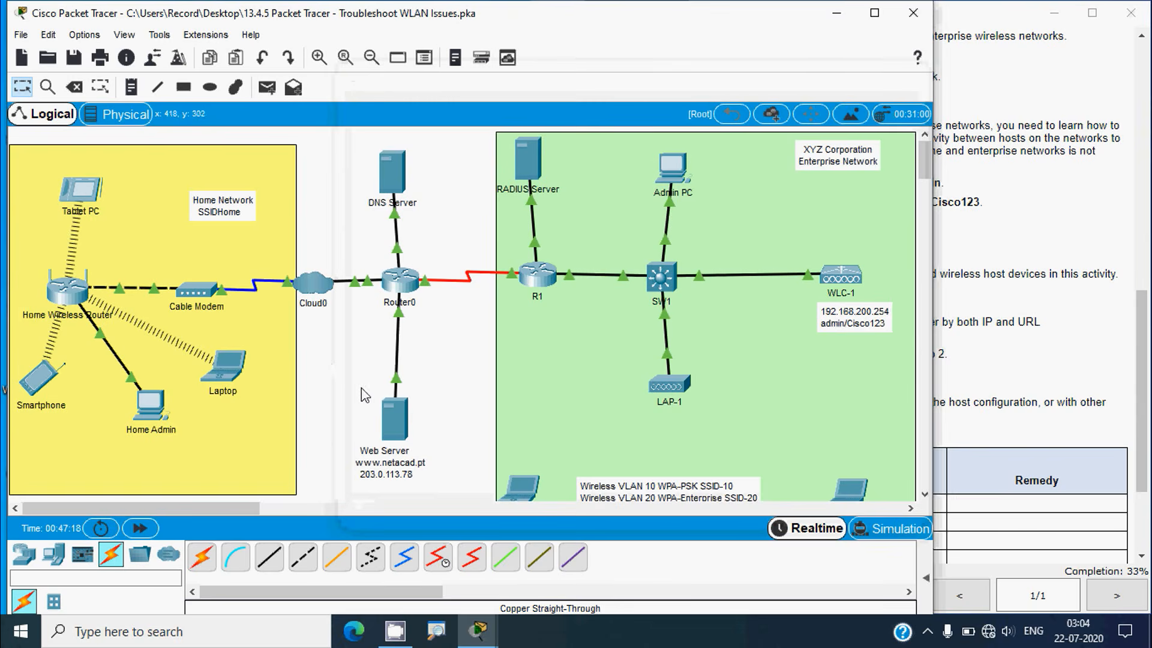
pyautogui.click(233, 363)
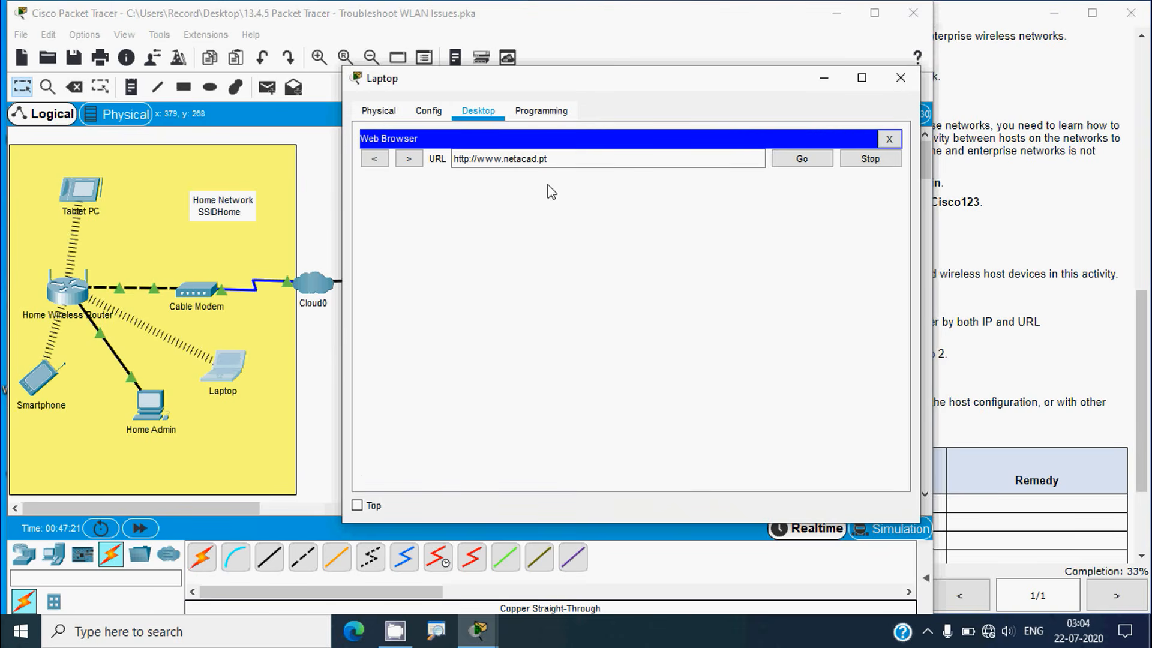
pyautogui.click(900, 79)
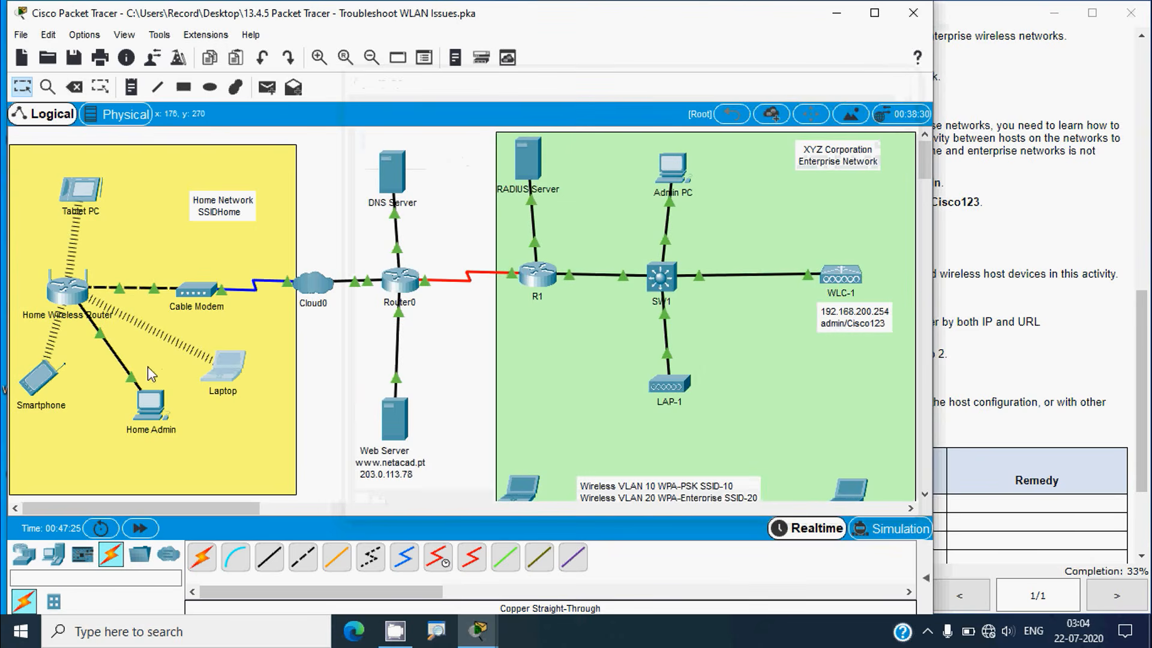
pyautogui.click(44, 380)
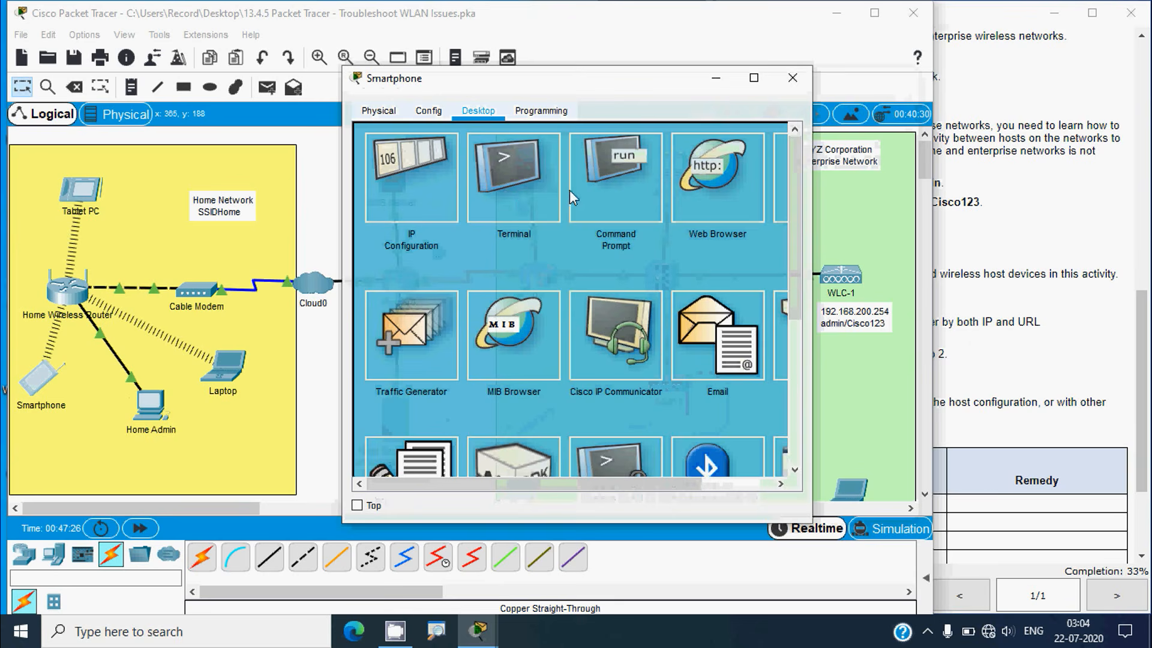
pyautogui.click(684, 180)
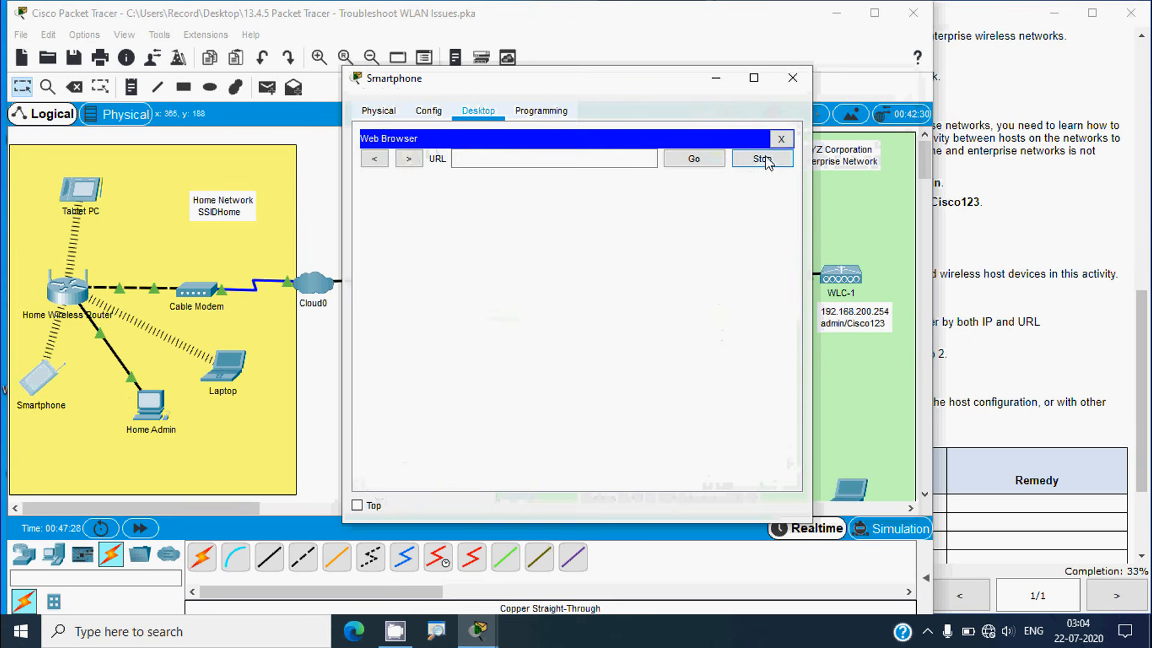
pyautogui.click(791, 132)
pyautogui.click(636, 193)
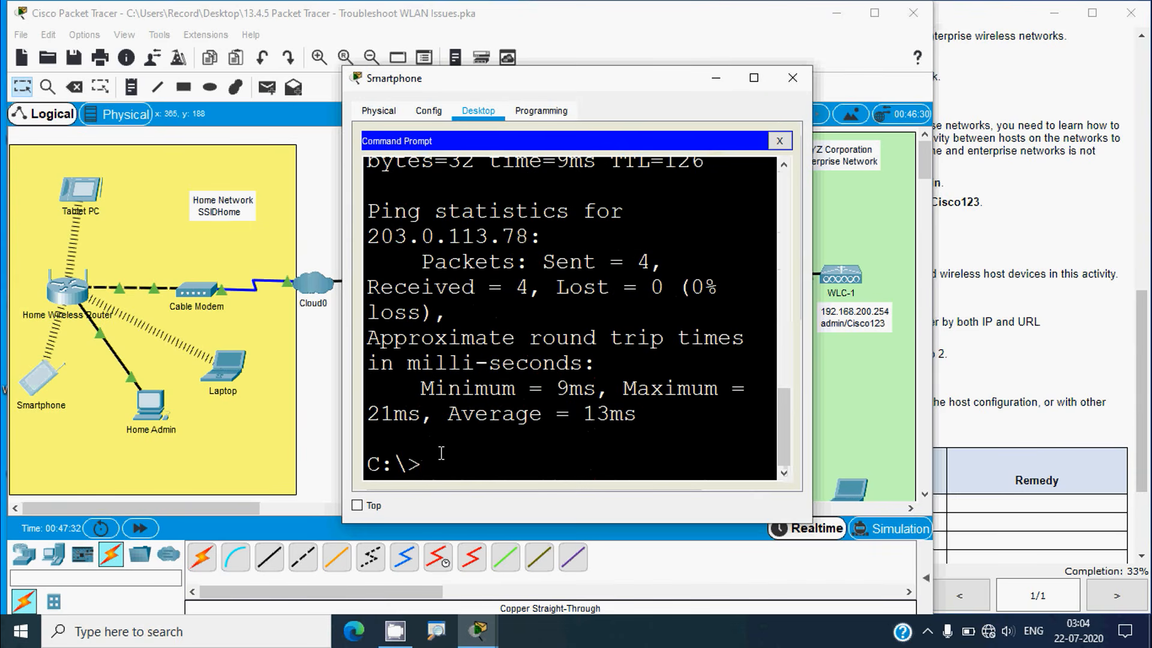
pyautogui.write('ping')
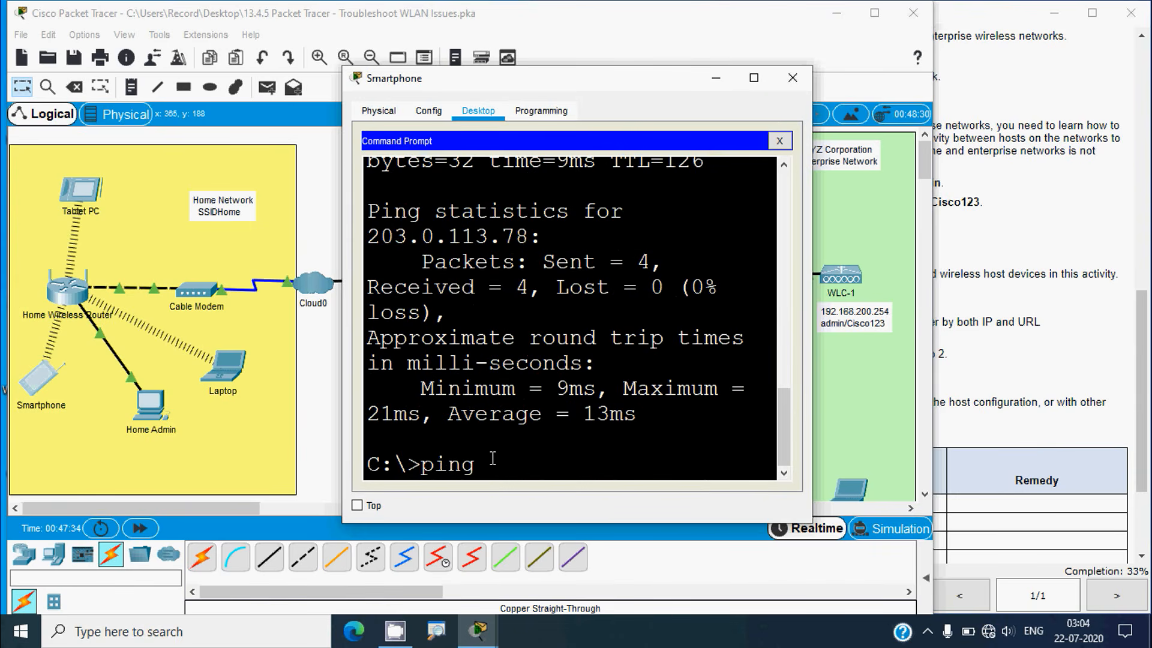
pyautogui.rightClick(490, 458)
pyautogui.click(516, 489)
pyautogui.press('Return')
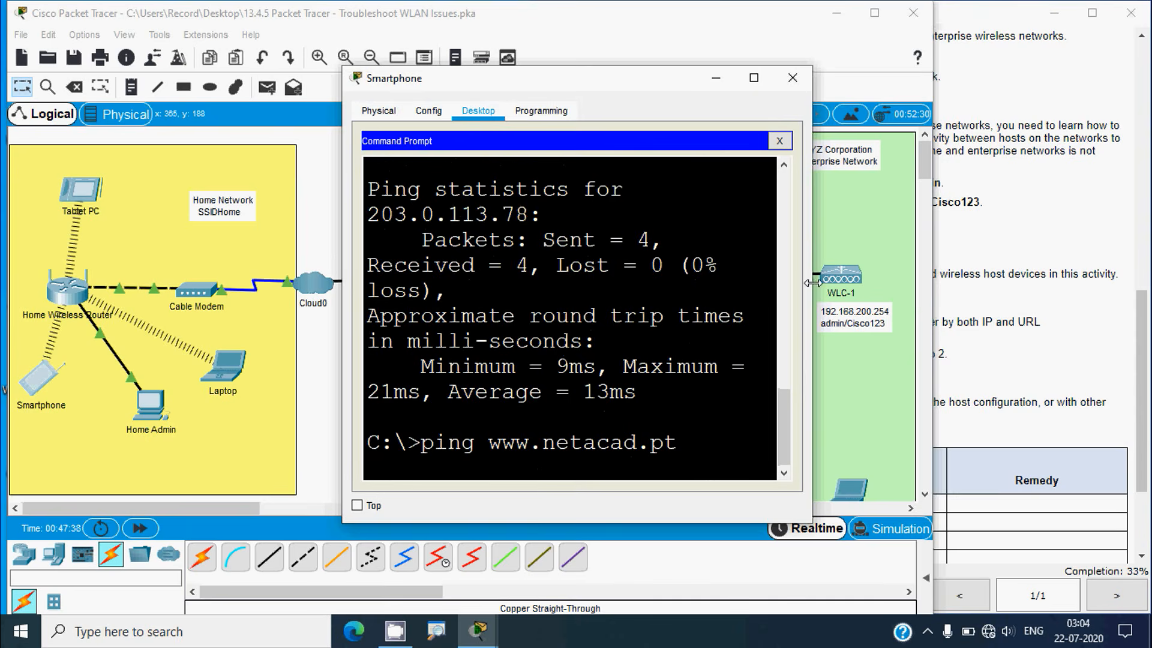
pyautogui.moveTo(812, 287); pyautogui.dragTo(991, 288)
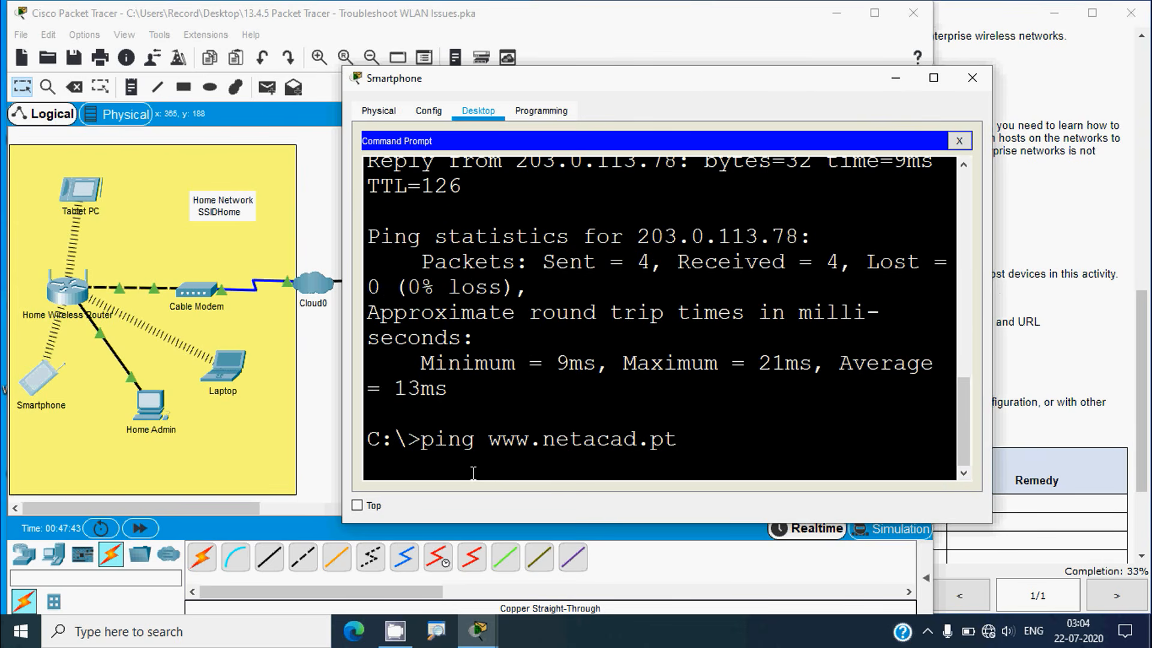
pyautogui.click(320, 415)
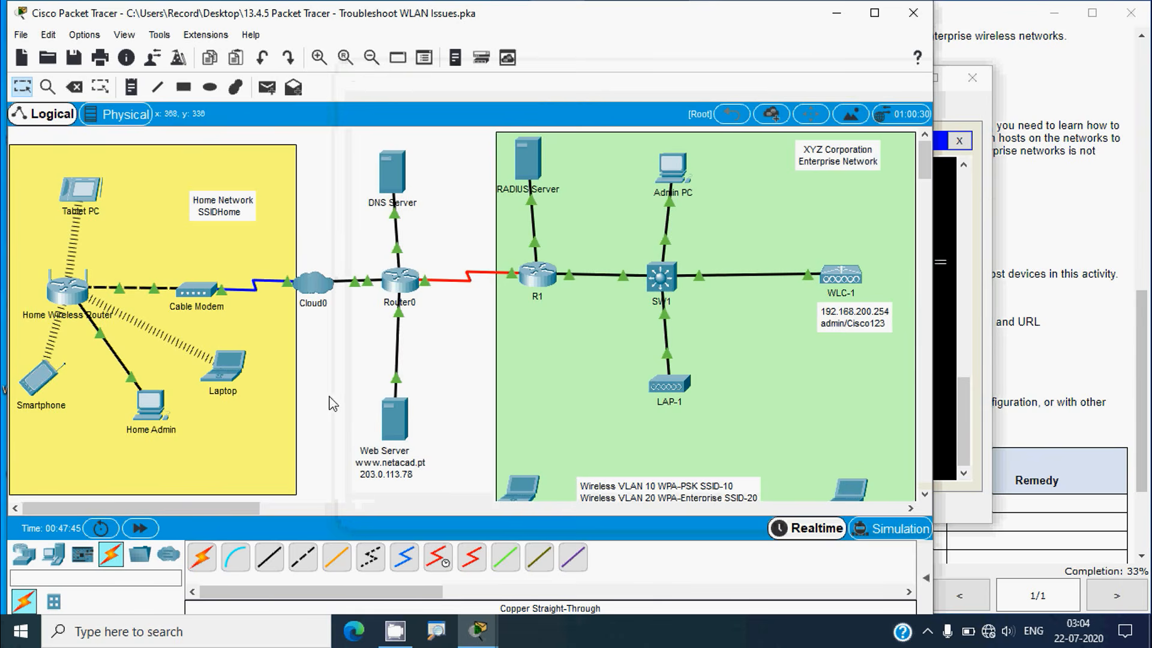
pyautogui.click(48, 372)
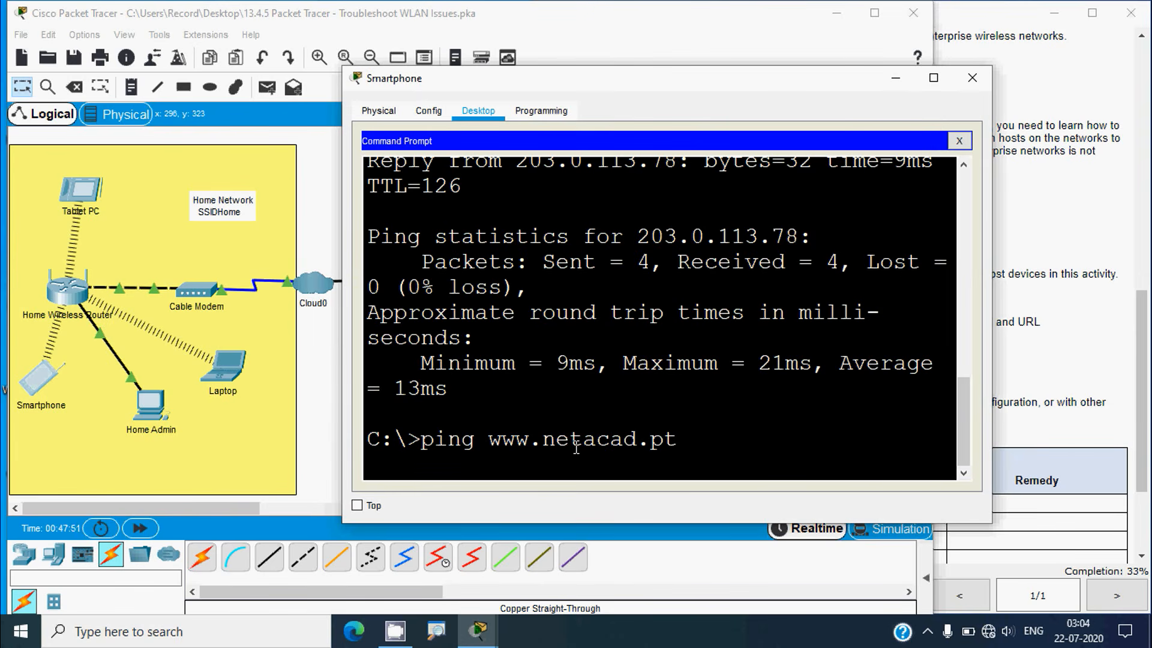
pyautogui.click(536, 446)
pyautogui.click(958, 140)
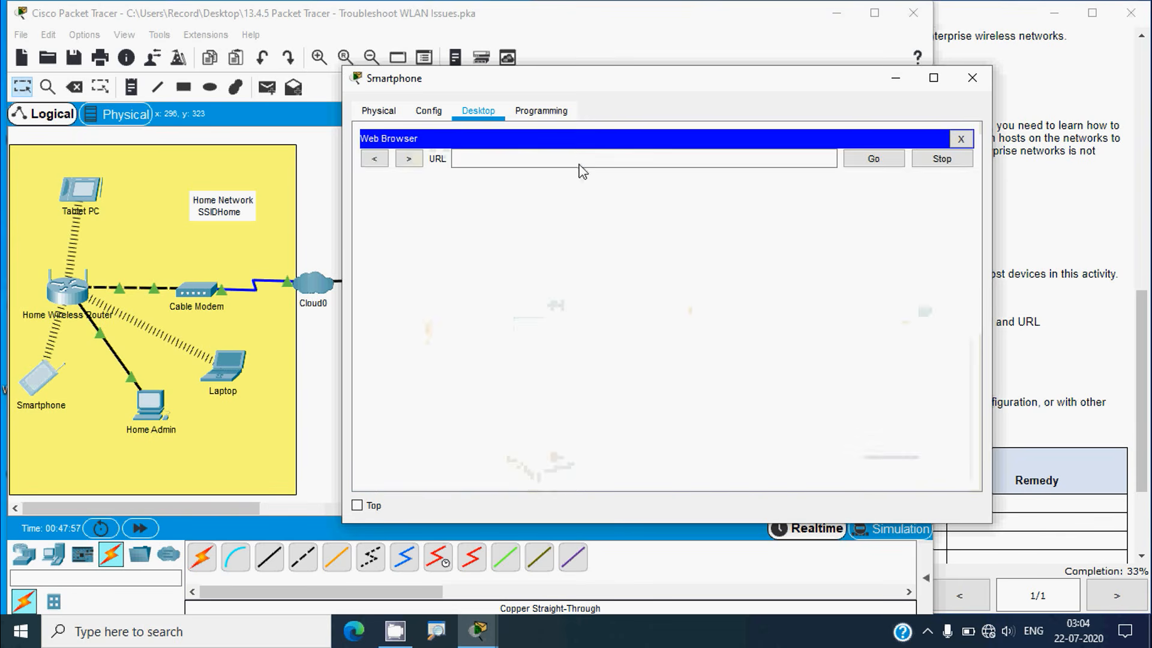
pyautogui.click(575, 163)
pyautogui.write('www.netacad.pt')
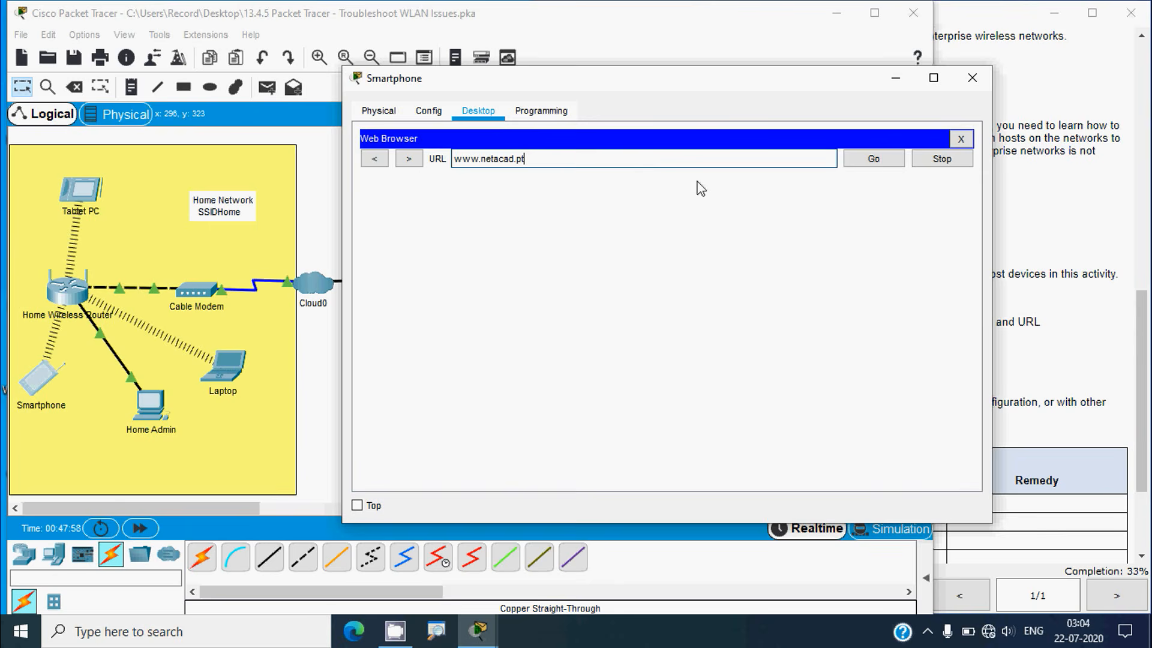
pyautogui.click(865, 165)
# Recheck the Laptop's IP configuration and browser and the Smartphone window, then close them
pyautogui.click(243, 364)
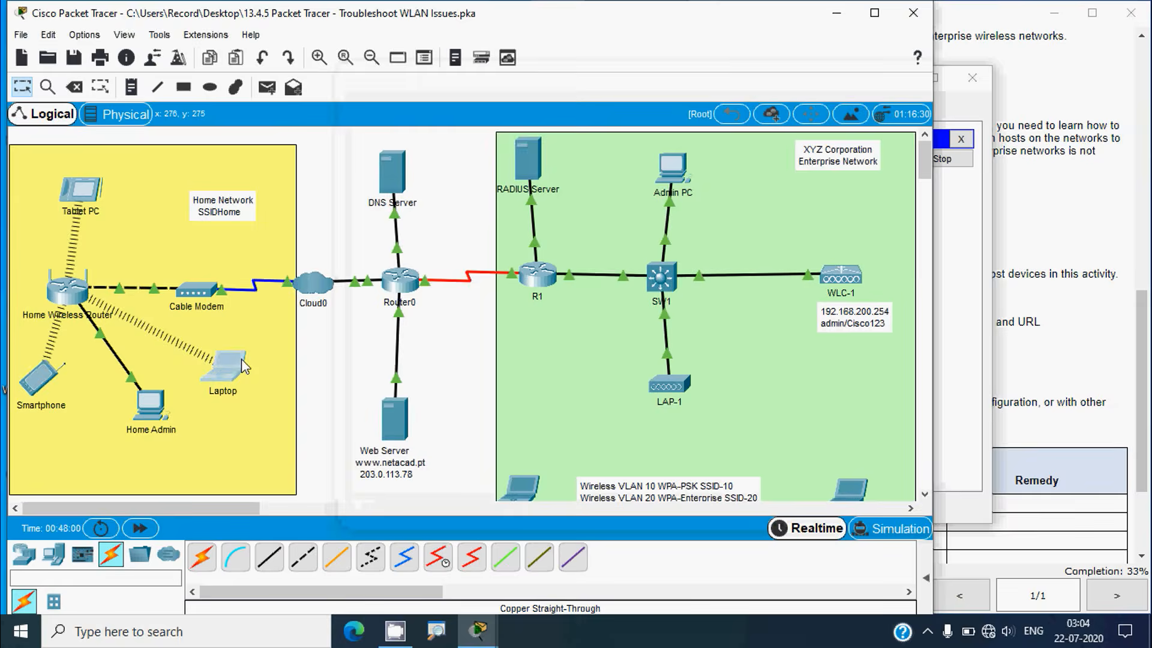
pyautogui.click(407, 218)
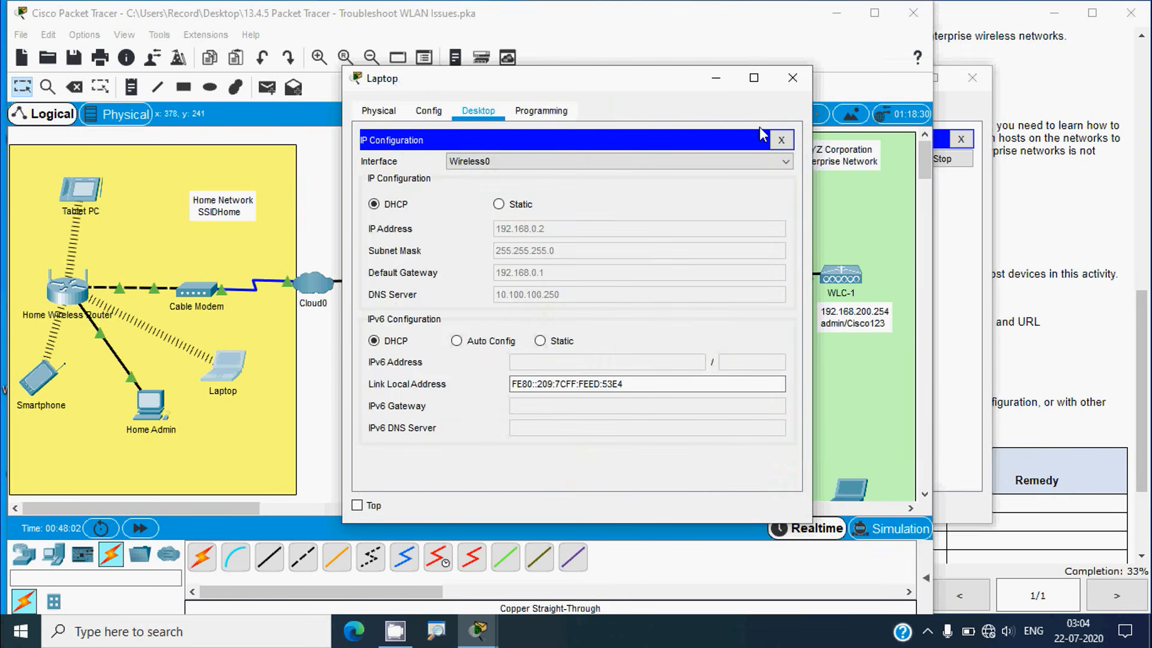
pyautogui.click(781, 139)
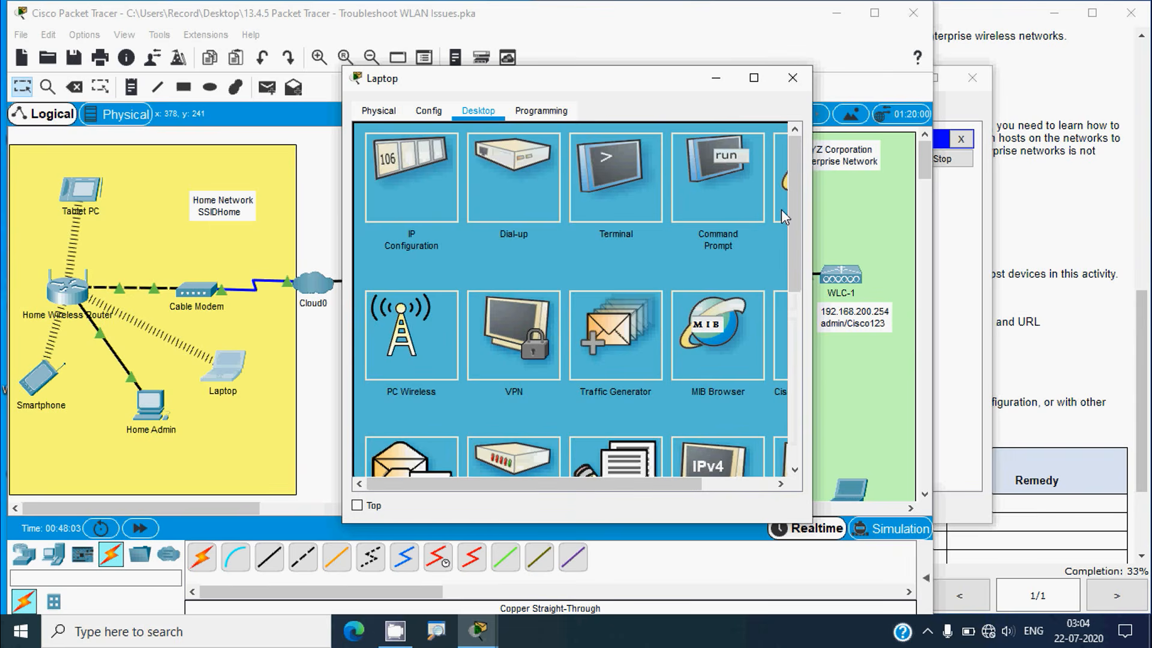
pyautogui.click(780, 209)
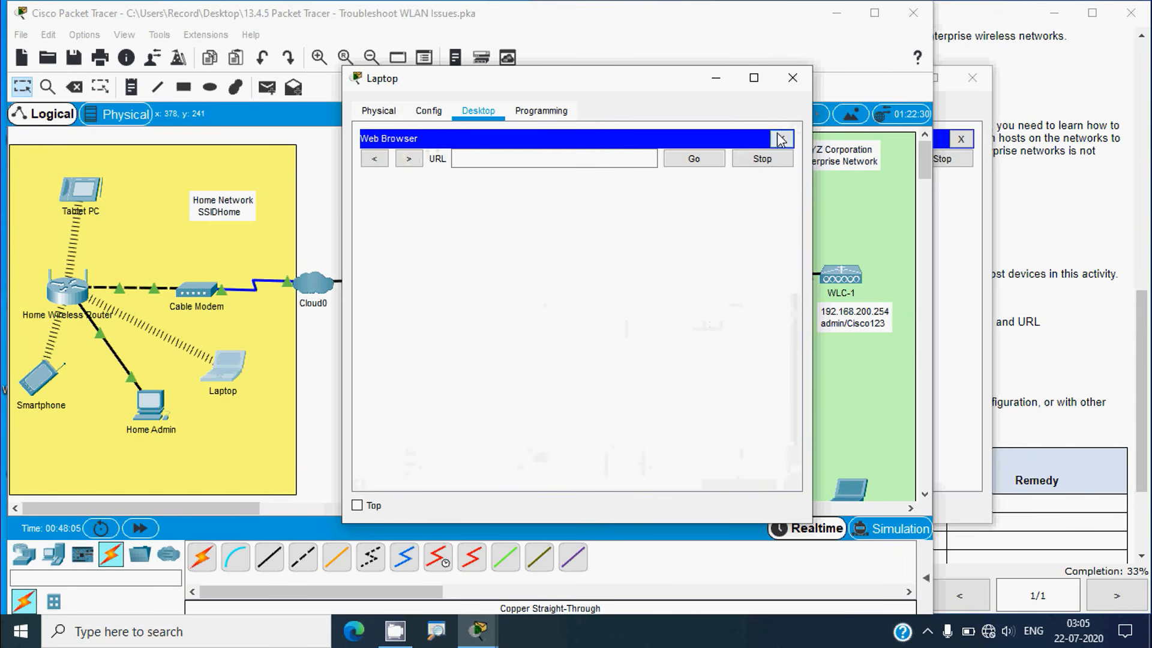
pyautogui.click(792, 78)
pyautogui.click(60, 371)
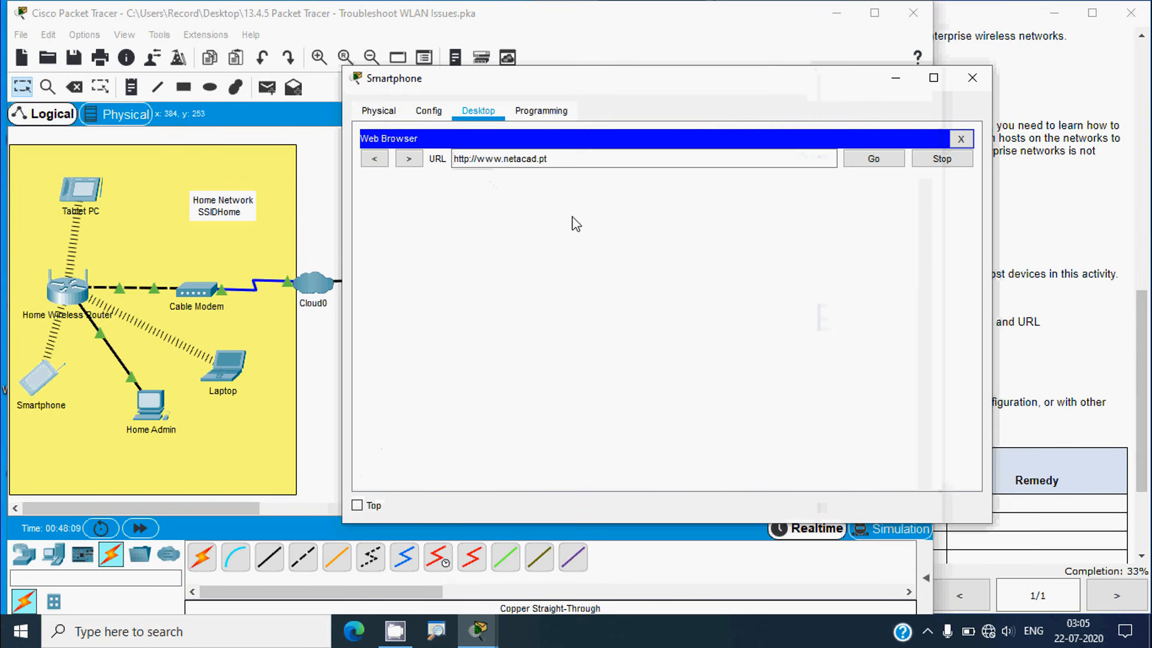
pyautogui.click(983, 89)
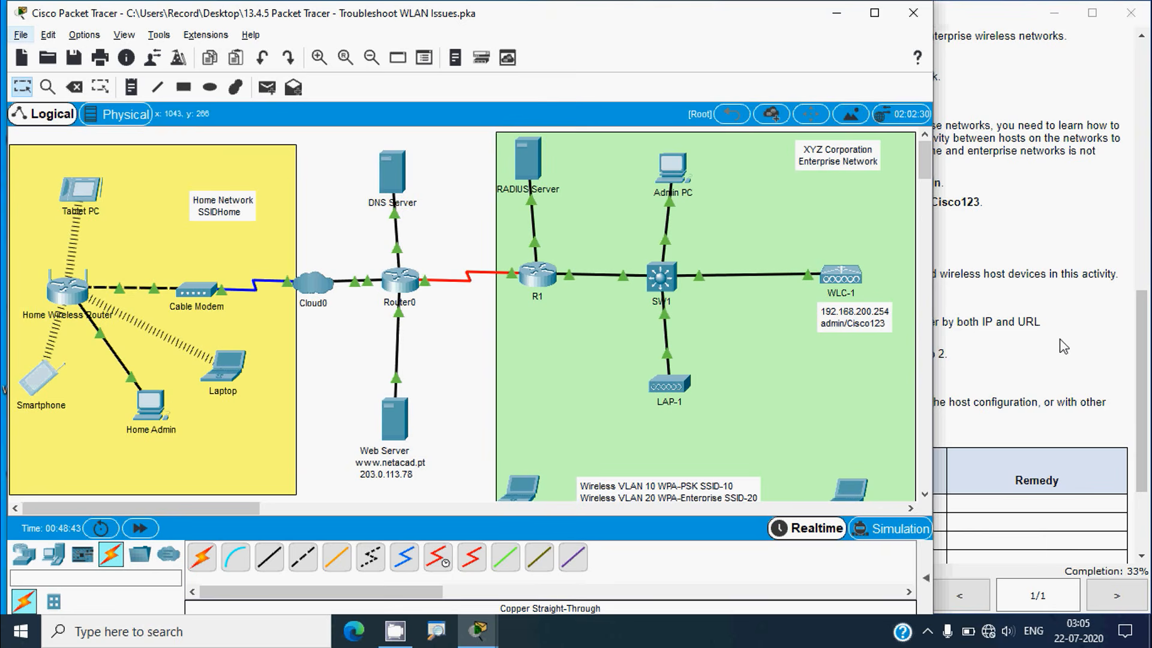
# Bring up the activity instructions at the addressing table showing DNS 10.100.100.254
pyautogui.hotkey('alt', 'Tab')
pyautogui.scroll(5, 840, 300)
pyautogui.scroll(5, 1128, 155)
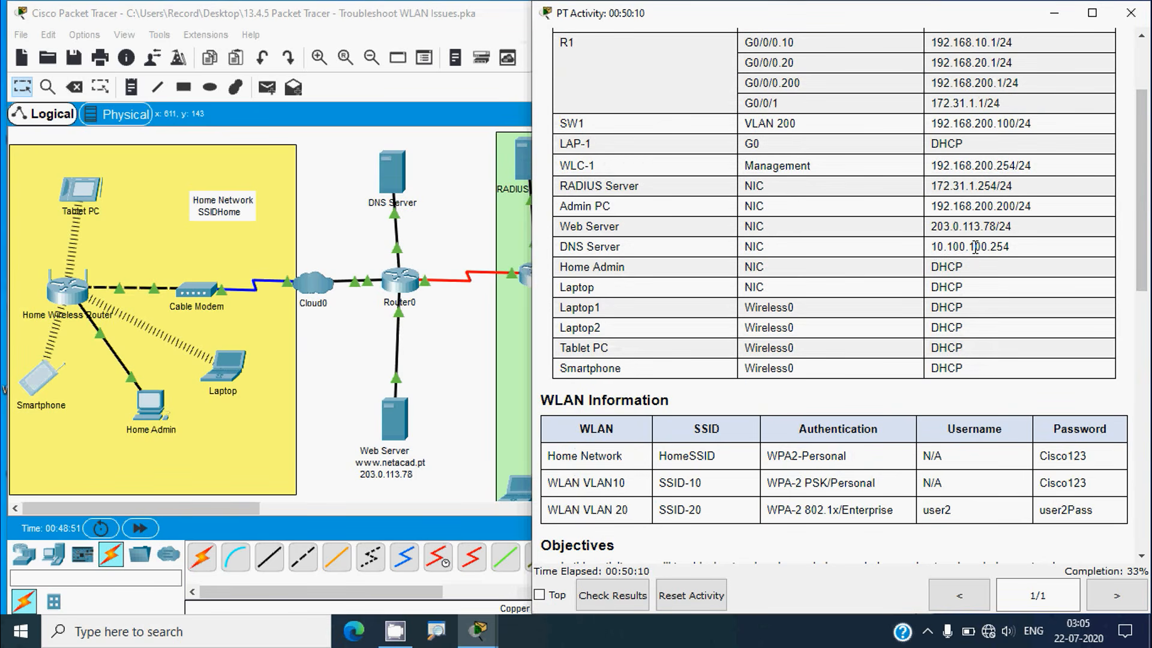
# Compare the Laptop's DNS server against the addressing table, then close the Laptop
pyautogui.click(390, 346)
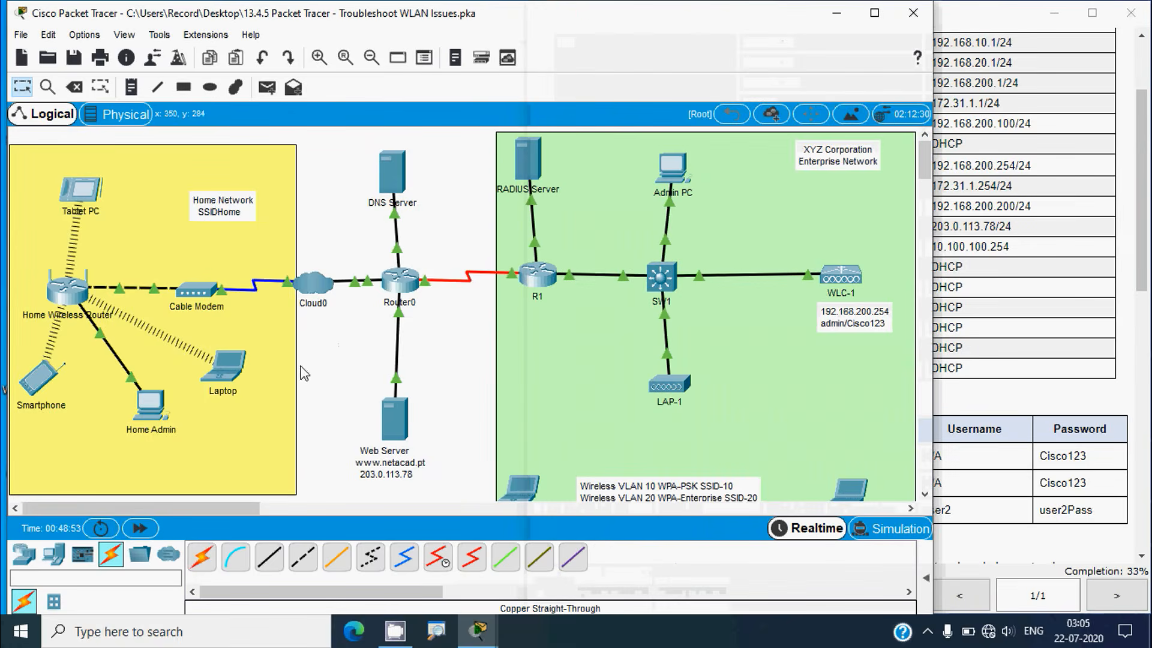
pyautogui.click(233, 364)
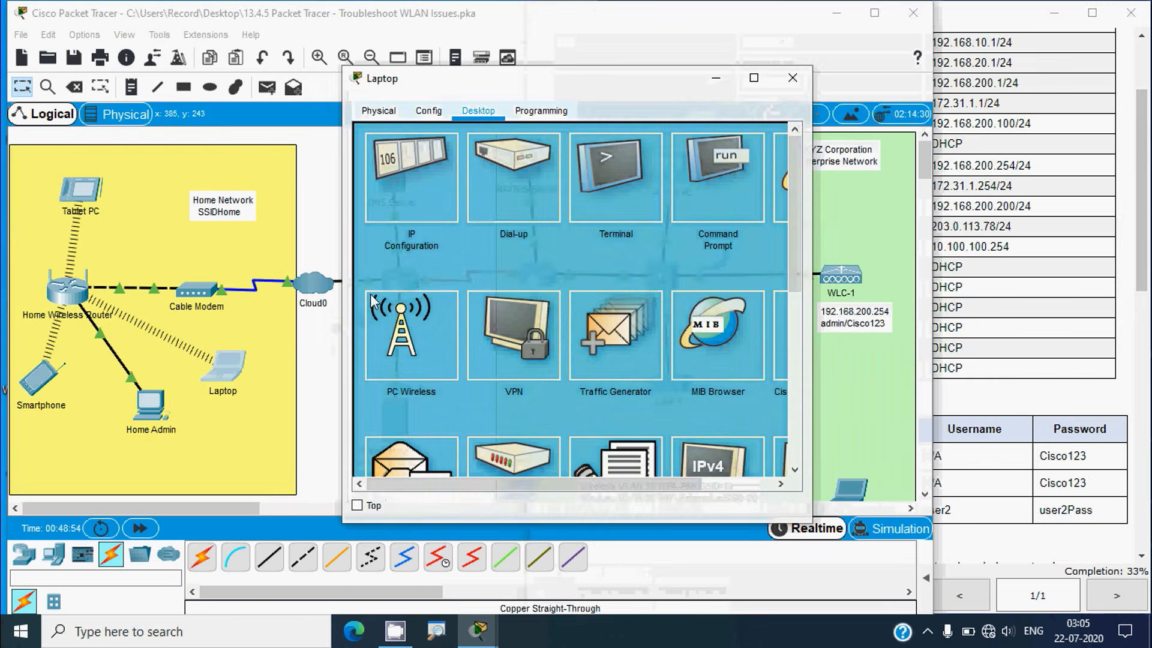
pyautogui.click(418, 211)
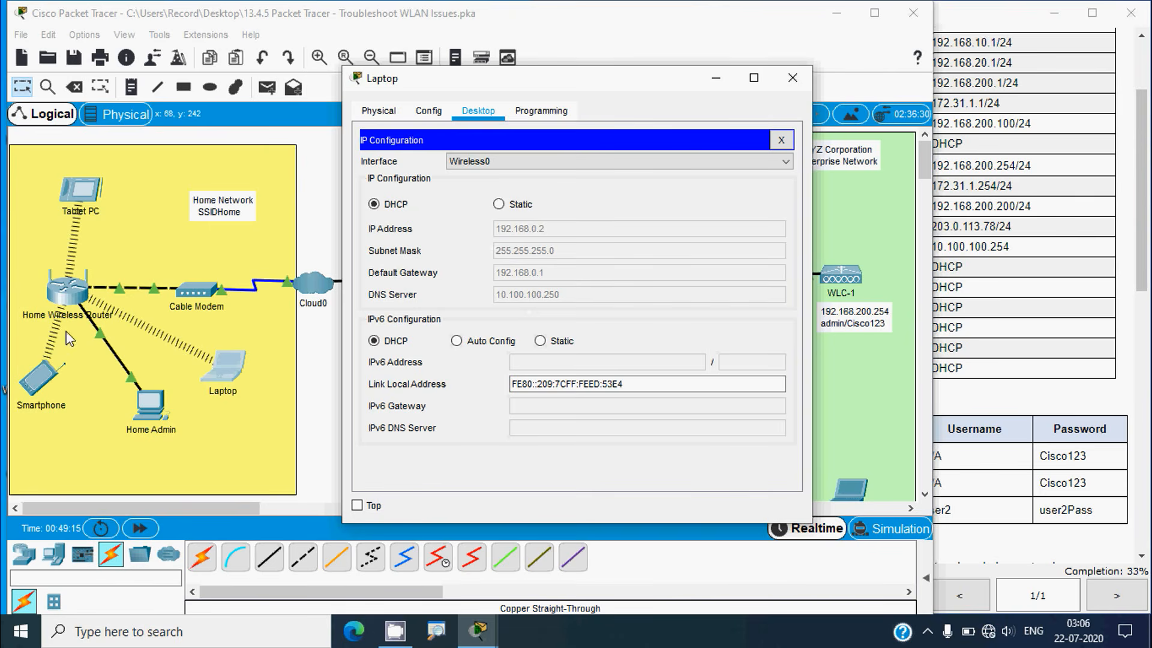
pyautogui.click(972, 318)
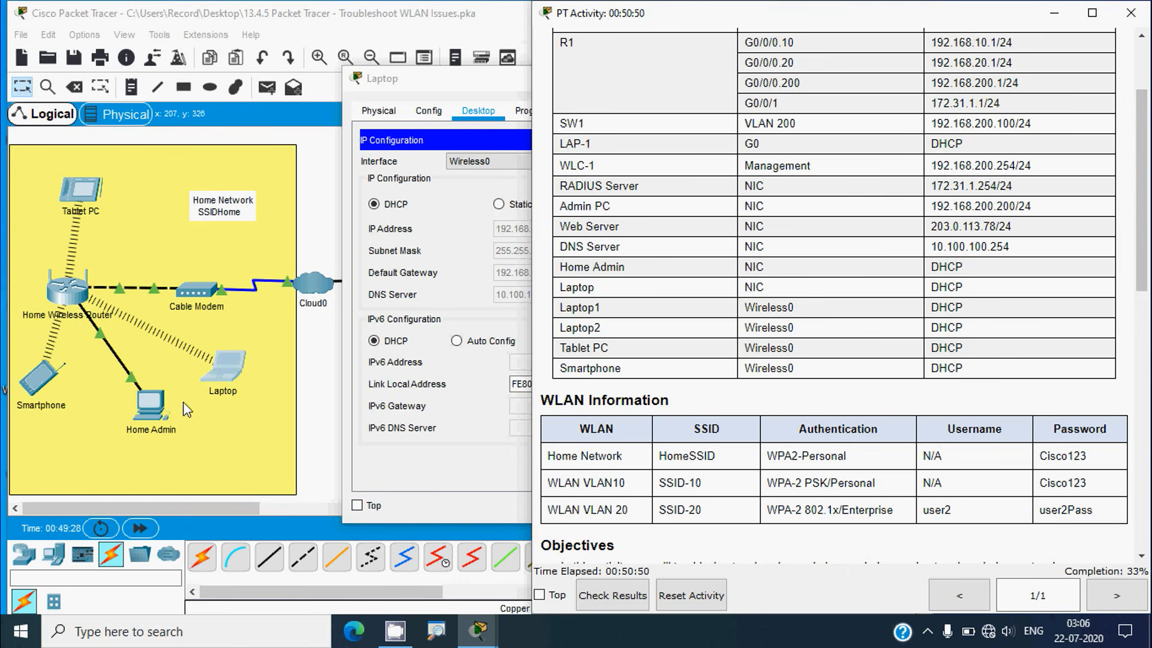
pyautogui.click(453, 99)
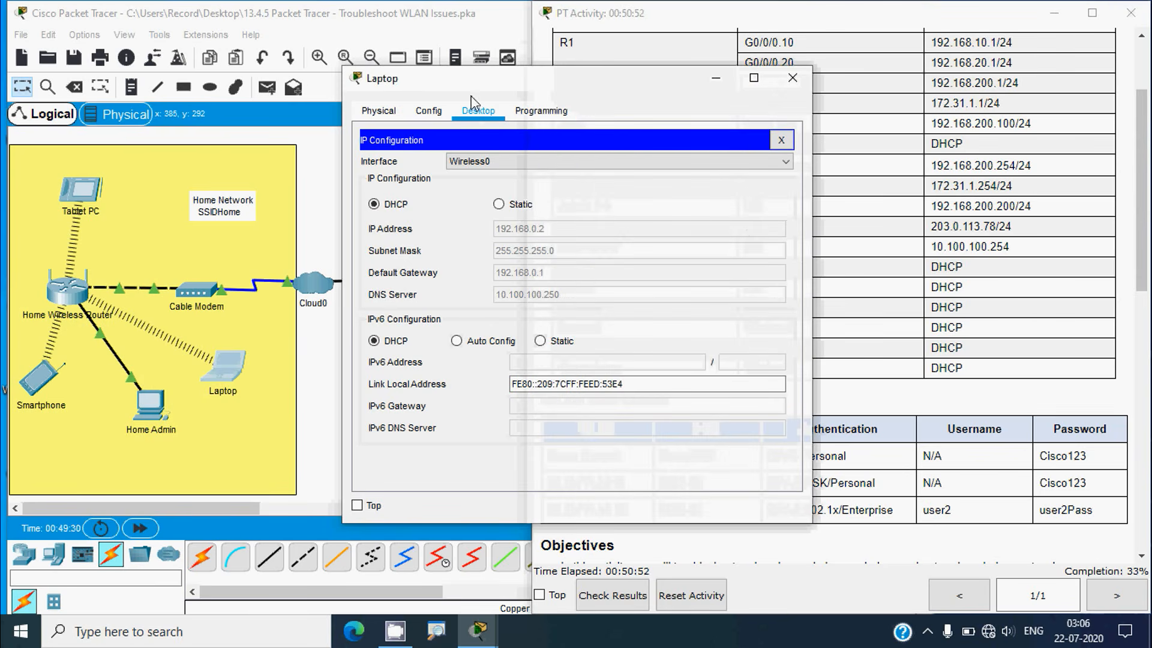
pyautogui.click(792, 78)
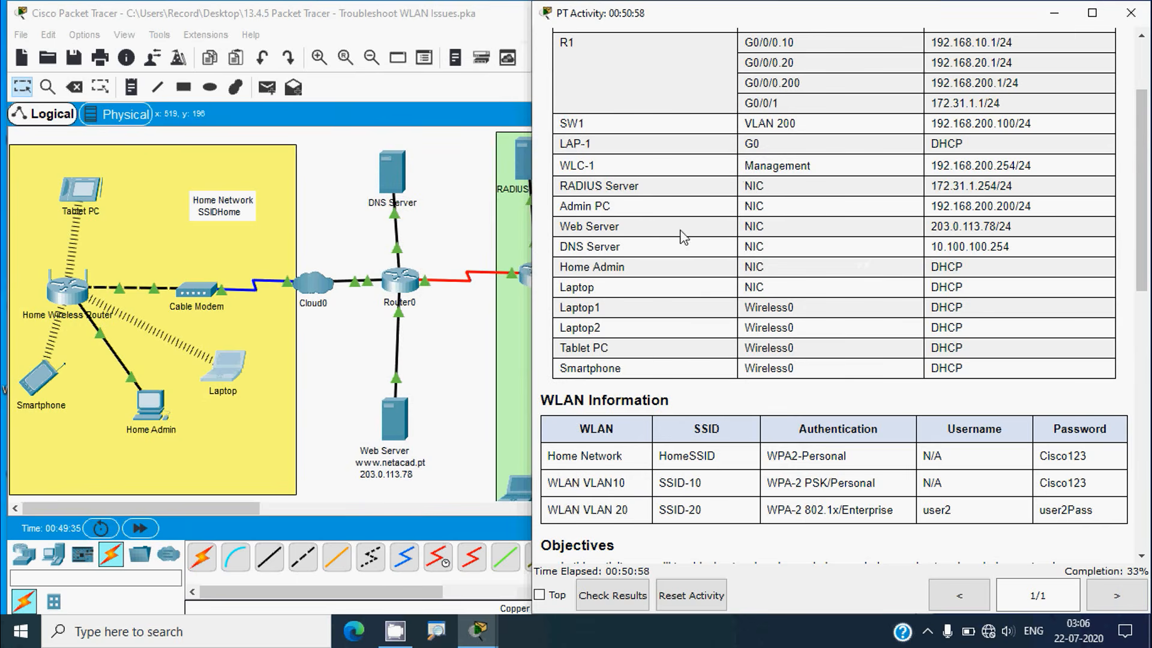
# Copy the home router address 192.168.0.1 and open the Home Admin computer
pyautogui.scroll(3, 748, 277)
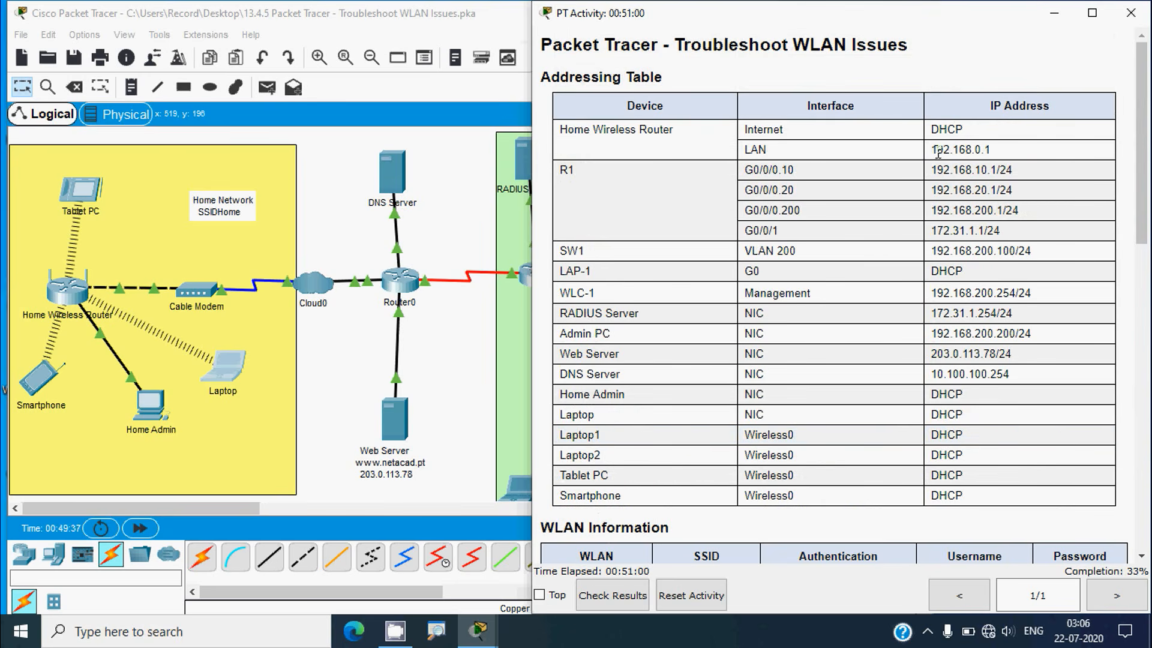
pyautogui.moveTo(931, 149); pyautogui.dragTo(995, 159)
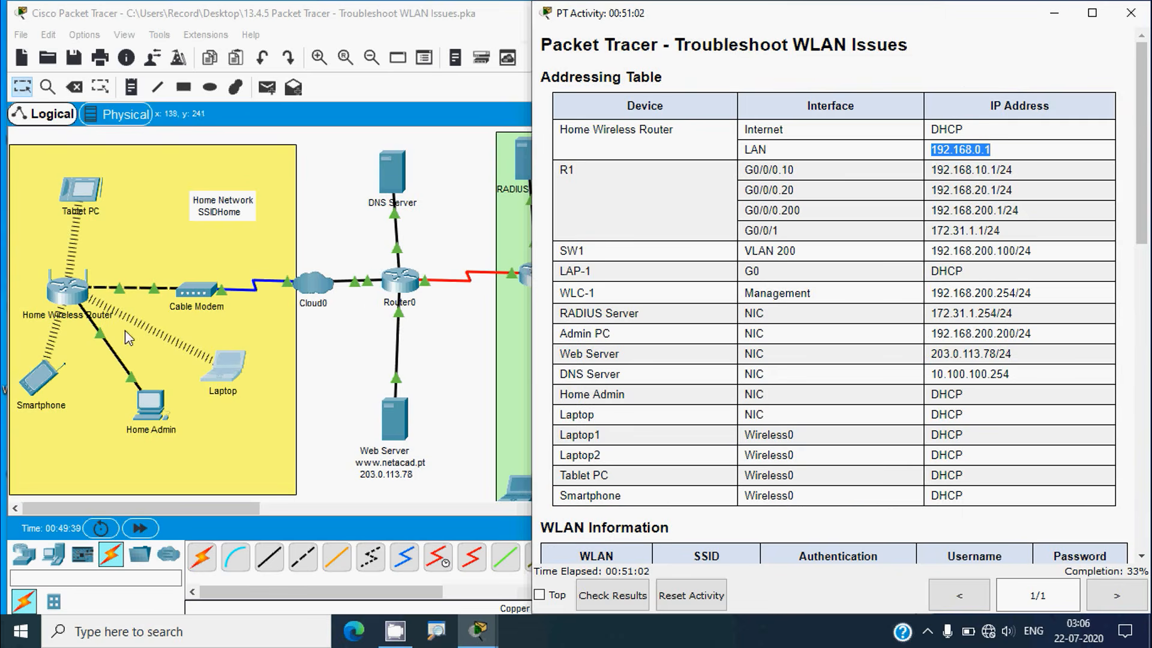
pyautogui.click(159, 412)
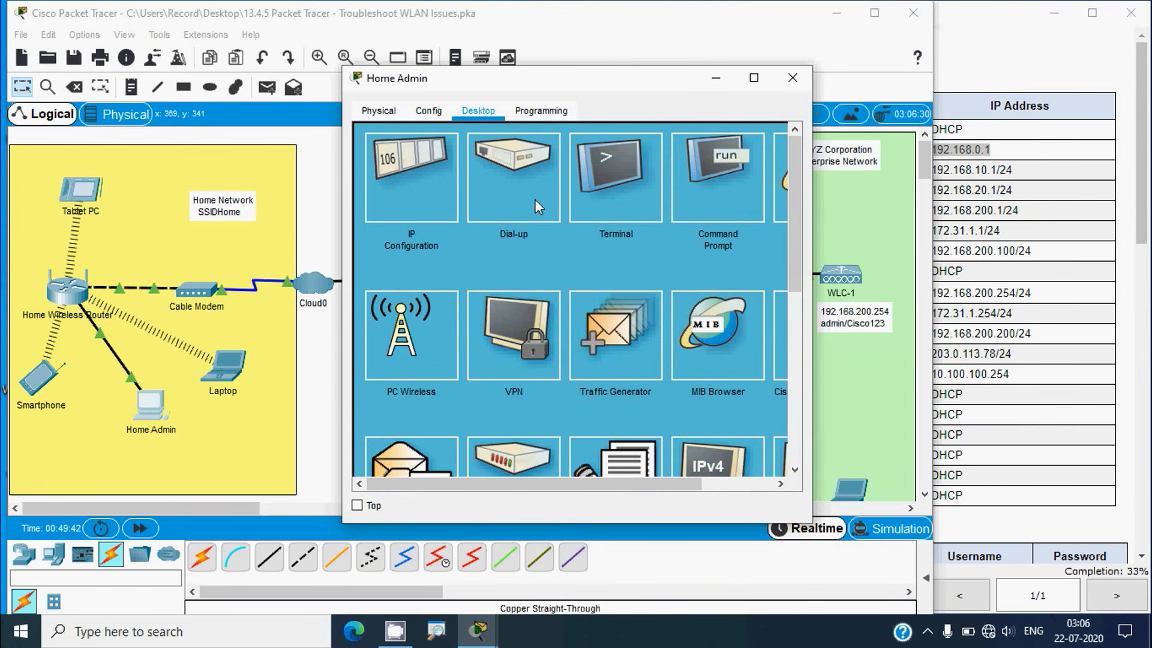
# Log in to the home router's page at 192.168.0.1 from Home Admin's browser
pyautogui.click(531, 194)
pyautogui.click(538, 158)
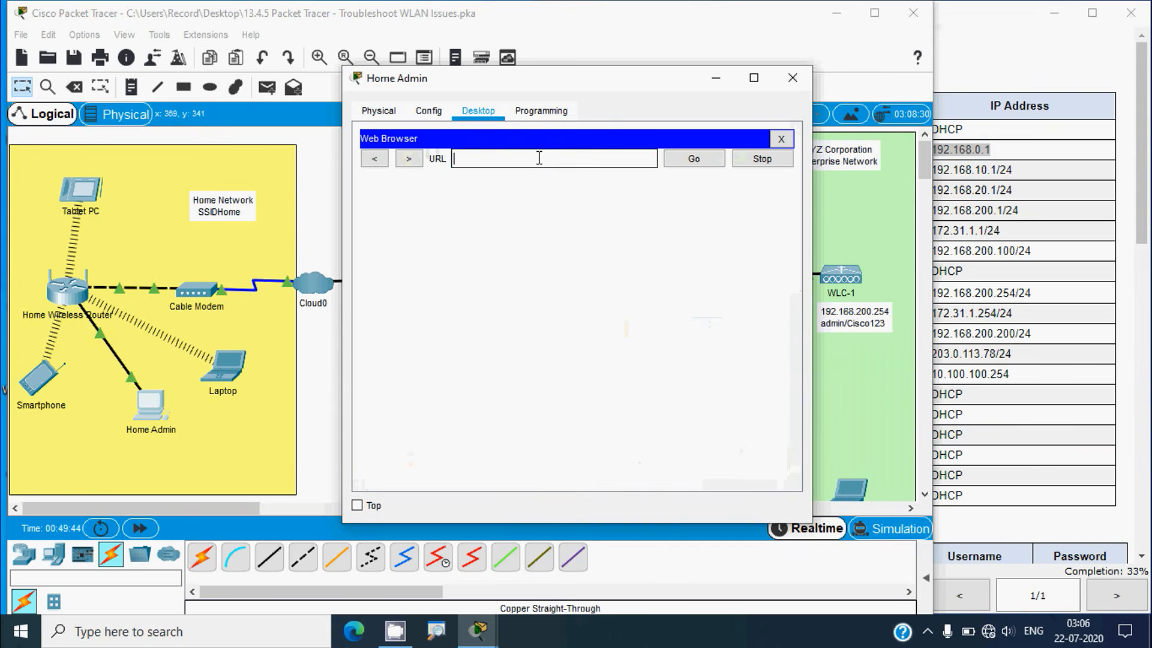
pyautogui.write('192.168.0.1')
pyautogui.click(691, 158)
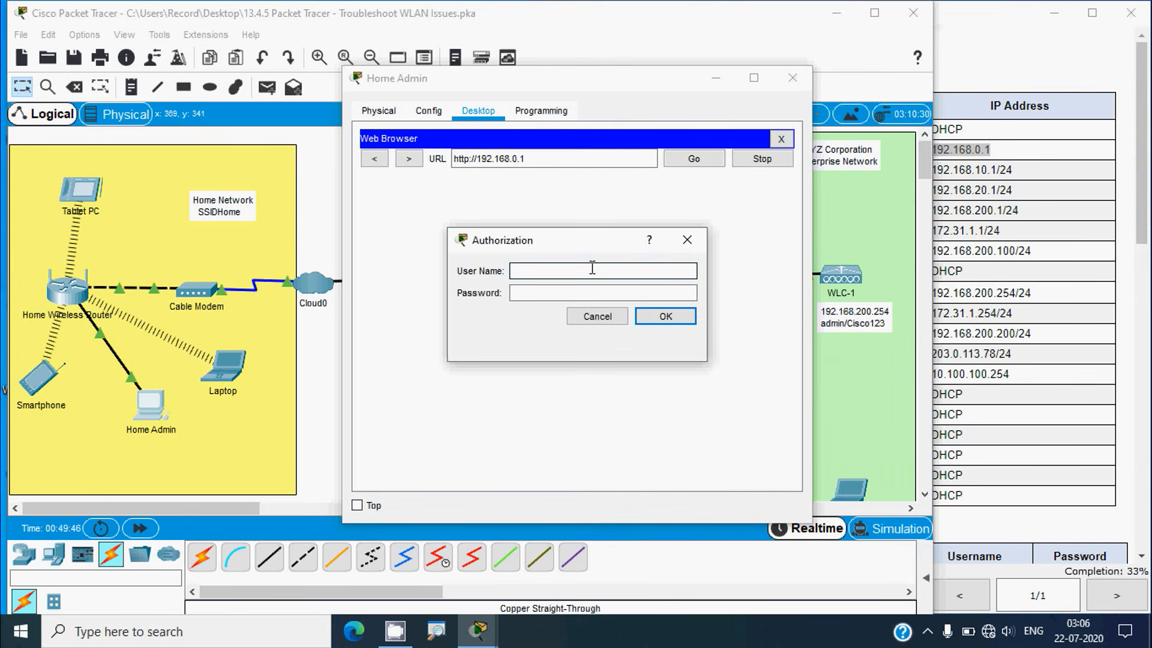
pyautogui.write('admin')
pyautogui.press('Tab')
pyautogui.write('a')
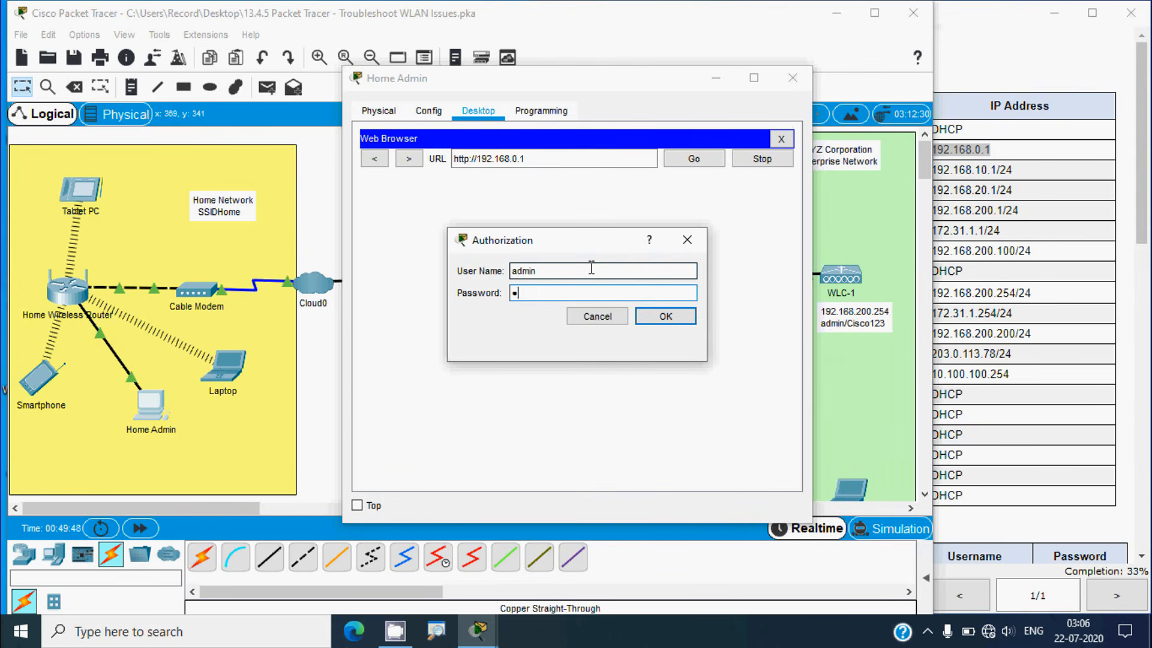
pyautogui.click(663, 315)
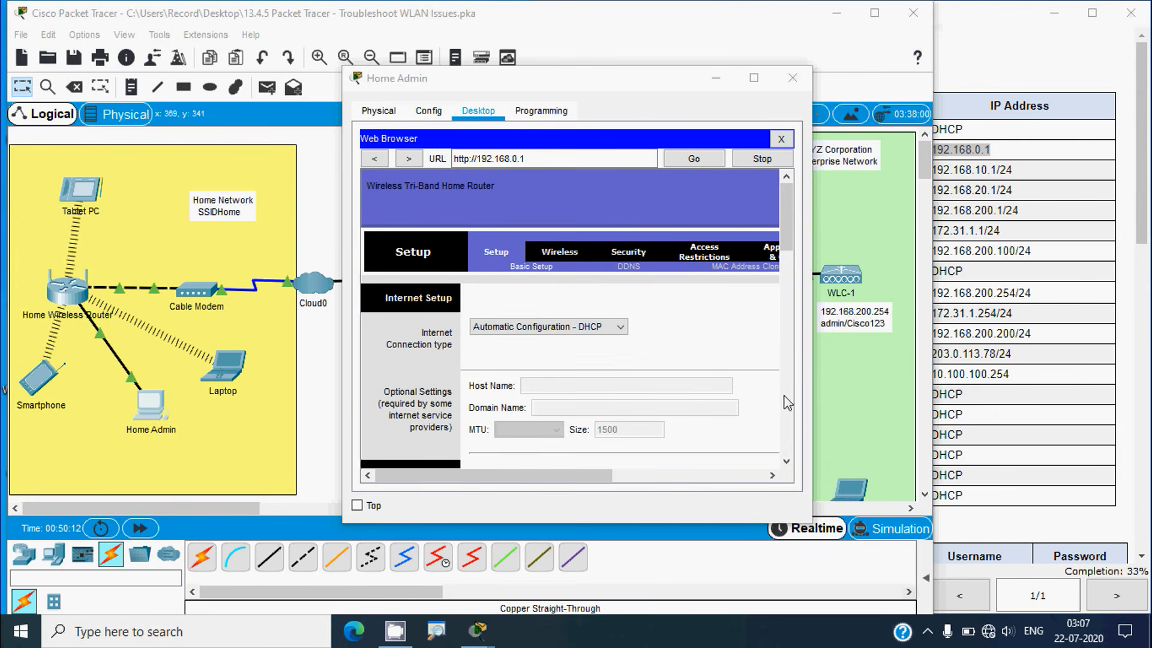
# Change Static DNS 1 to 10.100.100.254, save the settings, and close Home Admin
pyautogui.moveTo(785, 231); pyautogui.dragTo(786, 289)
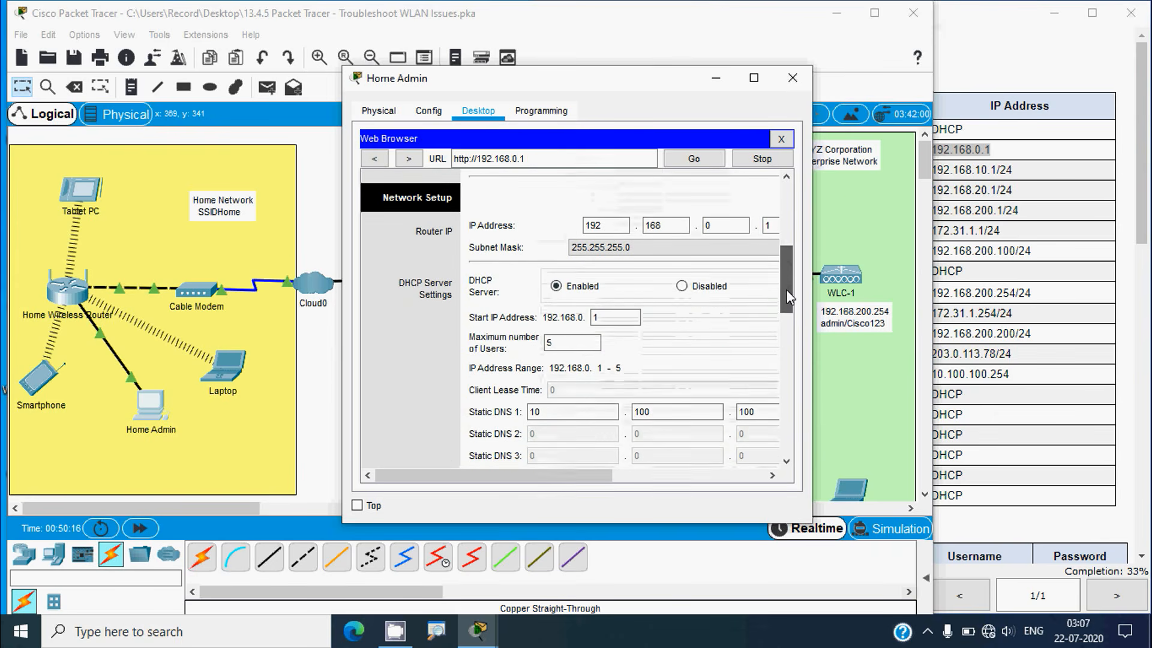
pyautogui.moveTo(812, 208); pyautogui.dragTo(929, 208)
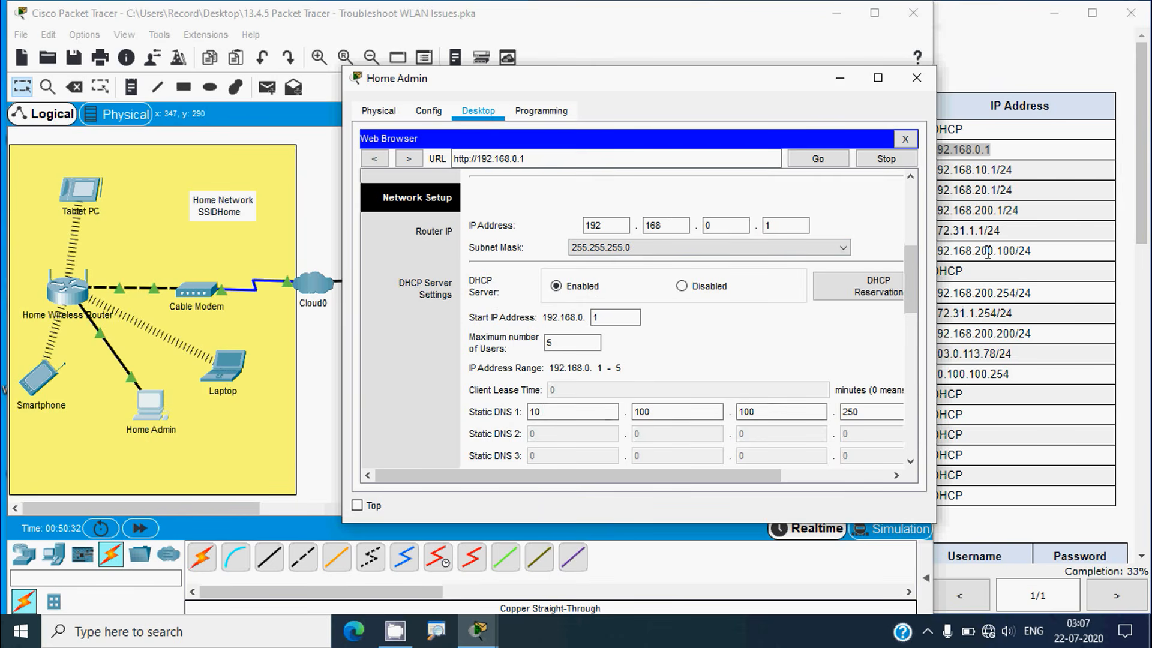
pyautogui.moveTo(912, 286); pyautogui.dragTo(909, 305)
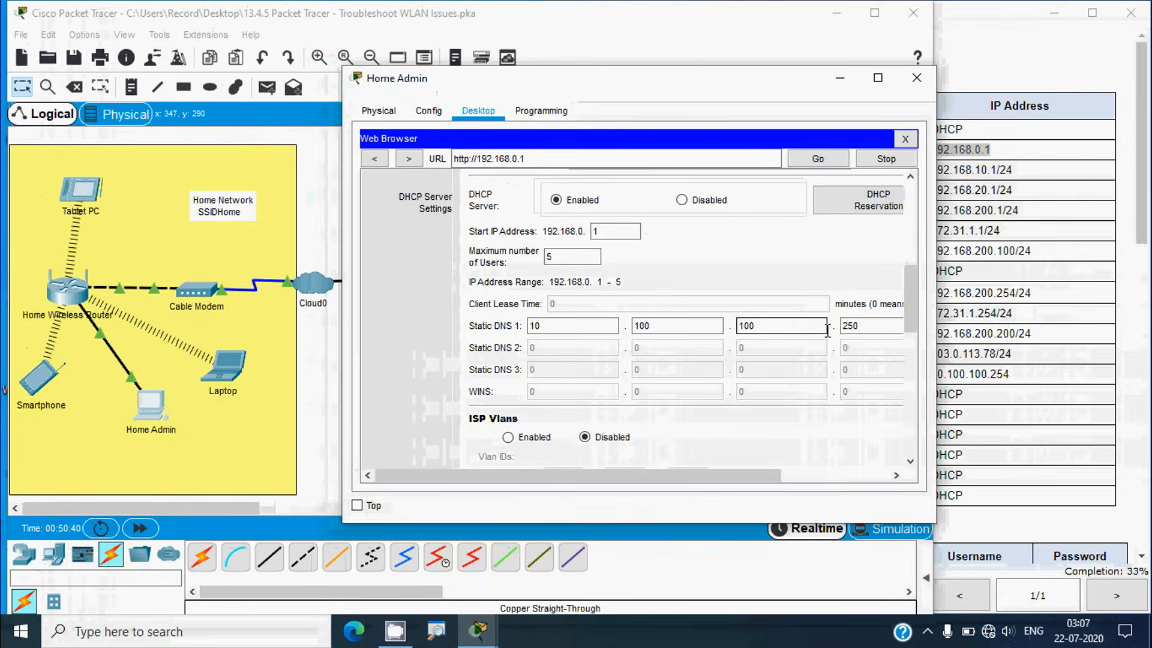
pyautogui.click(1012, 290)
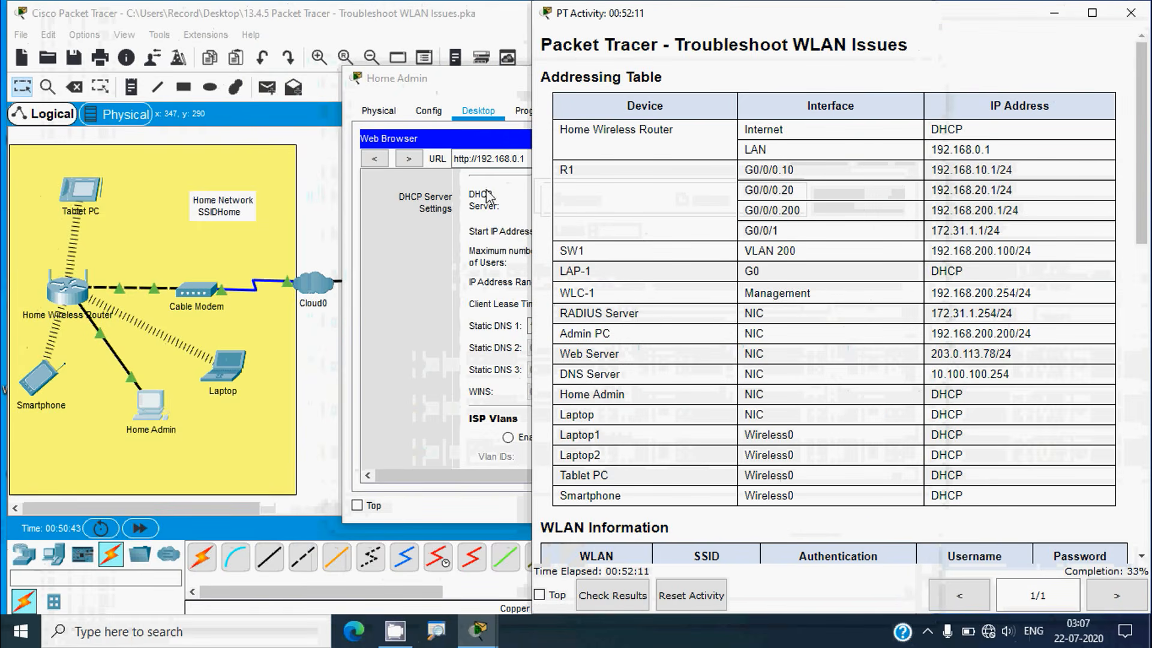
pyautogui.click(472, 88)
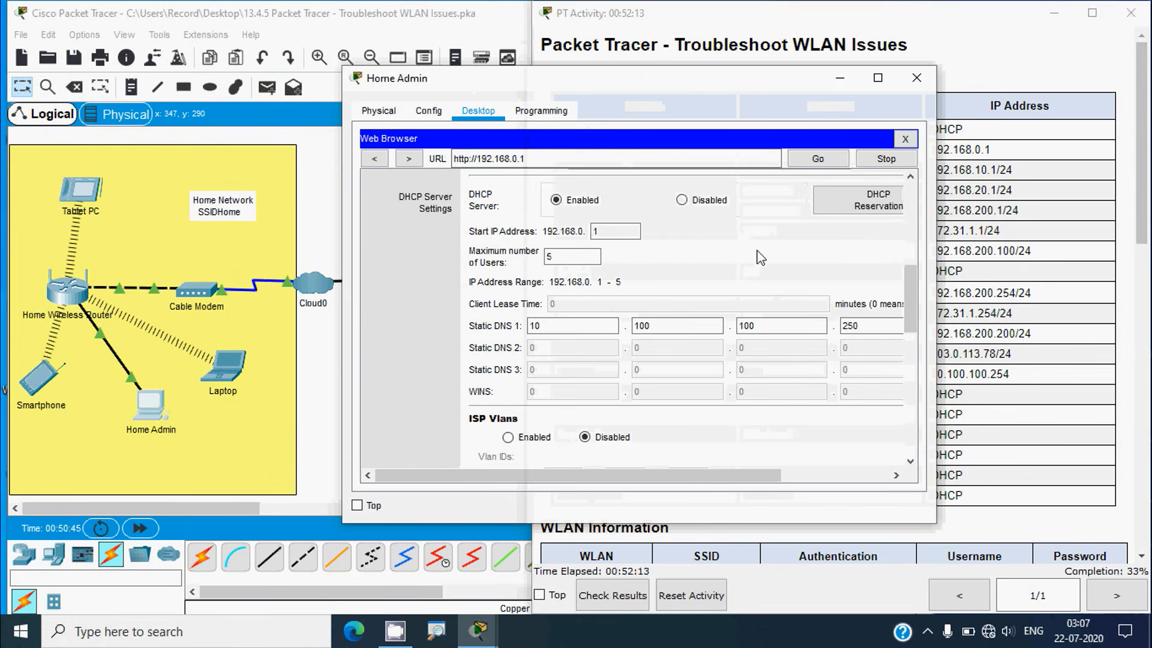
pyautogui.click(877, 324)
pyautogui.write('4')
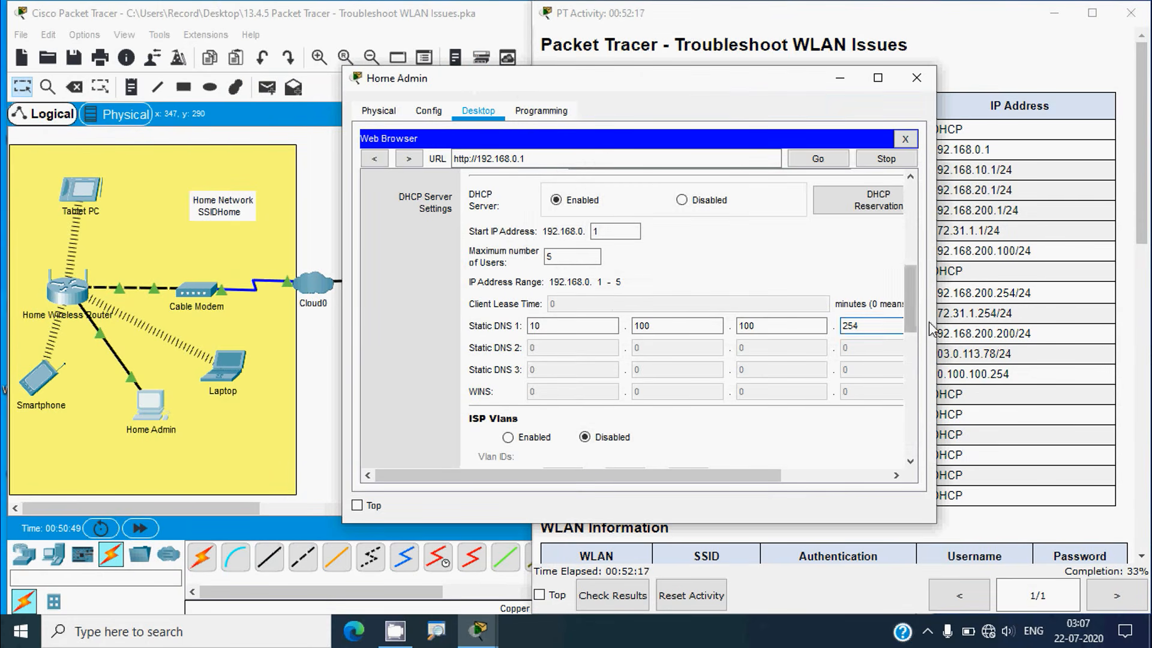
pyautogui.moveTo(910, 311); pyautogui.dragTo(902, 433)
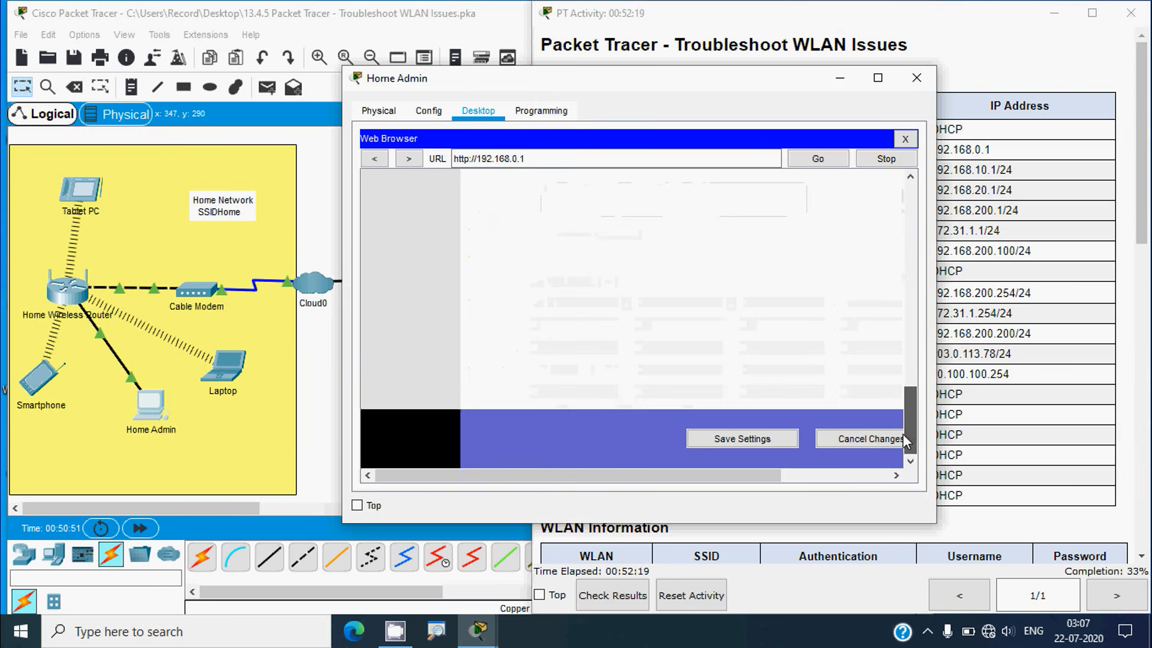
pyautogui.click(773, 446)
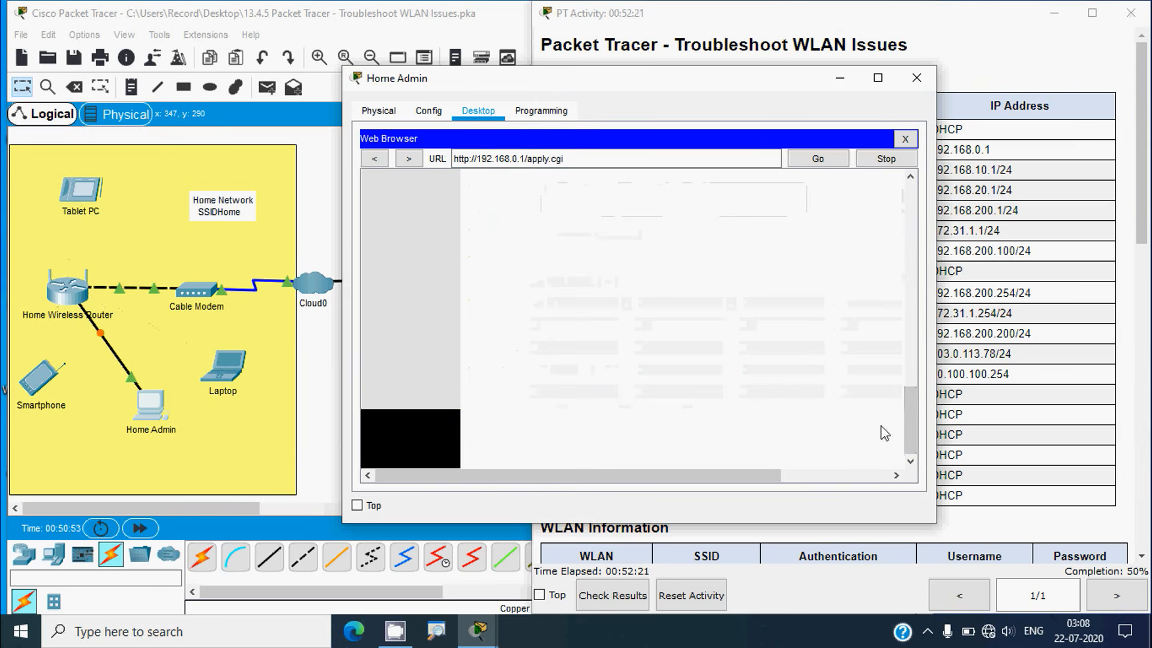
pyautogui.moveTo(909, 420); pyautogui.dragTo(912, 230)
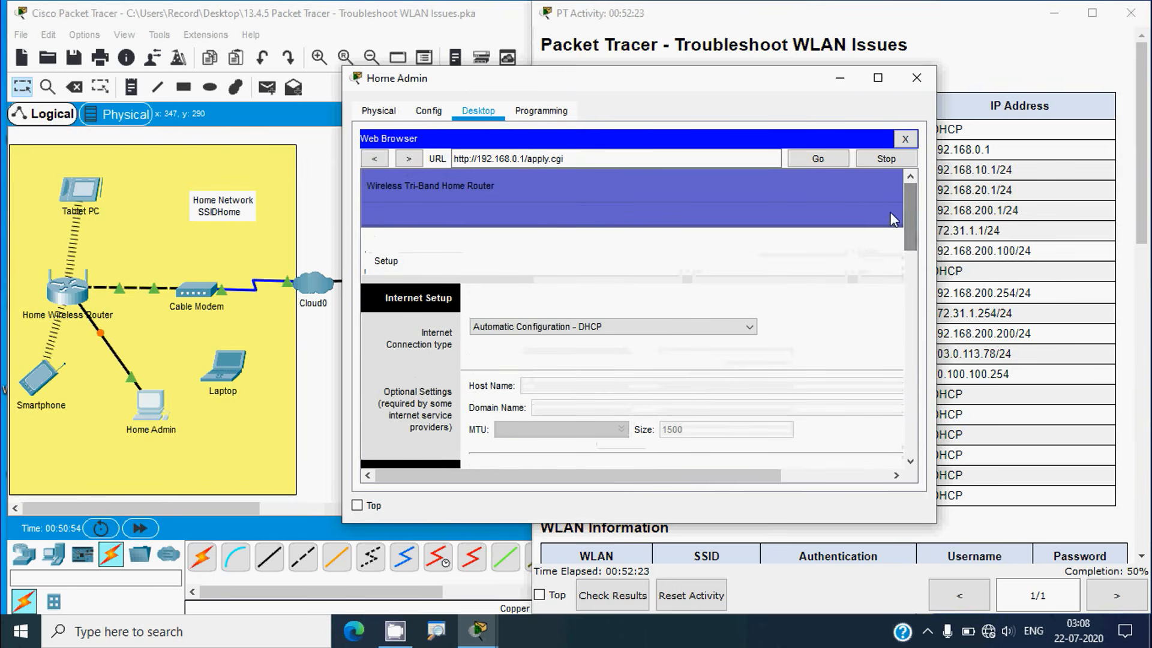
pyautogui.click(915, 77)
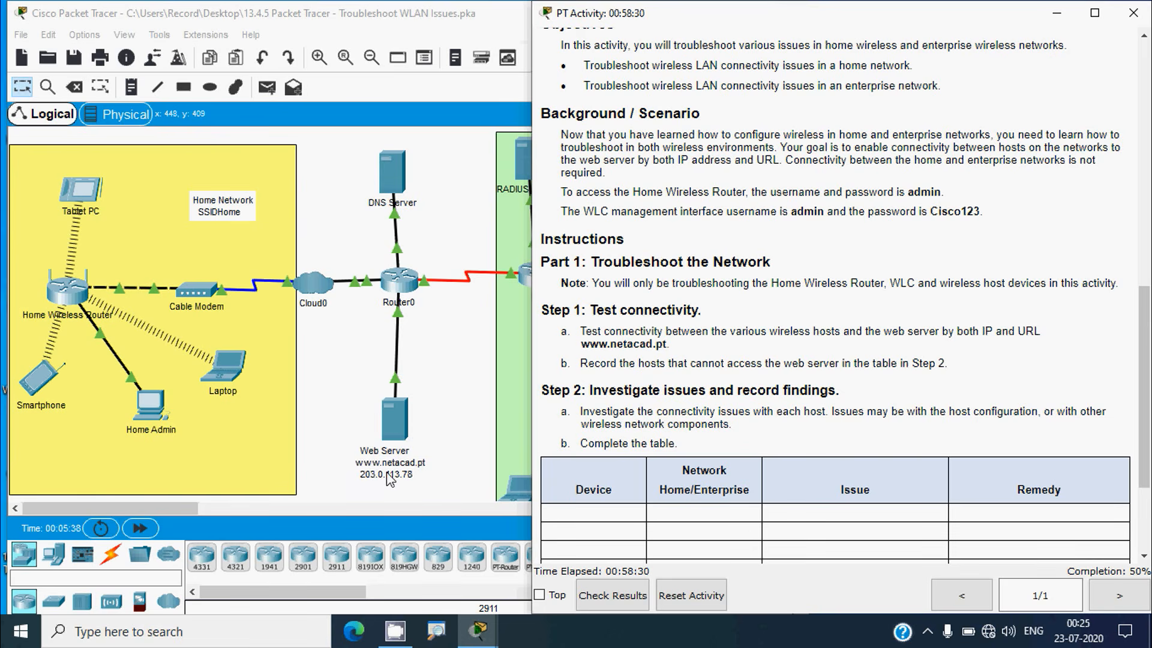
pyautogui.click(225, 367)
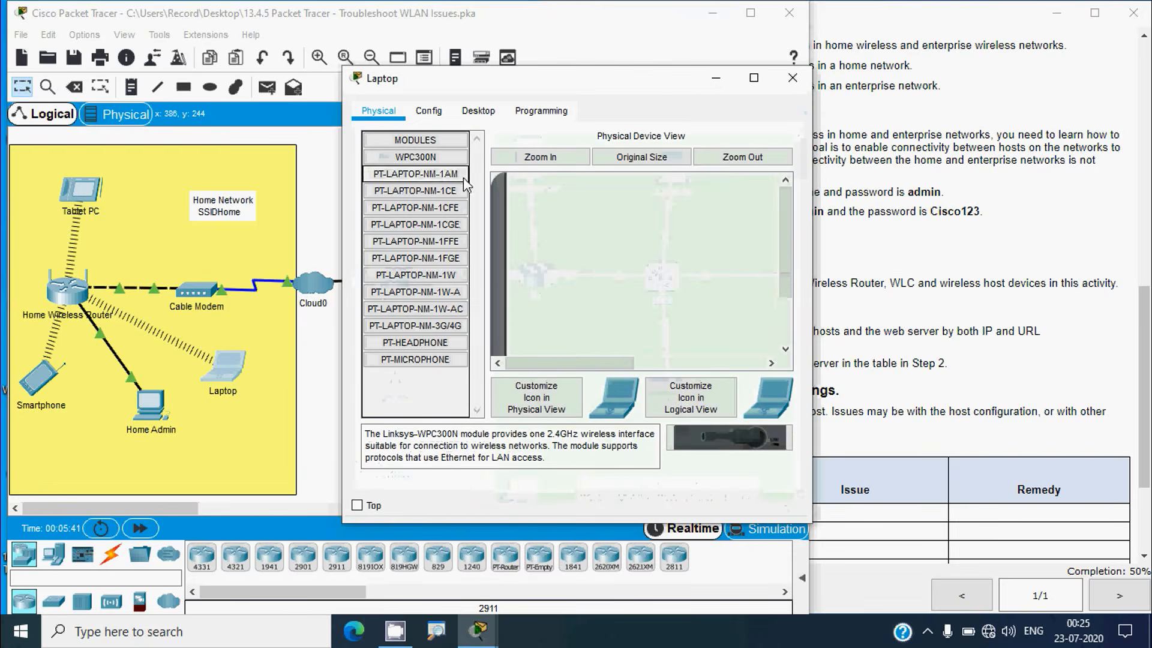
pyautogui.click(479, 112)
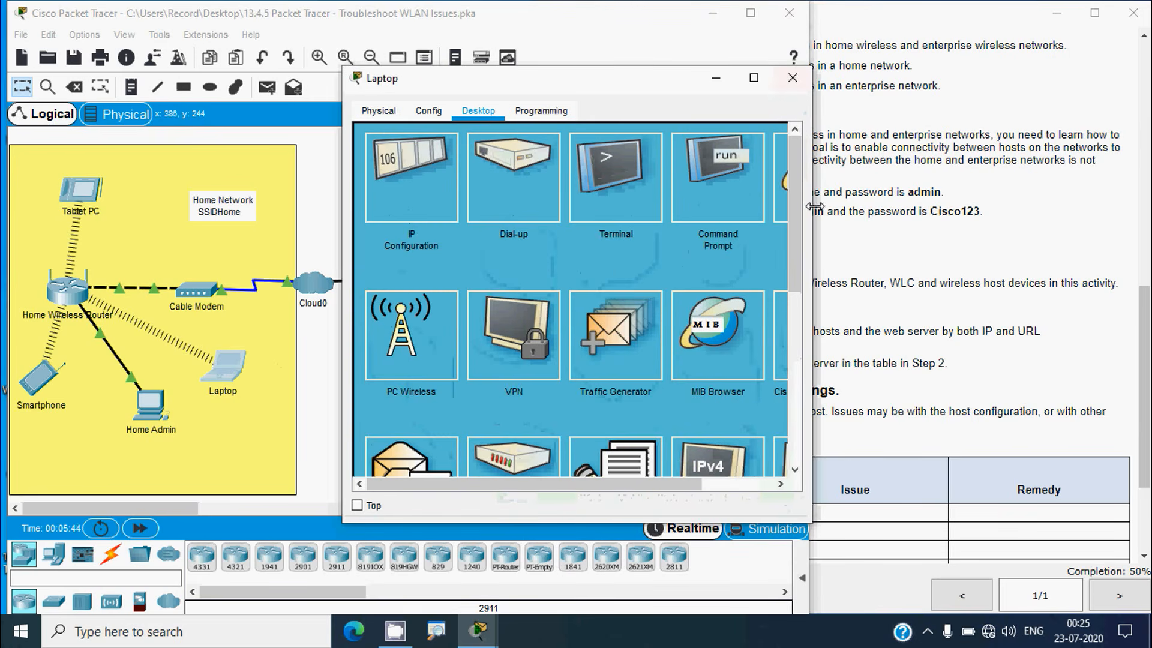
pyautogui.moveTo(811, 207); pyautogui.dragTo(925, 207)
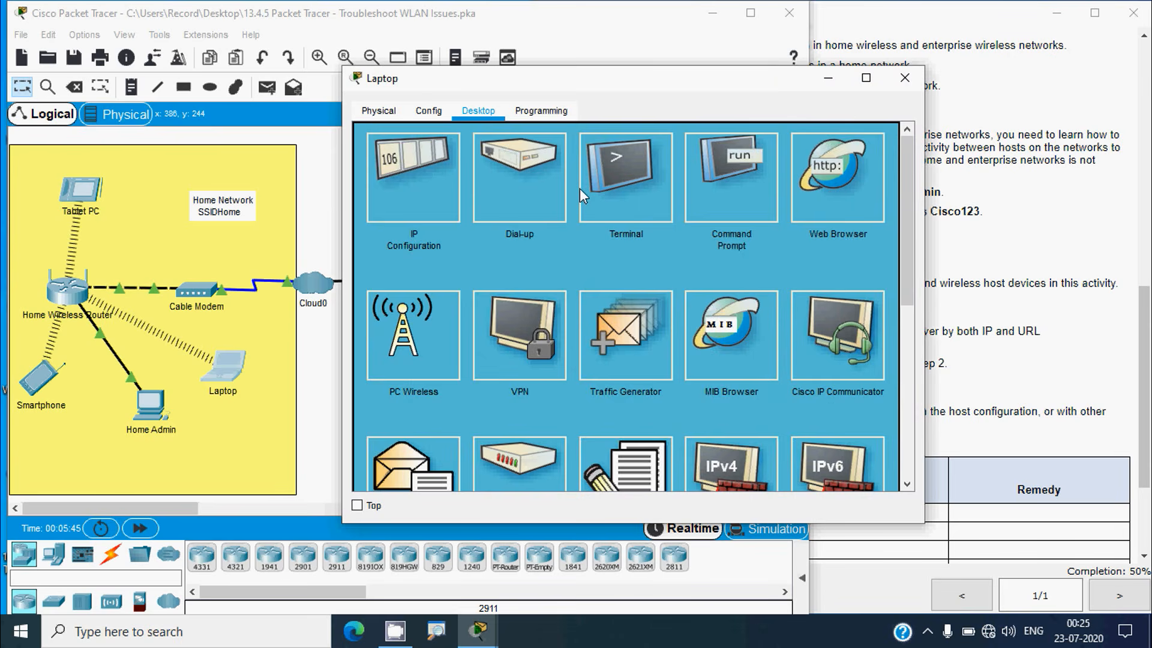
pyautogui.click(521, 161)
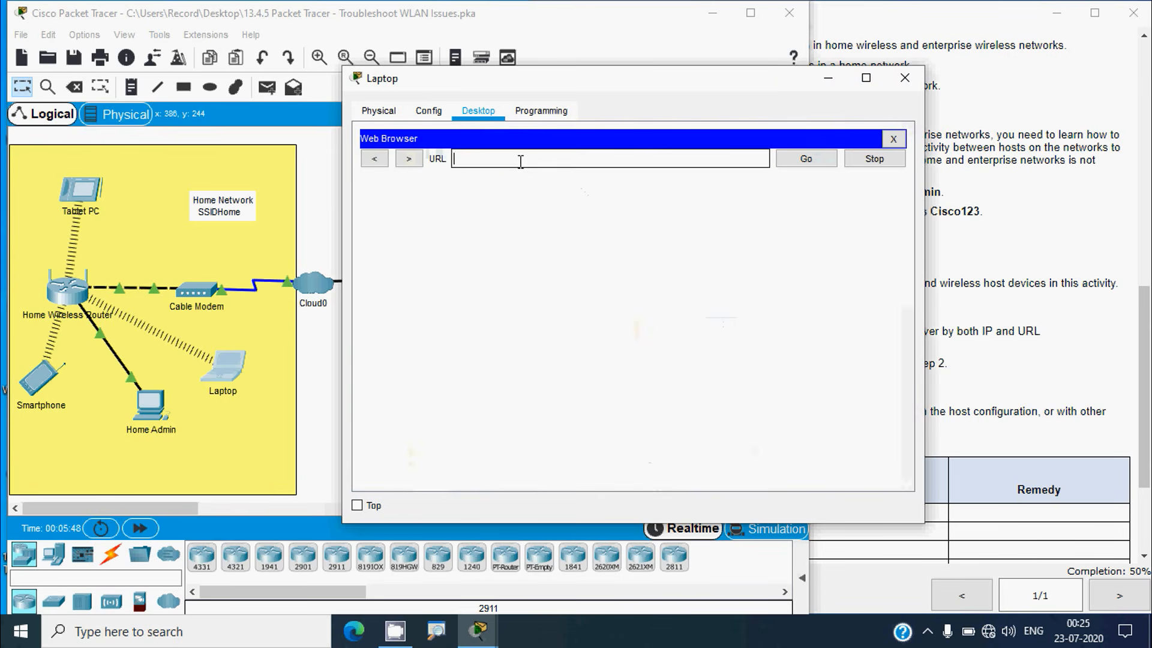
pyautogui.write('www.netacad.pt')
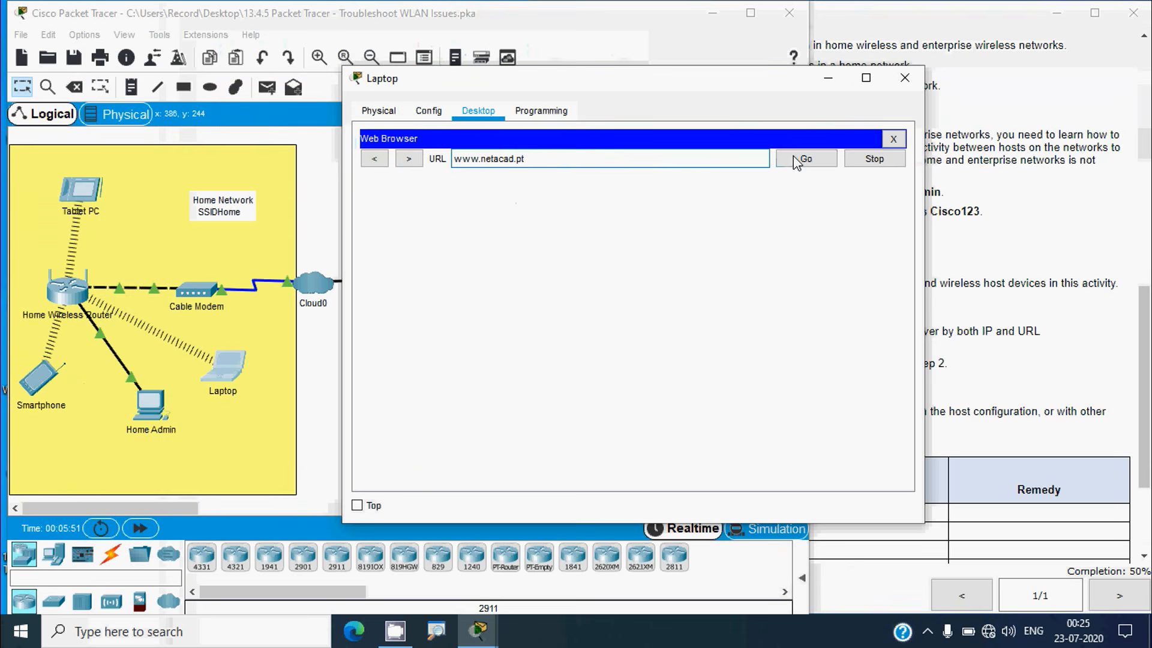
pyautogui.click(798, 159)
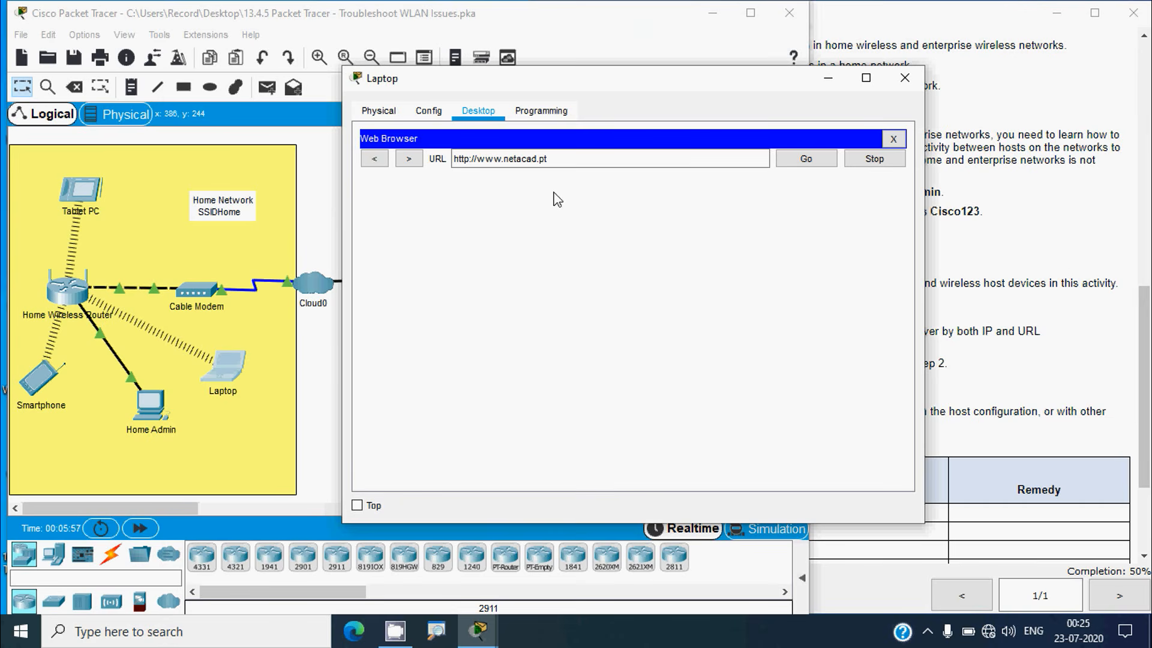
pyautogui.click(151, 533)
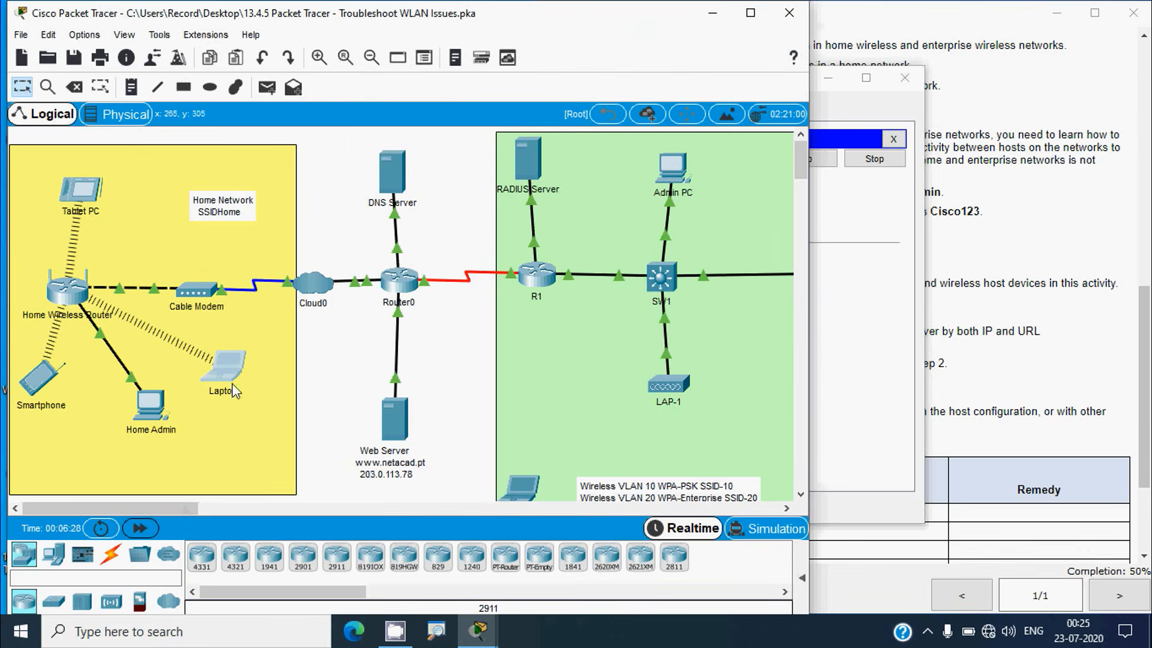
pyautogui.click(230, 389)
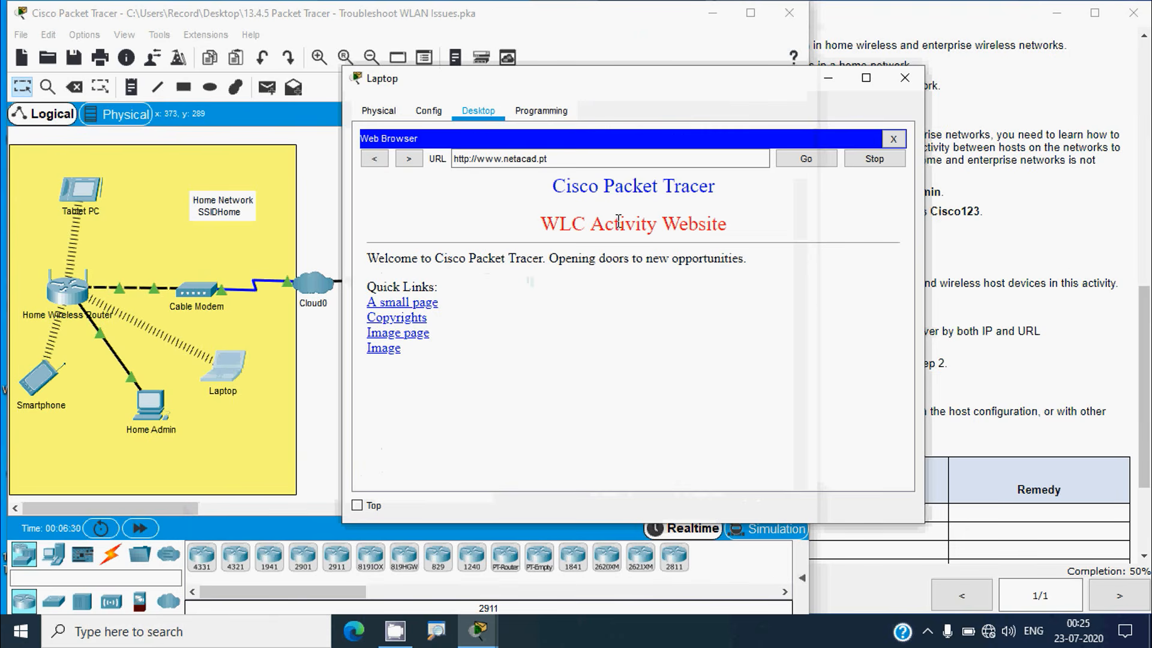
pyautogui.click(904, 78)
pyautogui.click(54, 391)
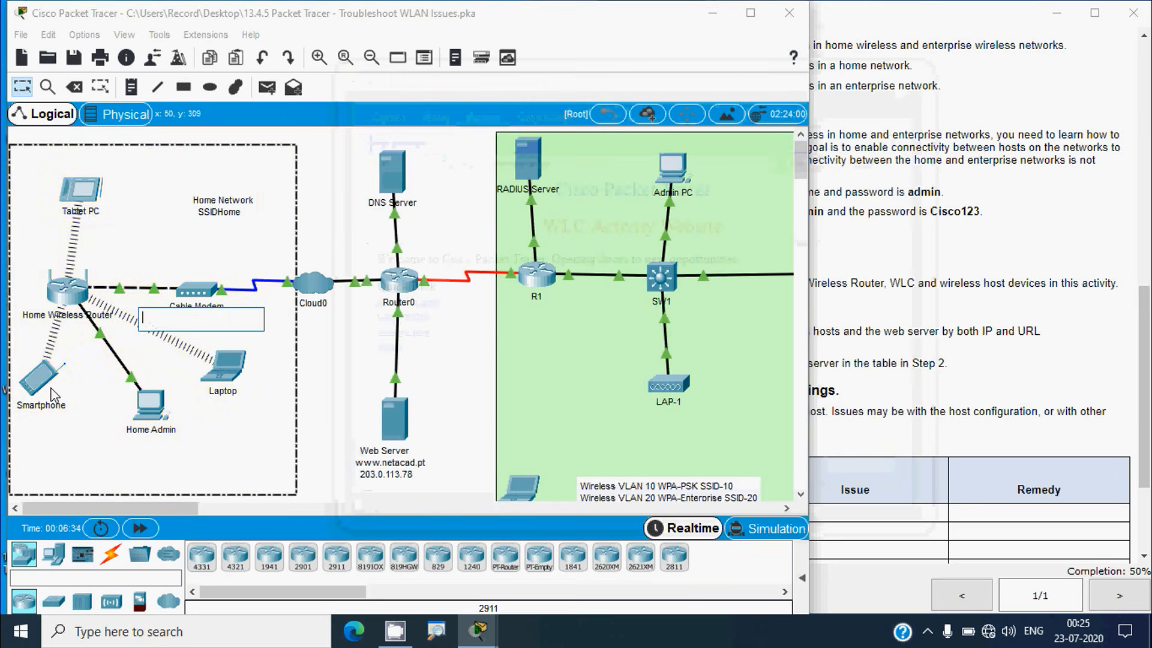
pyautogui.click(478, 111)
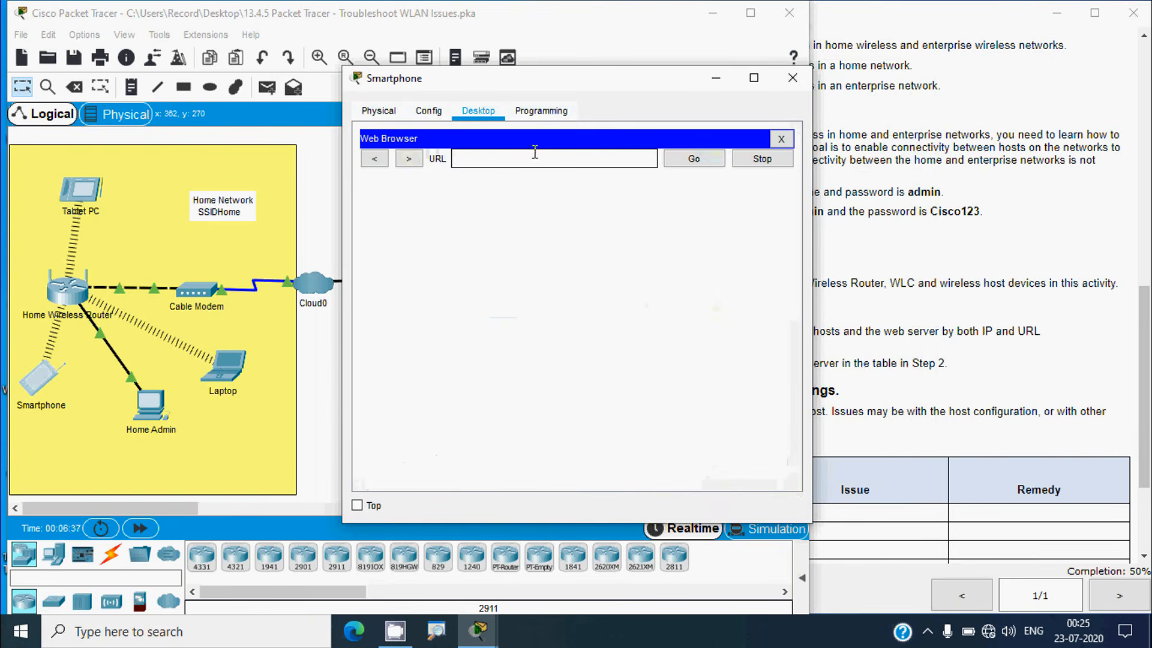
pyautogui.write('www.netacad.pt')
pyautogui.click(691, 159)
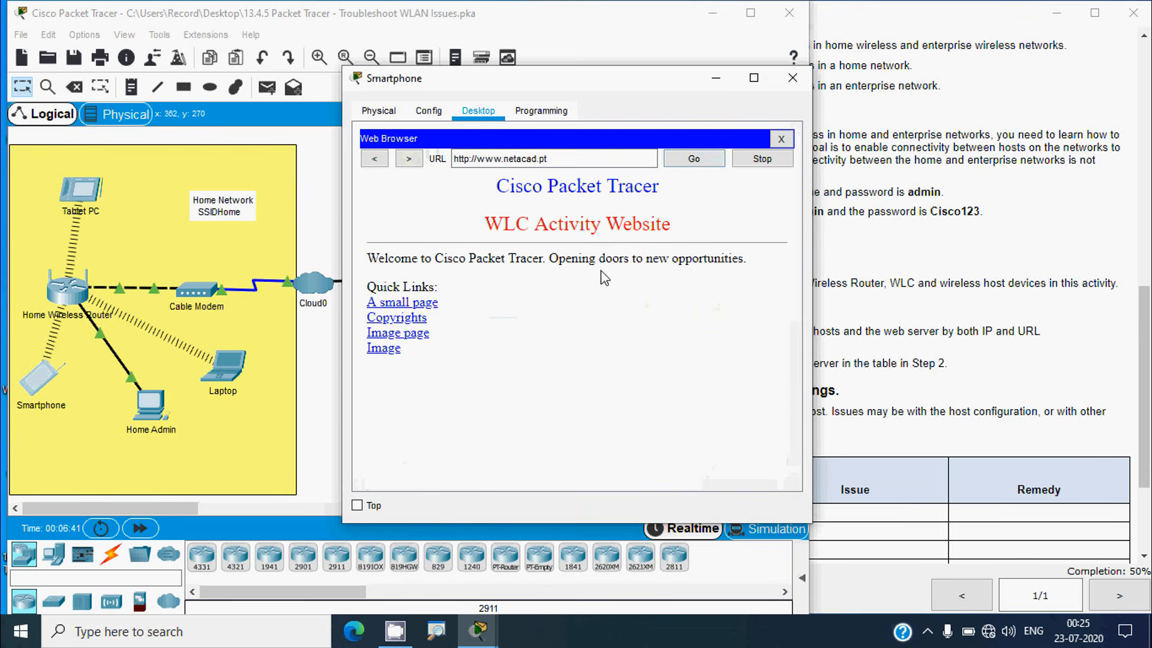
pyautogui.click(792, 78)
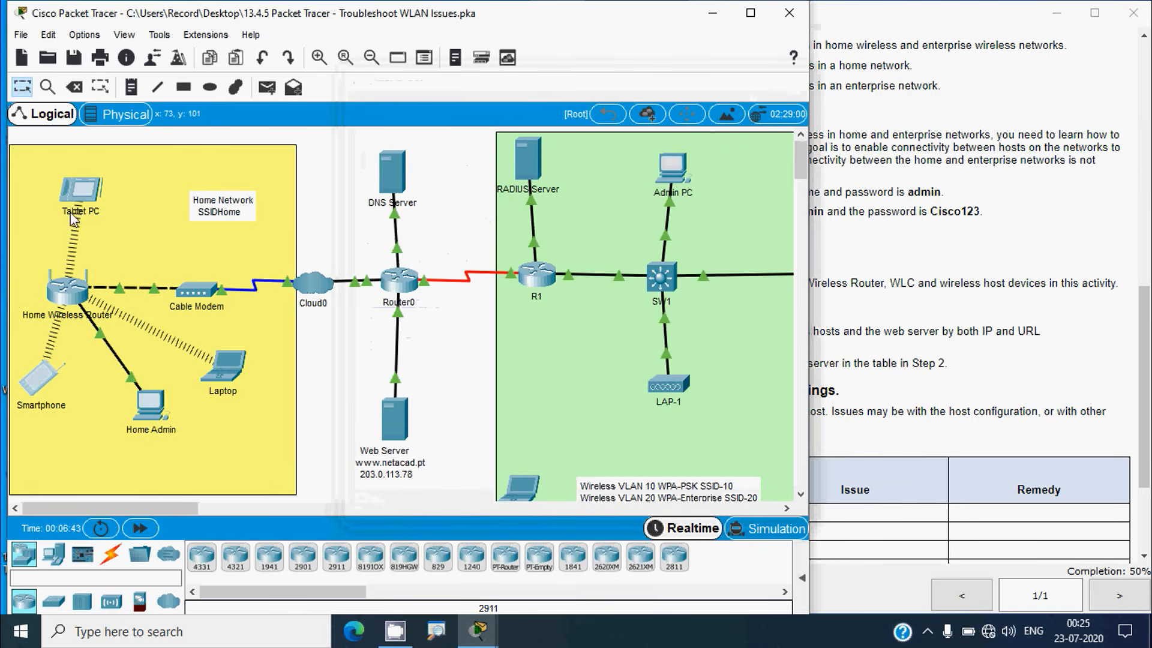
pyautogui.click(81, 191)
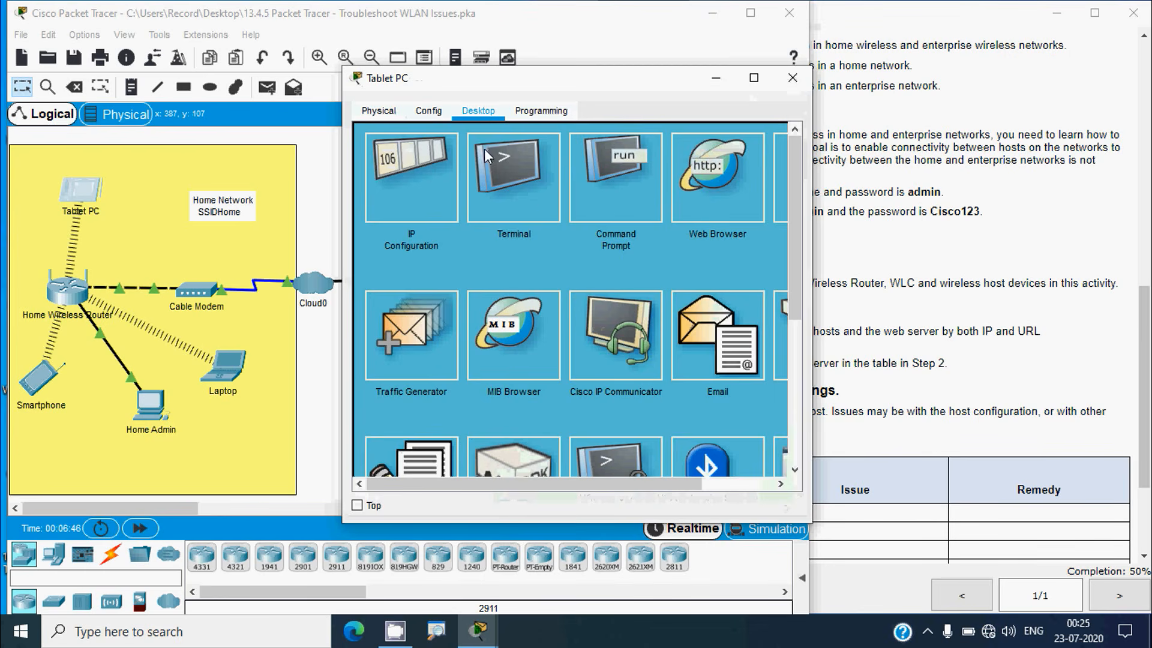
pyautogui.click(710, 199)
pyautogui.click(515, 160)
pyautogui.write('www.netacad.pt')
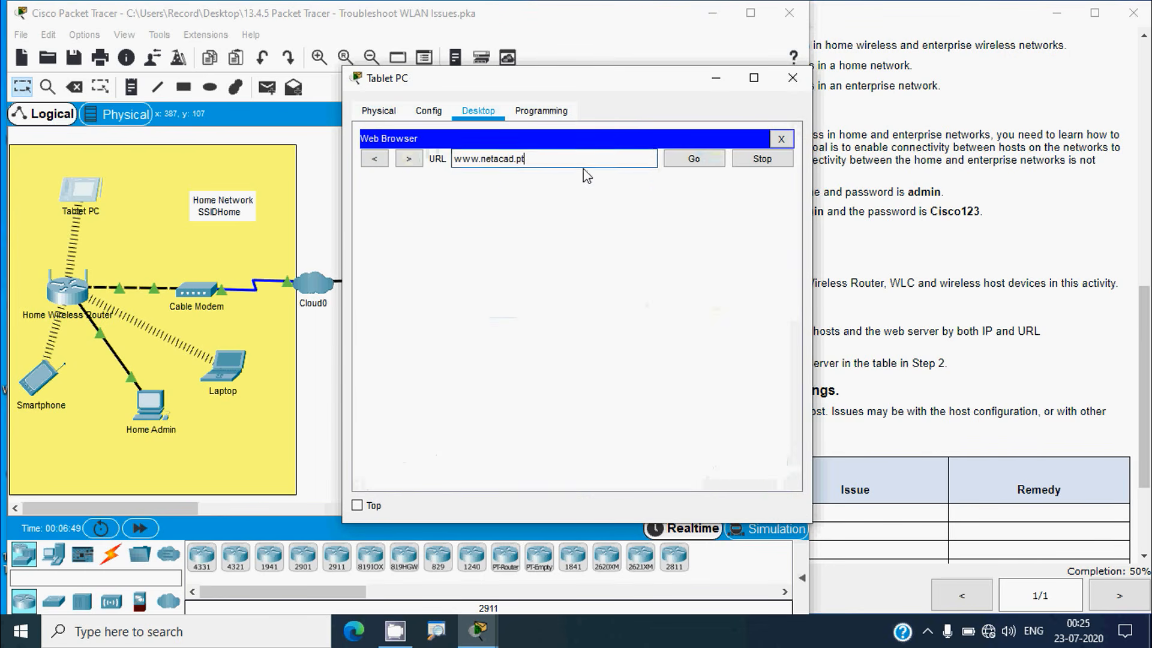
pyautogui.click(694, 160)
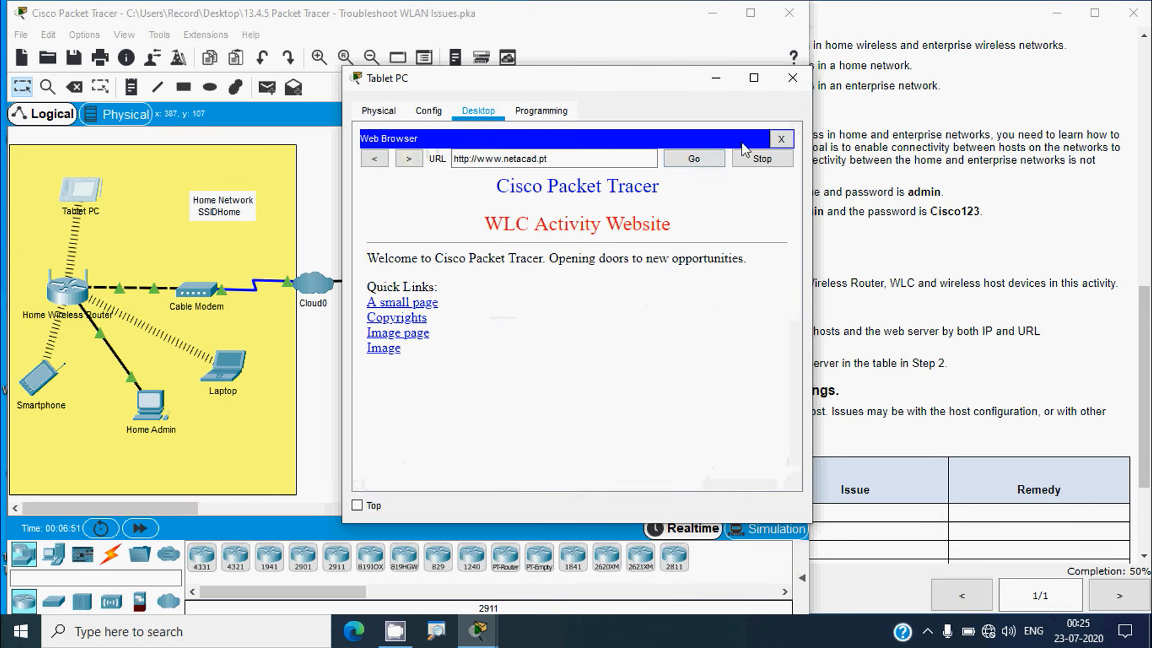
pyautogui.click(793, 77)
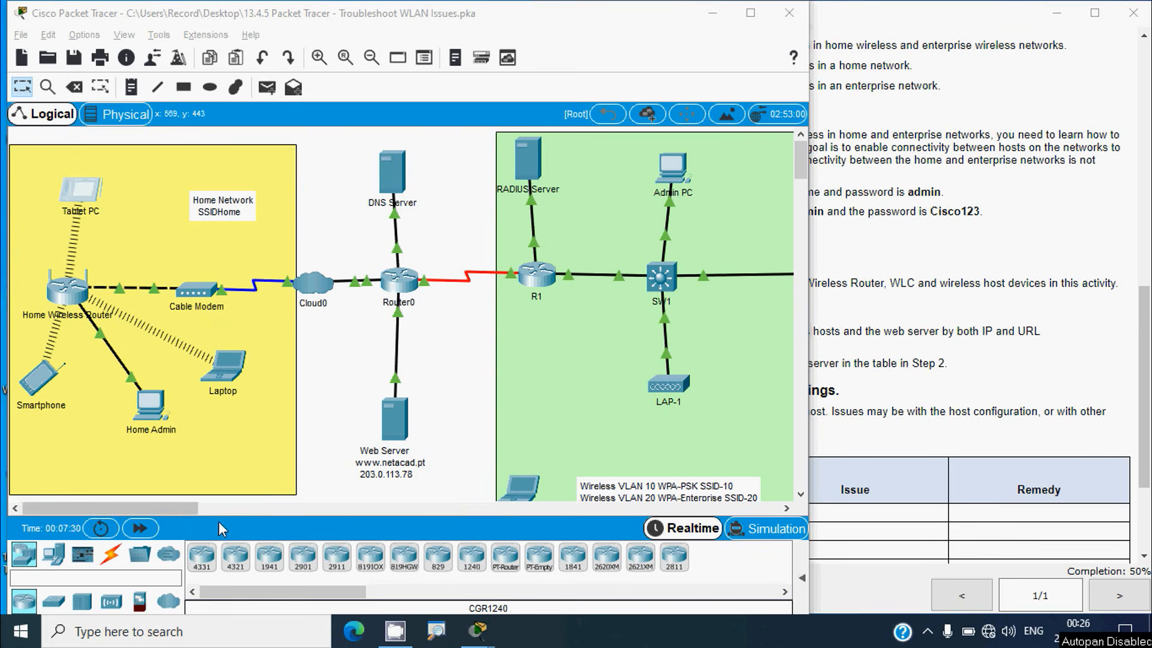
# Inspect WLC-1 in the topology, then scroll the instructions to its 192.168.200.254 management address
pyautogui.moveTo(176, 509); pyautogui.dragTo(220, 519)
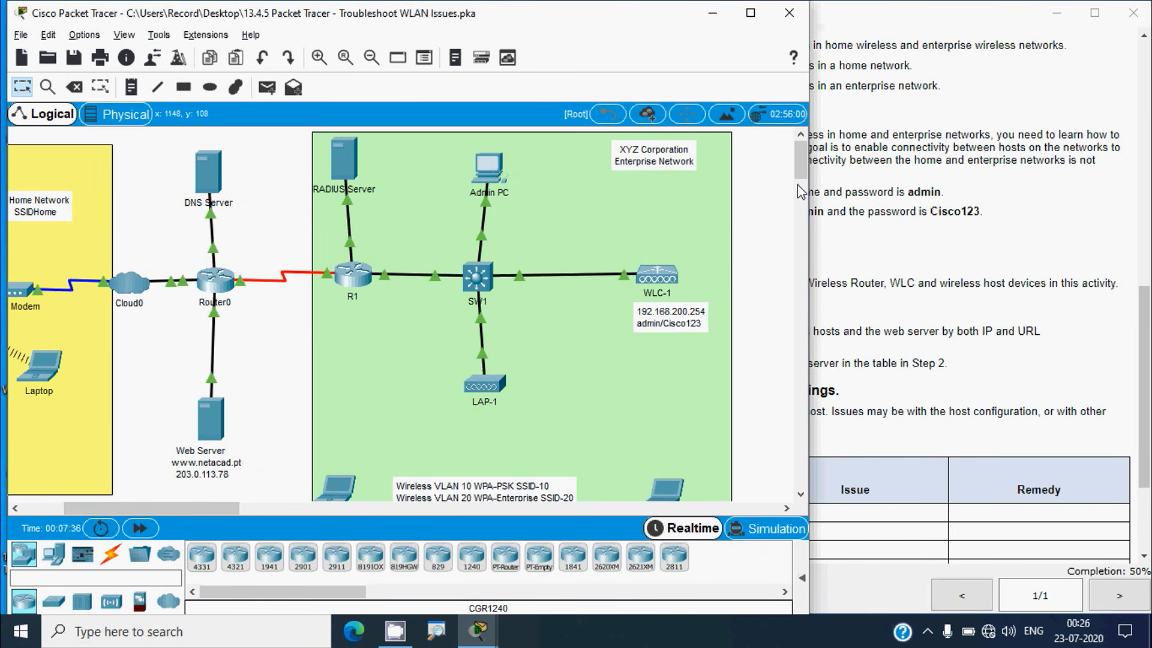
pyautogui.scroll(-1, 801, 180)
pyautogui.scroll(-1, 801, 175)
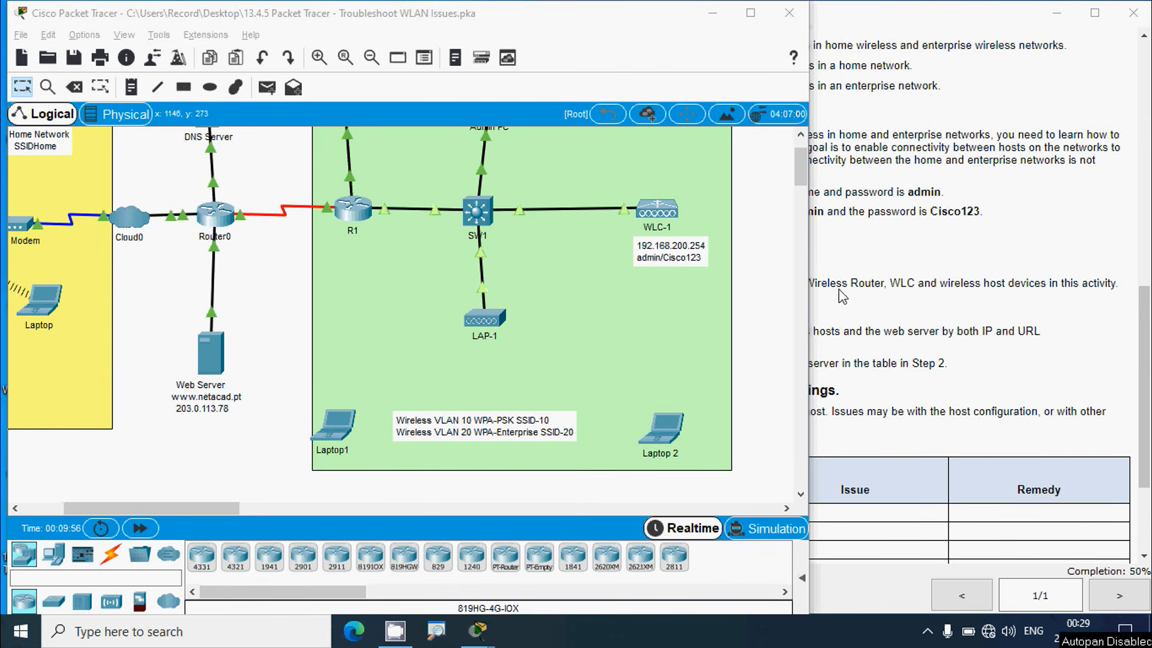
pyautogui.moveTo(219, 513); pyautogui.dragTo(182, 526)
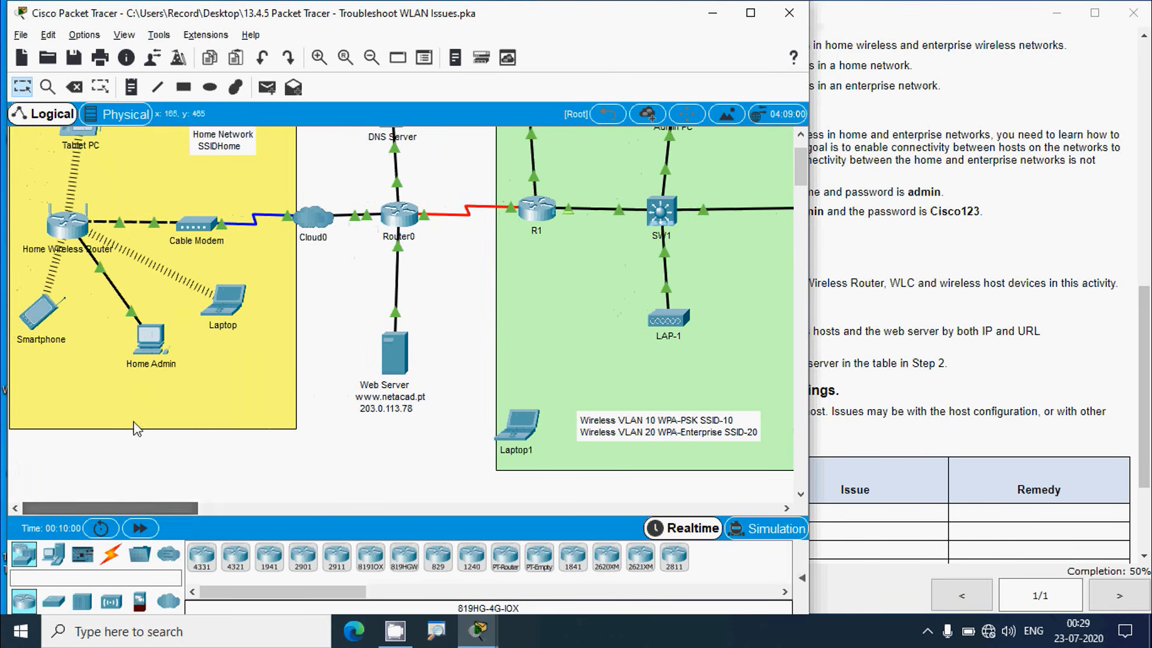
pyautogui.moveTo(113, 517); pyautogui.dragTo(160, 517)
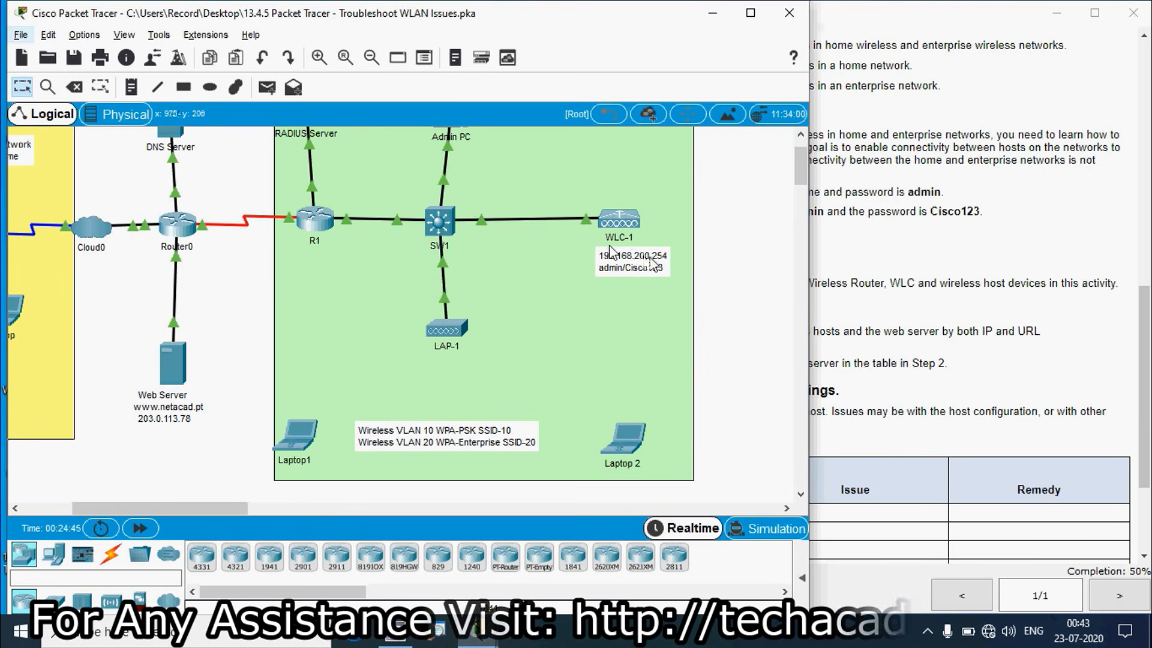
pyautogui.scroll(3, 804, 173)
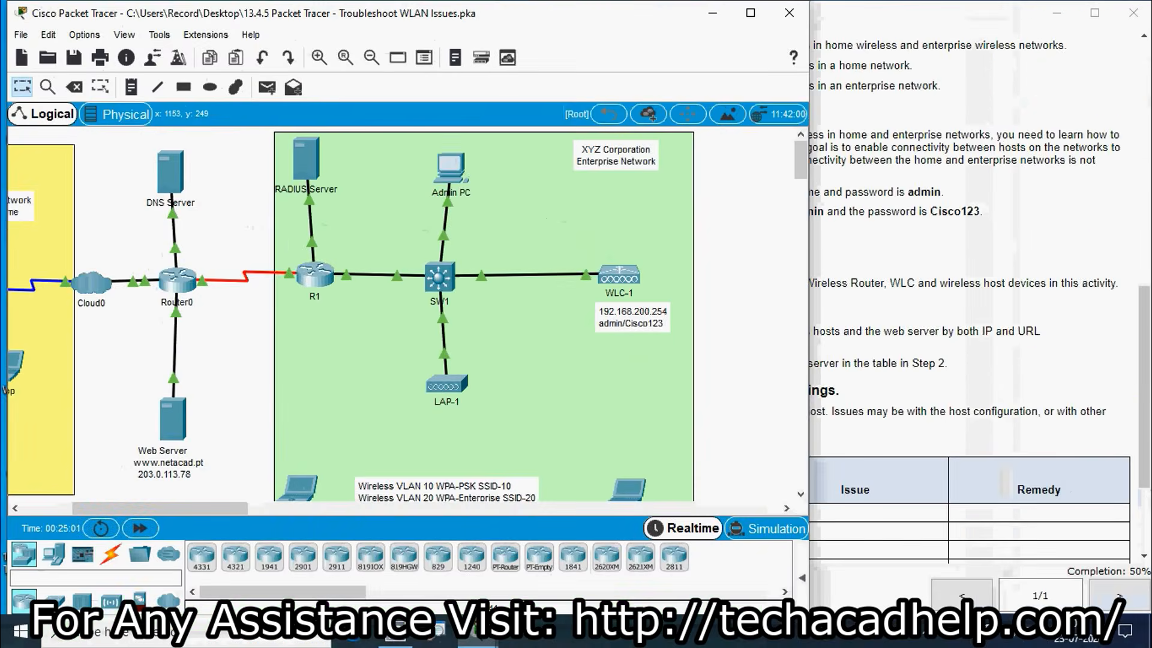
pyautogui.moveTo(1140, 372); pyautogui.dragTo(1140, 168)
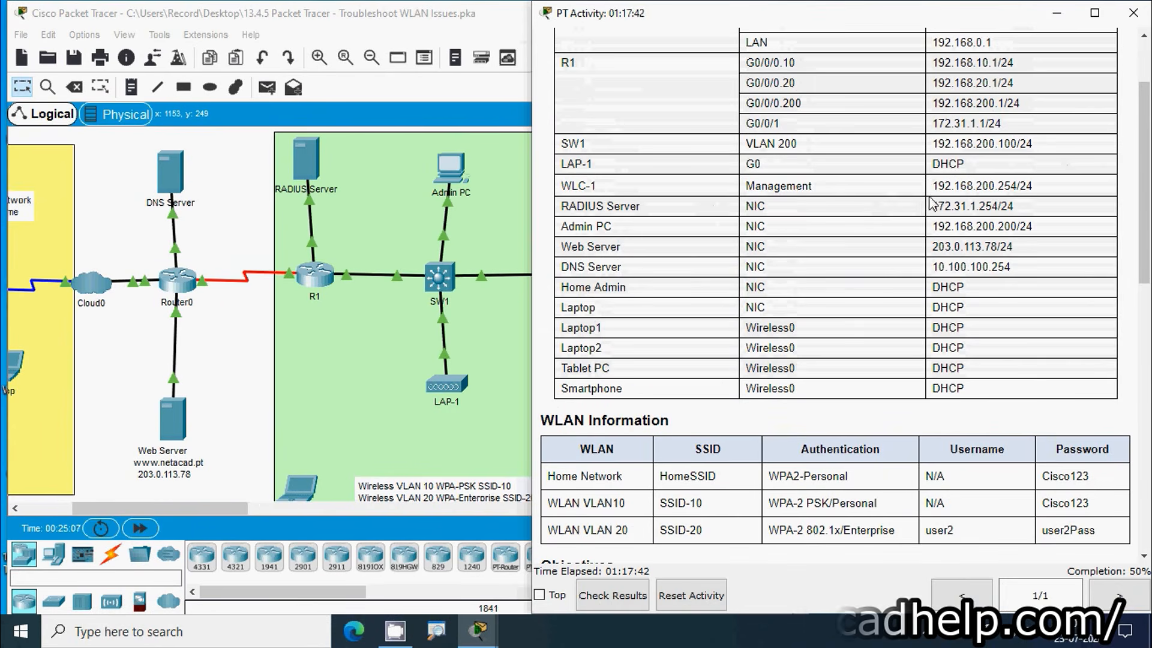
# Copy WLC-1's management address 192.168.200.254 and open the Admin PC's web browser
pyautogui.moveTo(934, 187); pyautogui.dragTo(1018, 184)
pyautogui.hotkey('ctrl', 'c')
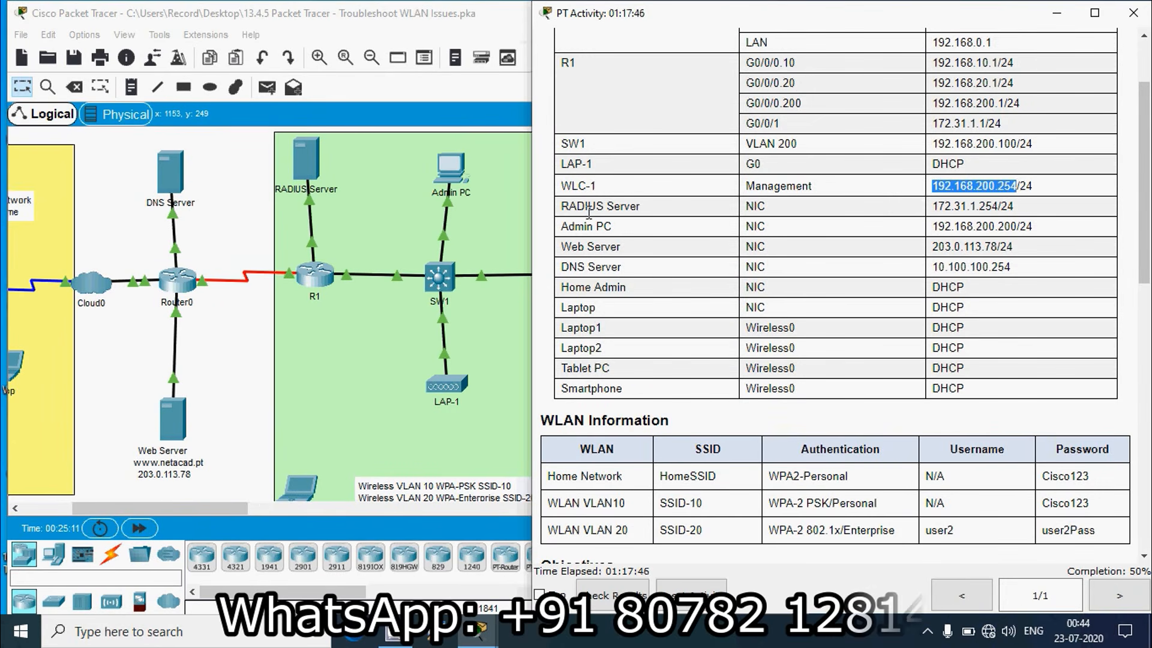
pyautogui.click(453, 168)
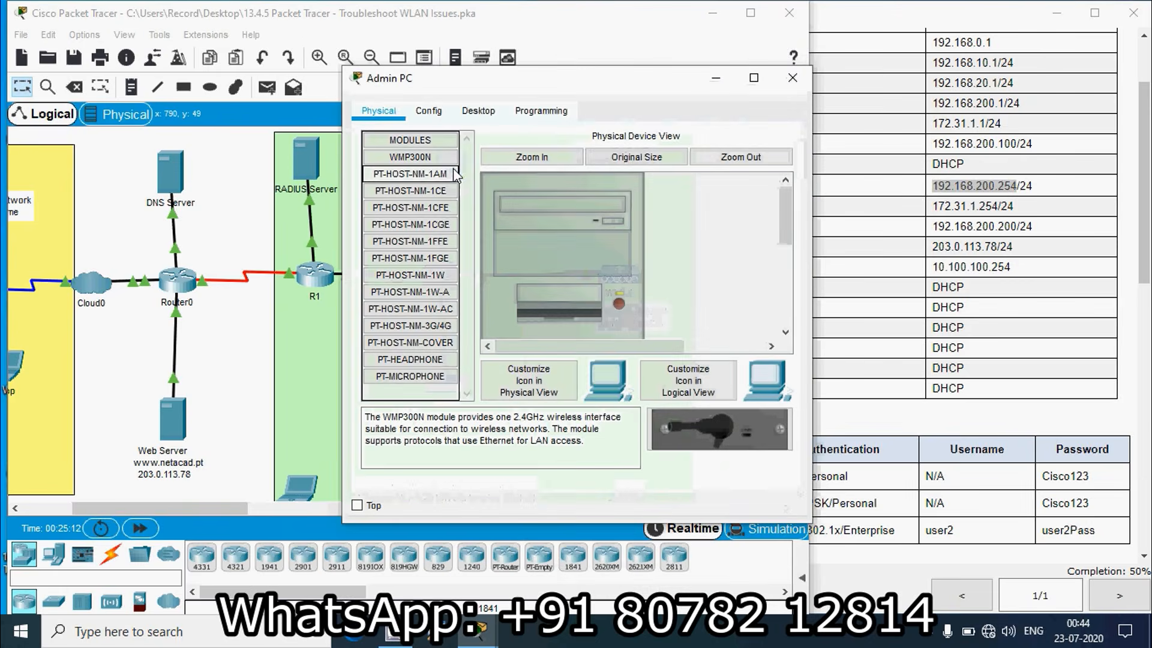
pyautogui.click(478, 111)
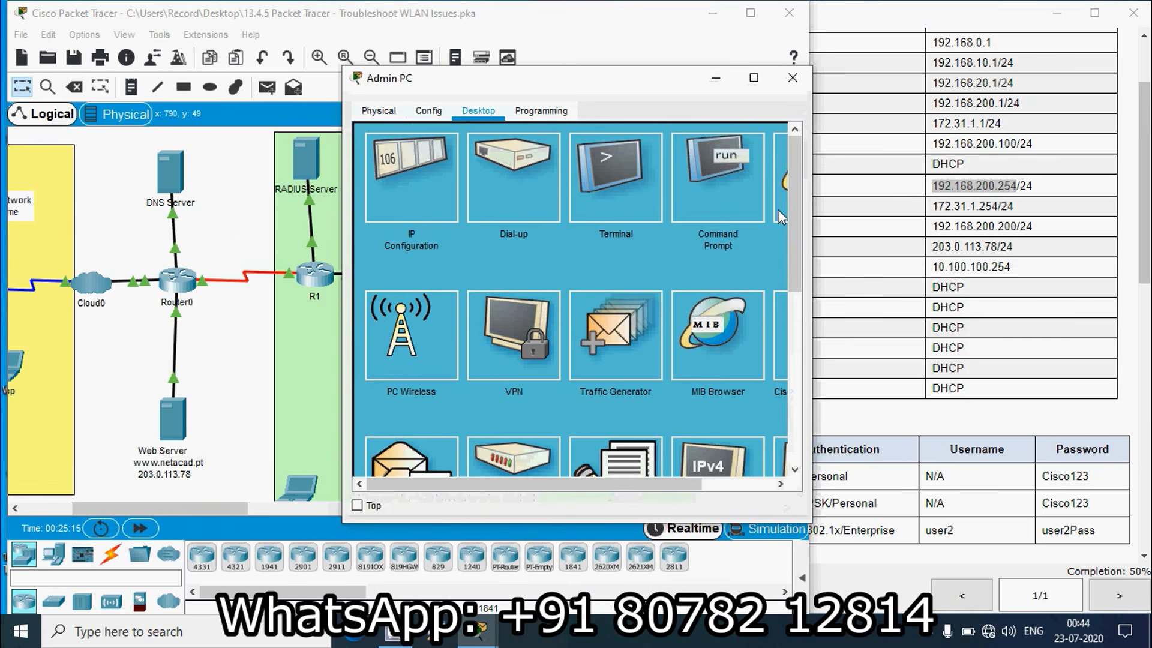
pyautogui.moveTo(811, 204); pyautogui.dragTo(901, 204)
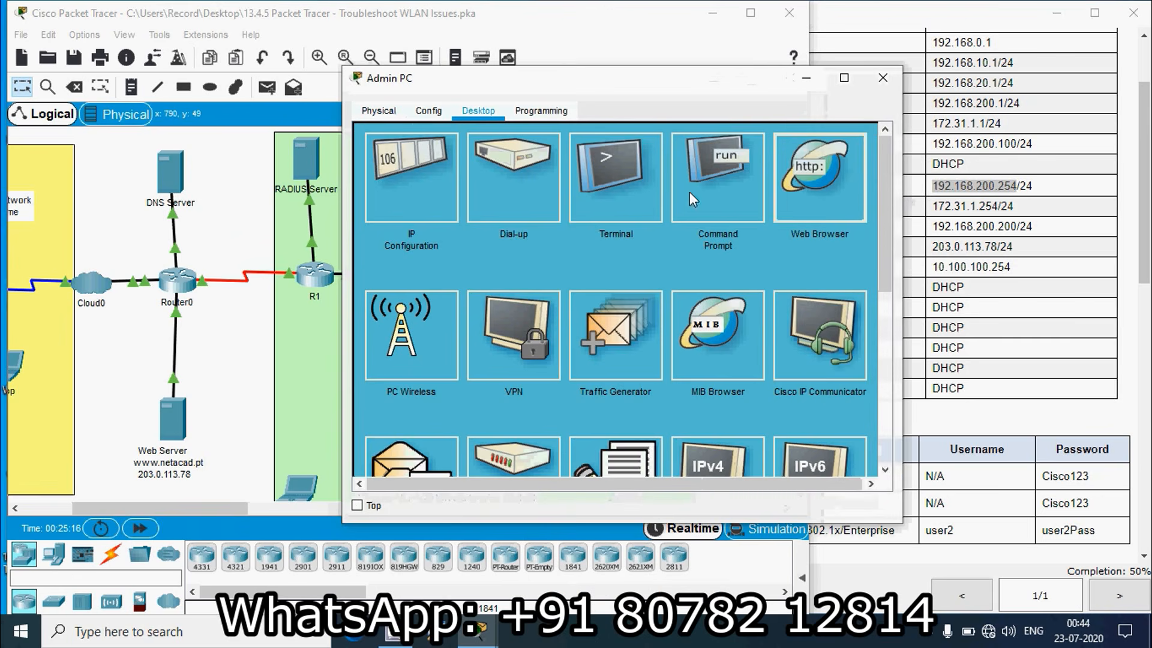
pyautogui.click(819, 179)
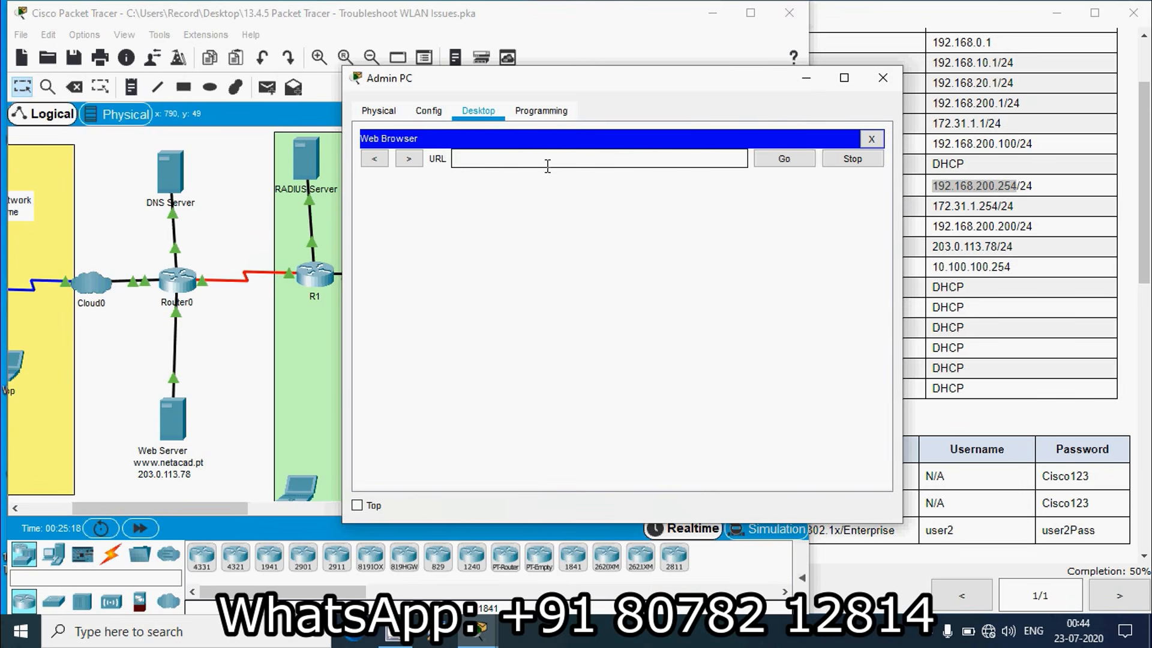
pyautogui.hotkey('ctrl', 'v')
pyautogui.click(765, 162)
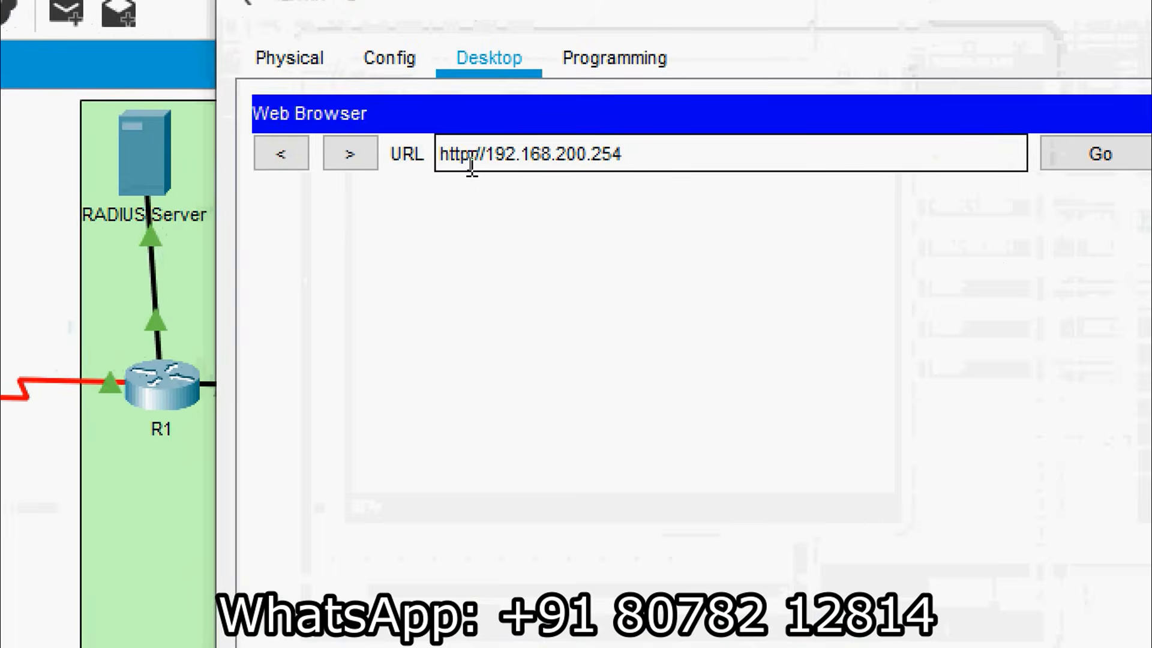
pyautogui.click(468, 160)
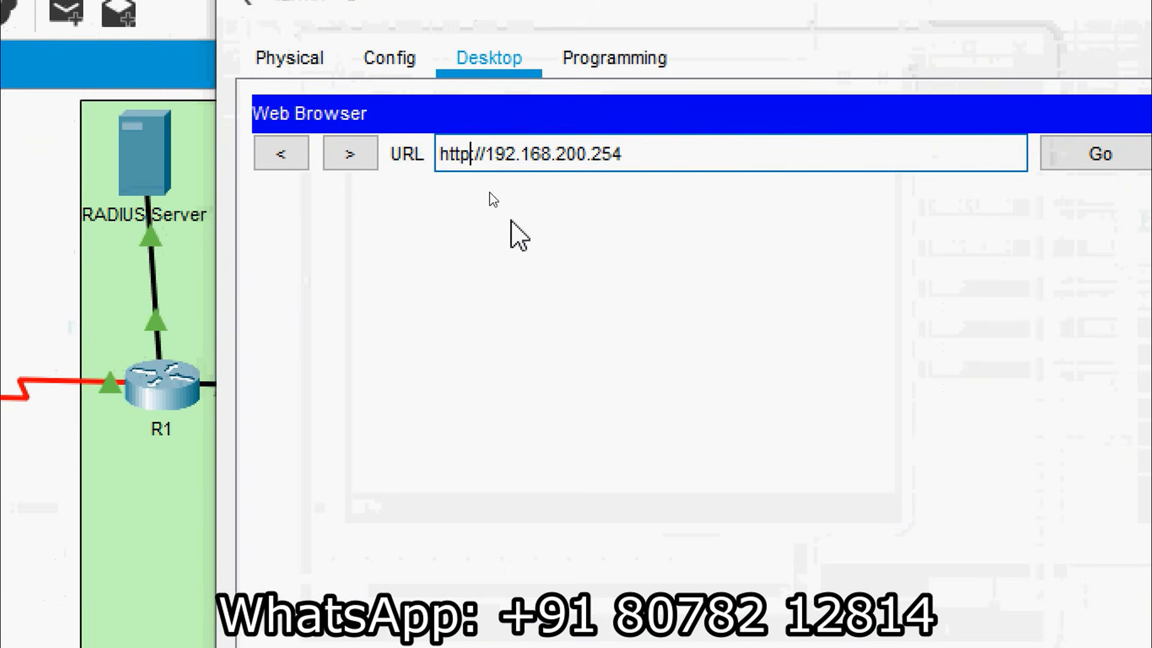
pyautogui.write('s')
pyautogui.click(1100, 156)
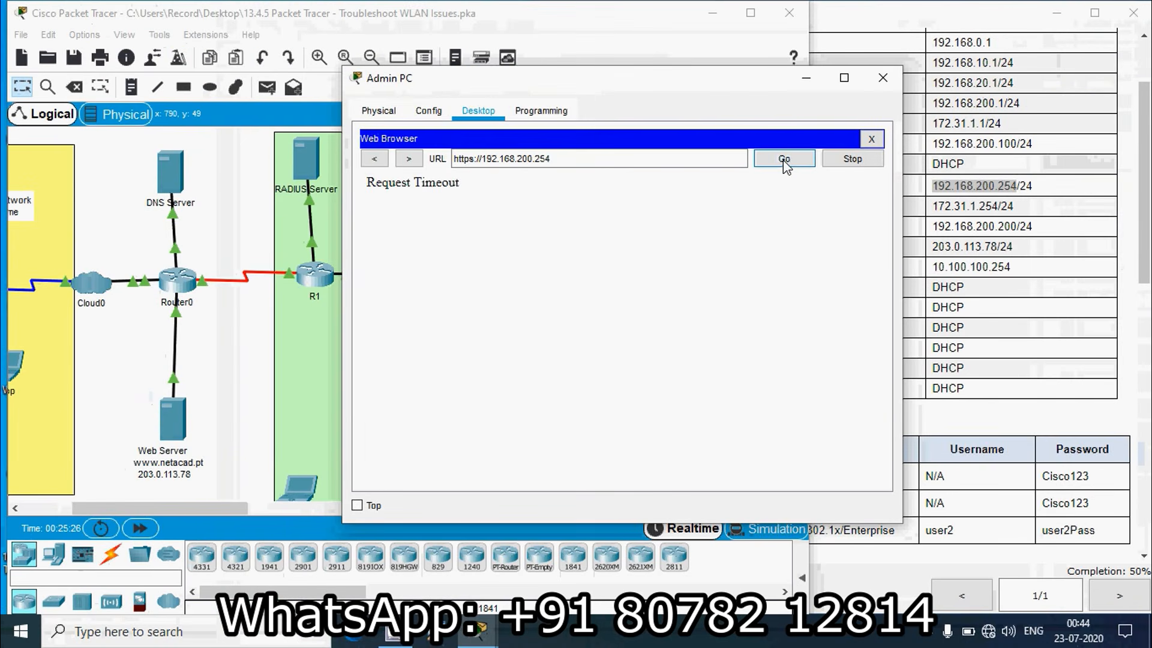
pyautogui.click(784, 160)
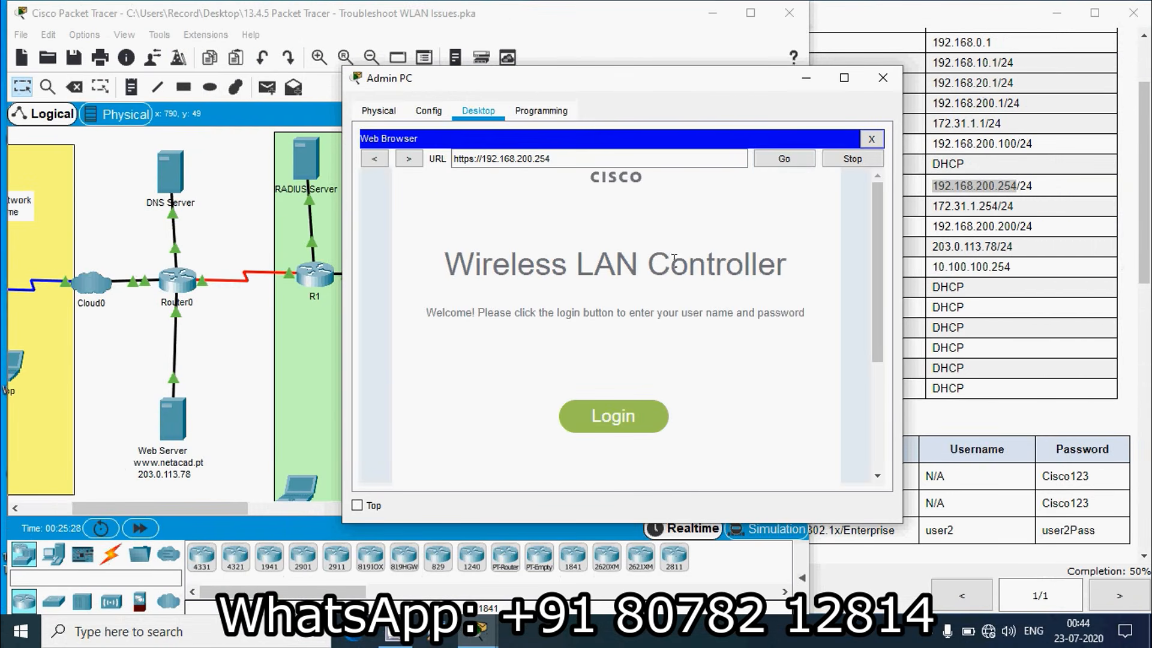
pyautogui.click(624, 431)
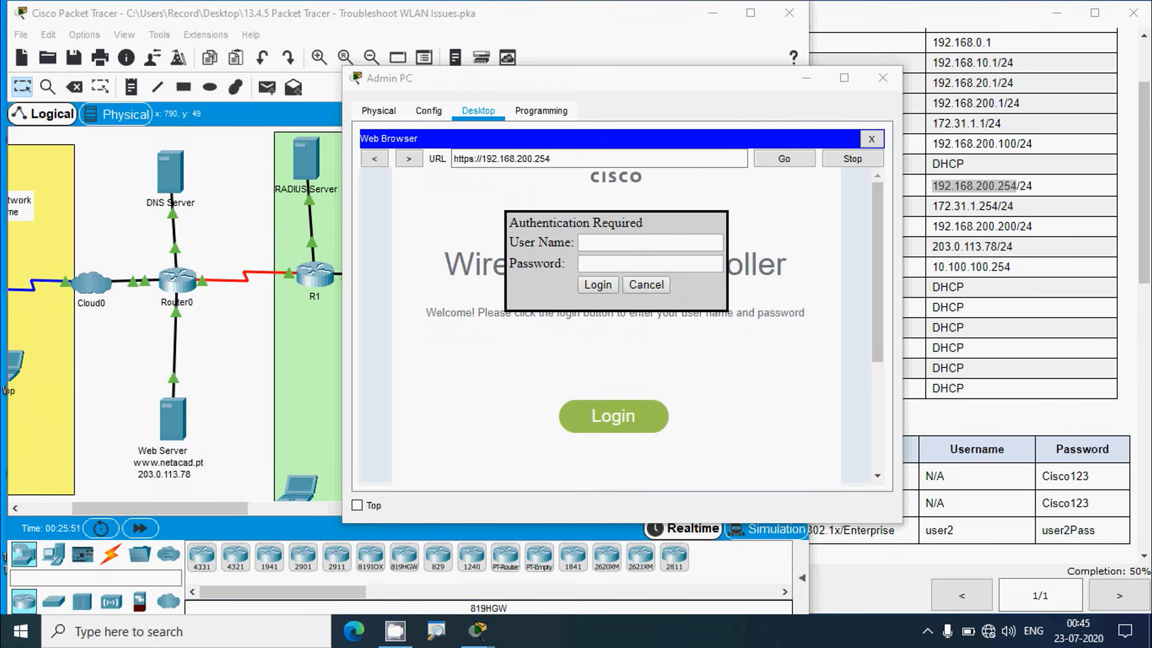
# Log in to the controller as admin and show its WLANs list
pyautogui.click(611, 244)
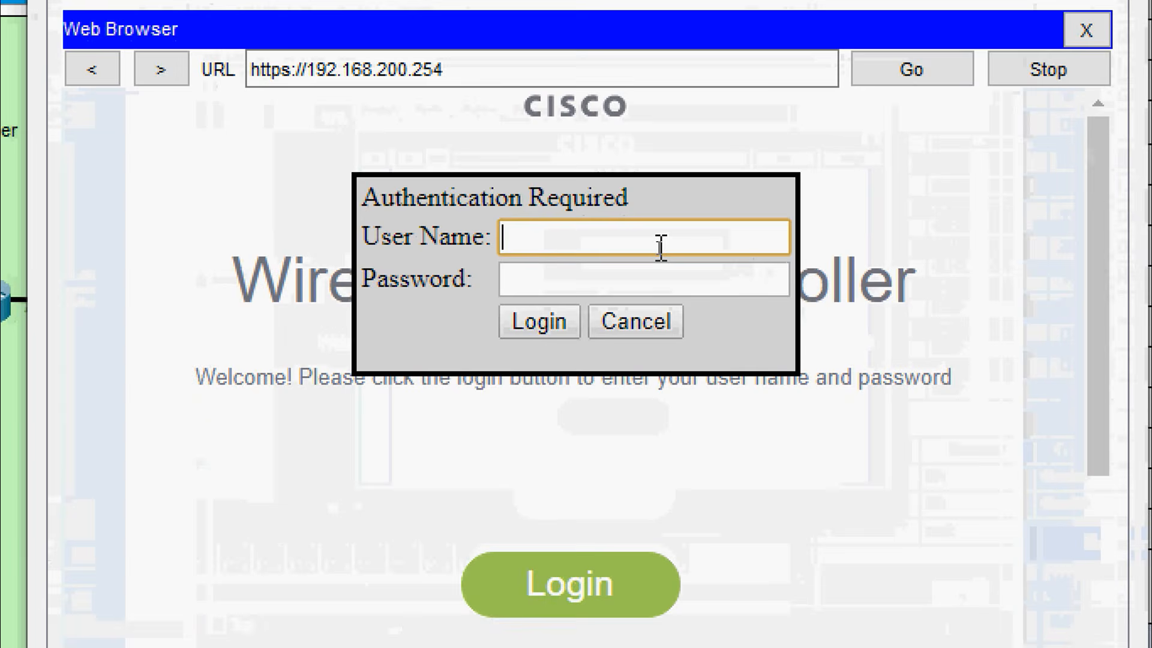
pyautogui.write('admin')
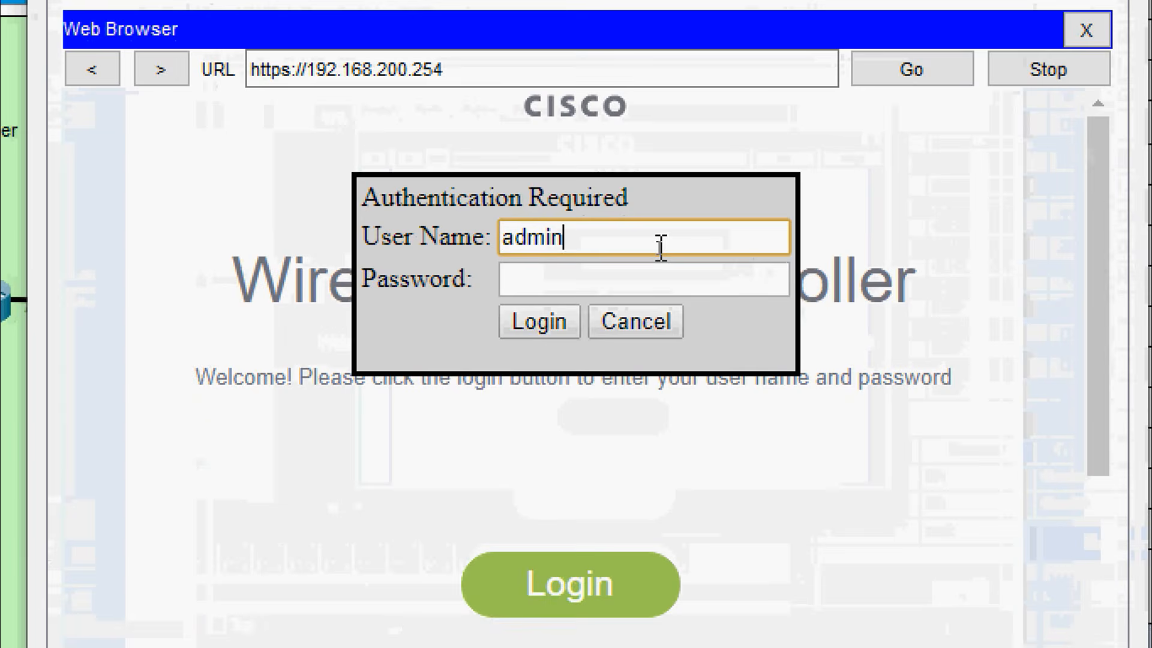
pyautogui.press('Tab')
pyautogui.write('admin')
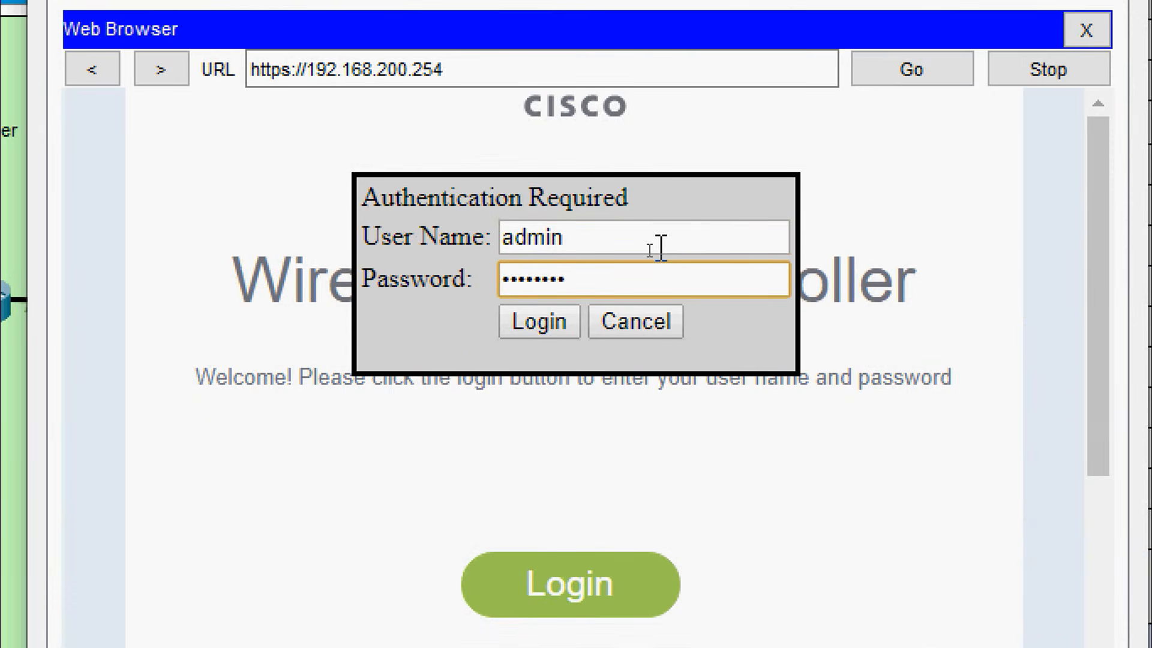
pyautogui.click(549, 325)
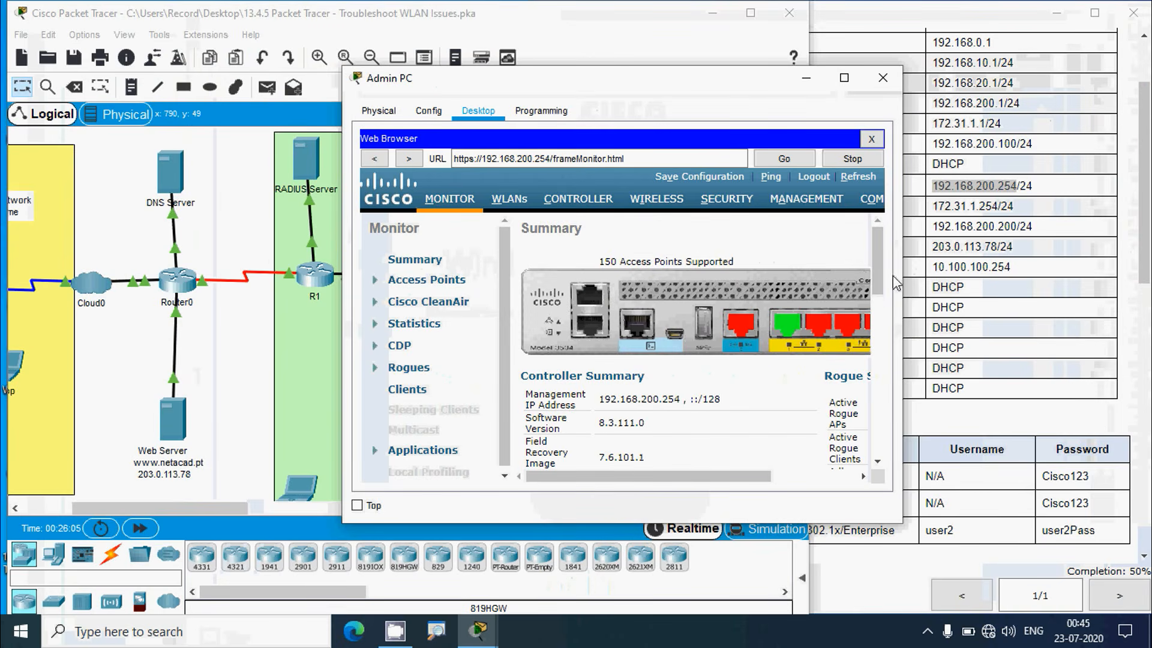
pyautogui.moveTo(902, 280); pyautogui.dragTo(1000, 271)
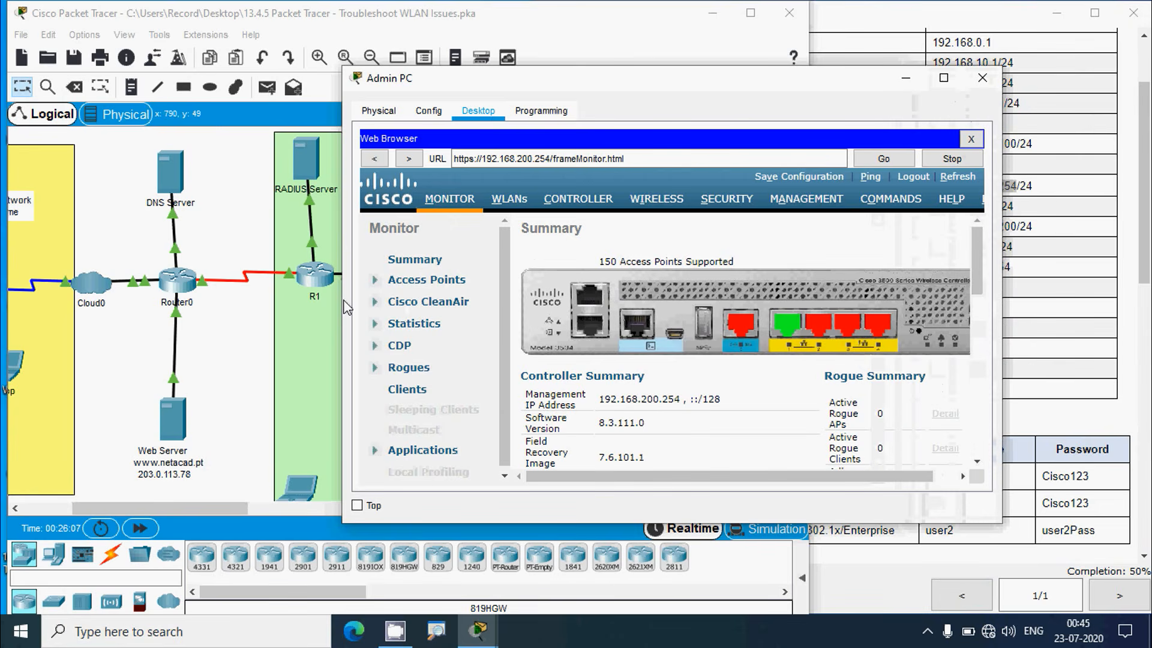
pyautogui.click(520, 205)
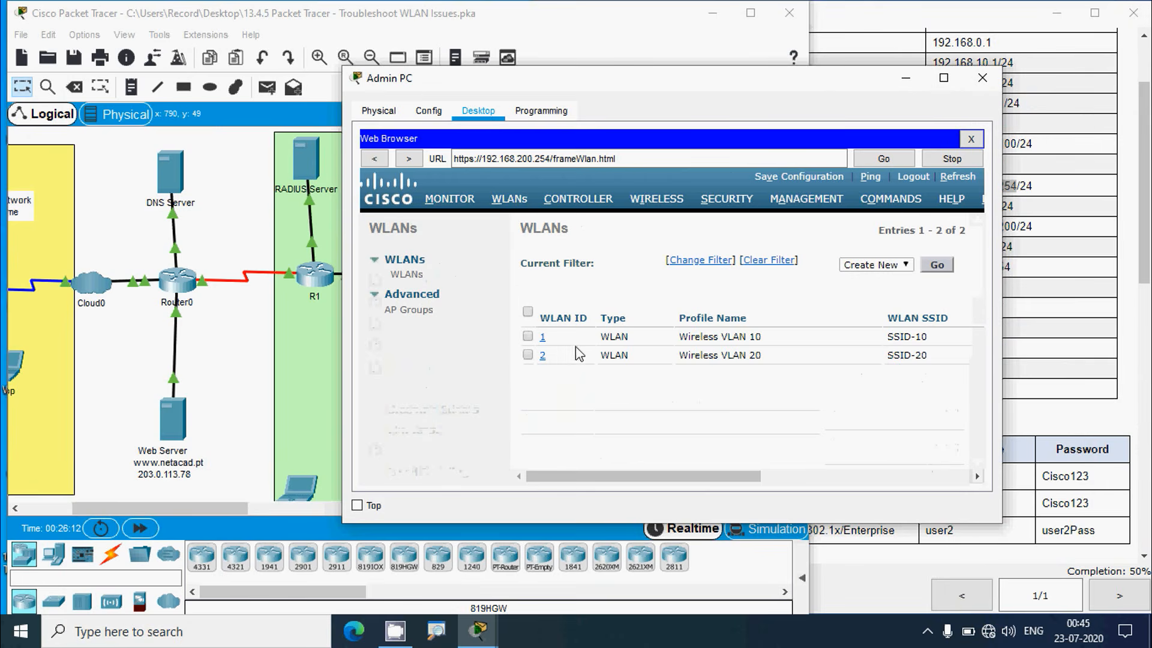
# Check the WLAN VLAN10 row in the activity's WLAN Information table
pyautogui.click(1046, 313)
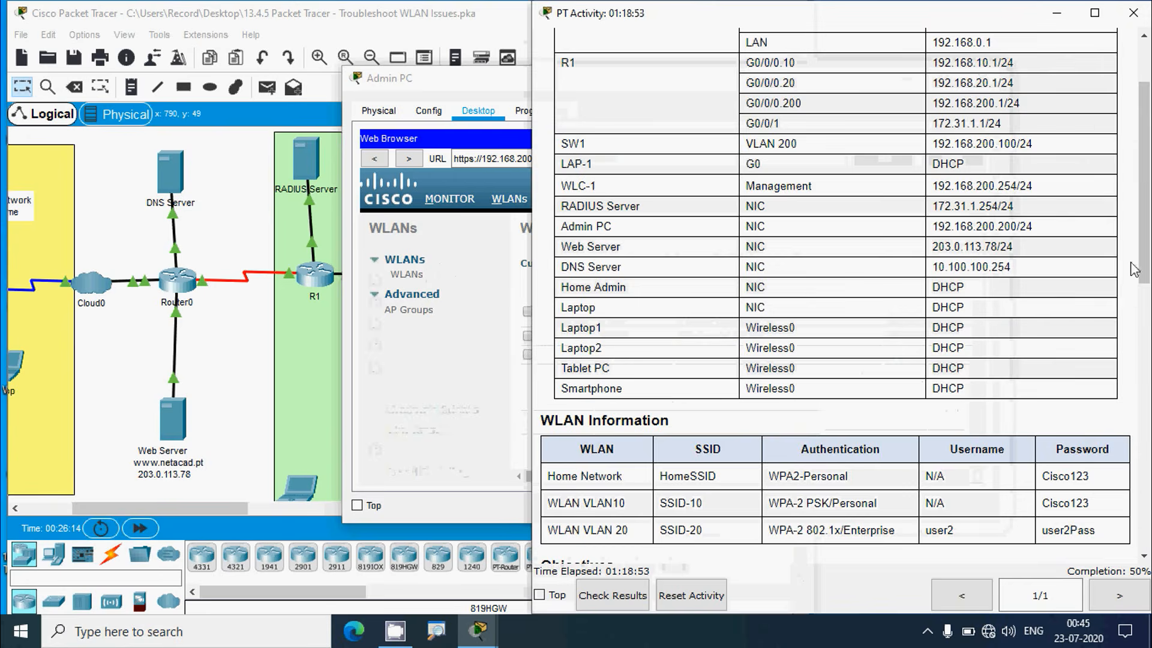
pyautogui.scroll(-4, 1080, 300)
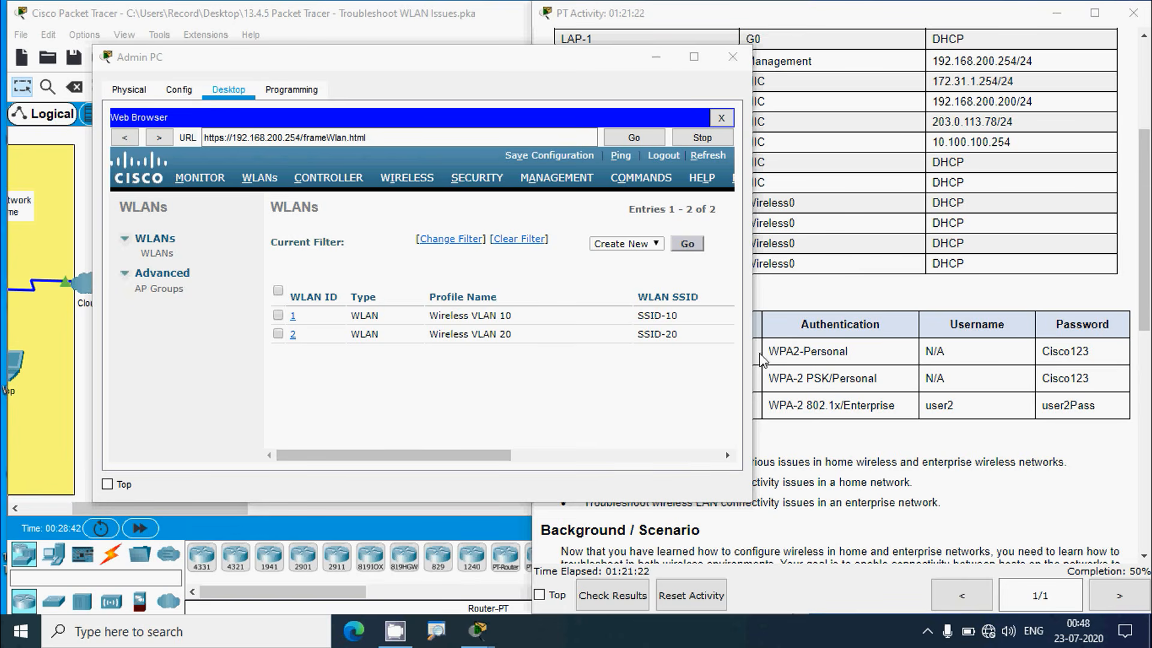
pyautogui.click(880, 363)
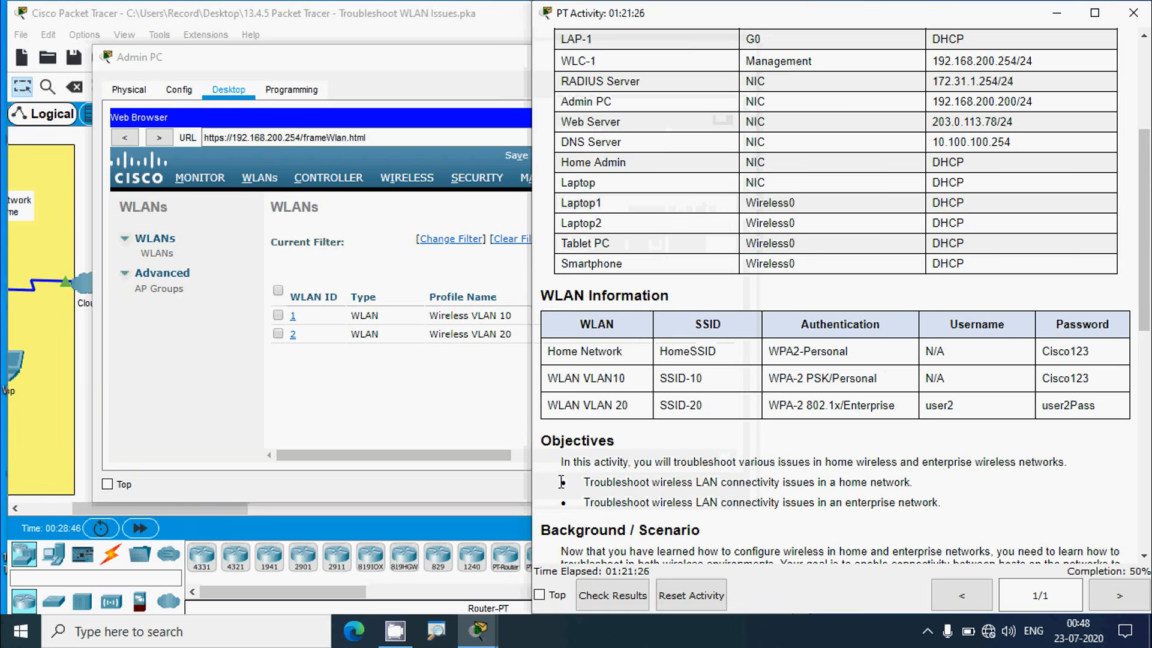
pyautogui.click(451, 406)
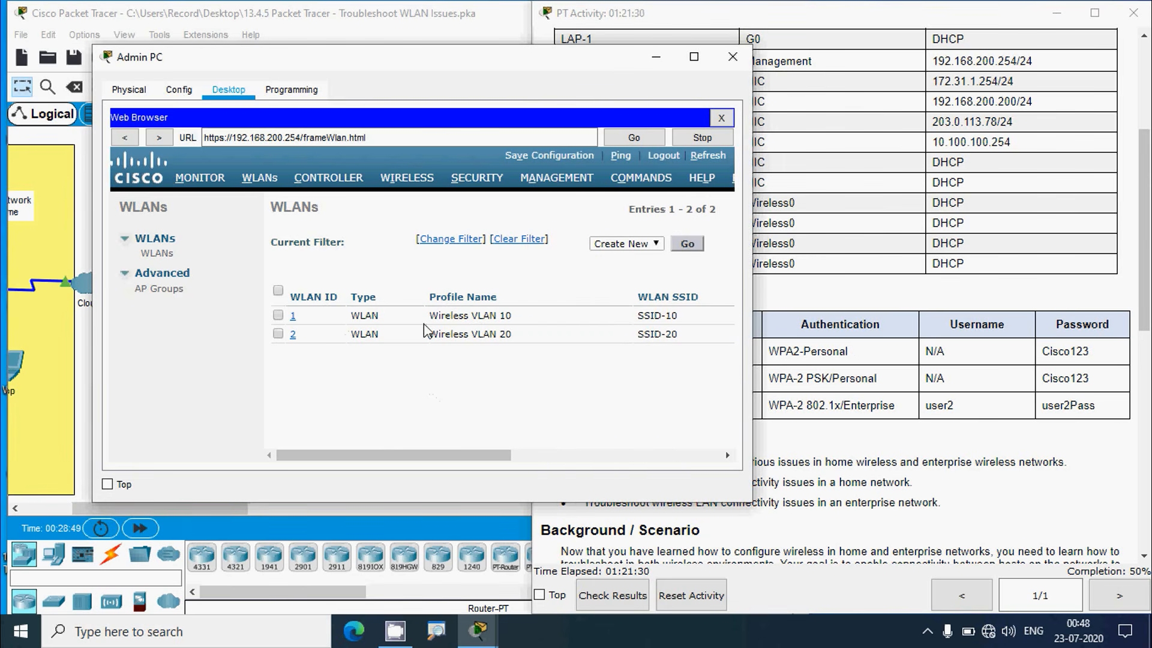
pyautogui.click(872, 378)
pyautogui.moveTo(551, 378); pyautogui.dragTo(678, 377)
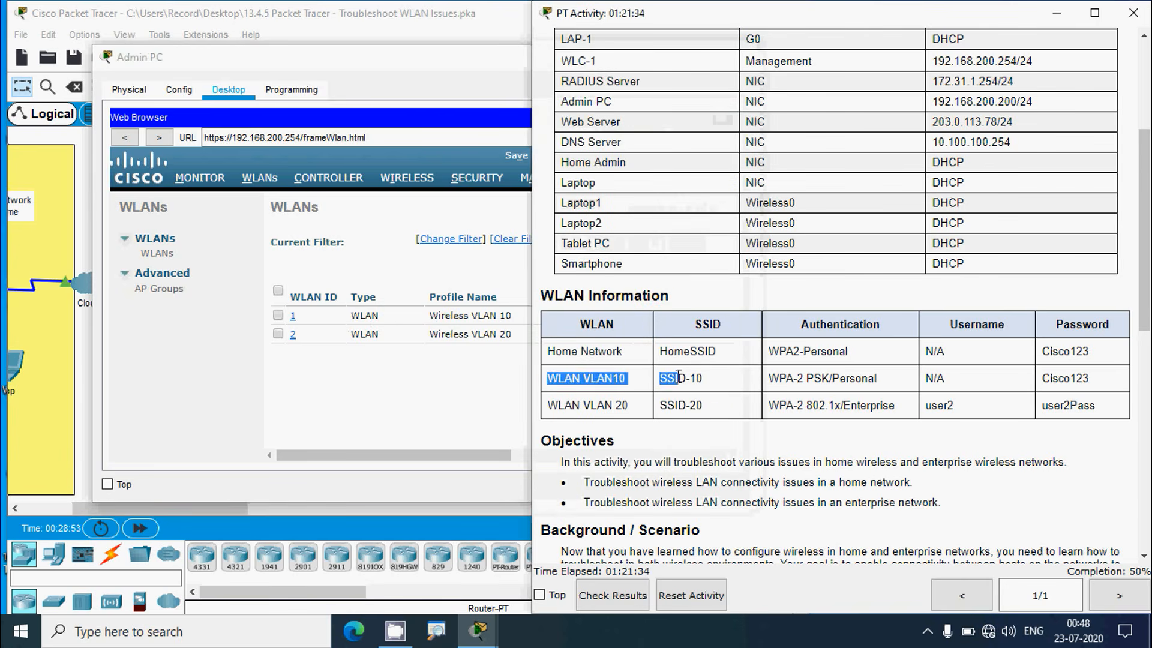
pyautogui.click(455, 427)
# Compare SSID-10 and its Enabled status in the WLANs list against the activity table
pyautogui.moveTo(471, 454); pyautogui.dragTo(540, 412)
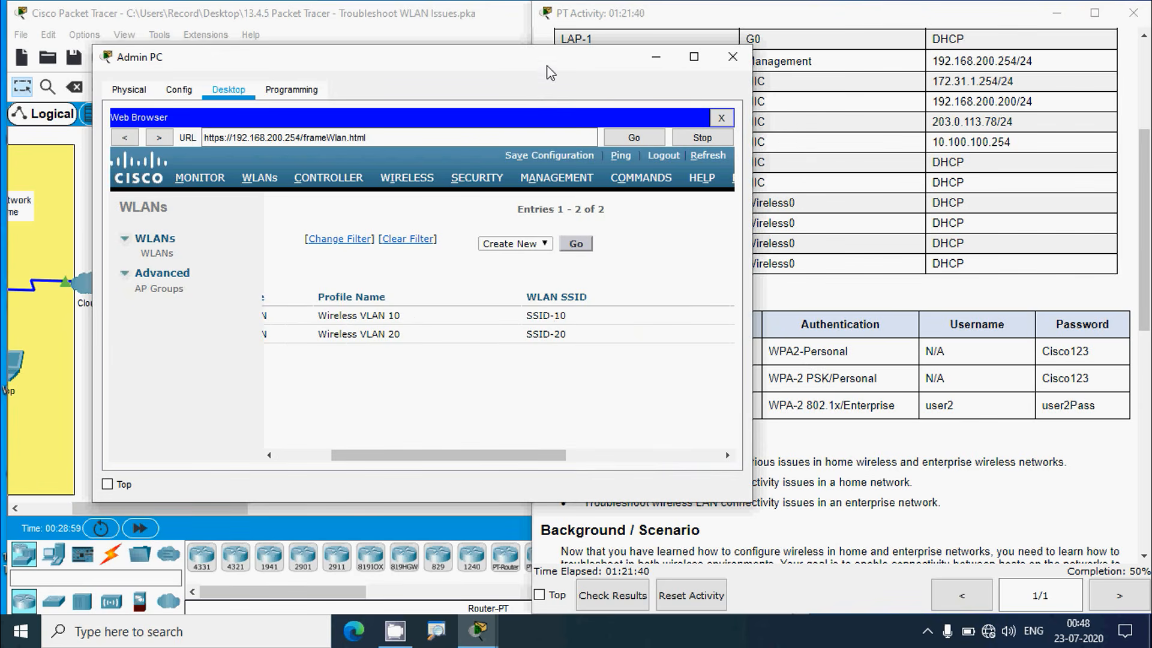
pyautogui.moveTo(551, 72); pyautogui.dragTo(470, 64)
pyautogui.click(739, 357)
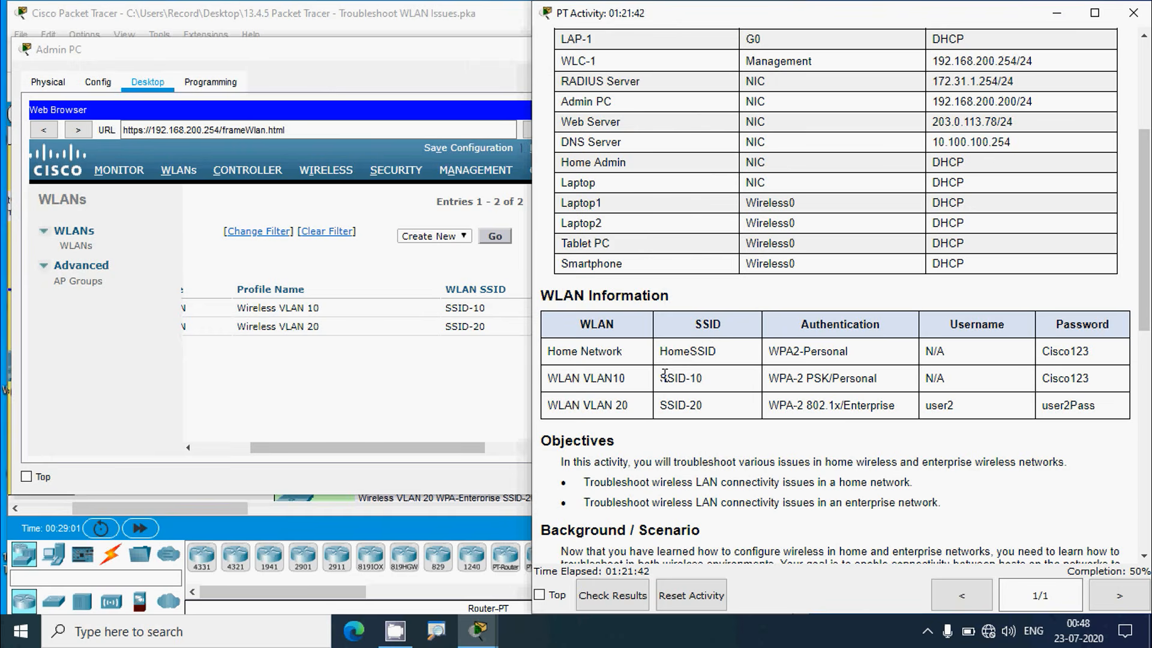
pyautogui.moveTo(665, 375); pyautogui.dragTo(721, 383)
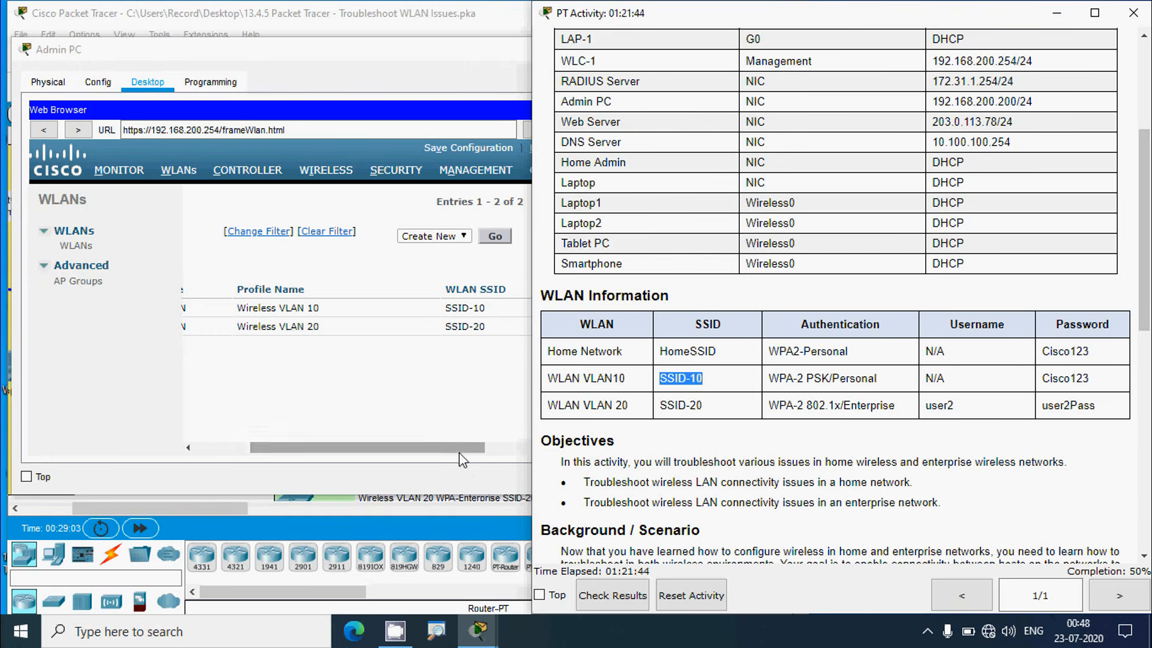
pyautogui.moveTo(458, 452); pyautogui.dragTo(534, 459)
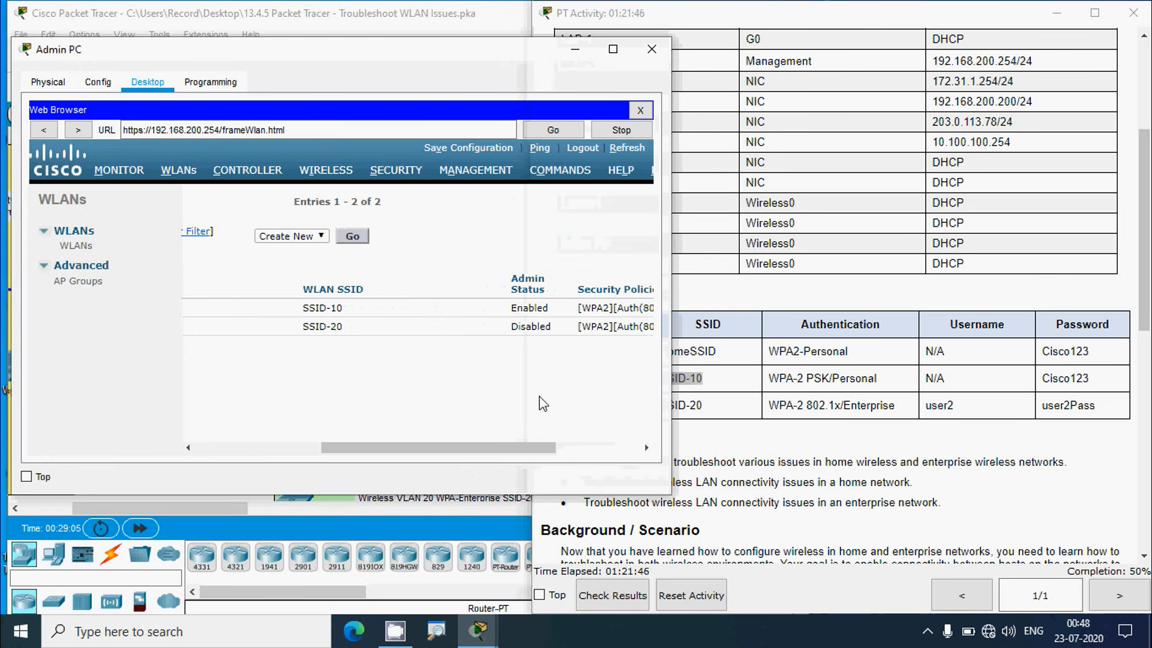
pyautogui.doubleClick(529, 306)
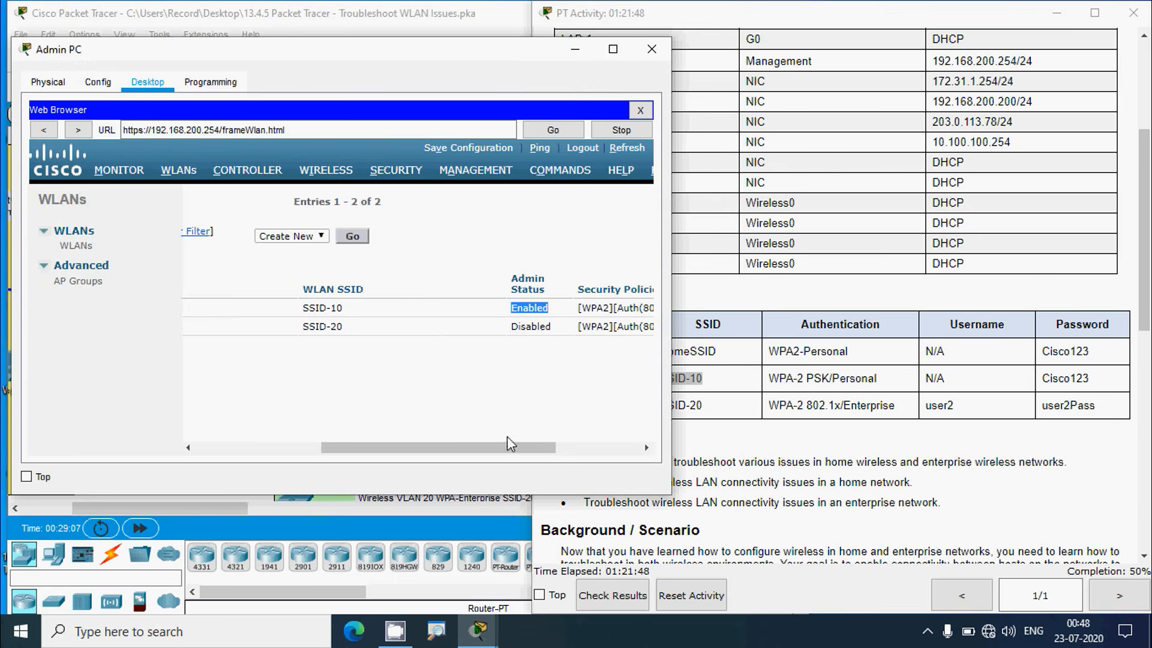
pyautogui.moveTo(508, 446); pyautogui.dragTo(555, 448)
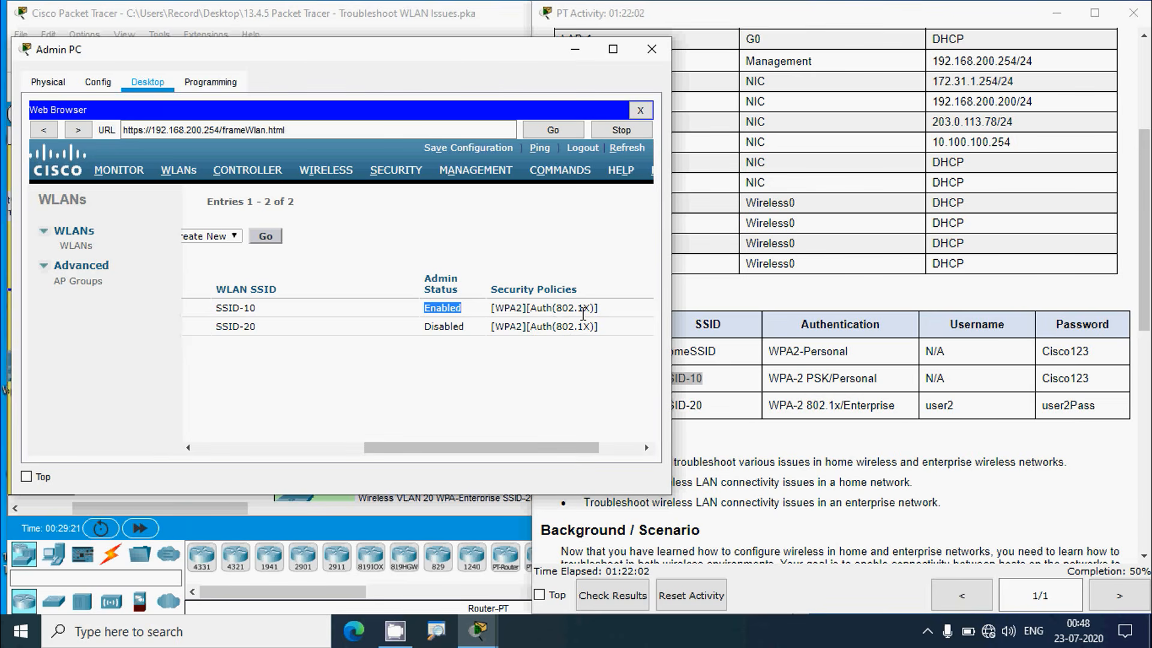
pyautogui.moveTo(591, 447); pyautogui.dragTo(631, 456)
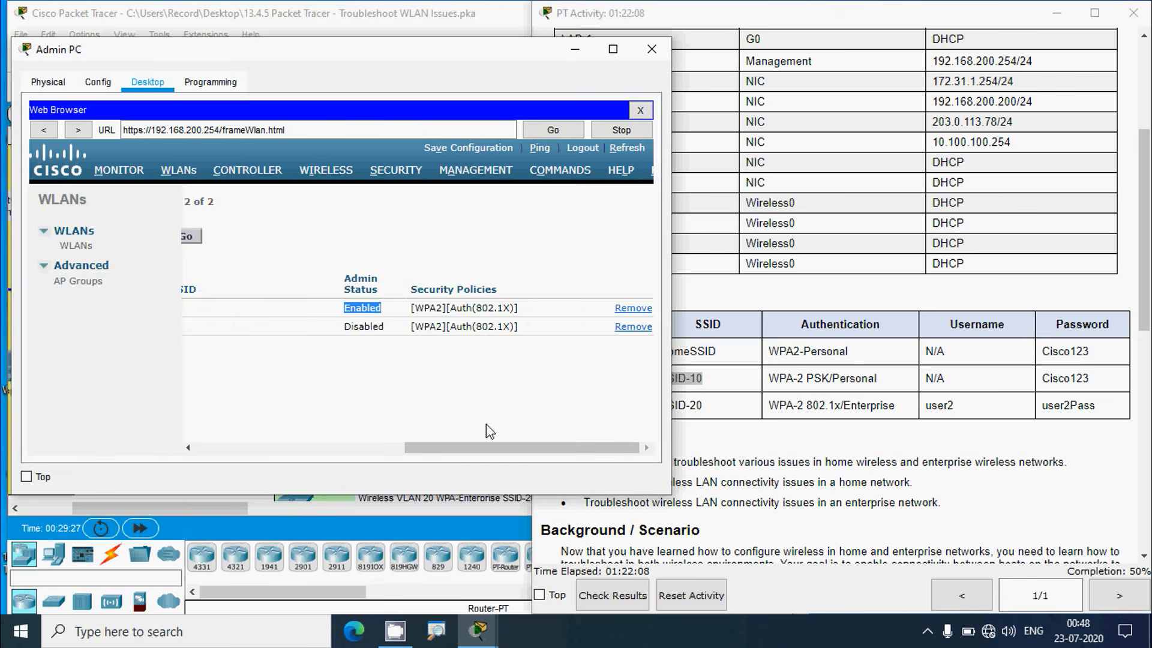
pyautogui.moveTo(490, 448); pyautogui.dragTo(247, 448)
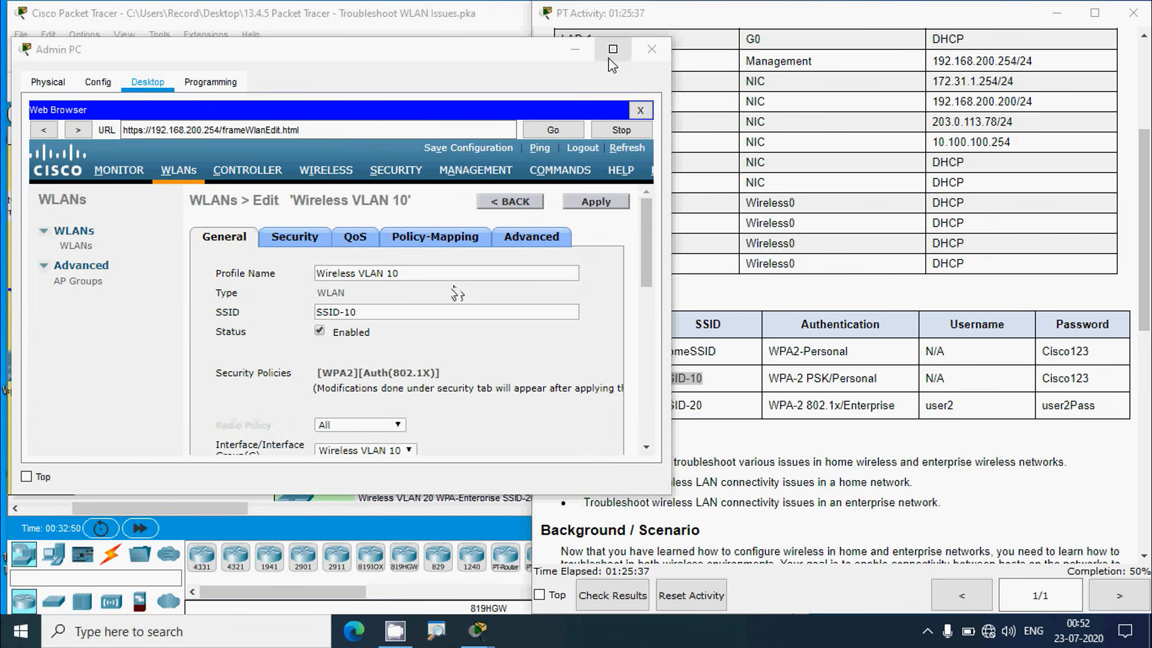
# In Wireless VLAN 10's Layer 2 security, replace 802.1X with PSK and enter the ASCII pre-shared passphrase
pyautogui.click(611, 52)
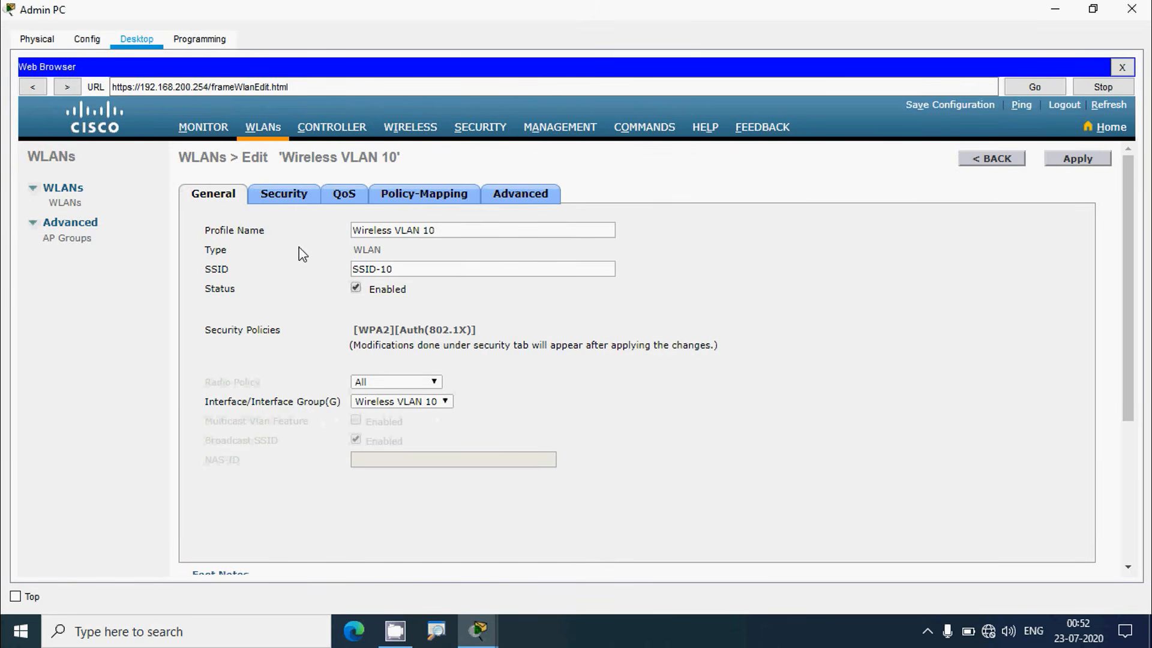
pyautogui.click(293, 208)
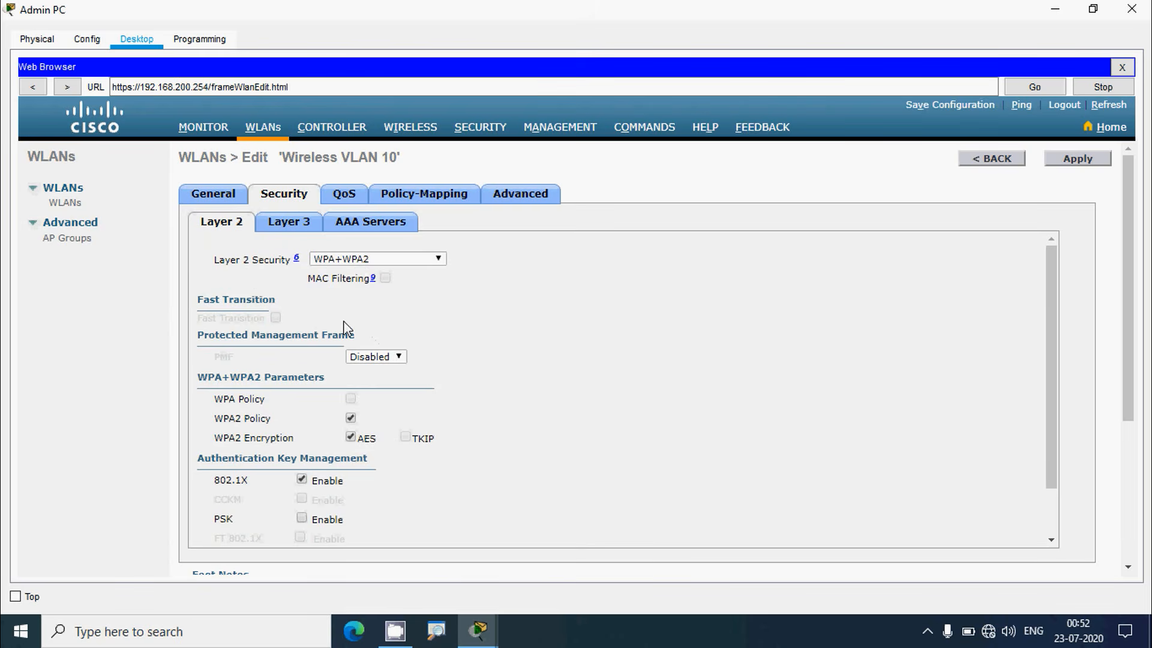
pyautogui.scroll(-1, 345, 327)
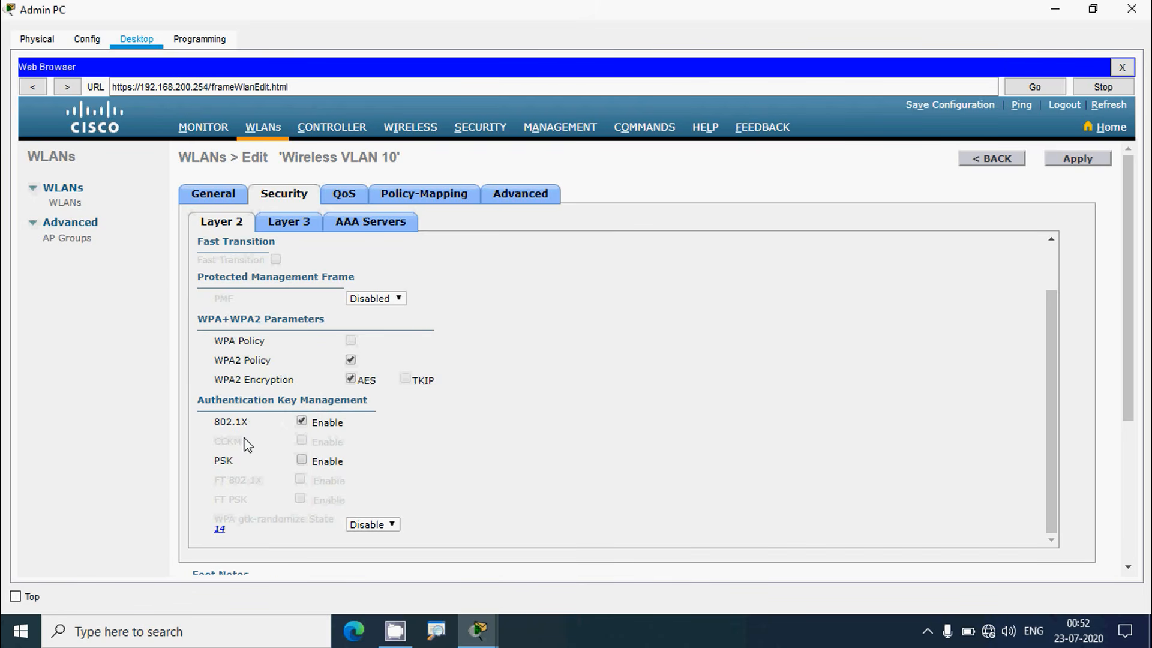
pyautogui.click(301, 459)
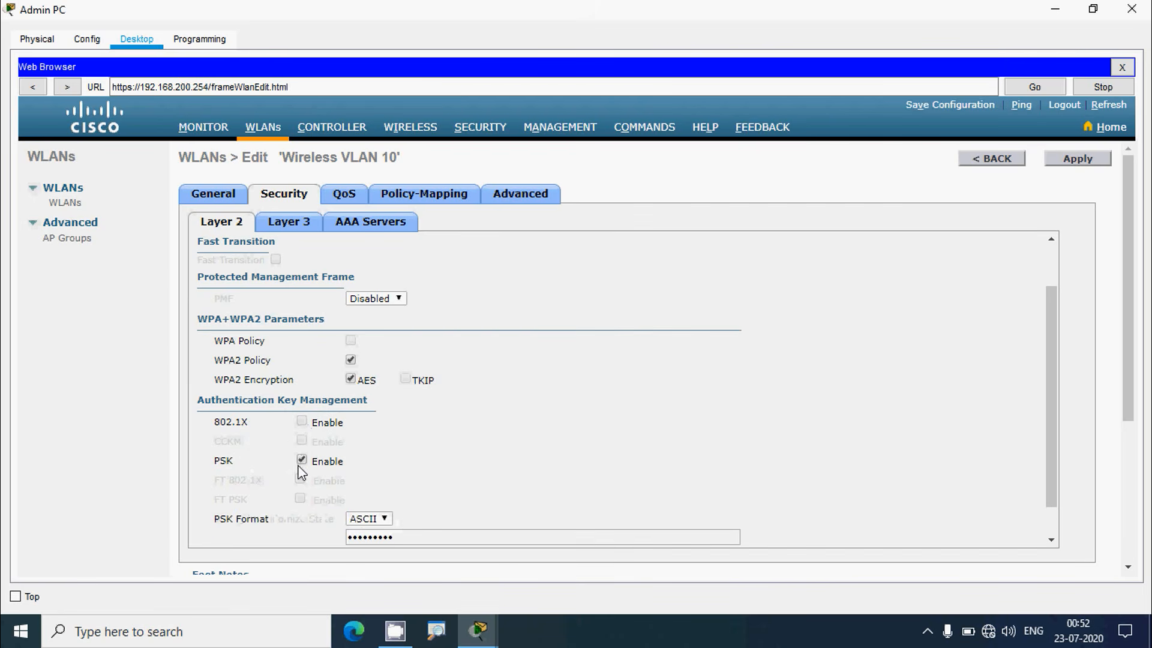
pyautogui.scroll(-1, 300, 468)
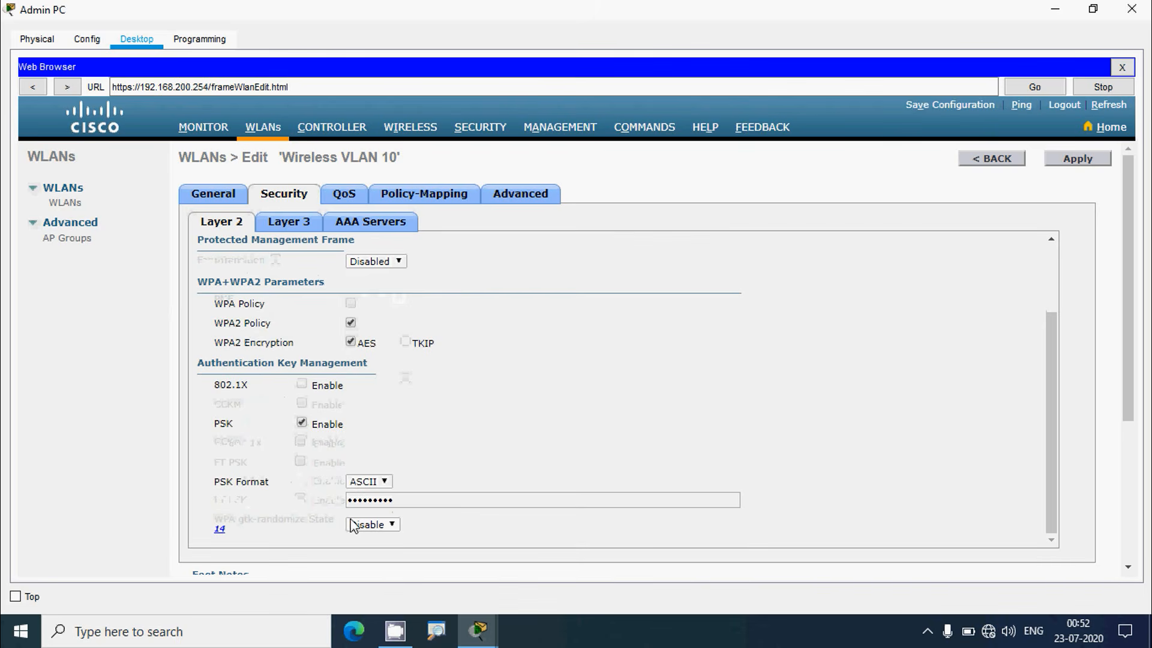
pyautogui.click(1092, 8)
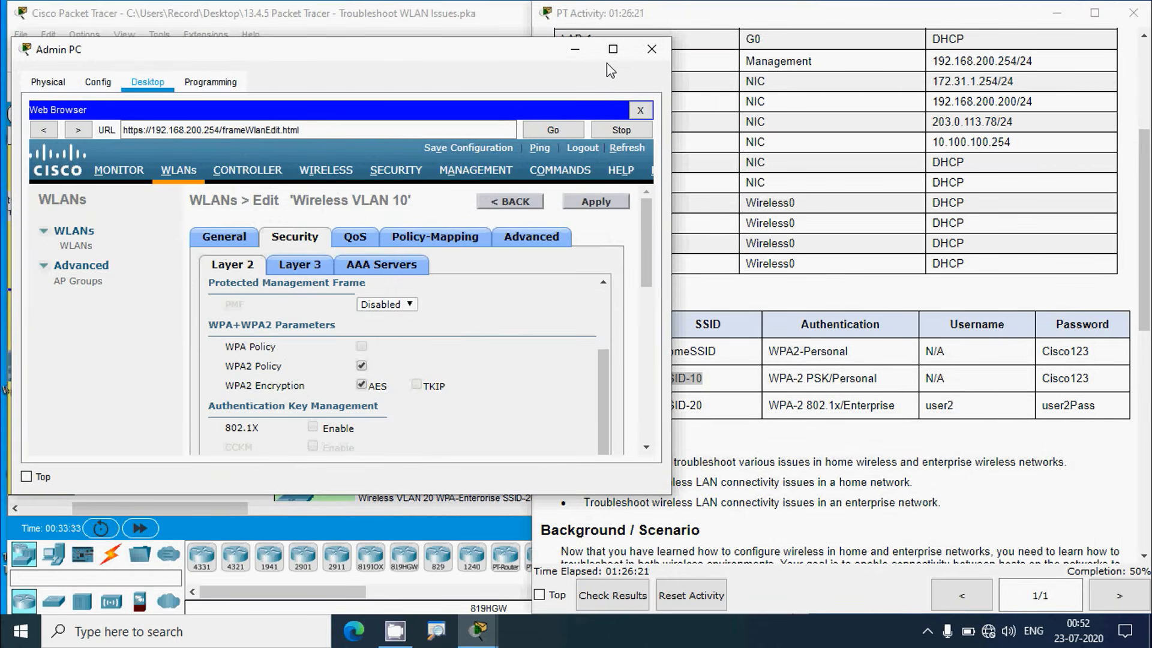
pyautogui.click(612, 48)
pyautogui.moveTo(393, 500); pyautogui.dragTo(278, 489)
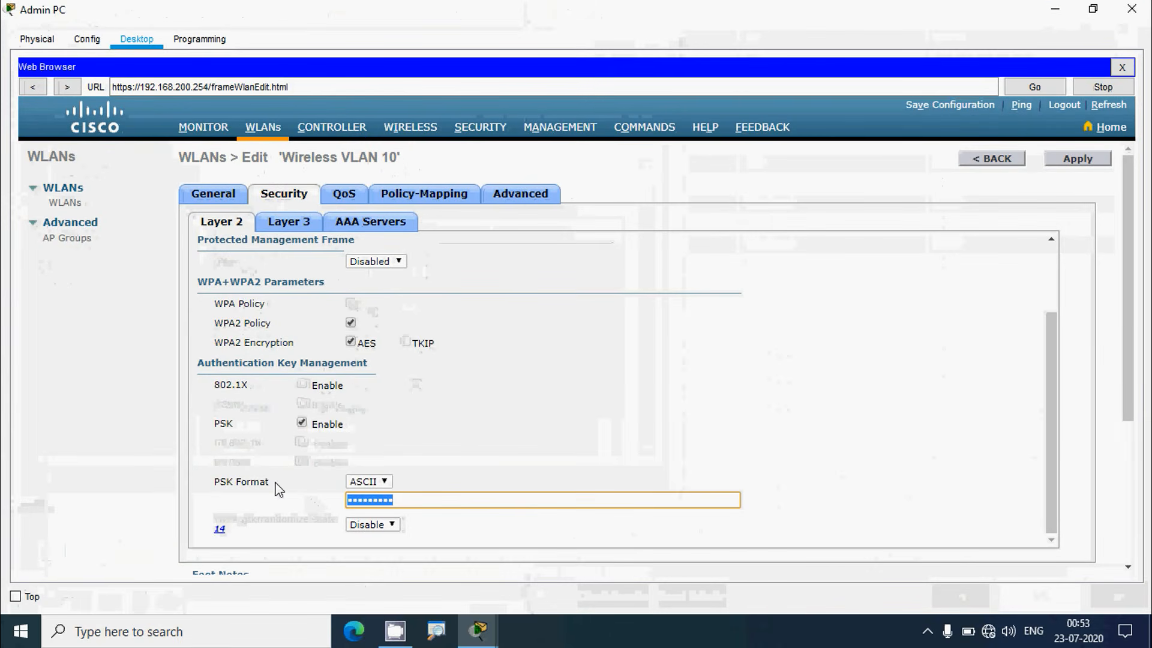
pyautogui.write('cisco')
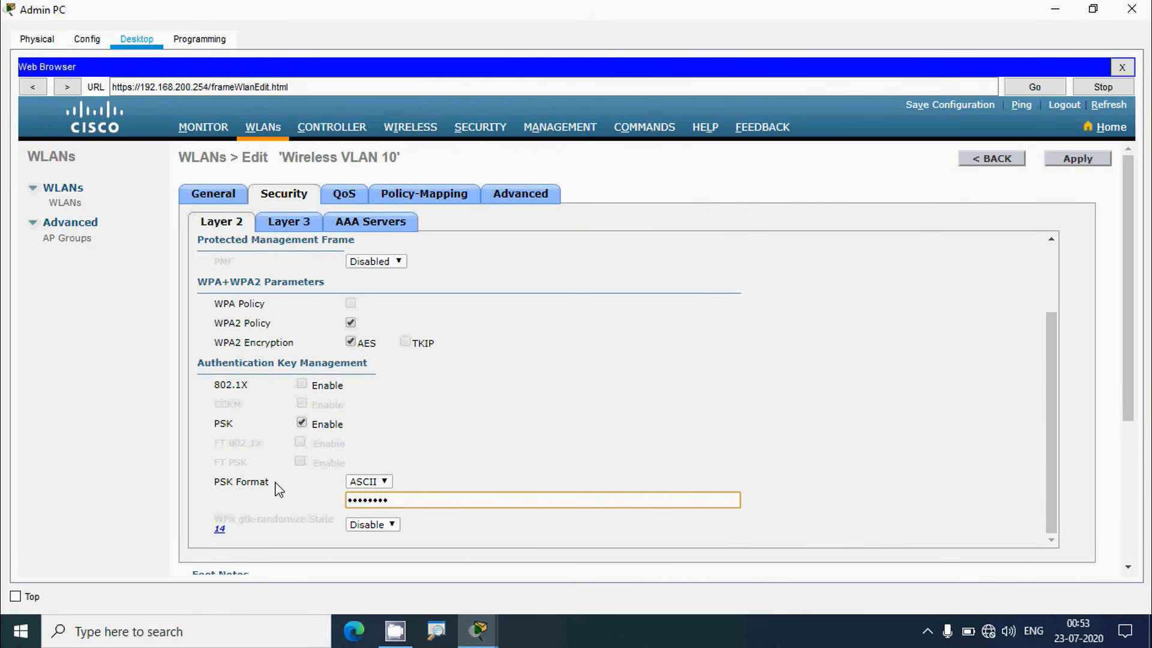
pyautogui.write('123')
# Review Wireless VLAN 10's Layer 3, AAA Servers and Advanced settings
pyautogui.click(296, 227)
pyautogui.click(354, 227)
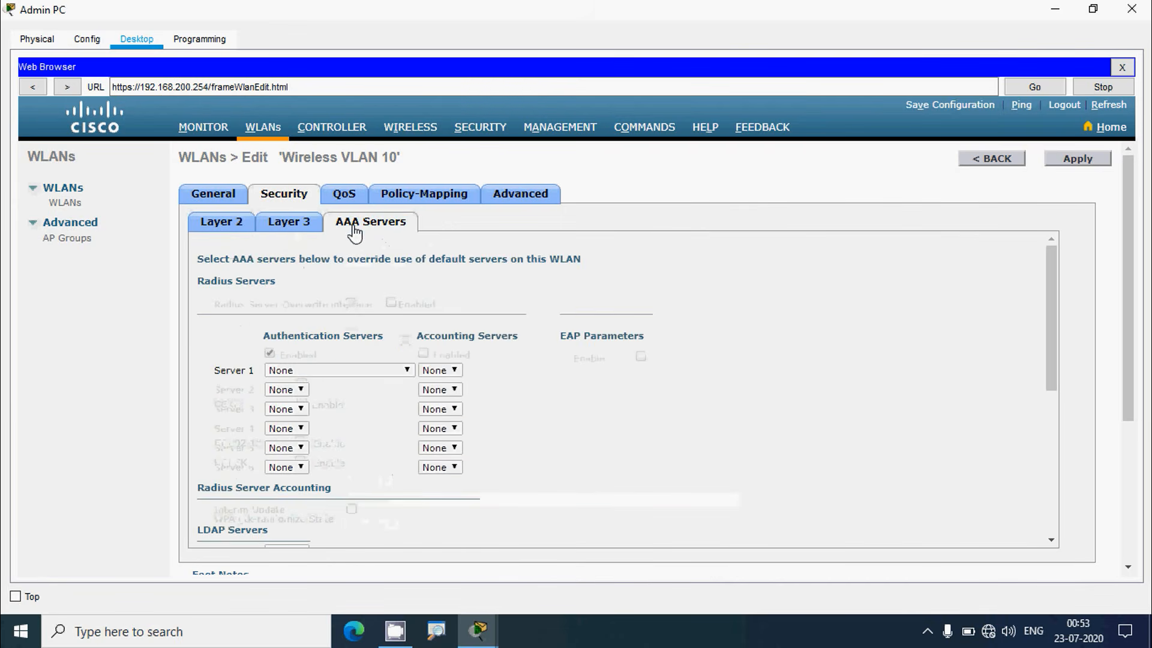
pyautogui.click(237, 227)
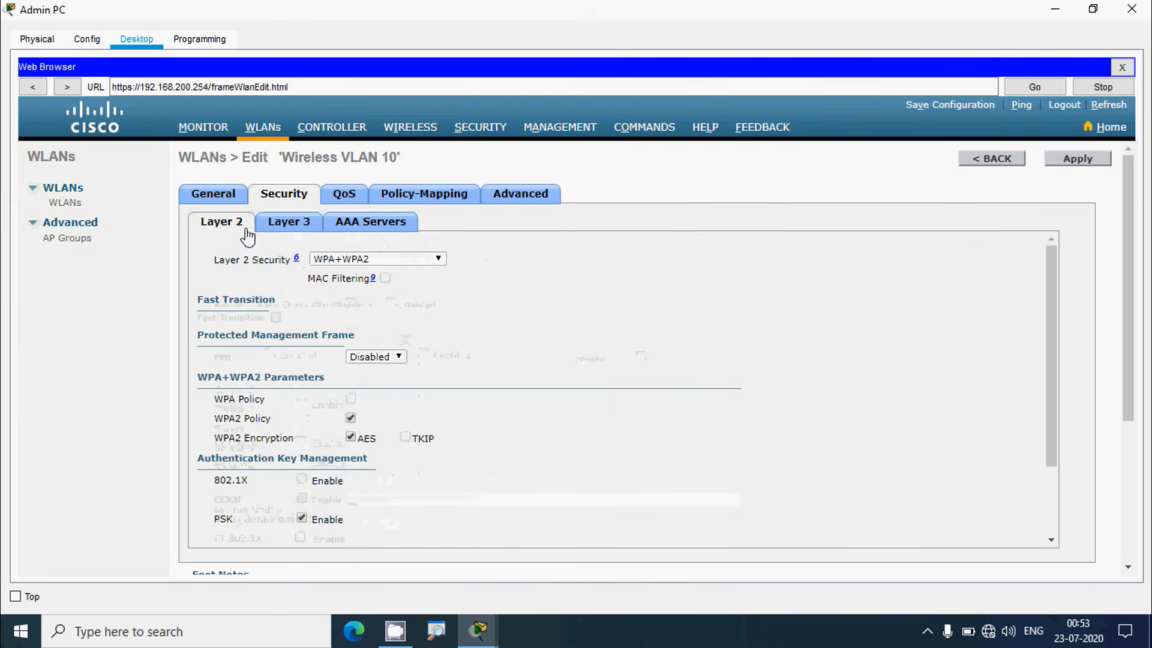
pyautogui.click(487, 200)
pyautogui.scroll(-6, 522, 395)
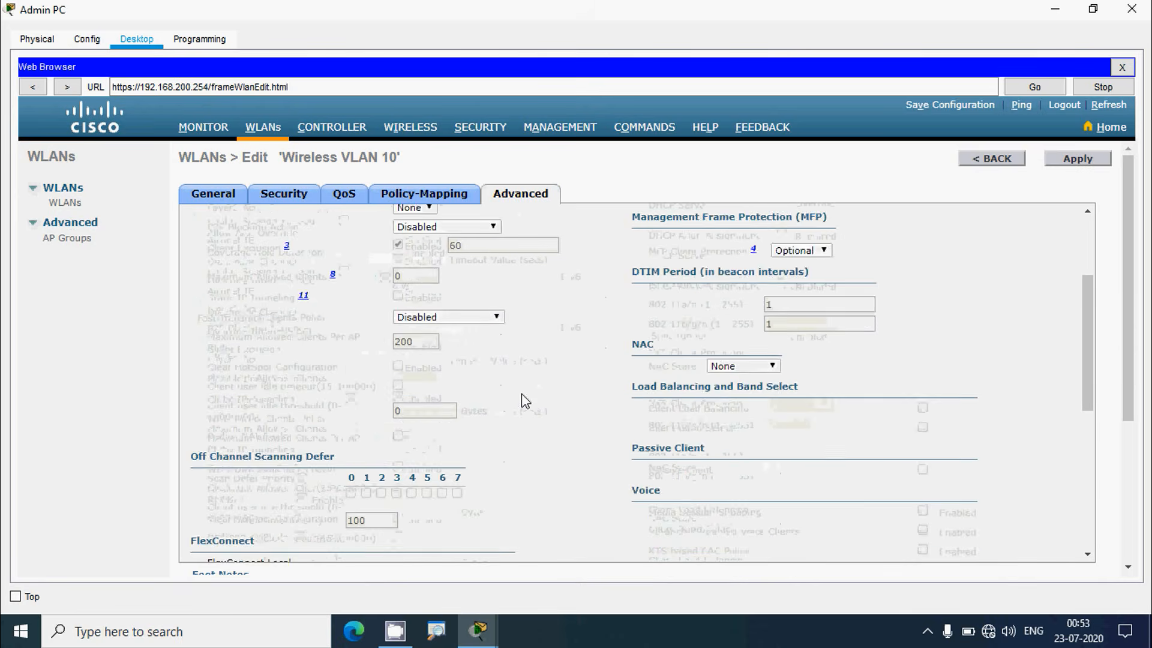
pyautogui.scroll(-1, 315, 420)
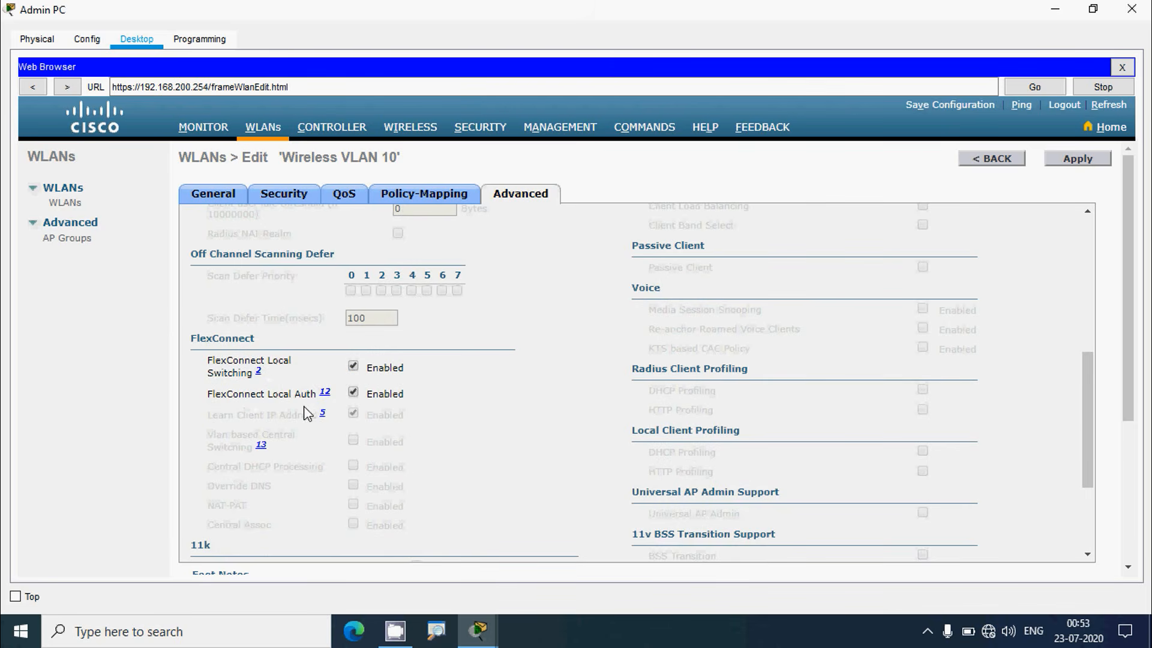
pyautogui.scroll(10, 525, 399)
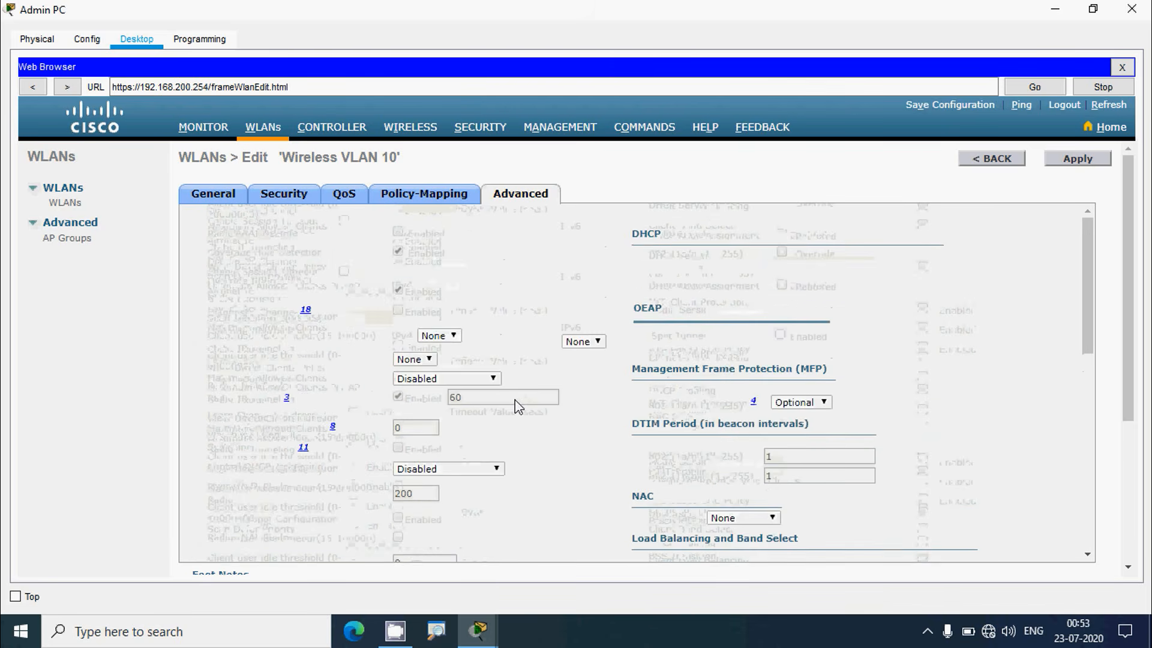
# Apply and confirm the WLAN changes, giving [WPA2][Auth(PSK)] security
pyautogui.click(1093, 9)
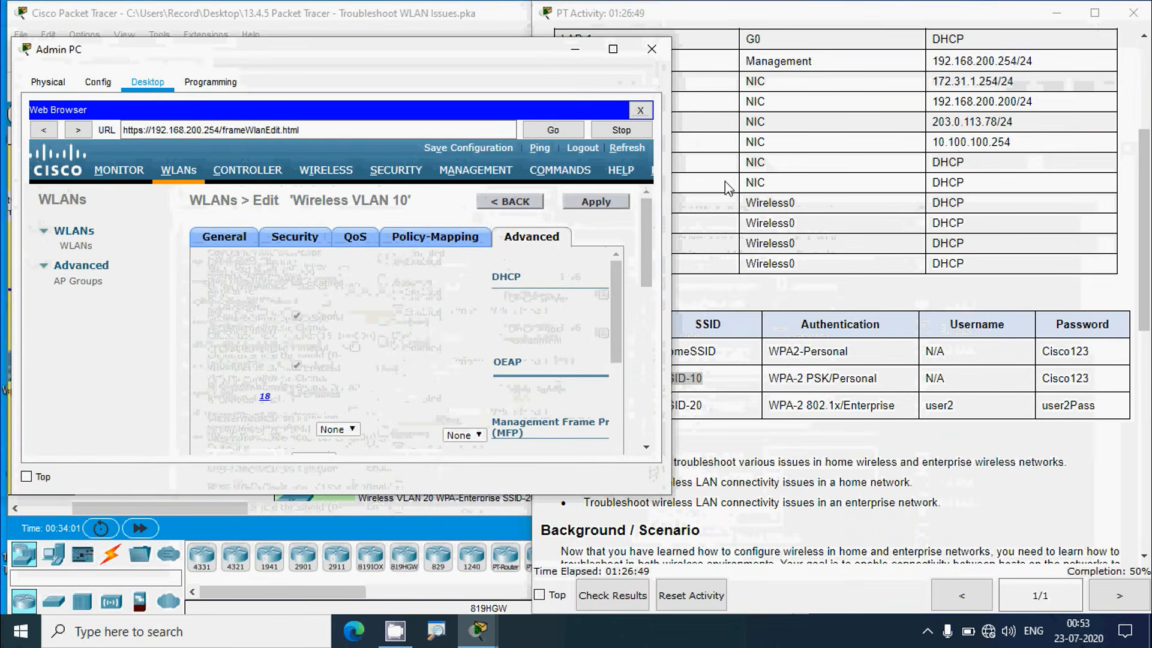
pyautogui.click(607, 205)
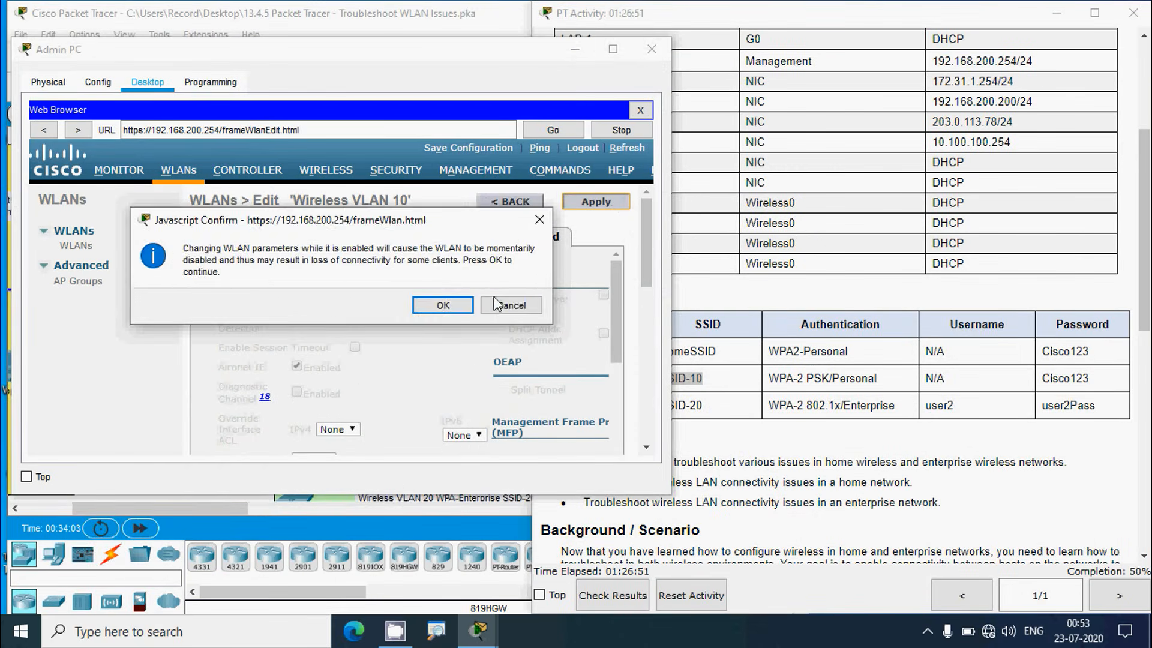
pyautogui.click(442, 304)
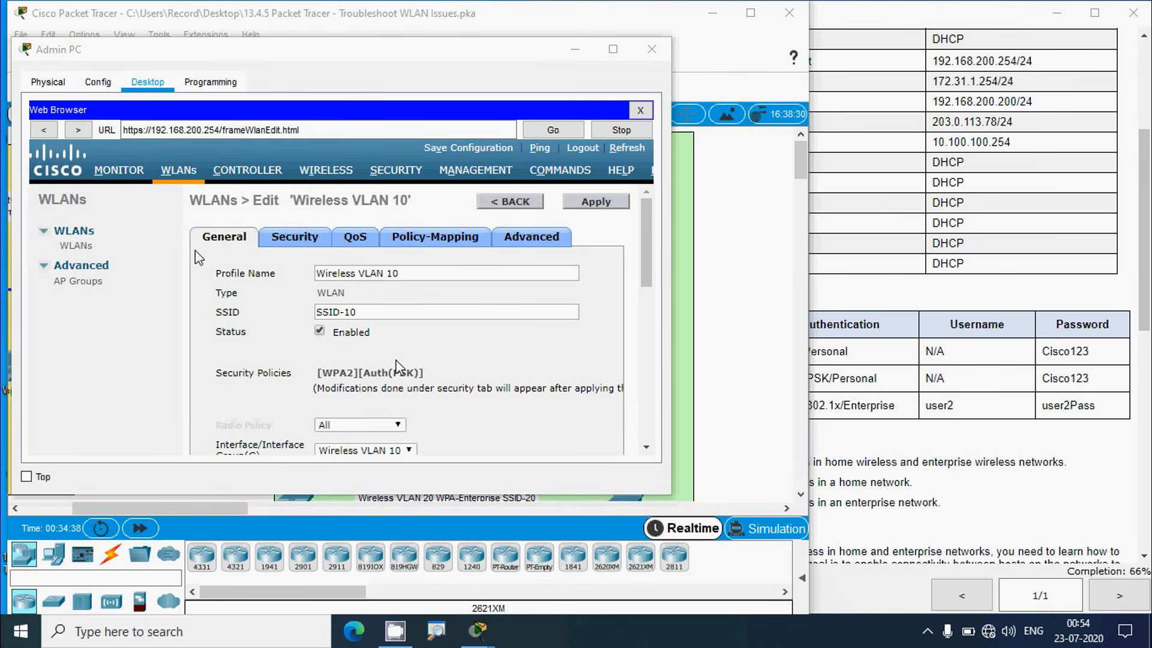
# Minimize the Admin PC window, check Laptop1's IP Configuration, then reopen Laptop1's window
pyautogui.click(575, 56)
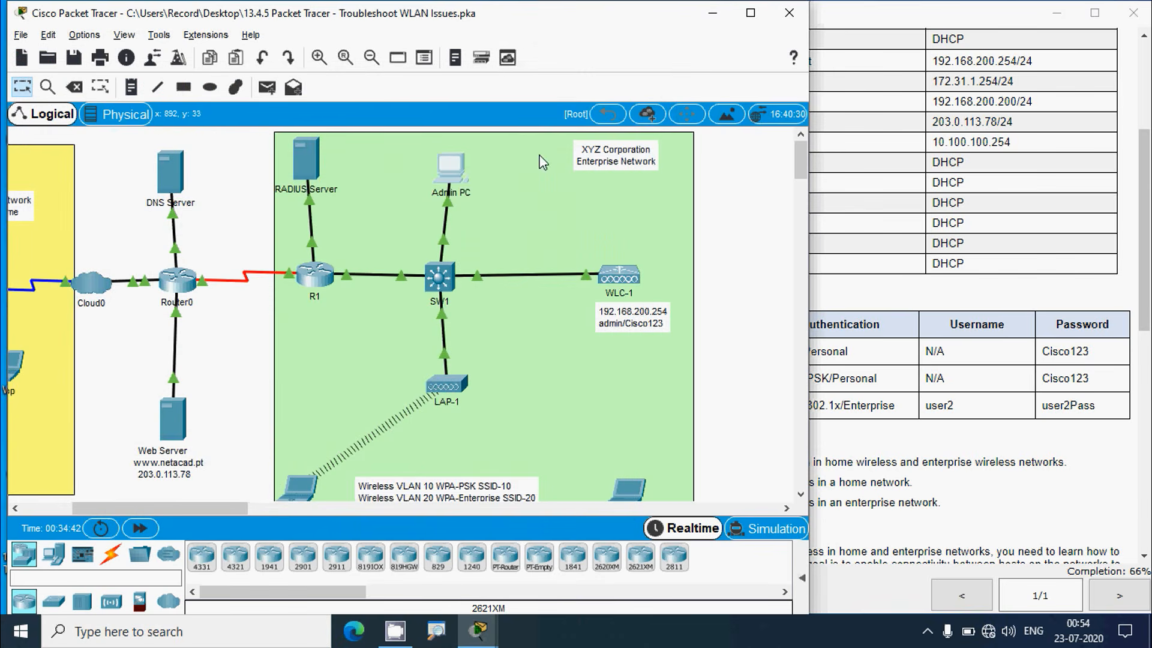
pyautogui.scroll(-1, 429, 461)
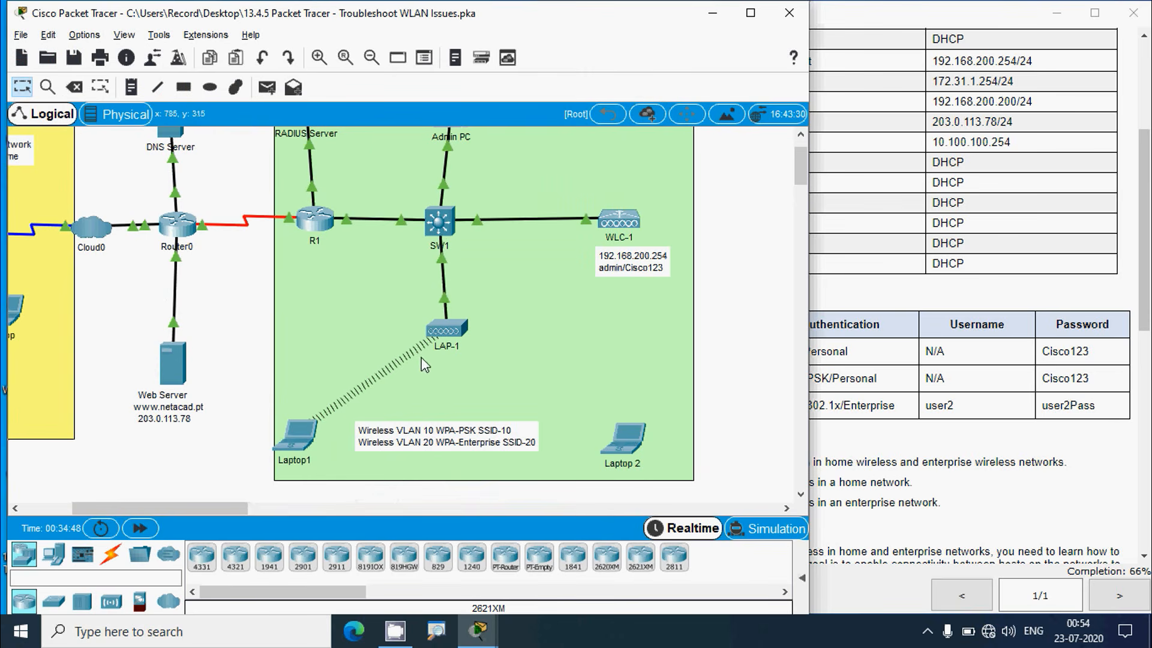
pyautogui.click(303, 442)
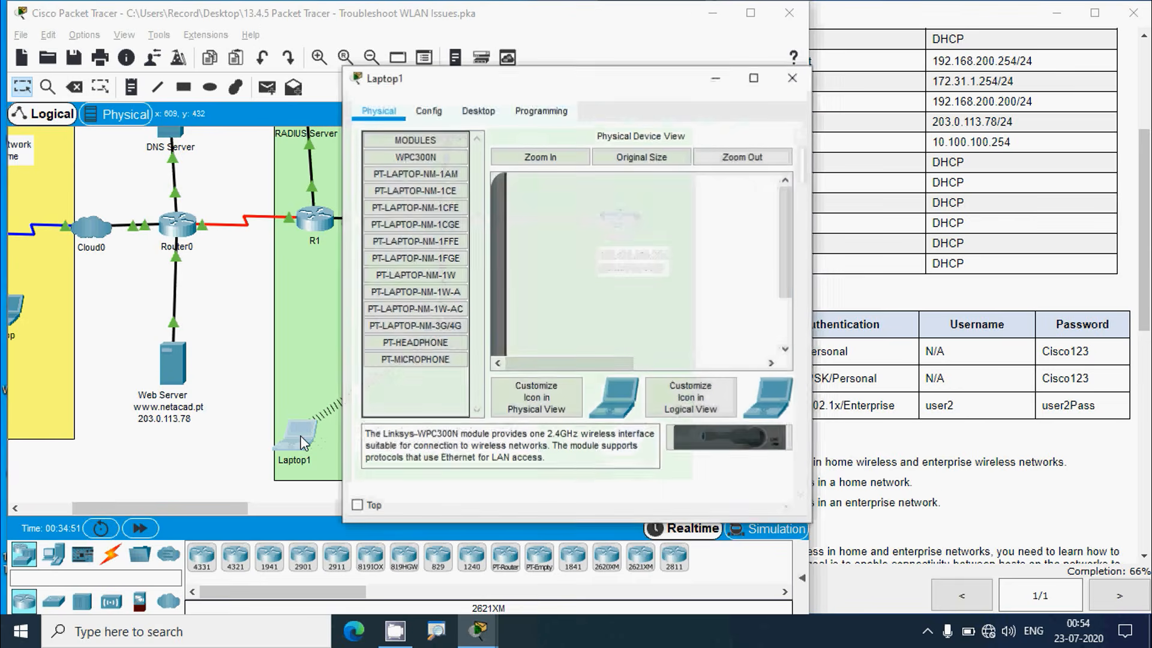
pyautogui.click(479, 113)
pyautogui.click(434, 166)
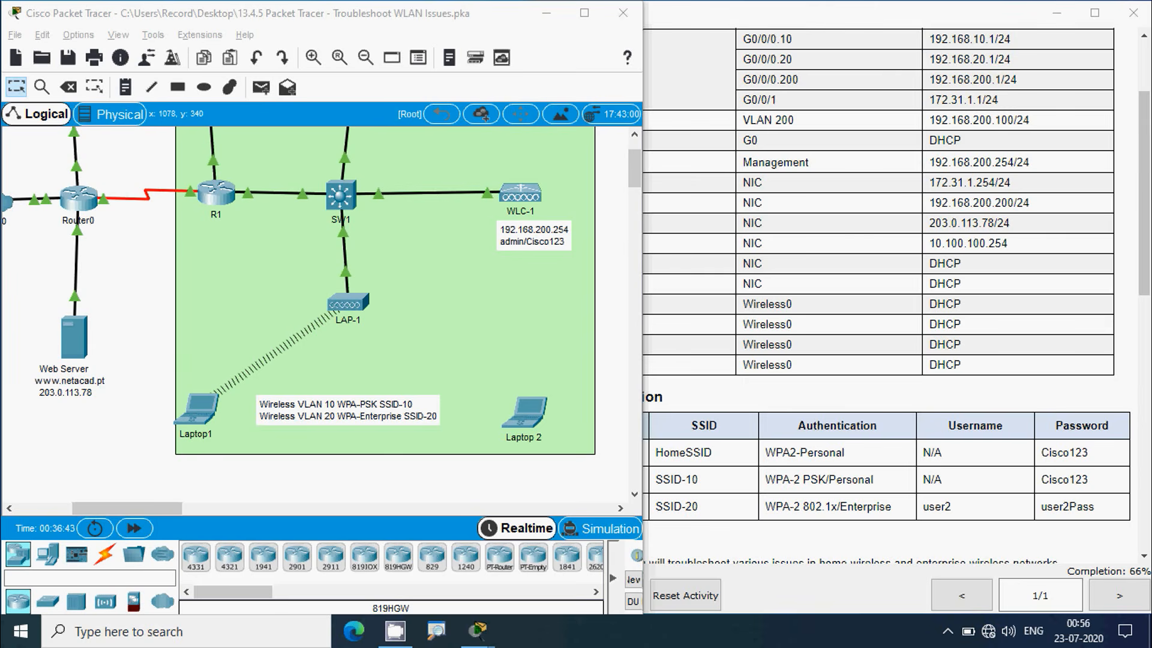
pyautogui.moveTo(149, 504); pyautogui.dragTo(138, 508)
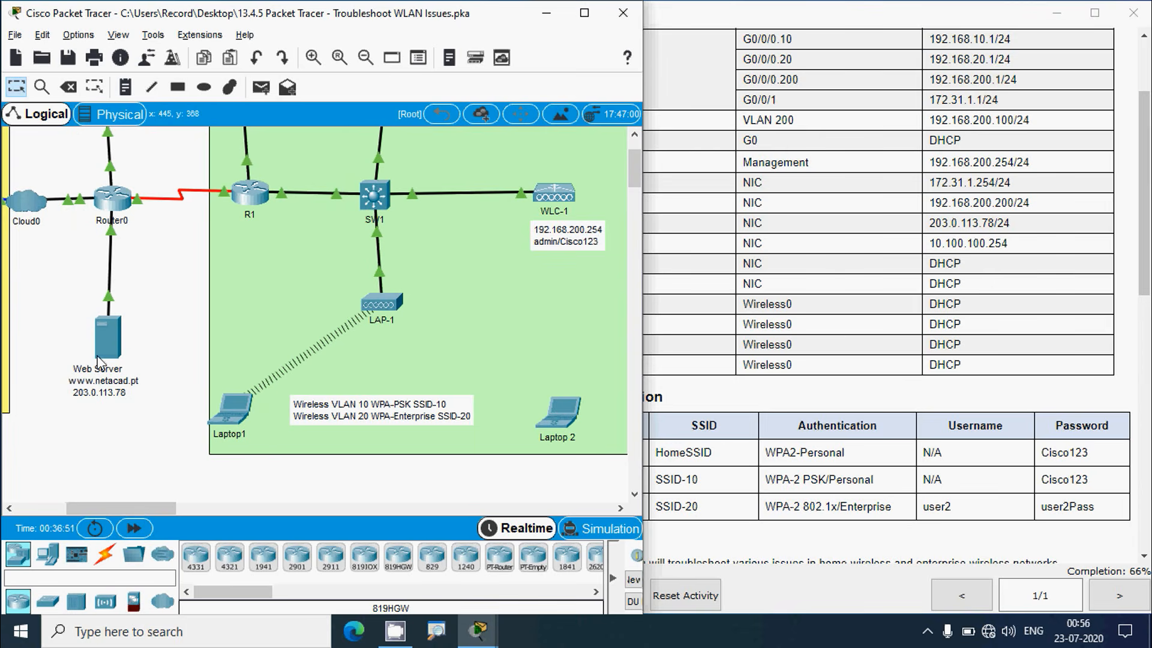
pyautogui.moveTo(97, 358)
pyautogui.click(232, 408)
# Ping the web server 203.0.113.78 from Laptop1's Command Prompt, getting 4 of 4 replies
pyautogui.click(478, 111)
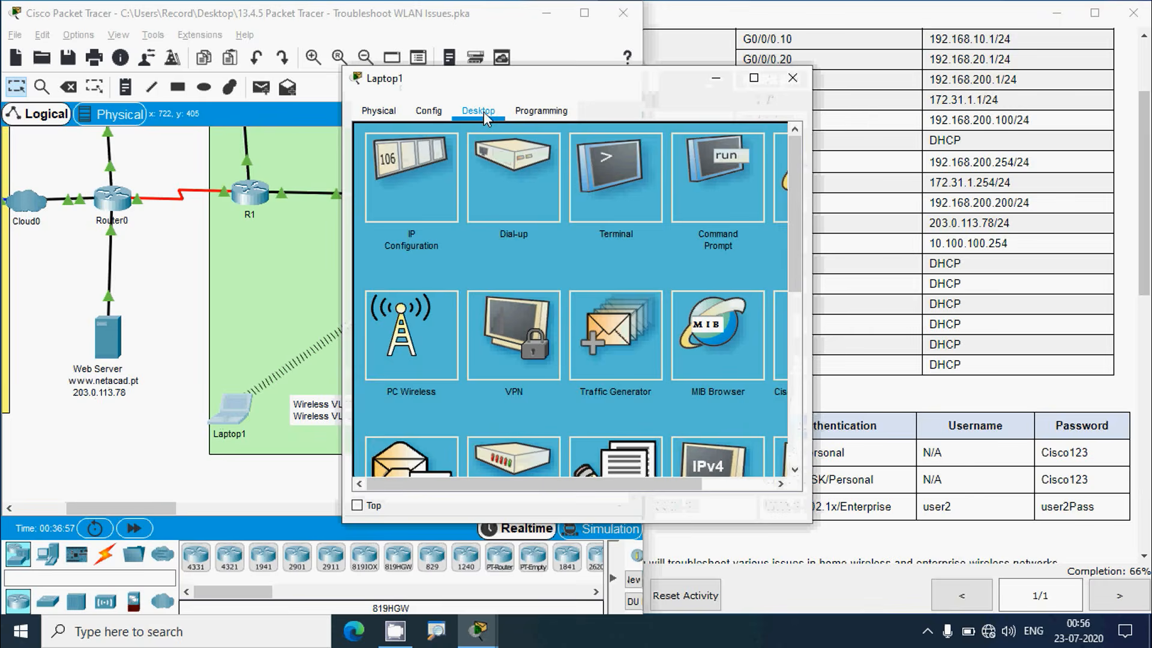
pyautogui.click(702, 207)
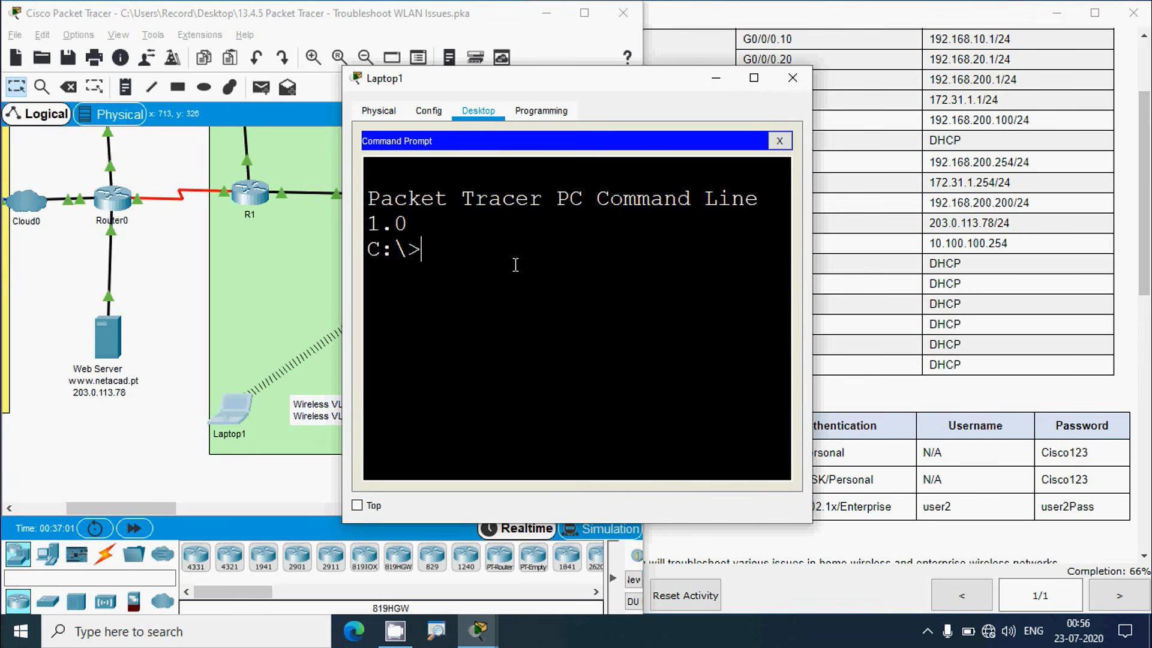
pyautogui.write('ping 203')
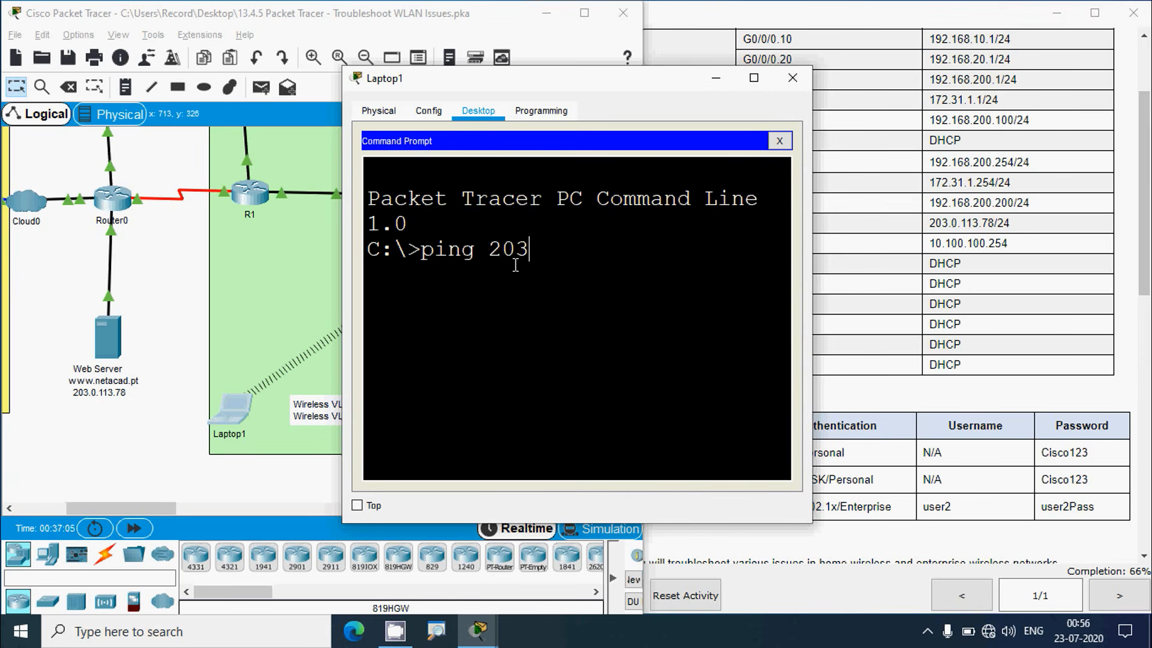
pyautogui.write('.0.113.78')
pyautogui.press('Return')
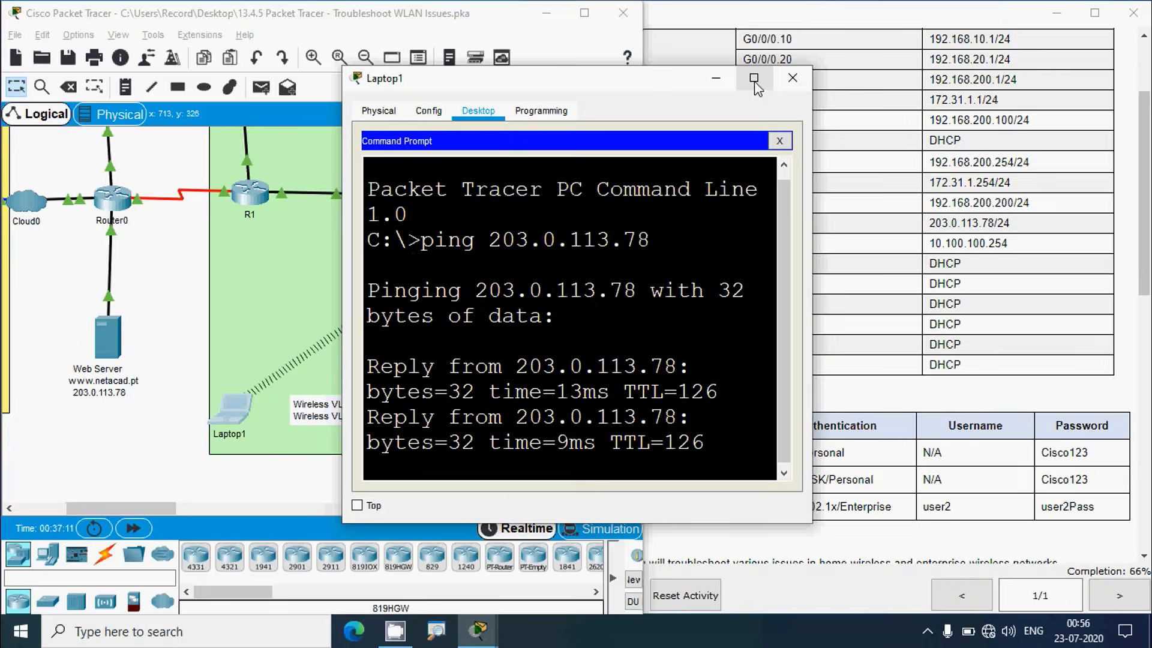
pyautogui.click(754, 78)
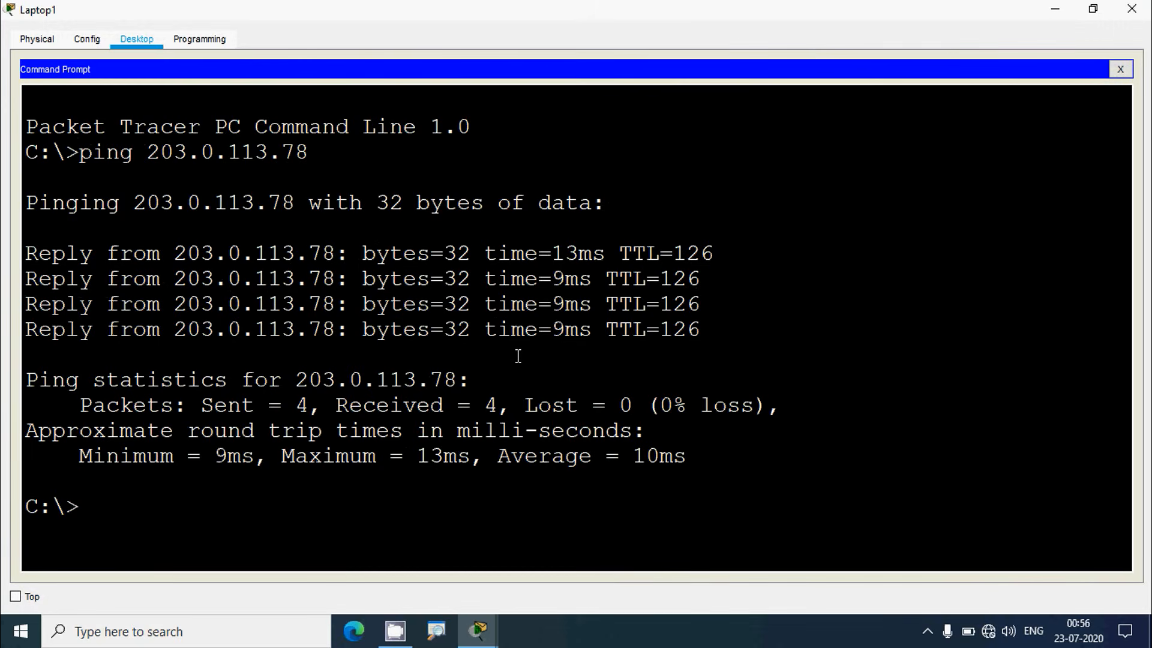
pyautogui.click(1119, 69)
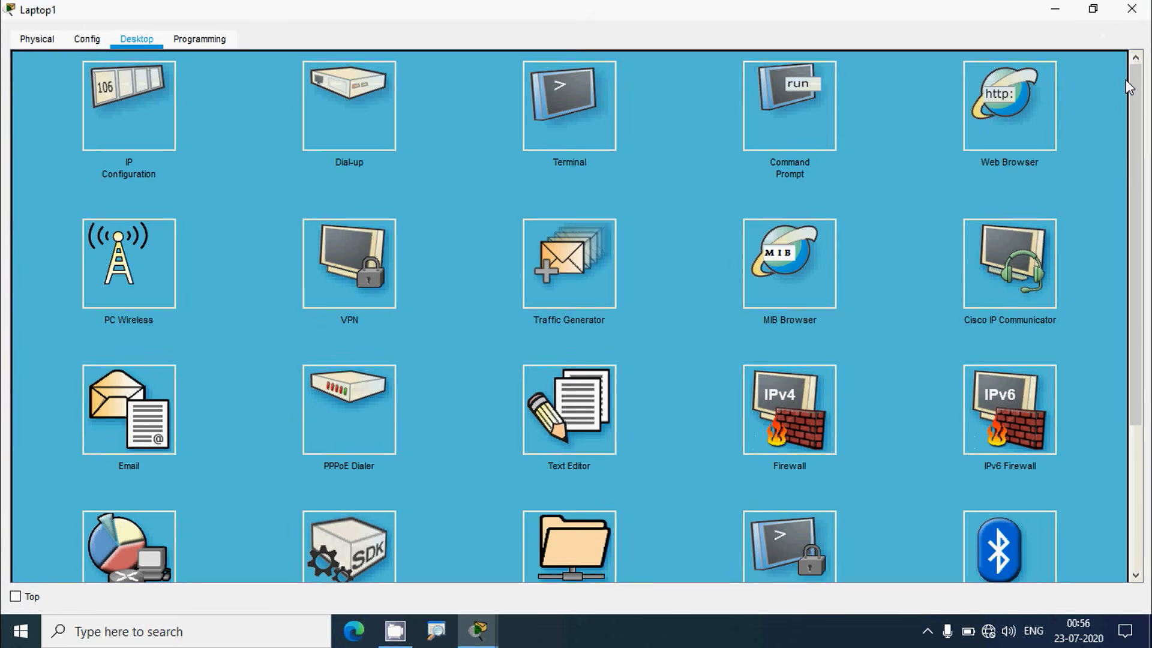
pyautogui.click(1019, 125)
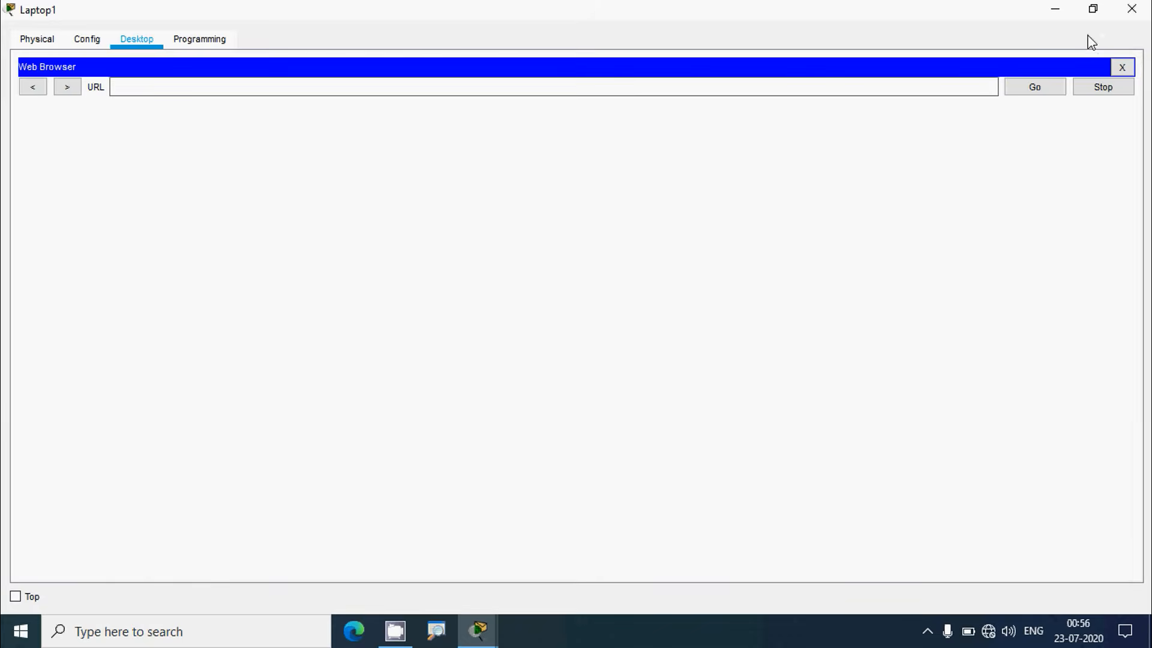
pyautogui.click(1093, 9)
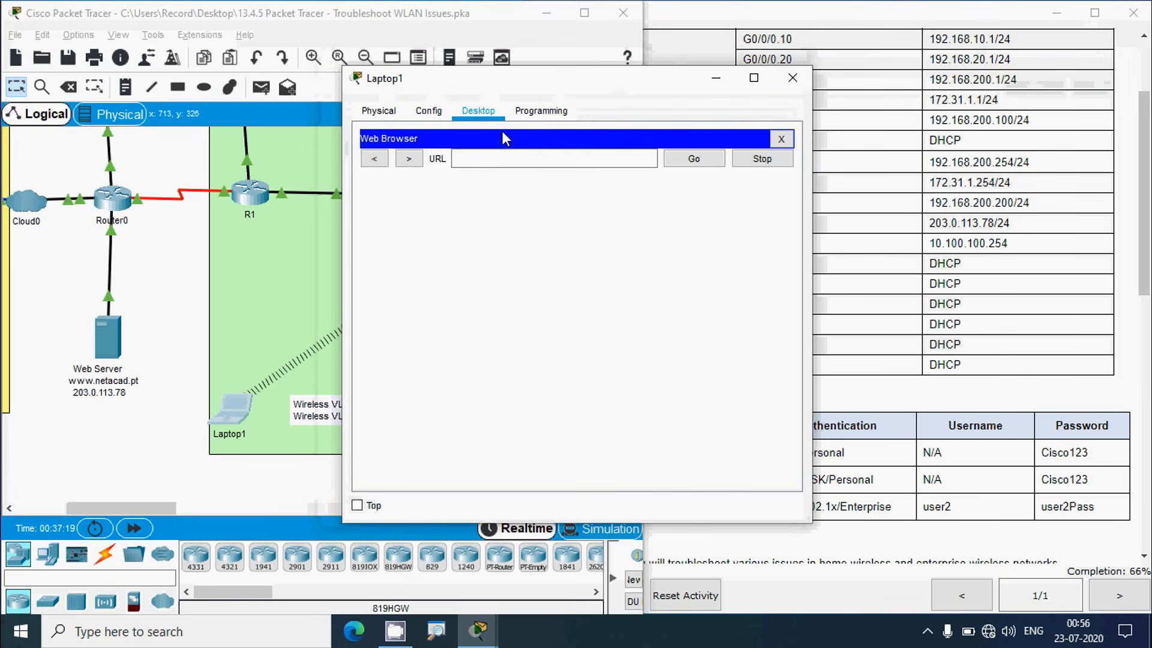
pyautogui.click(484, 159)
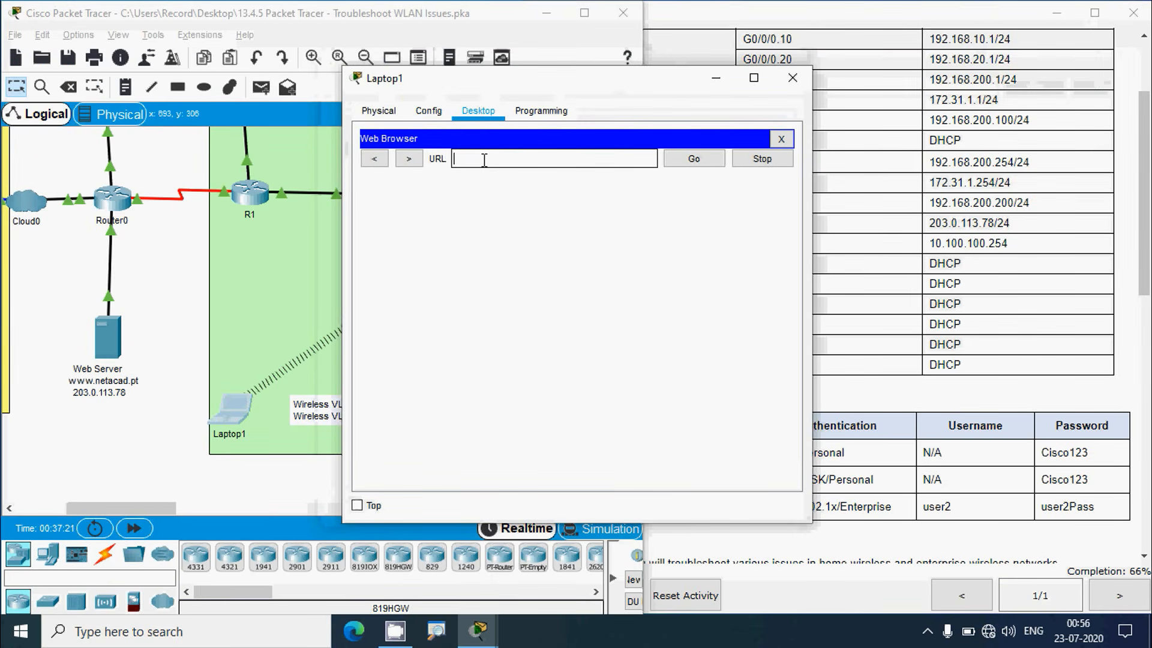
pyautogui.write('www.netacad.pt')
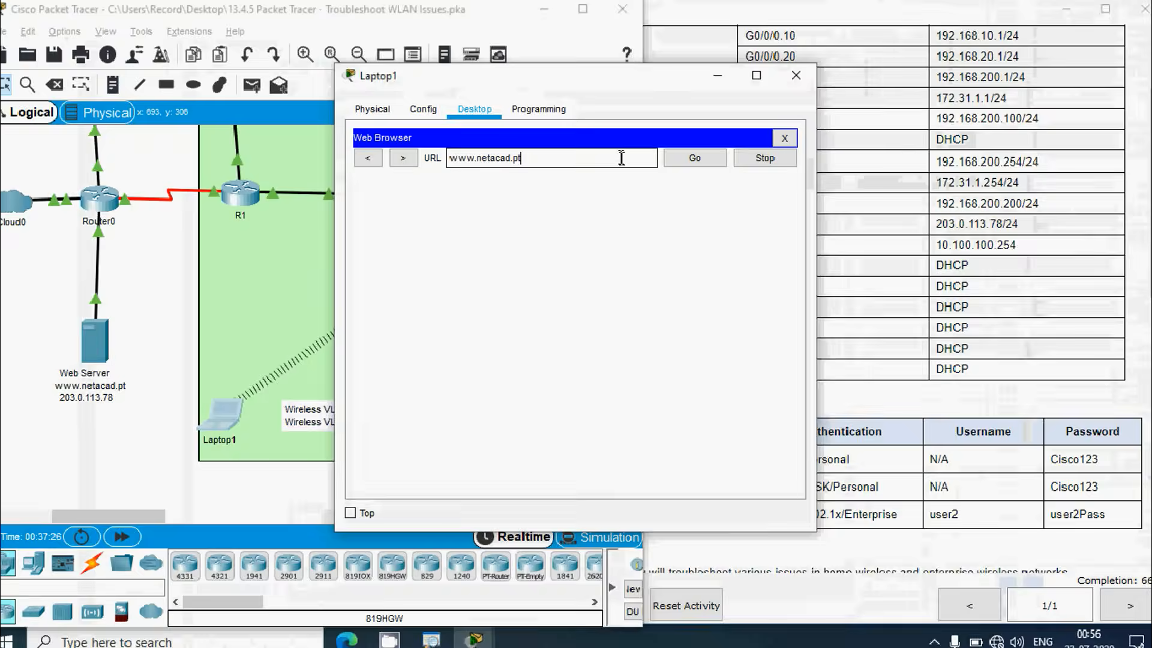
pyautogui.click(694, 159)
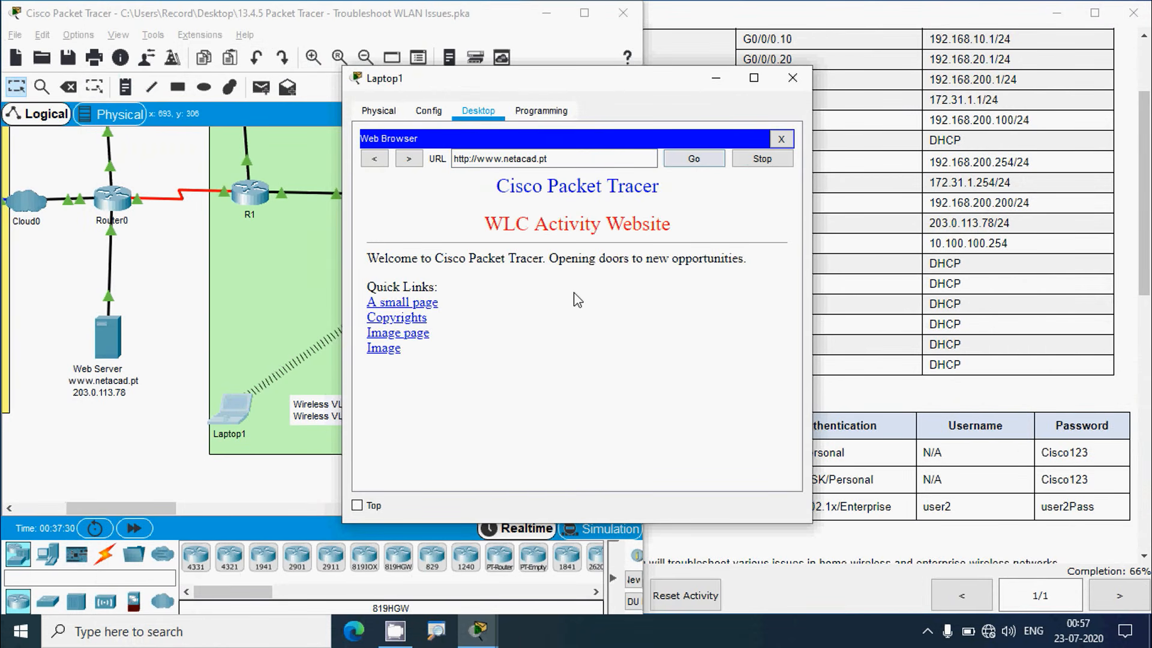
pyautogui.click(793, 78)
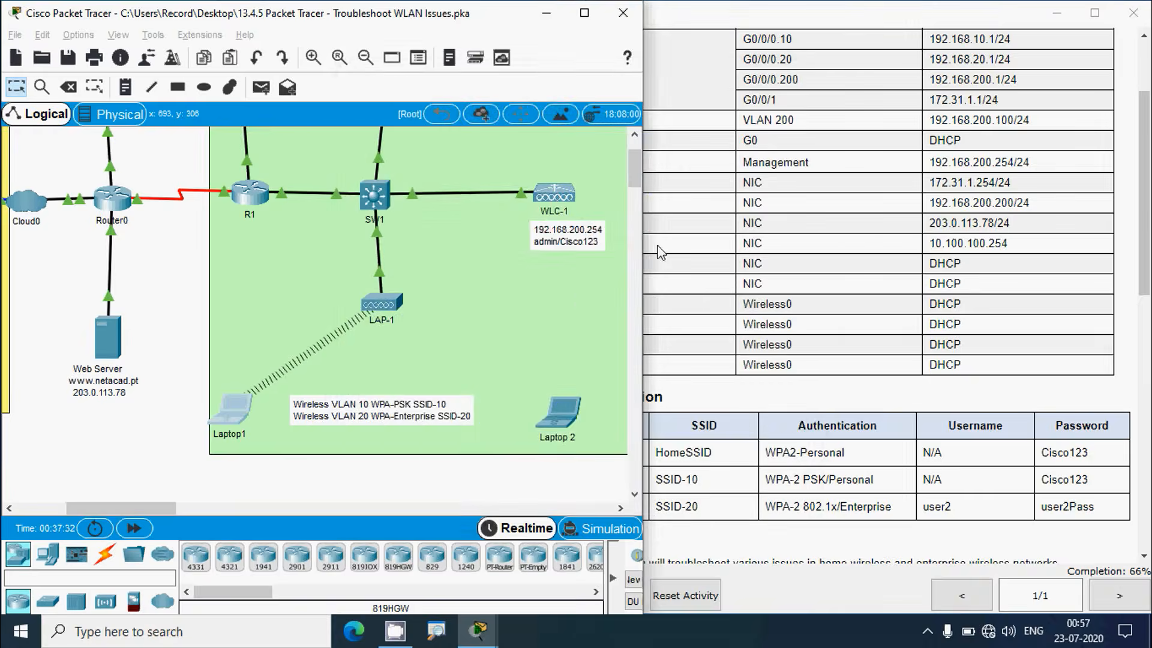
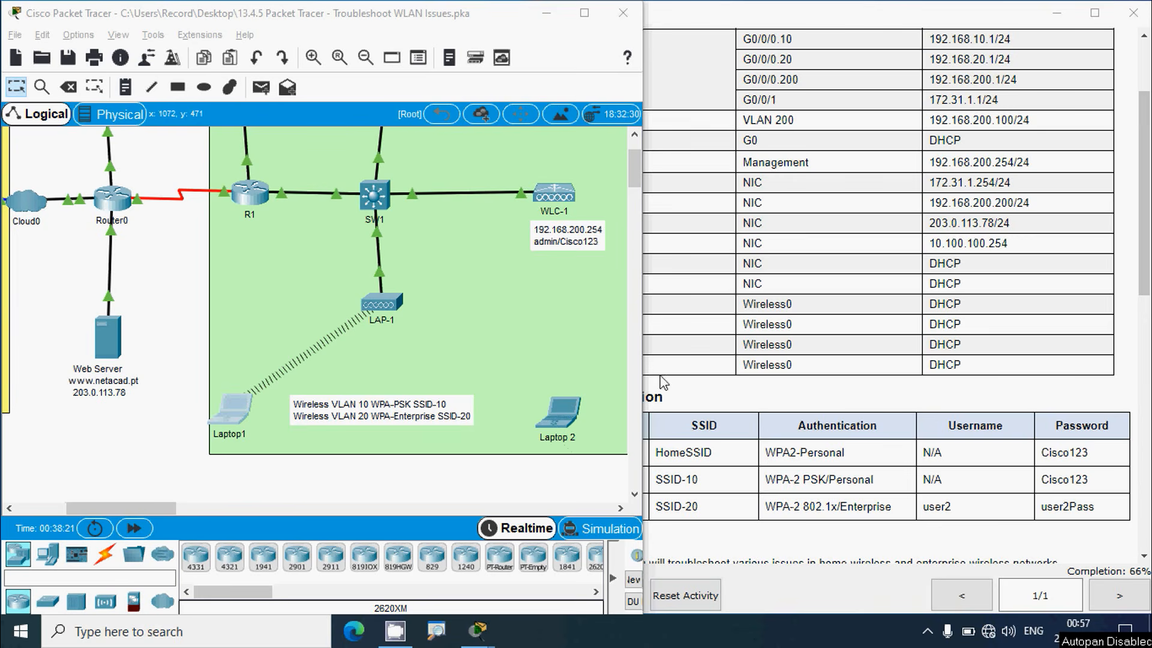
# Open the WLC web page on the Admin PC and list the configured WLANs
pyautogui.moveTo(637, 179); pyautogui.dragTo(639, 170)
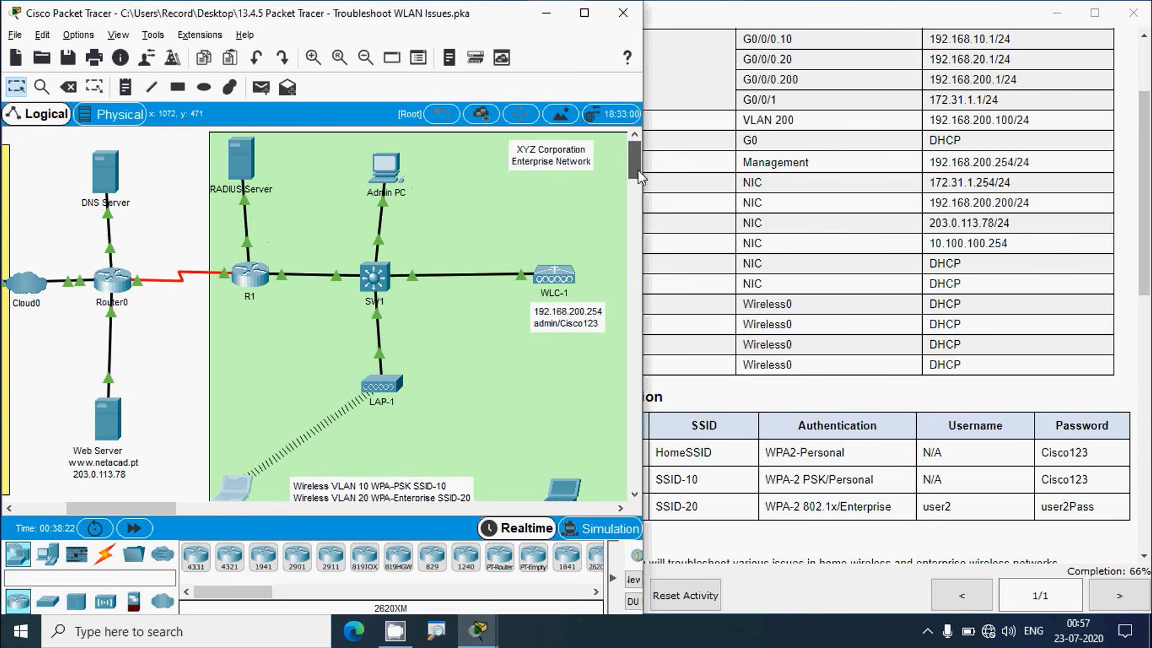
pyautogui.click(386, 170)
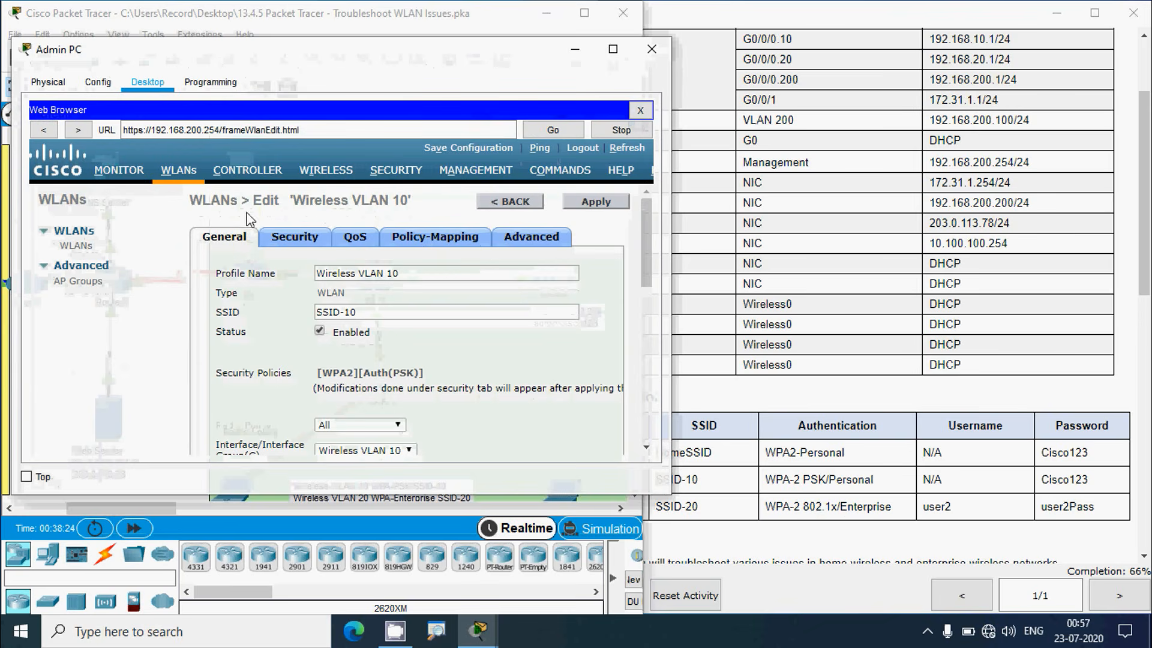
pyautogui.click(74, 234)
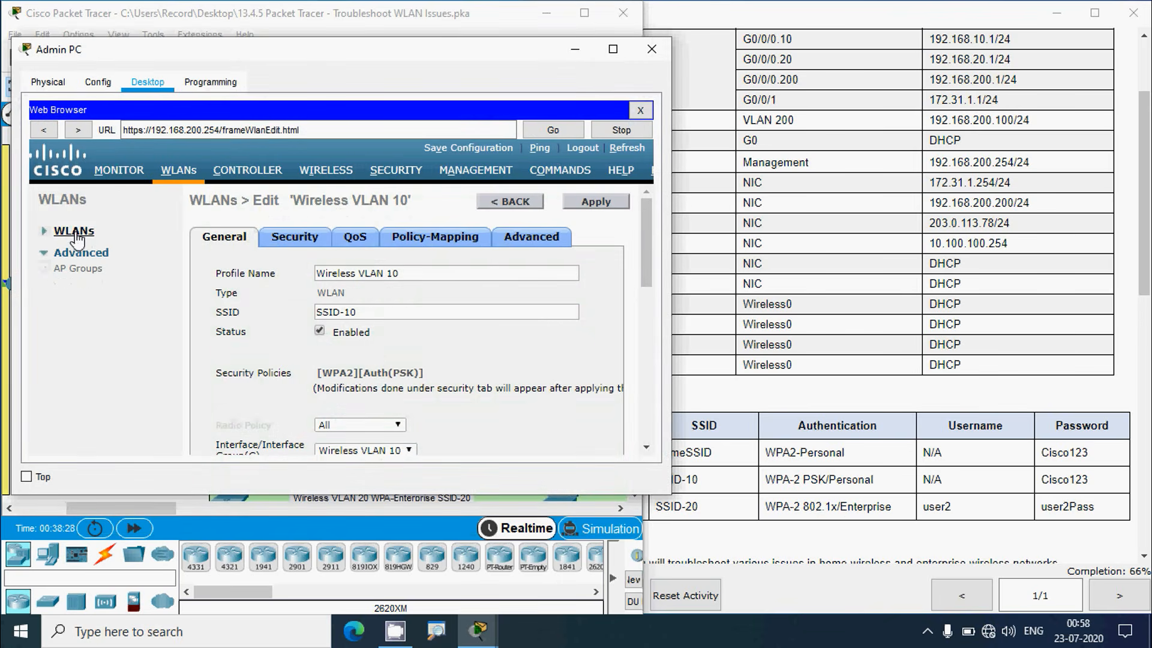
pyautogui.click(75, 232)
pyautogui.click(75, 246)
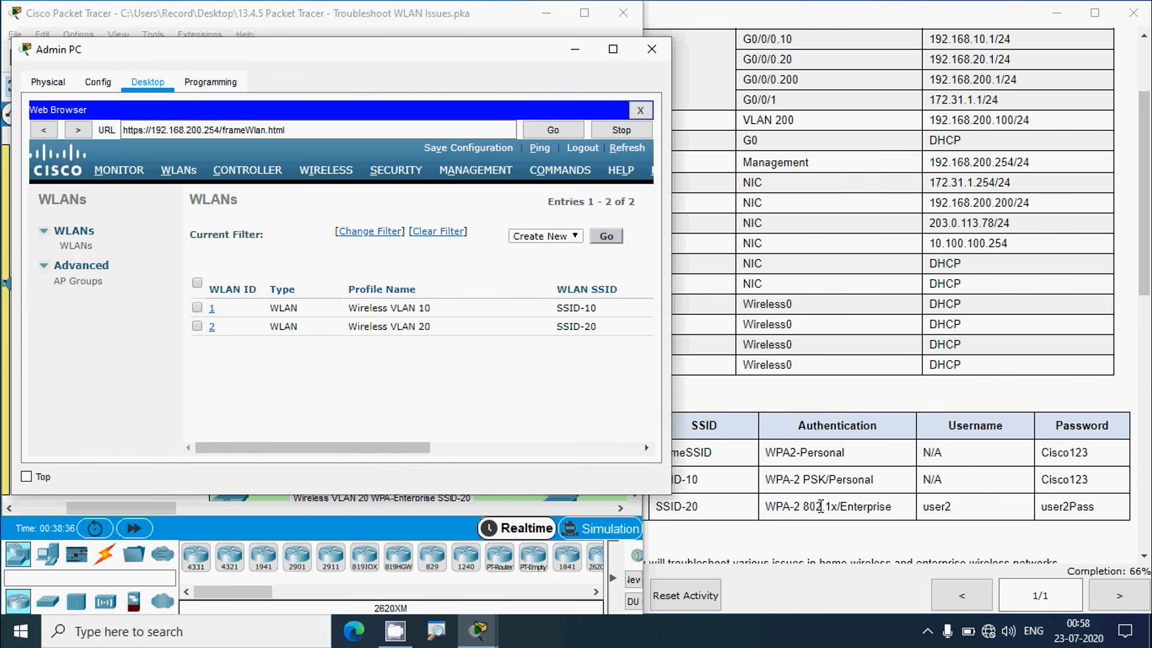
# Compare the WLAN list with the activity instructions, highlighting SSID-20 and its 802.1x/Enterprise requirement
pyautogui.click(739, 511)
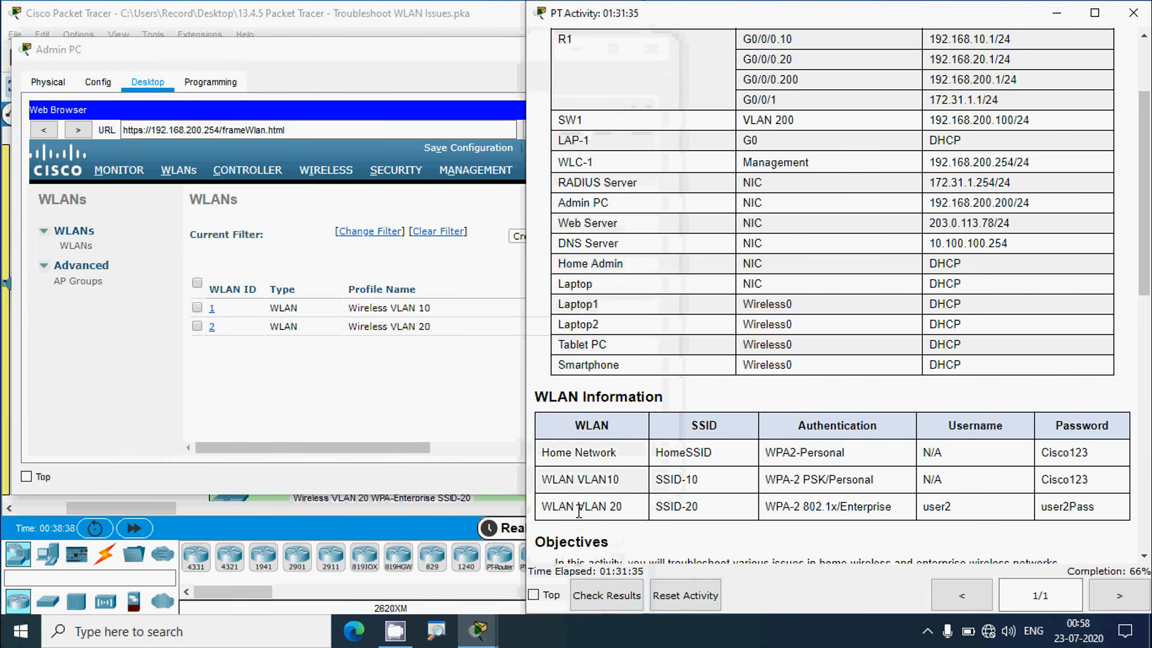
pyautogui.moveTo(554, 510); pyautogui.dragTo(640, 516)
pyautogui.click(360, 376)
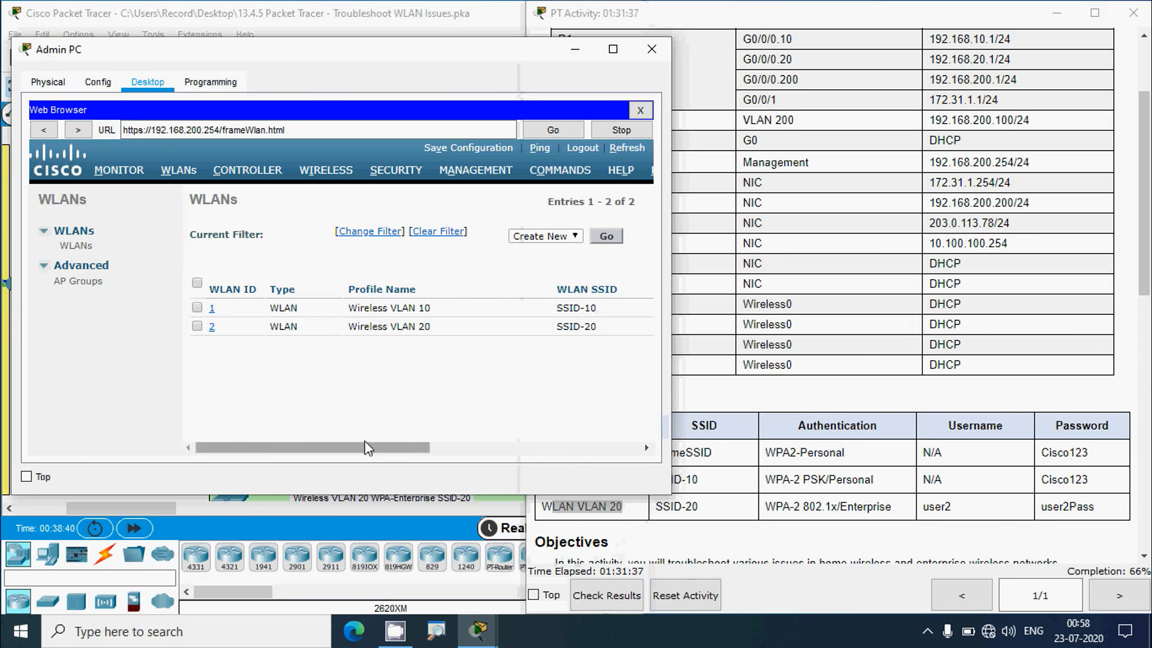
pyautogui.moveTo(369, 448); pyautogui.dragTo(418, 427)
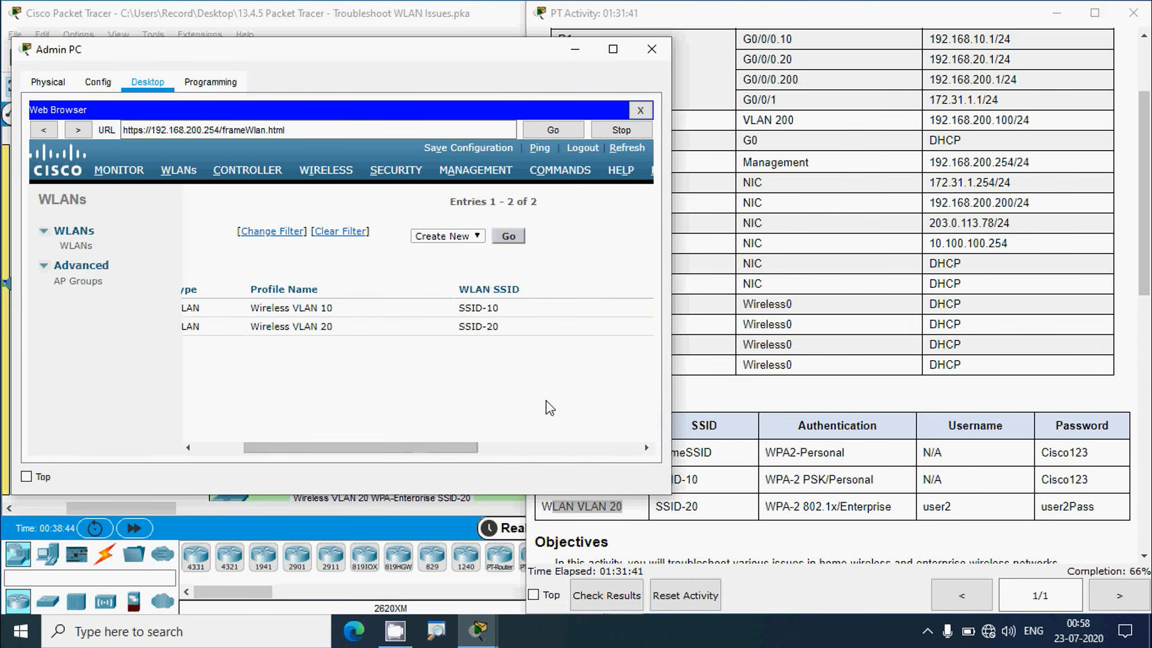
pyautogui.moveTo(733, 515); pyautogui.dragTo(638, 503)
pyautogui.click(438, 450)
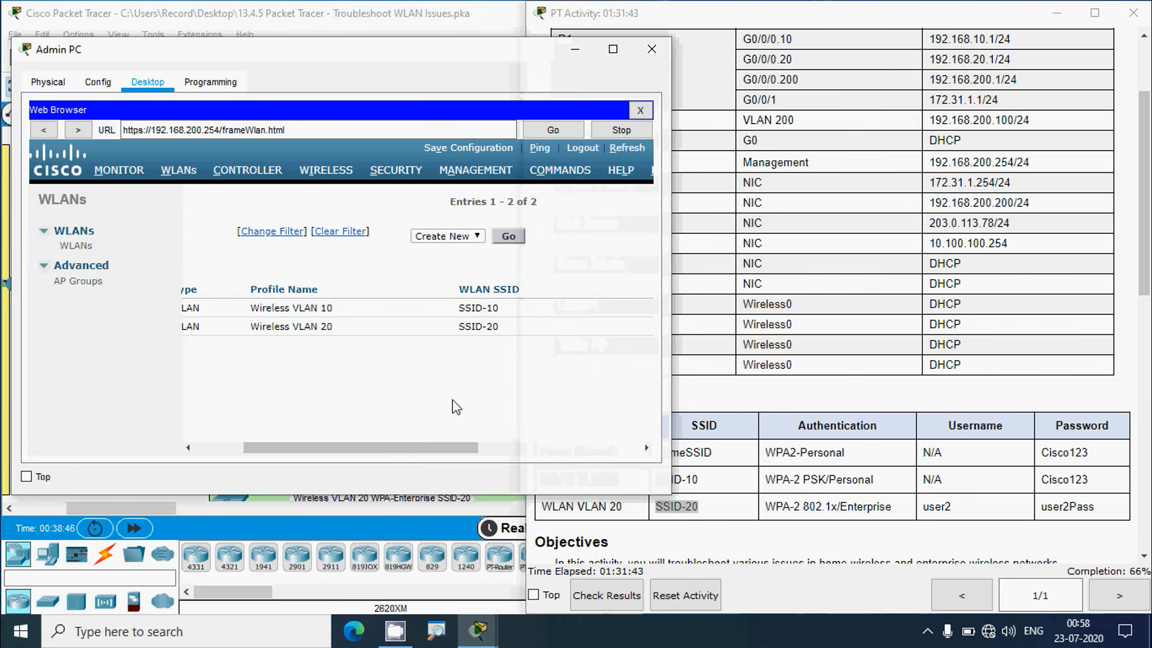
pyautogui.moveTo(437, 450); pyautogui.dragTo(551, 443)
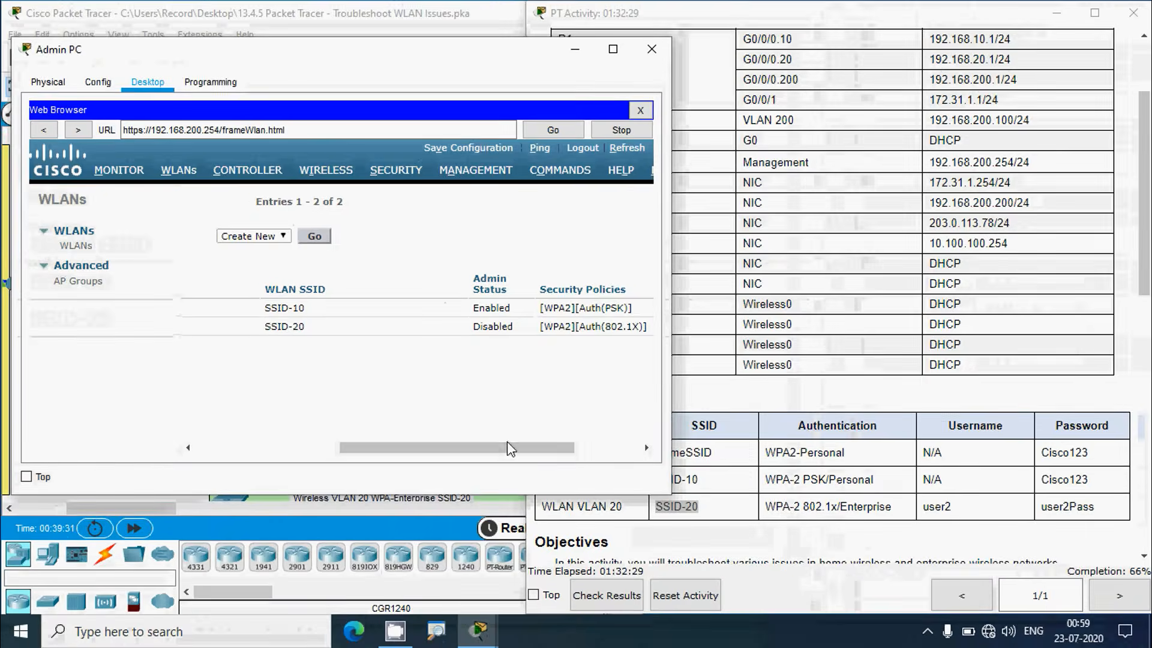
pyautogui.moveTo(515, 549); pyautogui.dragTo(614, 556)
pyautogui.moveTo(555, 447); pyautogui.dragTo(556, 447)
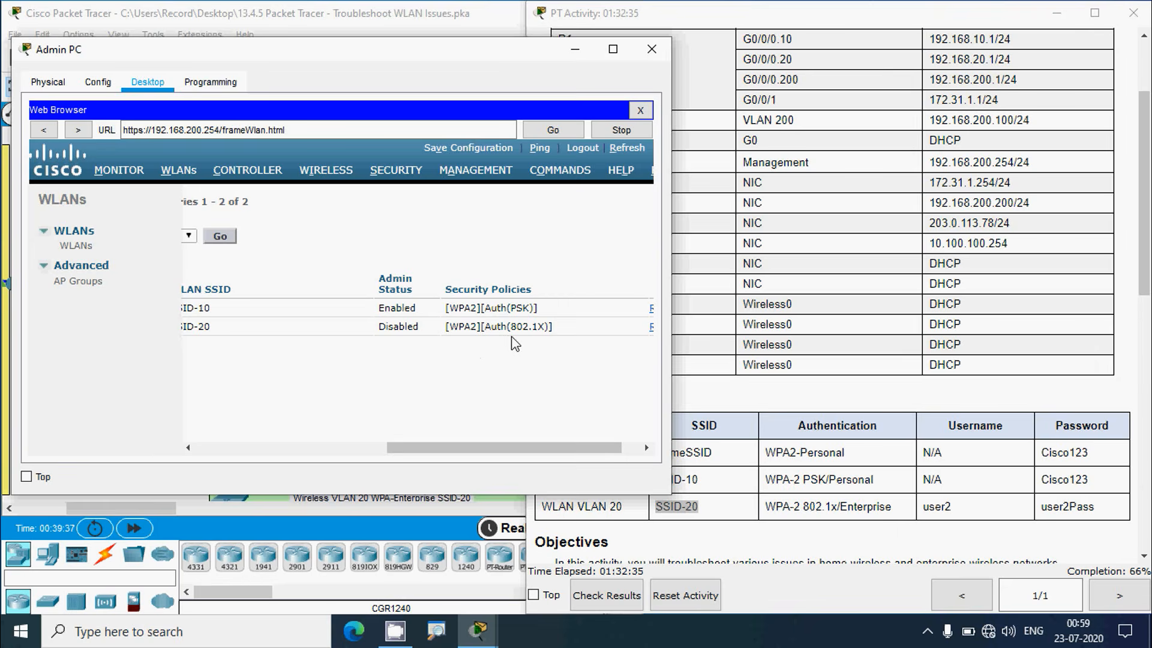
pyautogui.moveTo(793, 507); pyautogui.dragTo(875, 526)
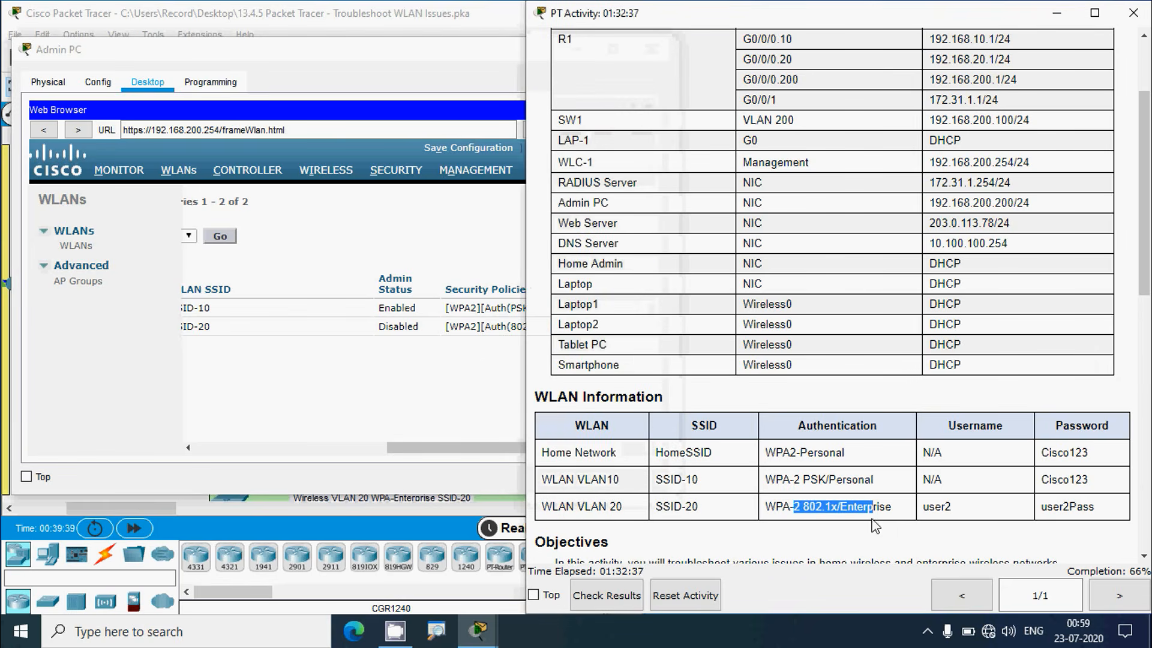
pyautogui.click(521, 419)
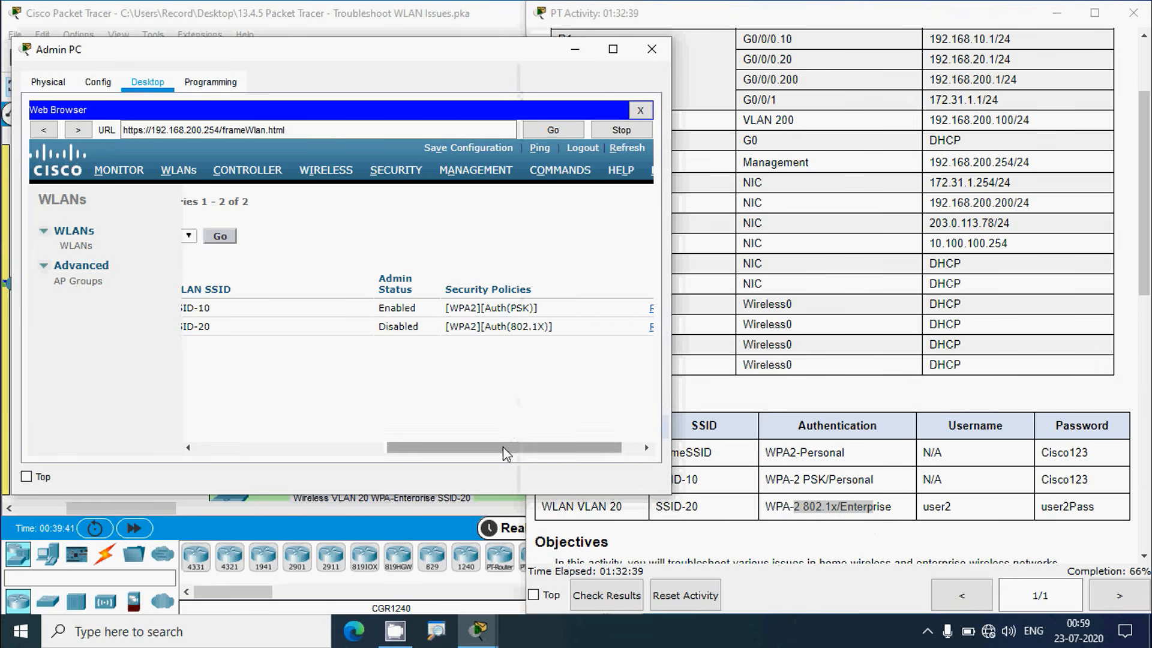
pyautogui.moveTo(502, 446); pyautogui.dragTo(250, 456)
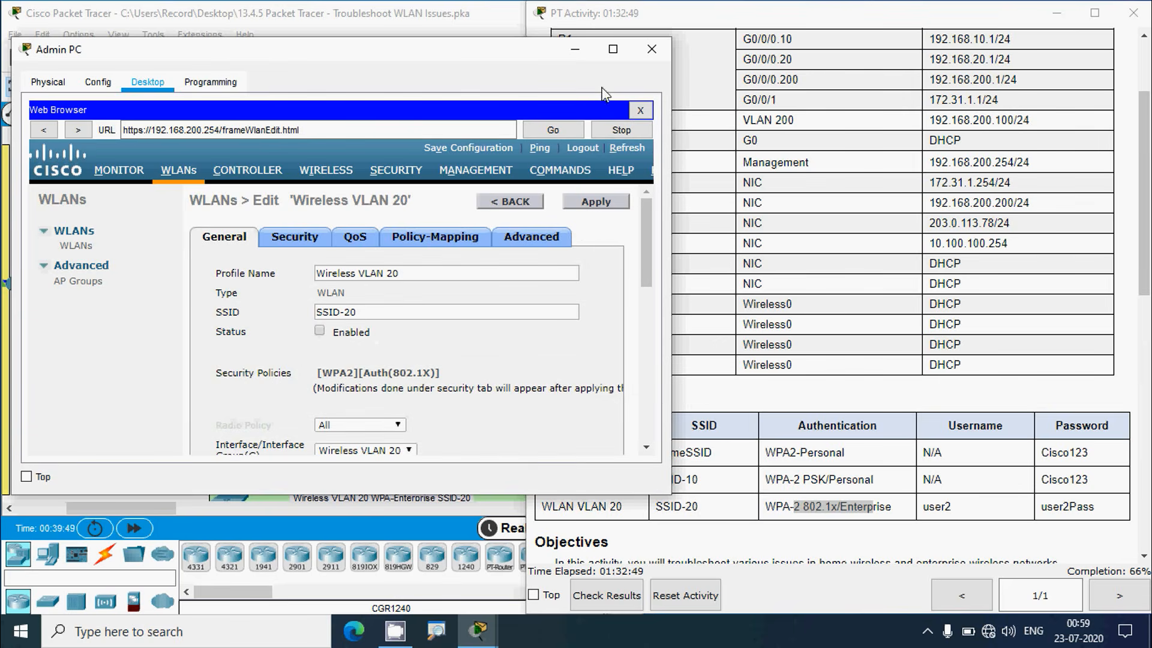
# Confirm Wireless VLAN 20 uses WPA2-AES with 802.1X and RADIUS server 172.31.1.254, port 1812
pyautogui.click(612, 48)
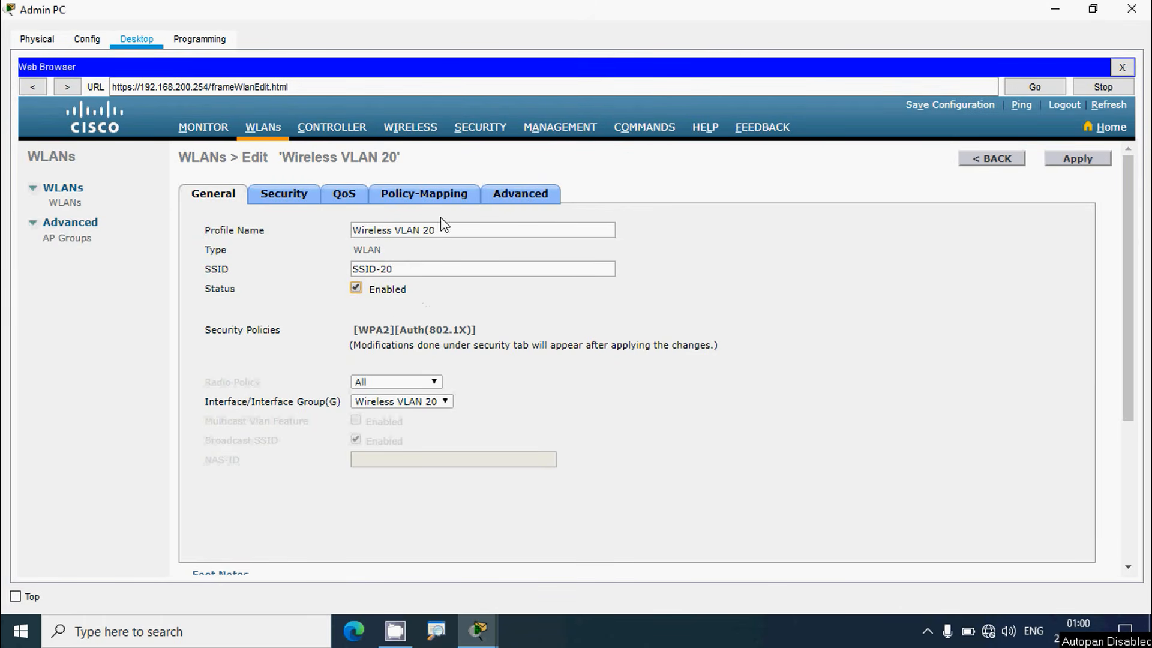
pyautogui.click(287, 198)
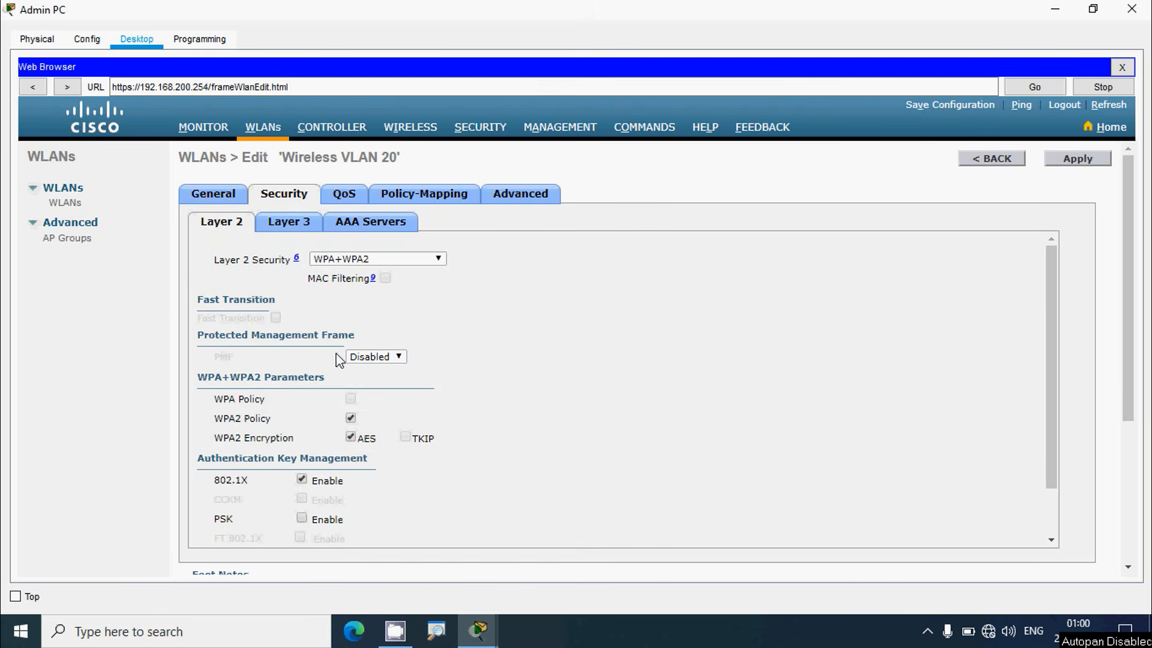
pyautogui.scroll(-1, 323, 366)
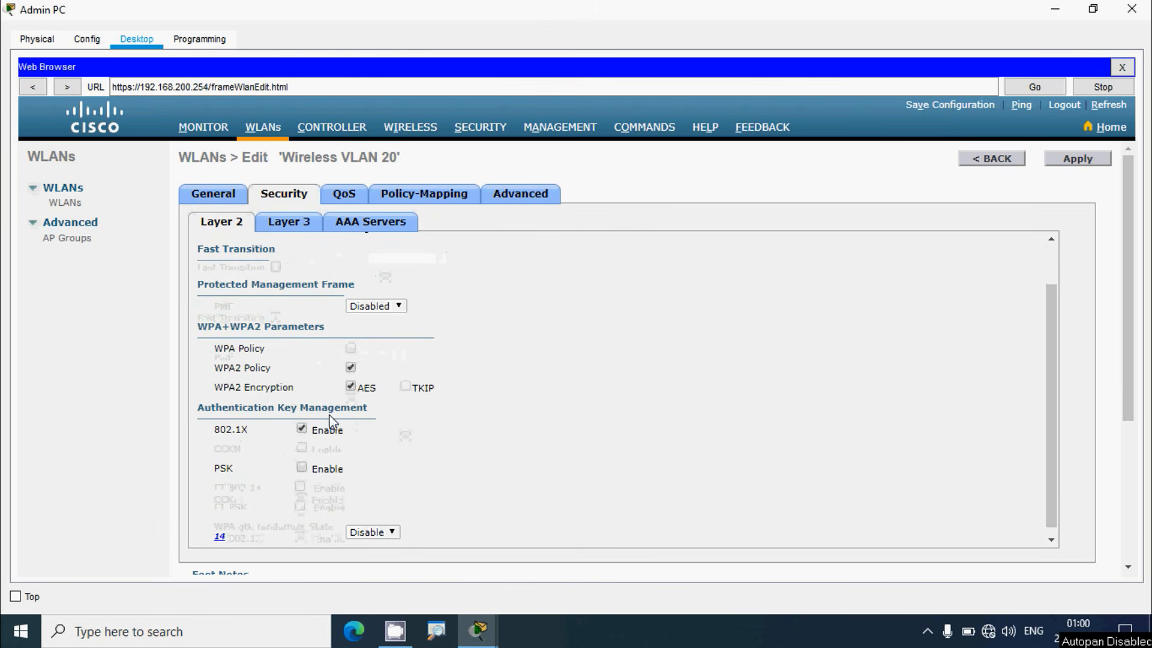
pyautogui.scroll(-1, 330, 418)
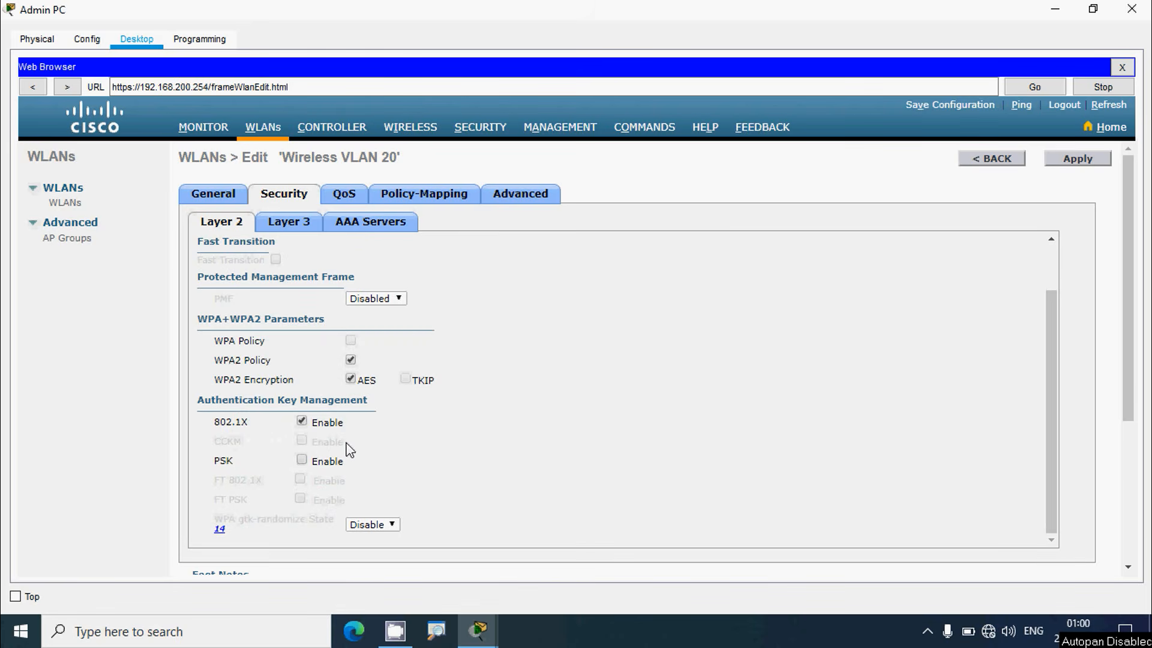
pyautogui.scroll(3, 349, 450)
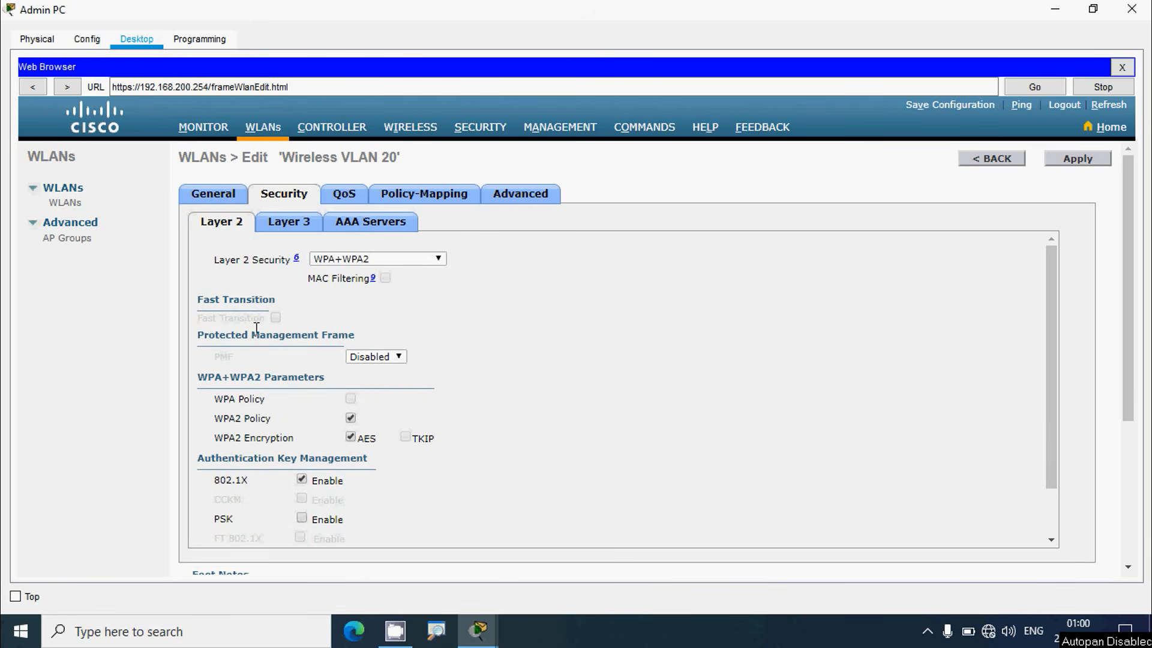
pyautogui.click(361, 229)
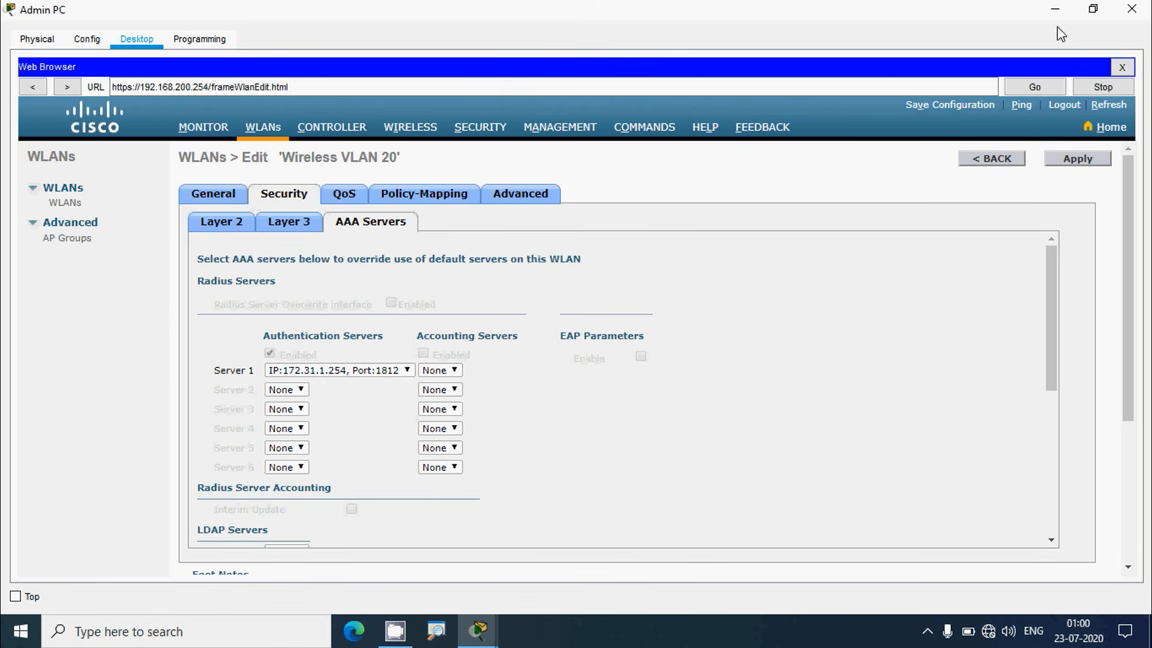
# Check the RADIUS server row in the activity's addressing table
pyautogui.click(1092, 8)
pyautogui.click(952, 240)
pyautogui.scroll(3, 868, 279)
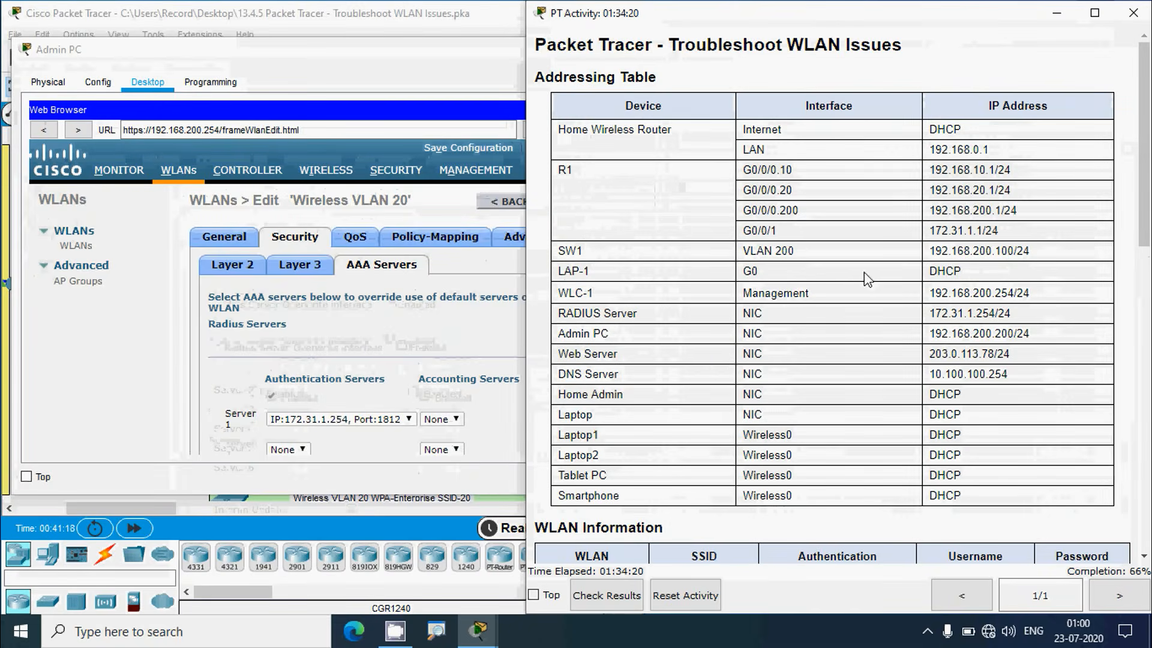
pyautogui.scroll(-1, 713, 363)
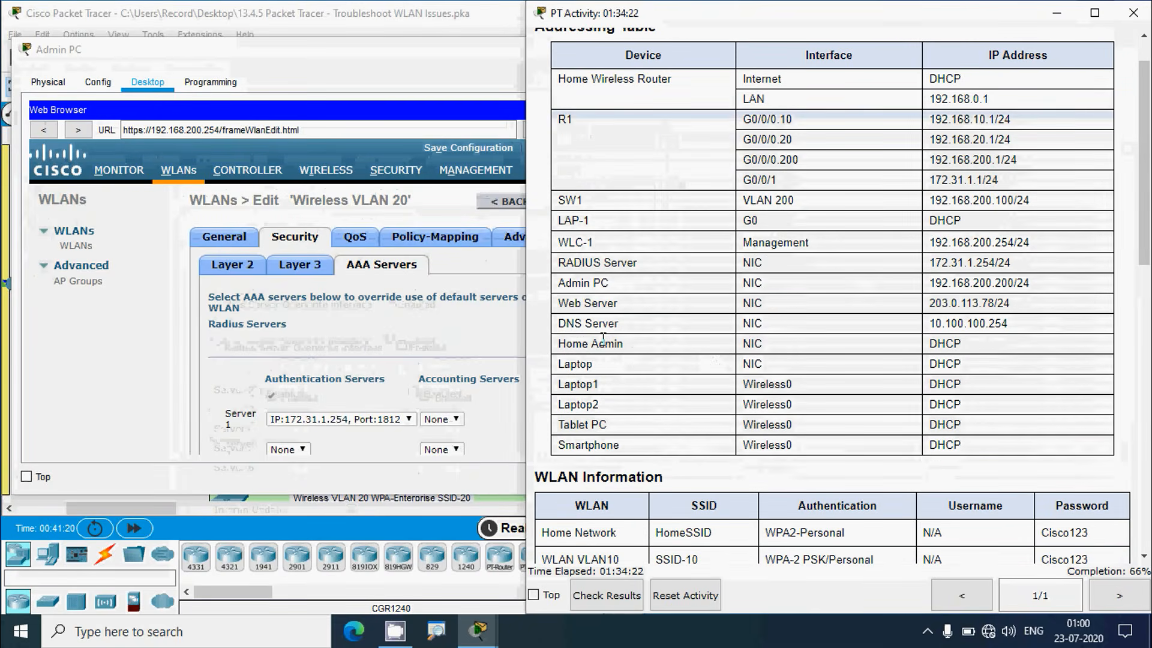
pyautogui.moveTo(557, 262); pyautogui.dragTo(759, 279)
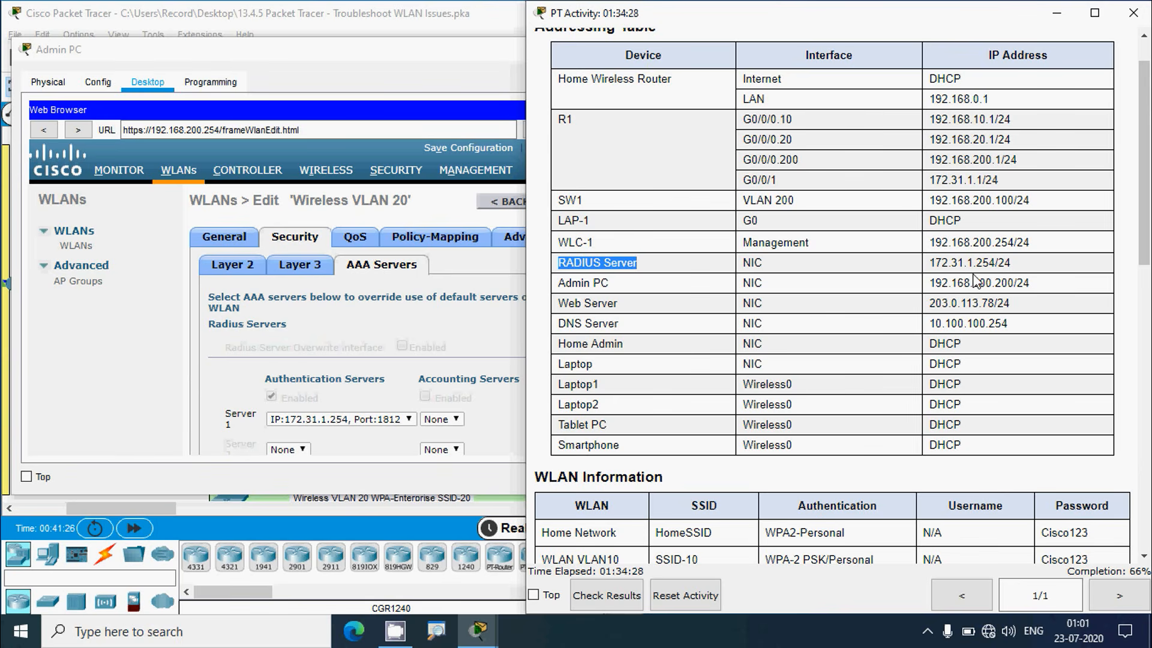
pyautogui.click(429, 61)
# Review the Advanced settings of Wireless VLAN 20 on the controller
pyautogui.click(614, 52)
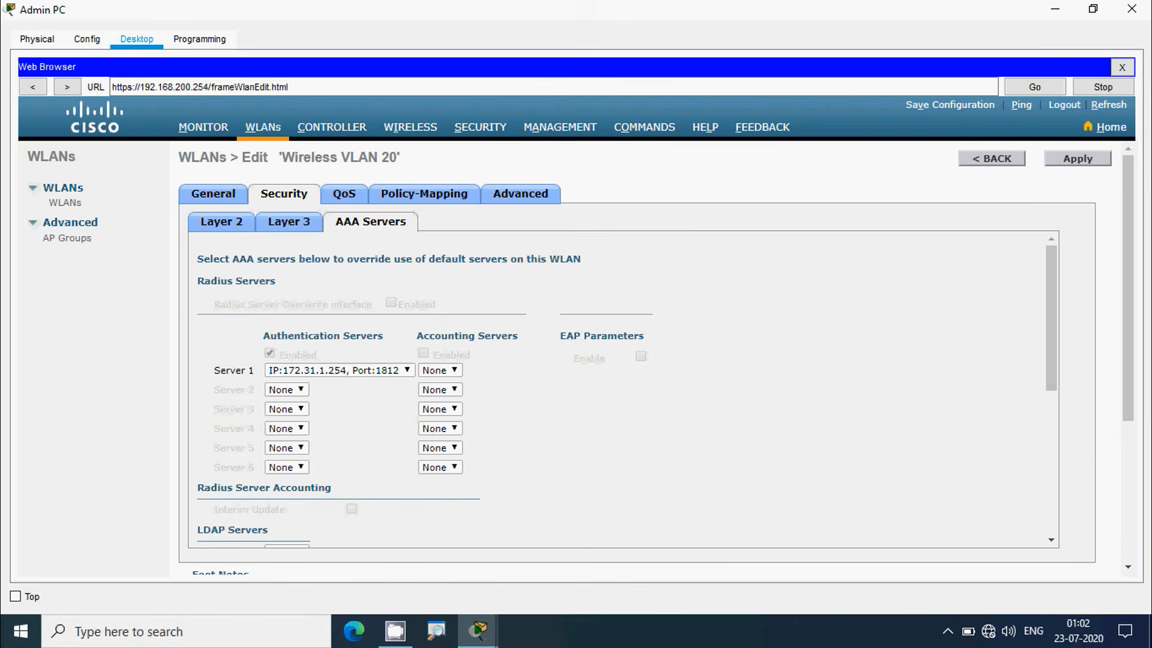
pyautogui.click(514, 204)
pyautogui.scroll(-3, 453, 389)
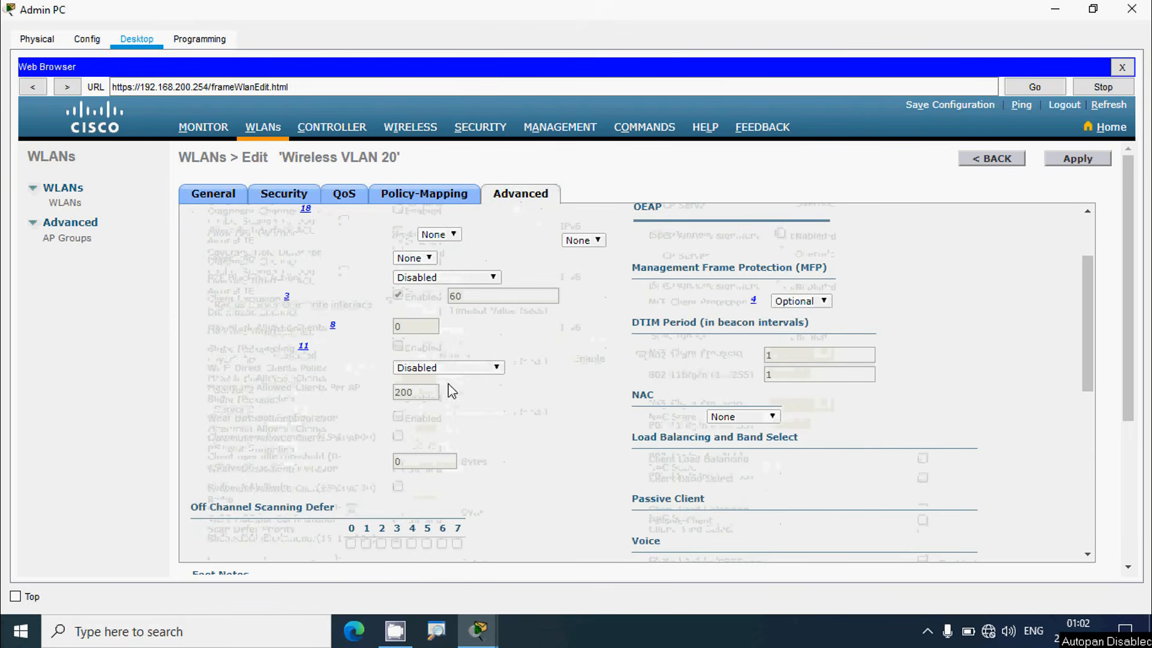
pyautogui.scroll(-5, 515, 403)
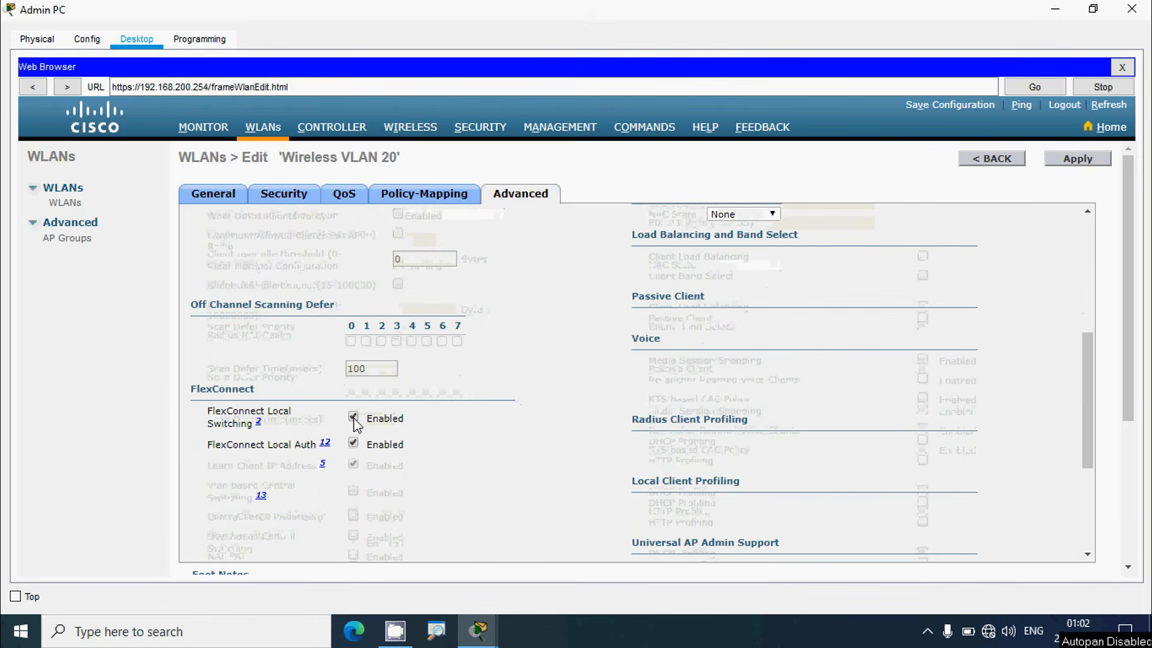
pyautogui.scroll(-4, 474, 468)
pyautogui.scroll(11, 473, 467)
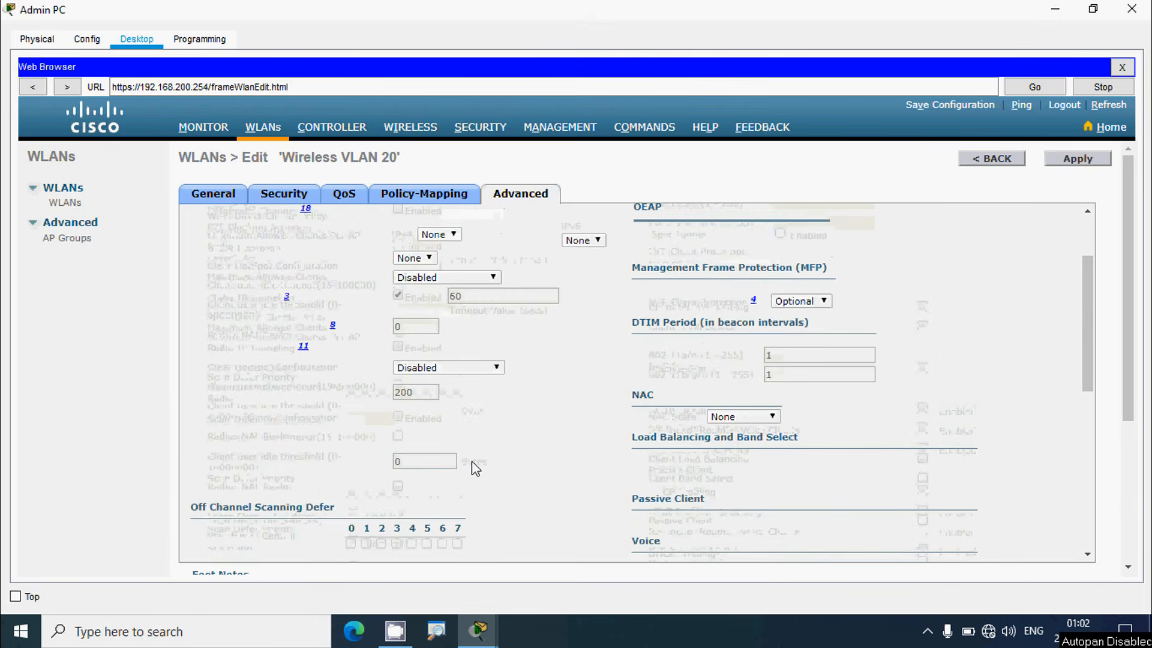
# Apply the Wireless VLAN 20 settings, raising completion to 83%, and close the Admin PC
pyautogui.click(1092, 9)
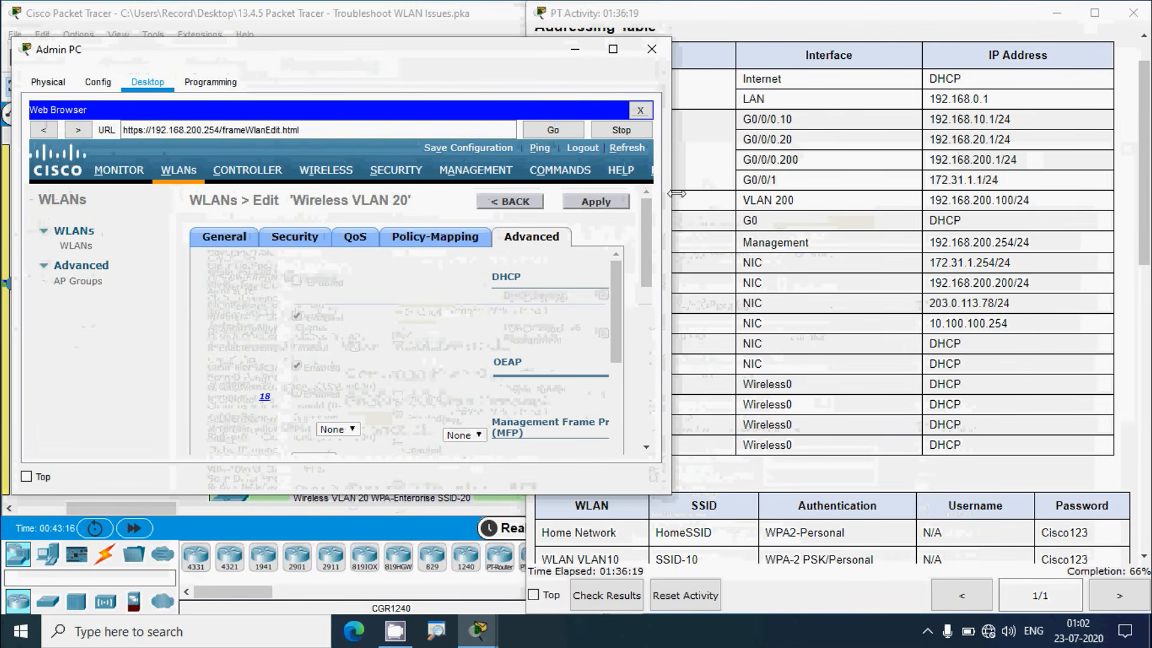
pyautogui.click(608, 206)
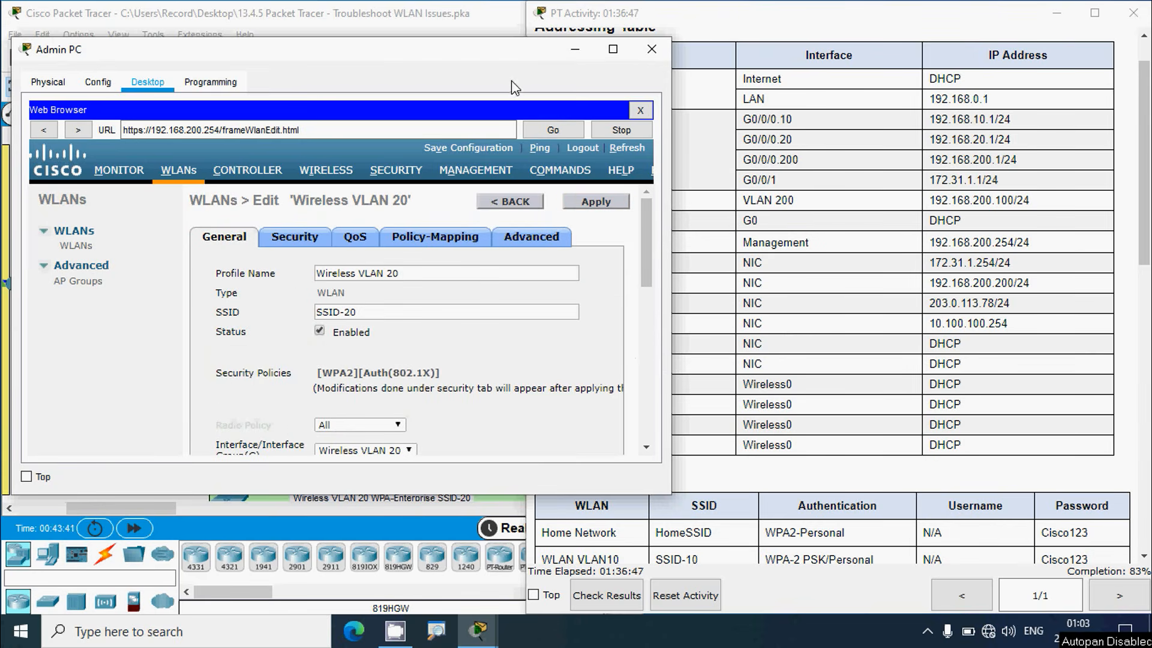
pyautogui.click(574, 49)
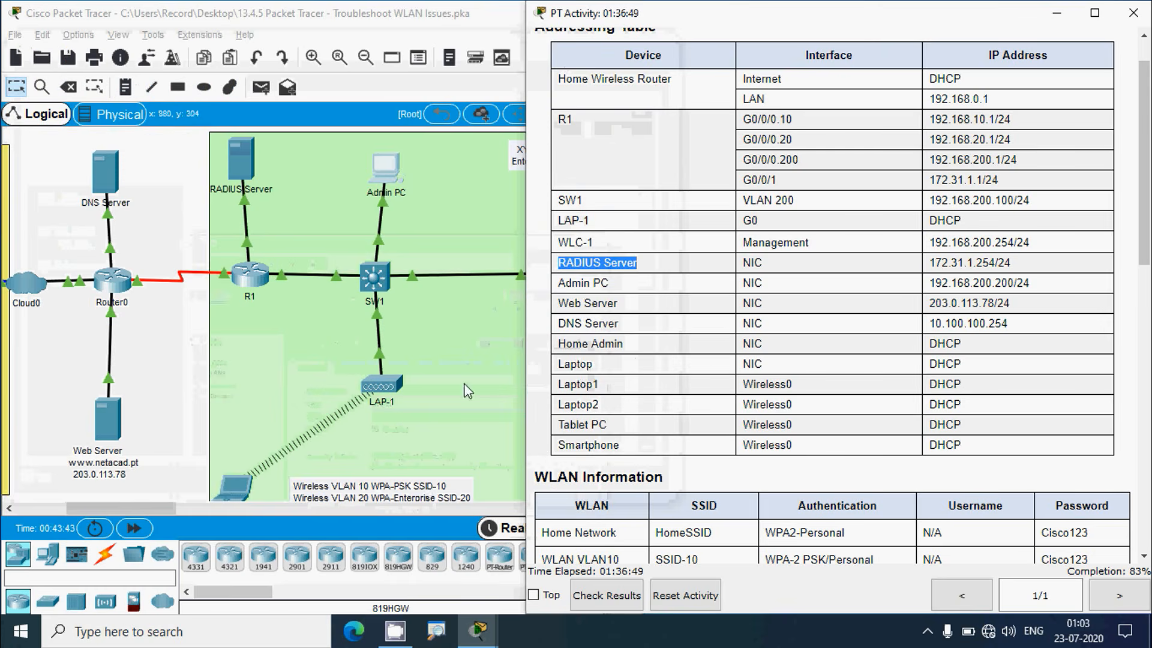
pyautogui.click(345, 25)
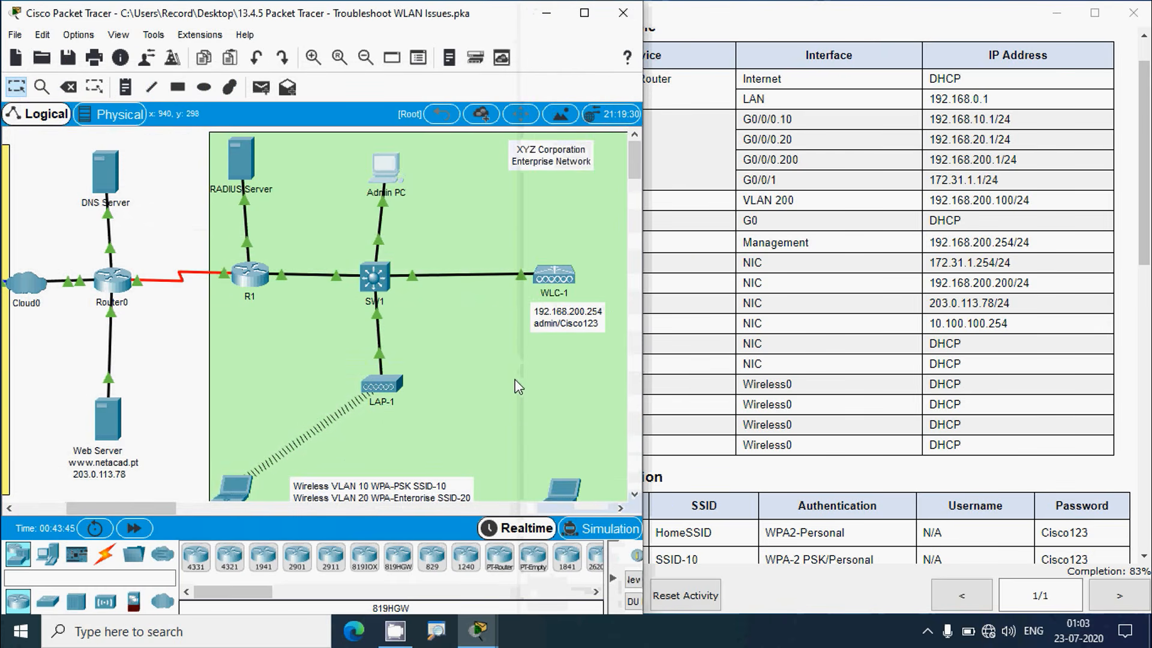
# Check Laptop 2's current IP configuration from its Desktop
pyautogui.scroll(-1, 515, 379)
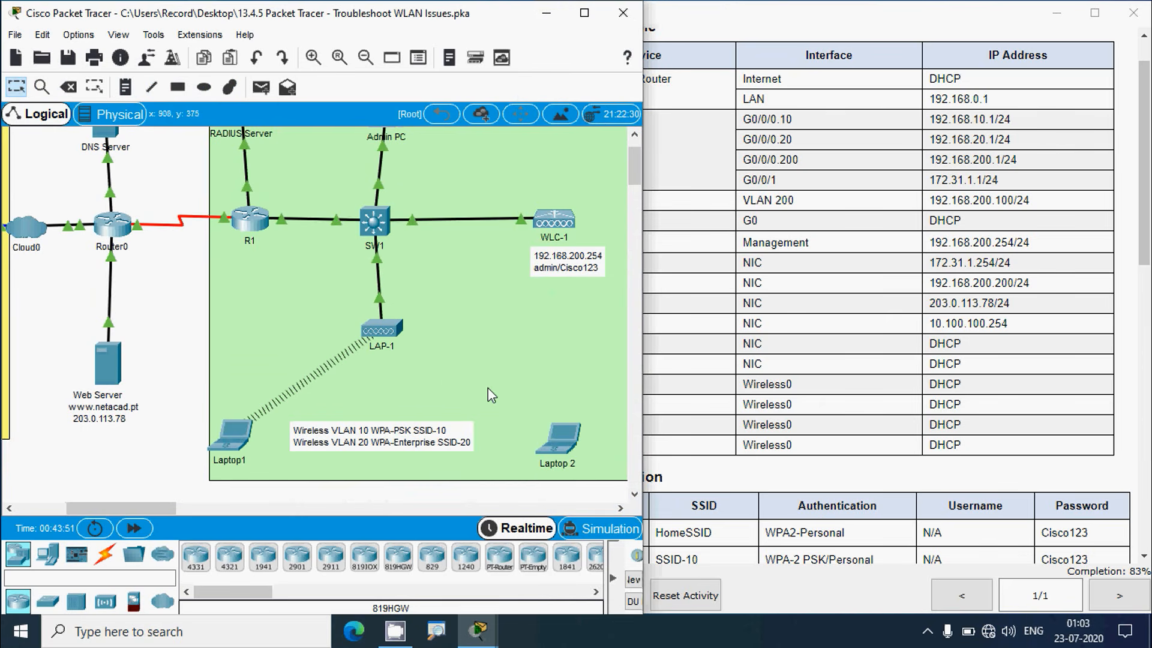
pyautogui.click(559, 443)
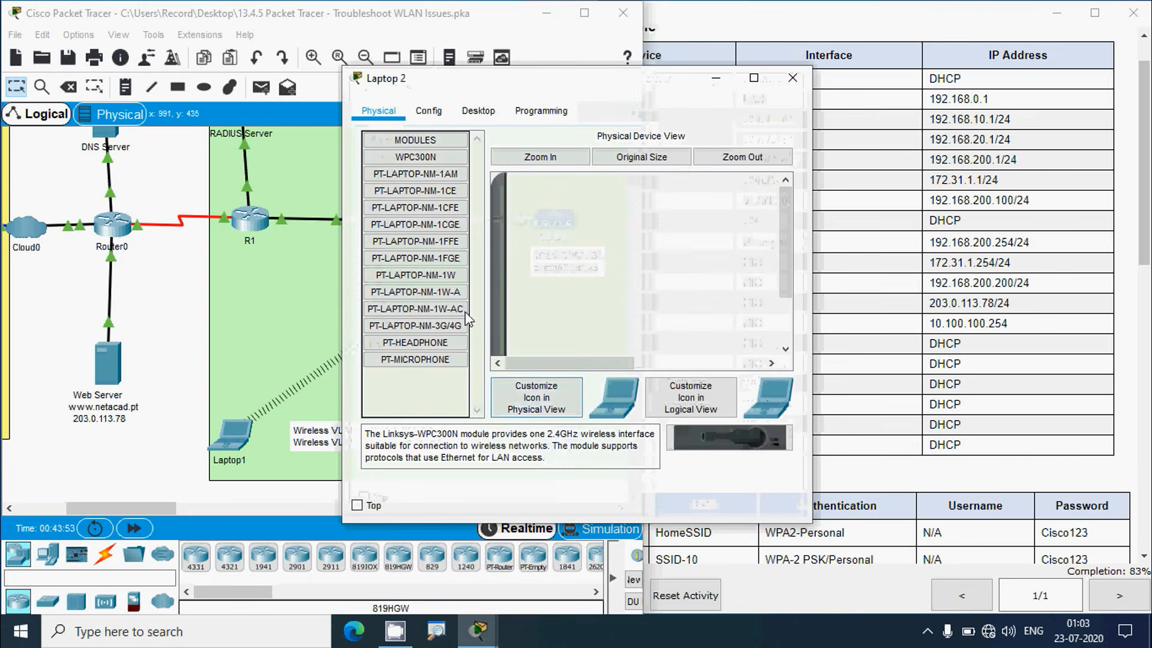
pyautogui.click(480, 114)
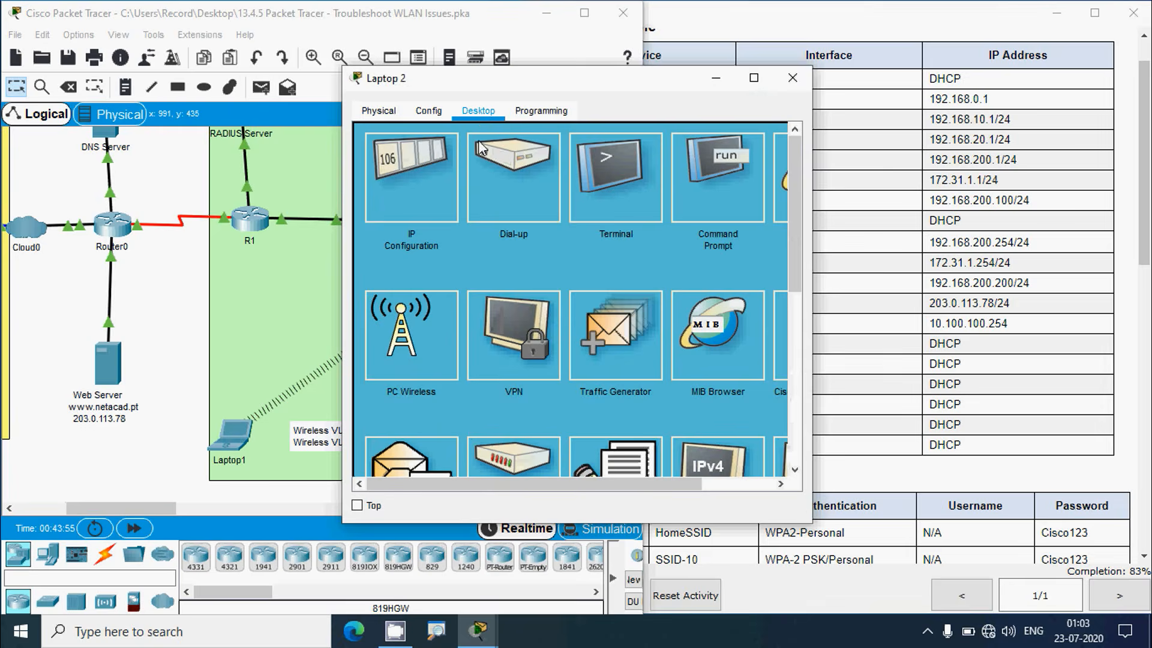
pyautogui.click(438, 171)
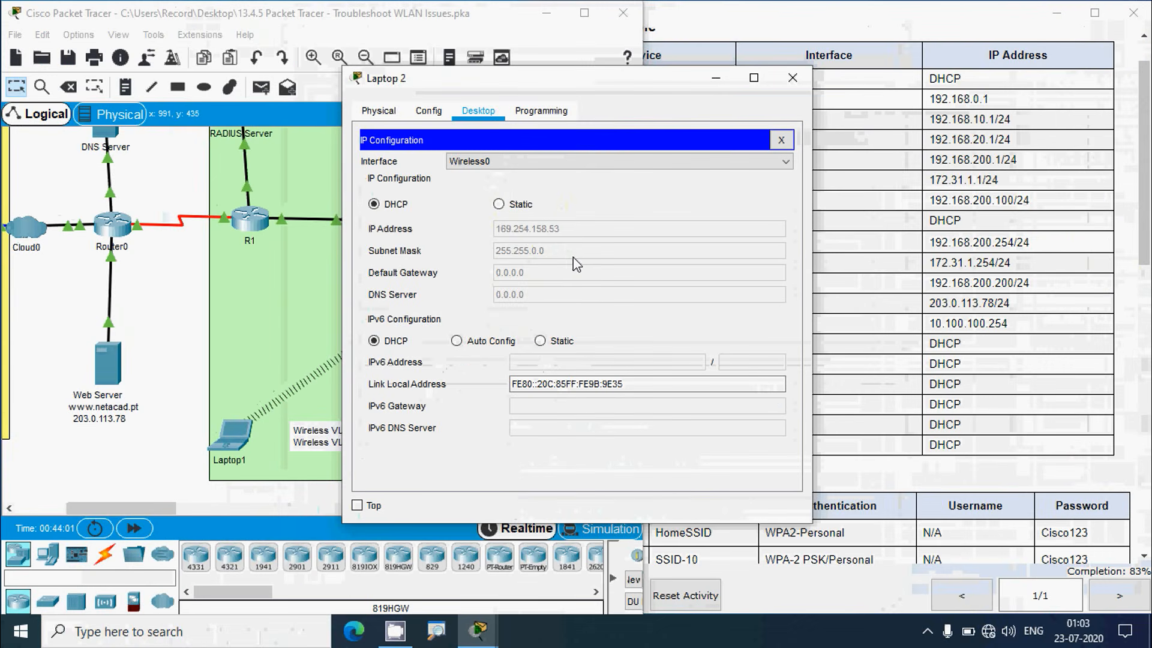
pyautogui.click(780, 141)
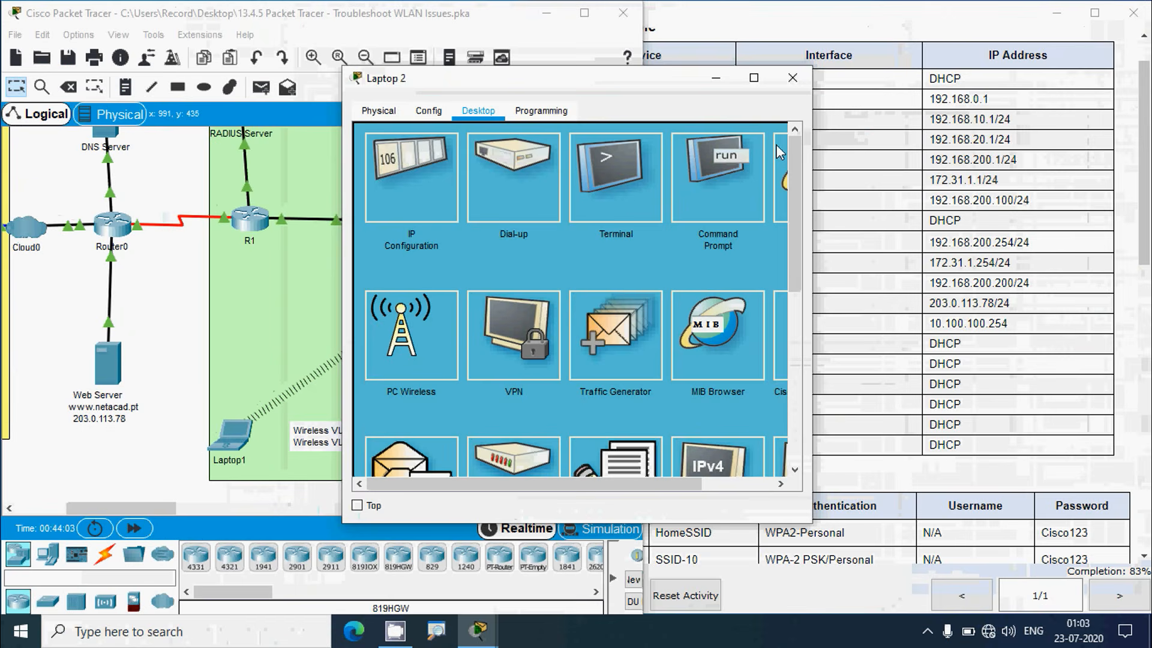
# In Laptop 2's PC Wireless client, select the WLAN 20 profile for editing
pyautogui.click(420, 351)
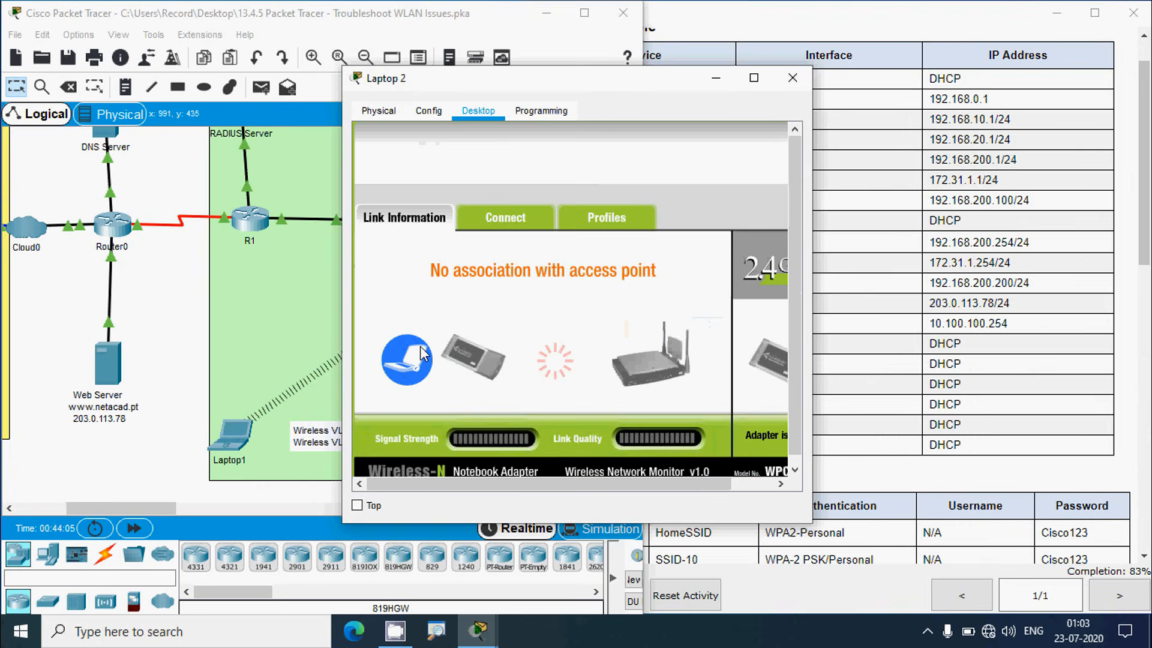
pyautogui.moveTo(642, 93); pyautogui.dragTo(519, 70)
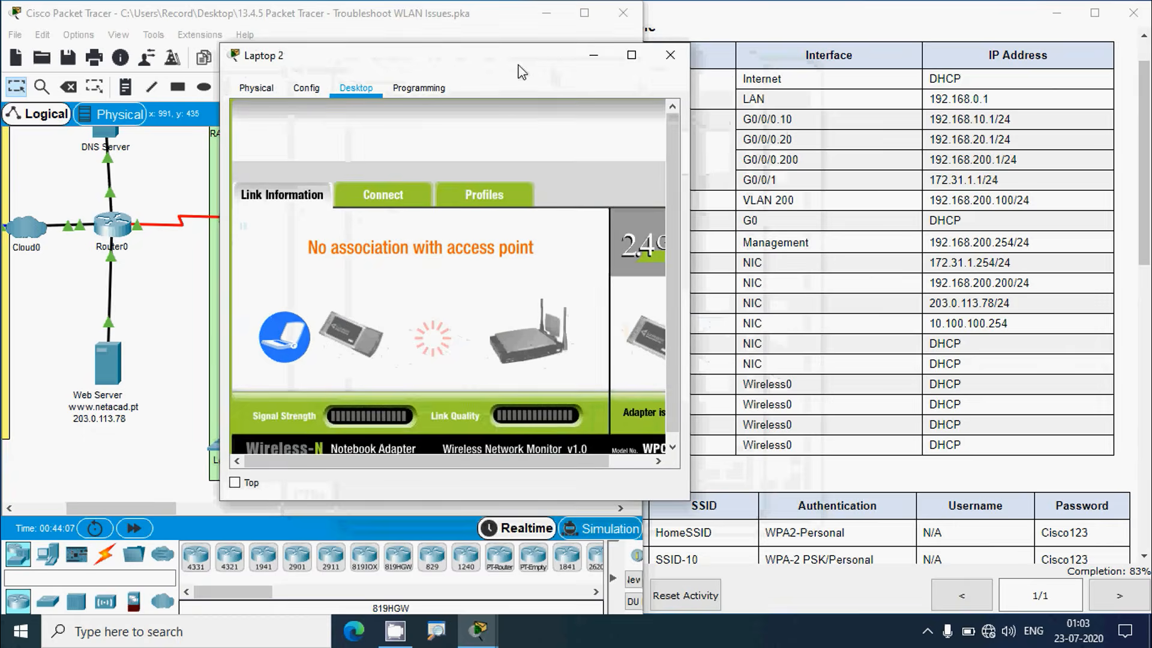
pyautogui.click(486, 197)
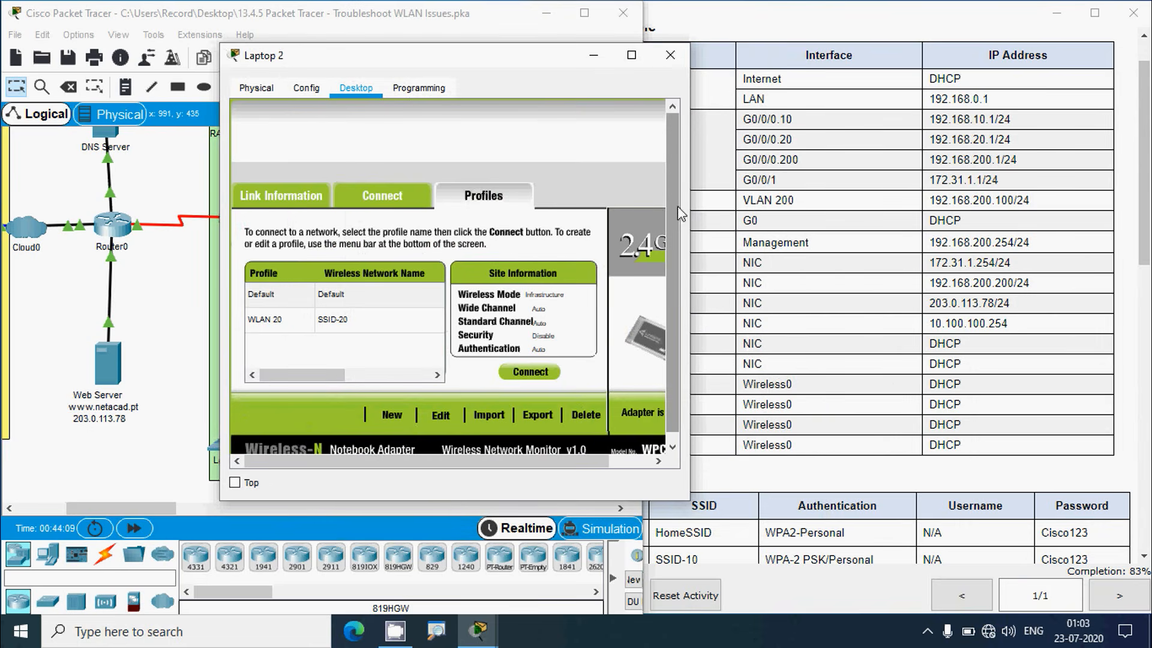
pyautogui.click(334, 331)
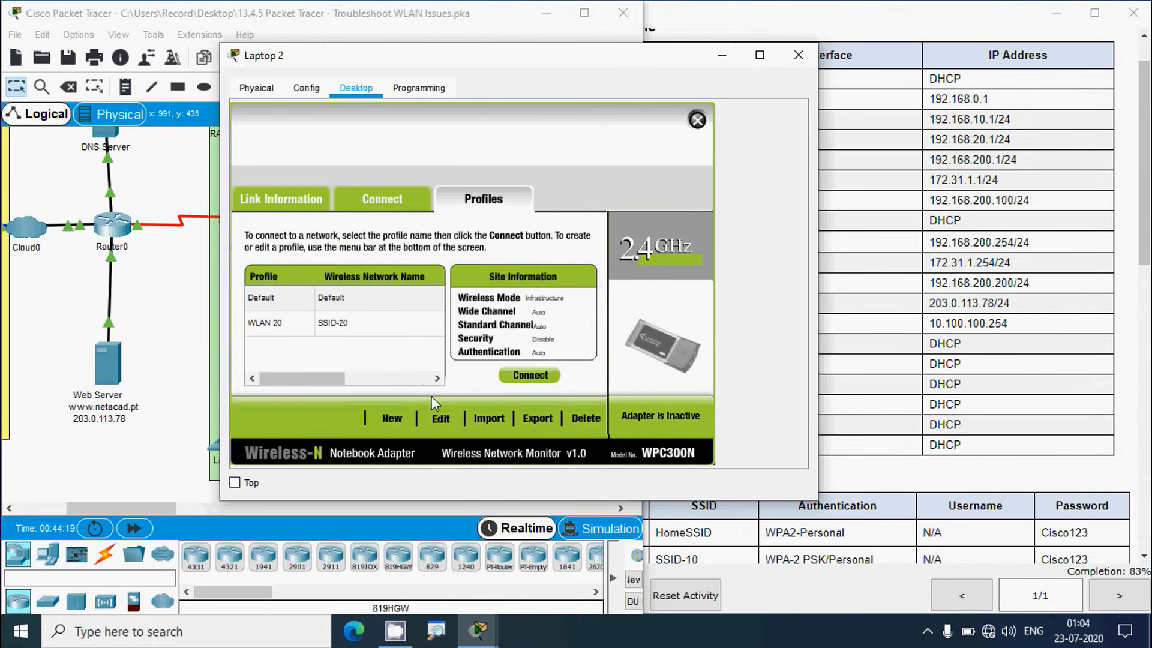
pyautogui.click(438, 420)
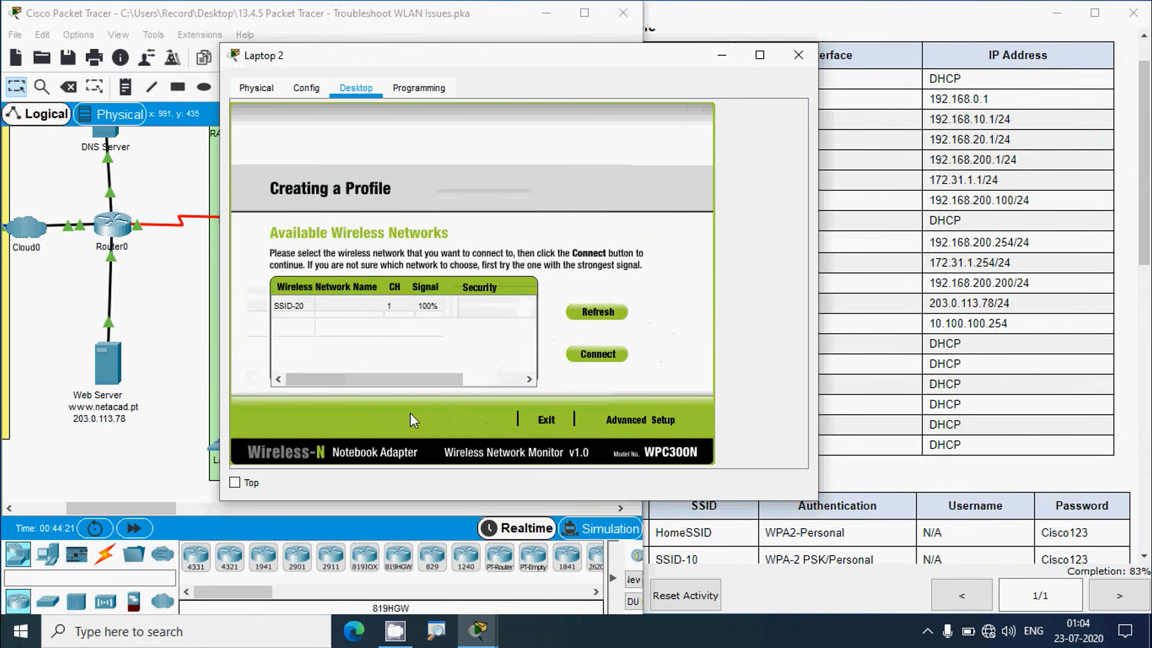
# Choose SSID-20 in Advanced Setup, keeping Infrastructure mode and DHCP network settings
pyautogui.click(327, 311)
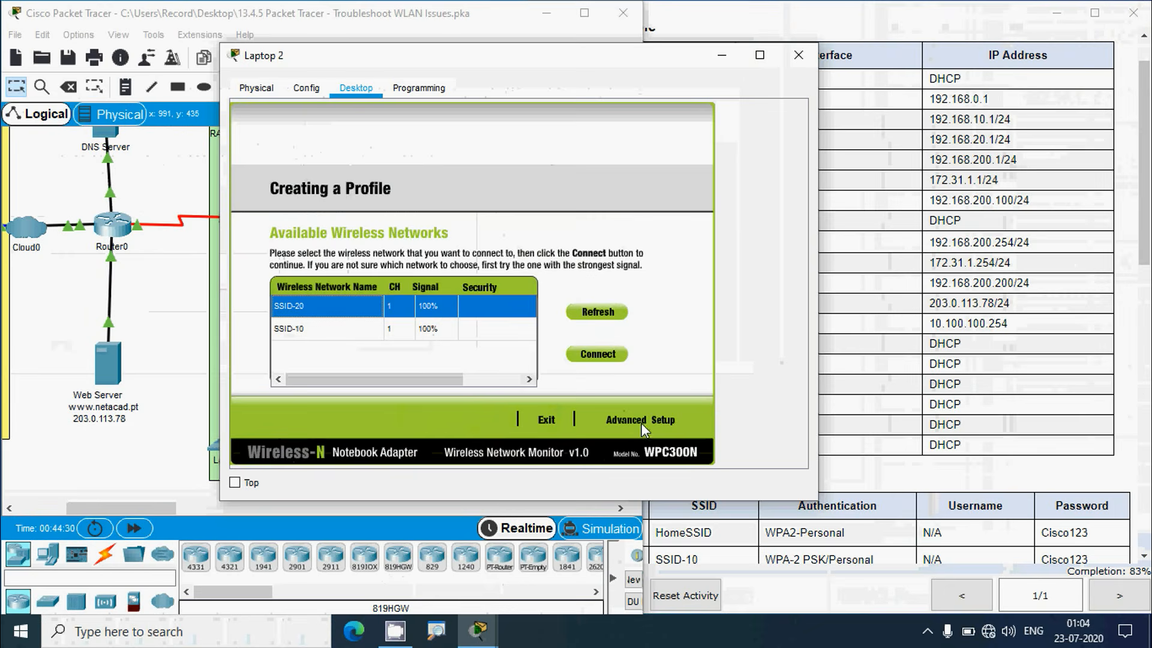
pyautogui.click(642, 421)
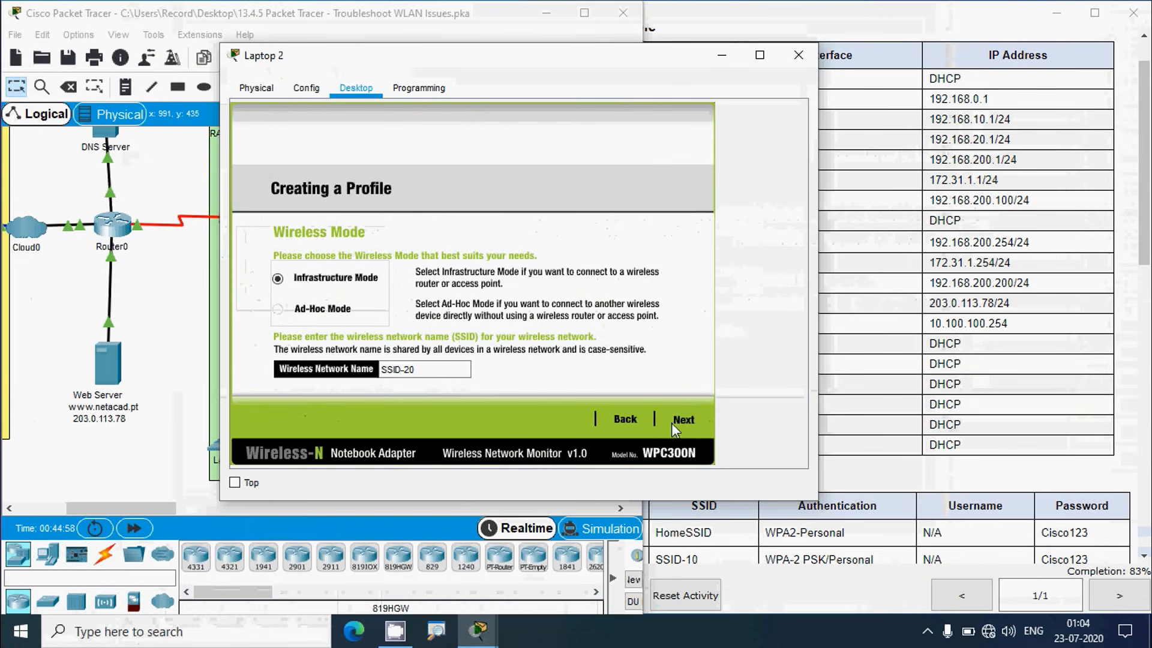
pyautogui.click(678, 421)
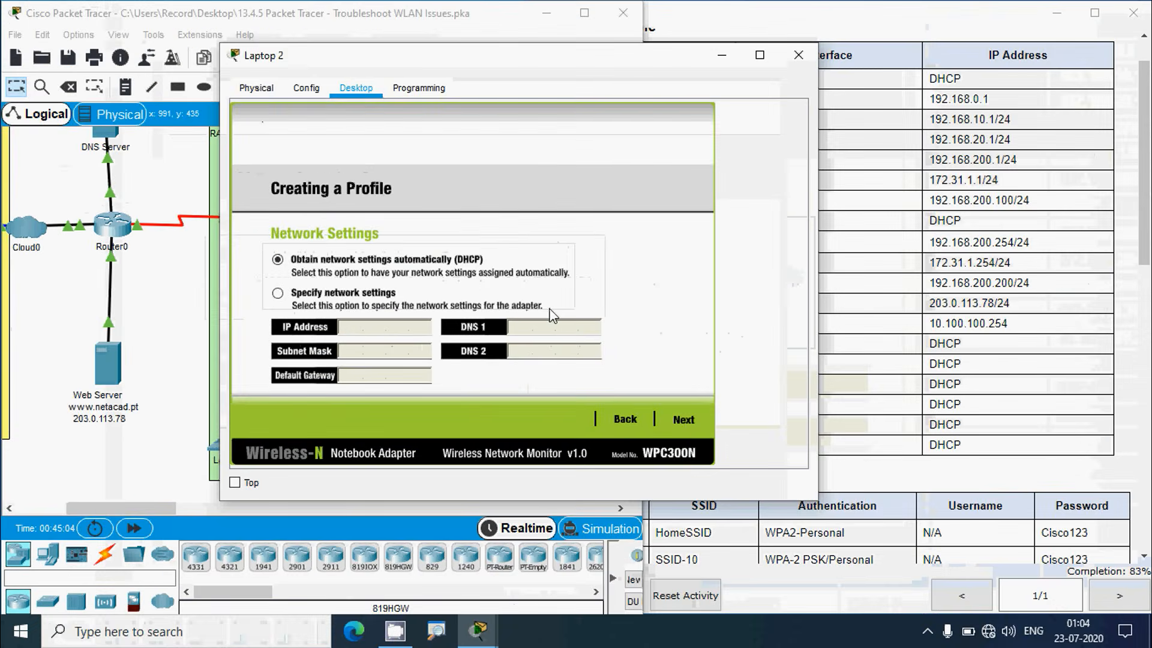
pyautogui.click(684, 421)
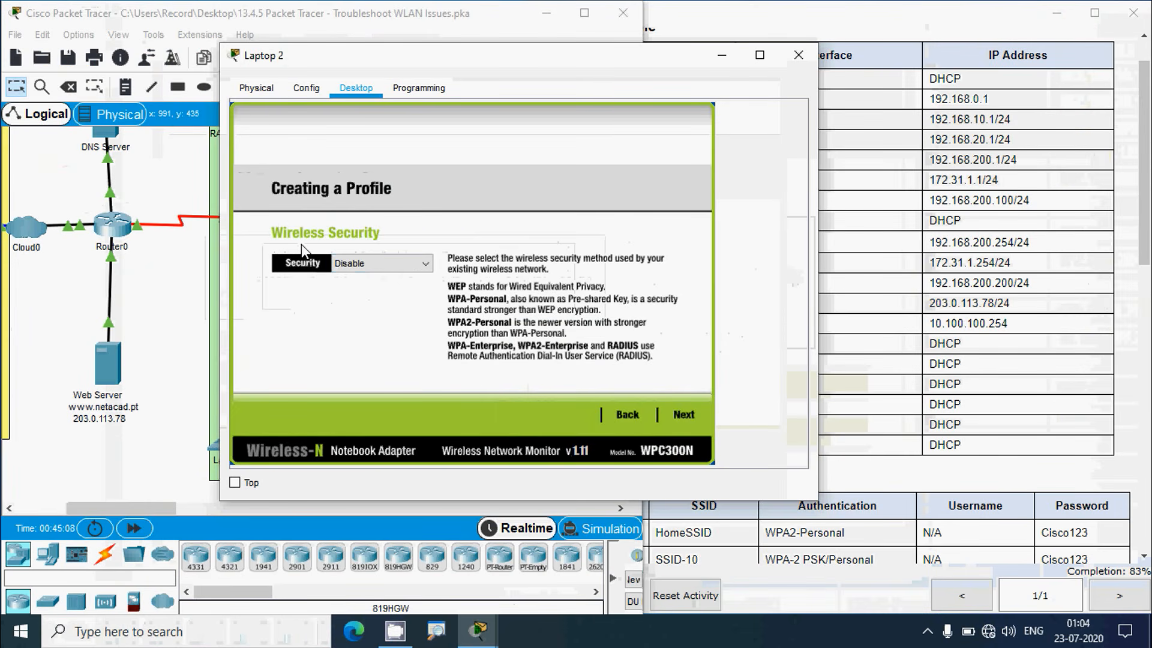
# Set the profile's security to WPA2-Enterprise and continue to the PEAP authentication page
pyautogui.click(427, 265)
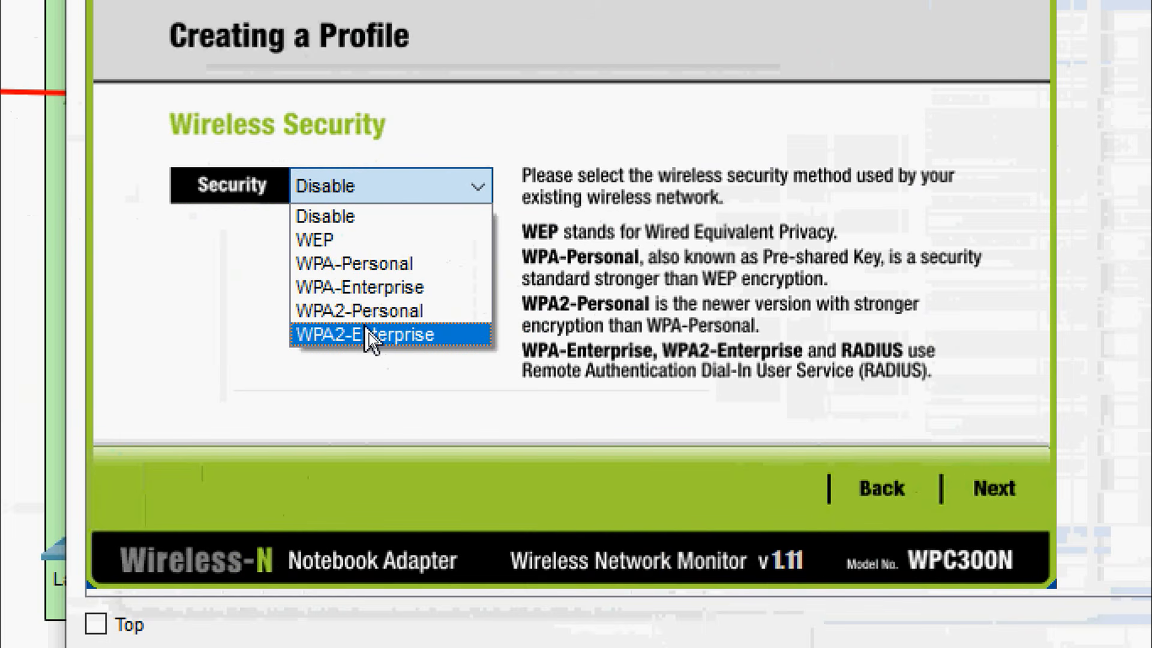
pyautogui.click(231, 257)
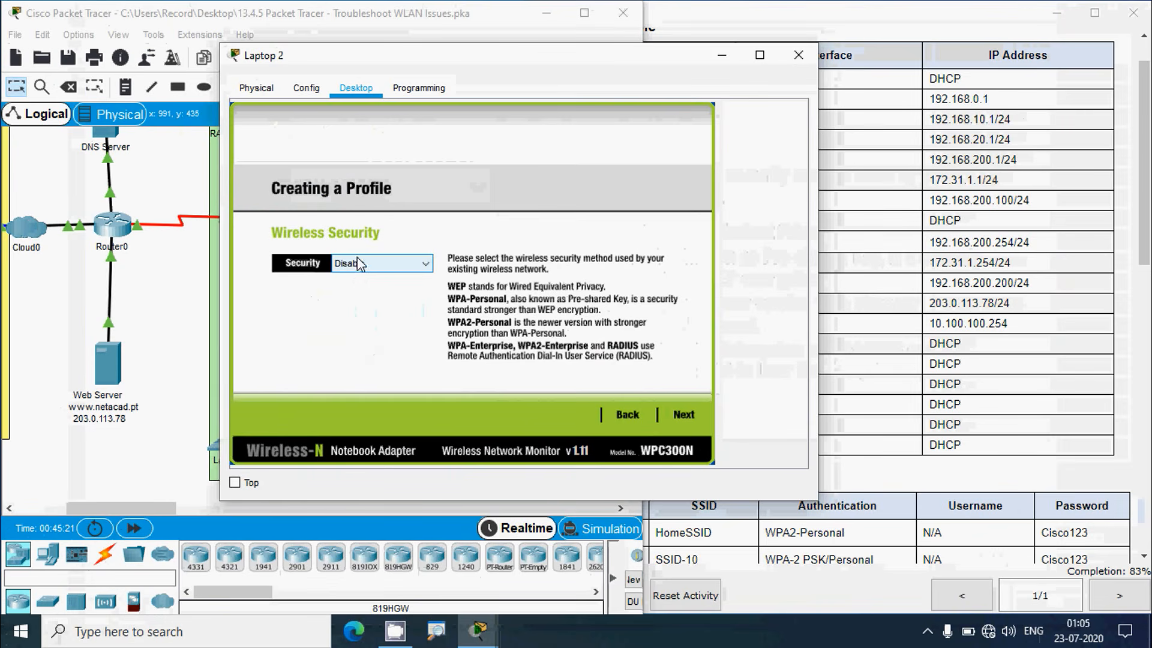
pyautogui.click(384, 264)
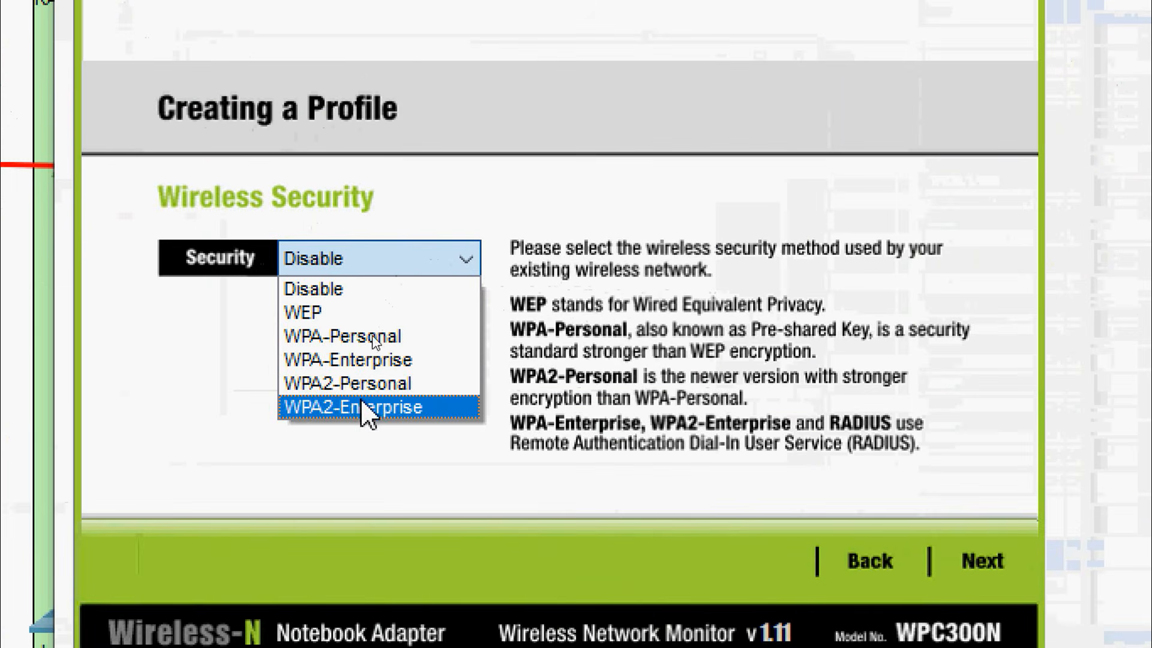
pyautogui.click(355, 408)
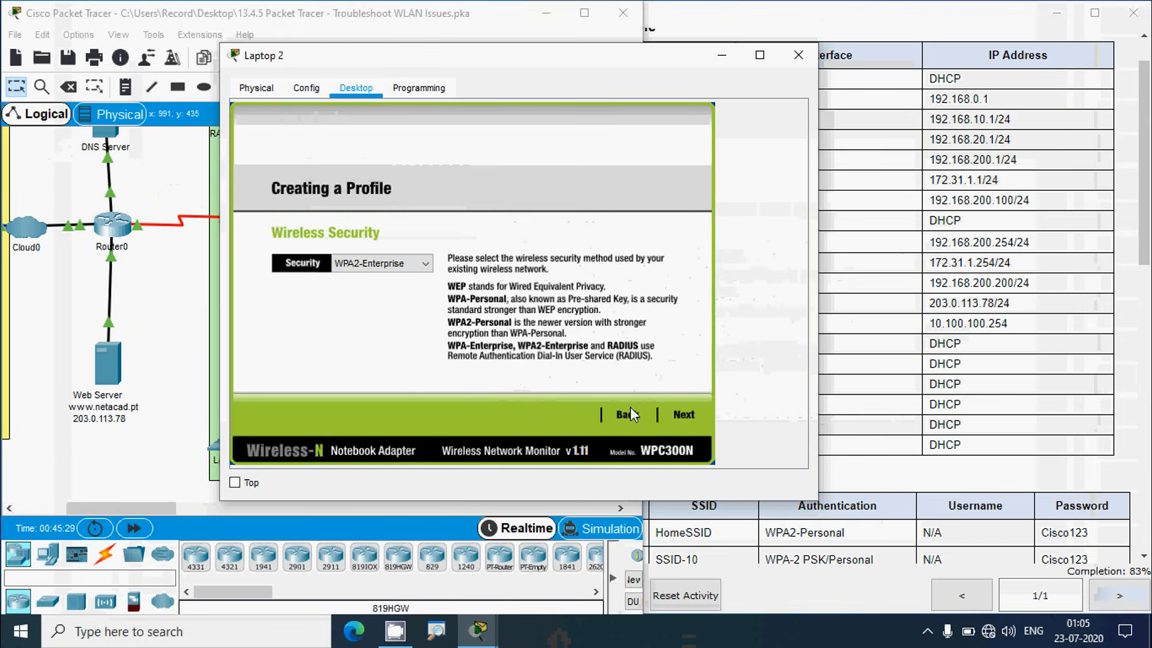
pyautogui.click(674, 416)
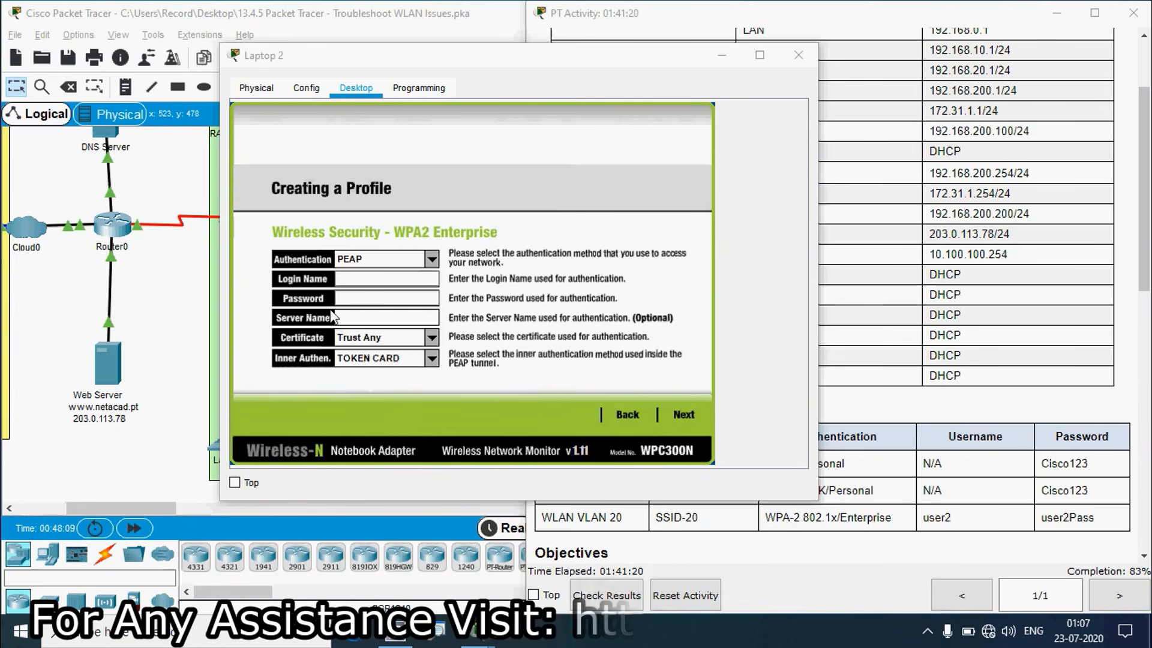
# Fill in the PEAP login name and password using the activity's SSID-20 credentials
pyautogui.click(892, 437)
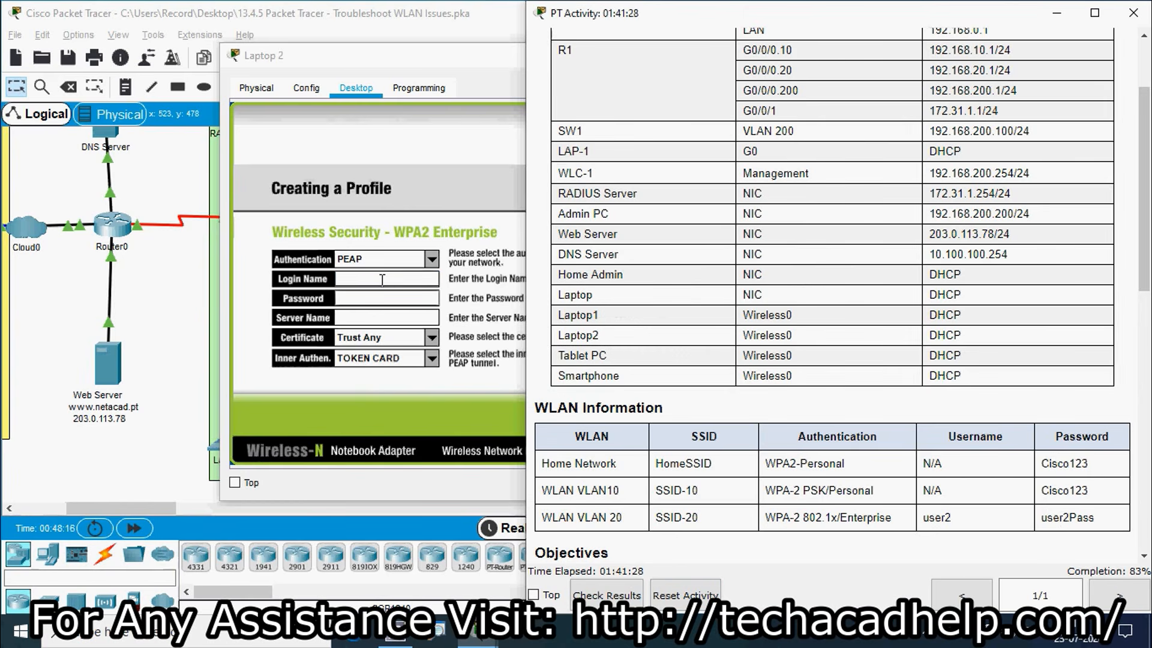
pyautogui.click(521, 344)
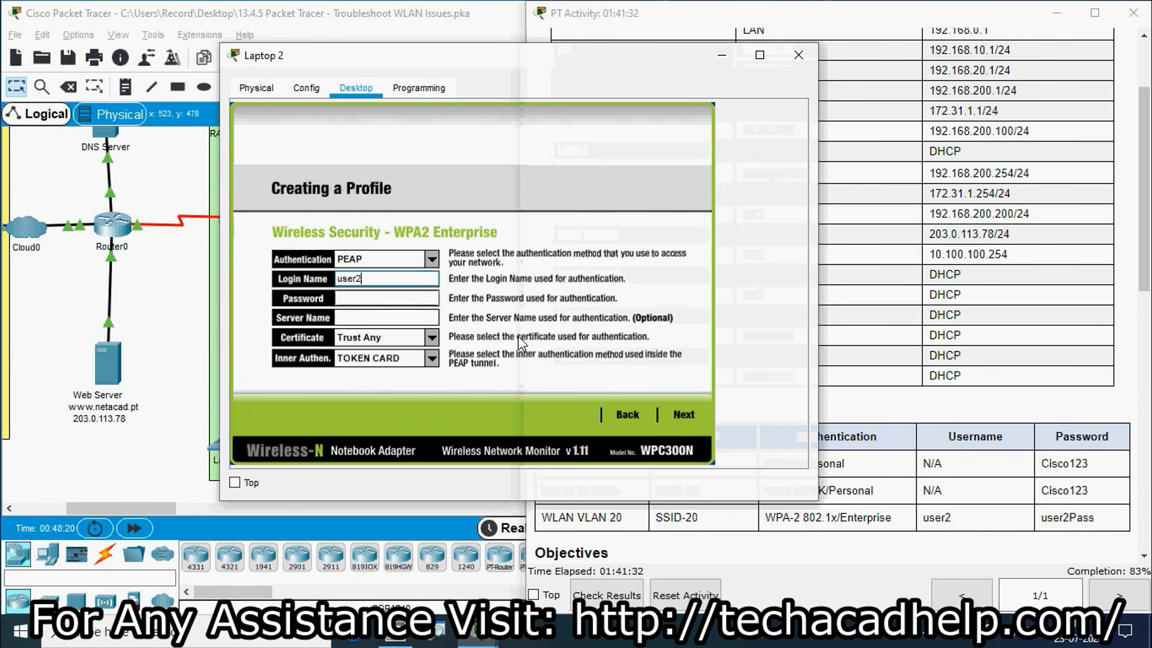
pyautogui.click(354, 300)
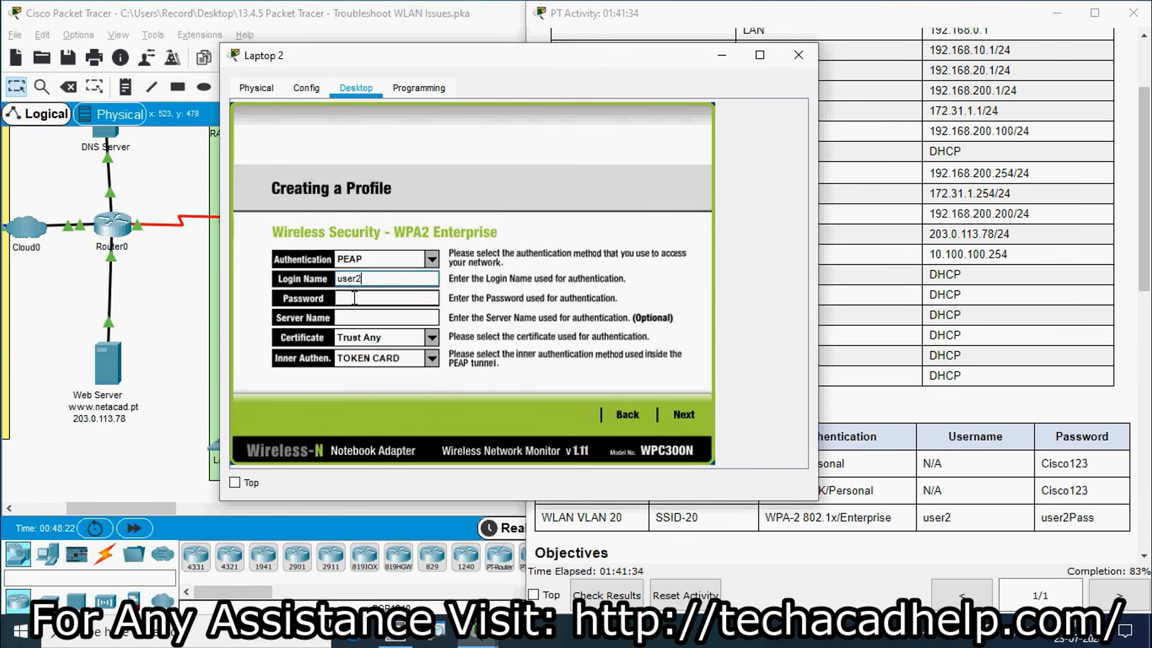
pyautogui.write('user')
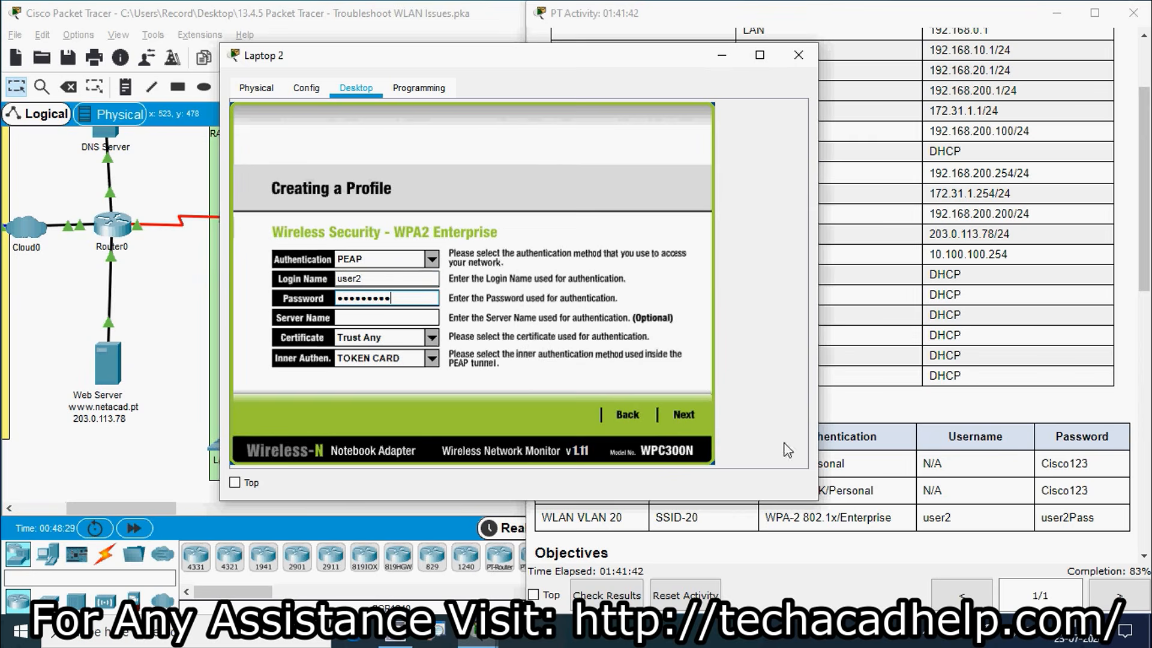
pyautogui.click(169, 276)
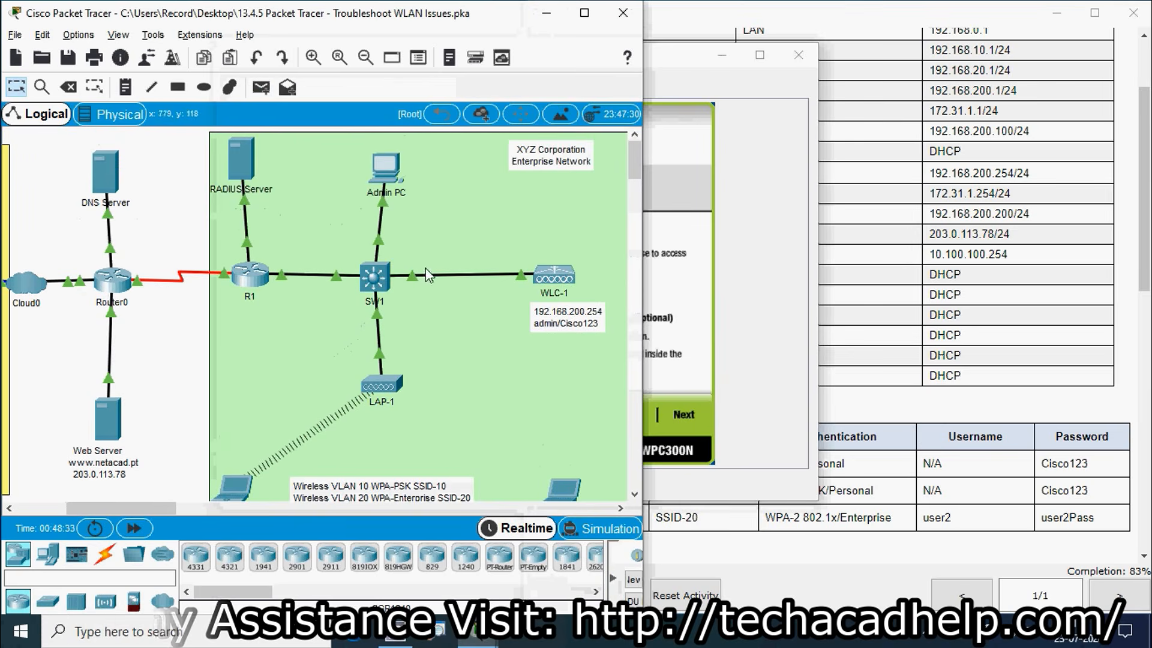
pyautogui.scroll(-1, 246, 184)
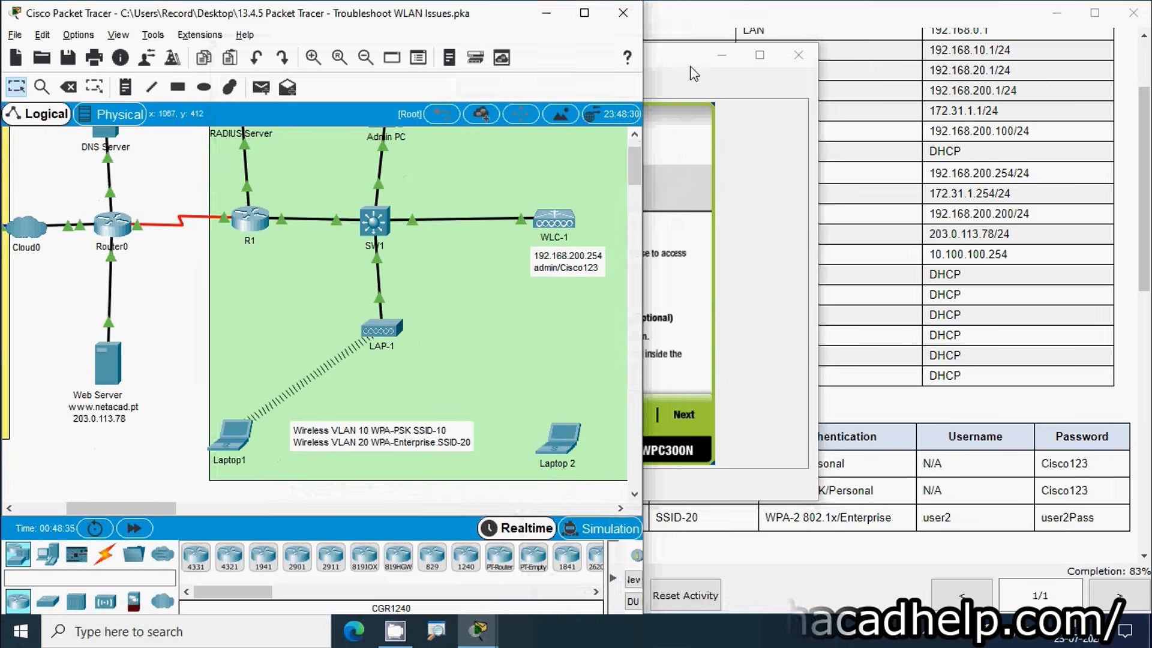
pyautogui.click(693, 178)
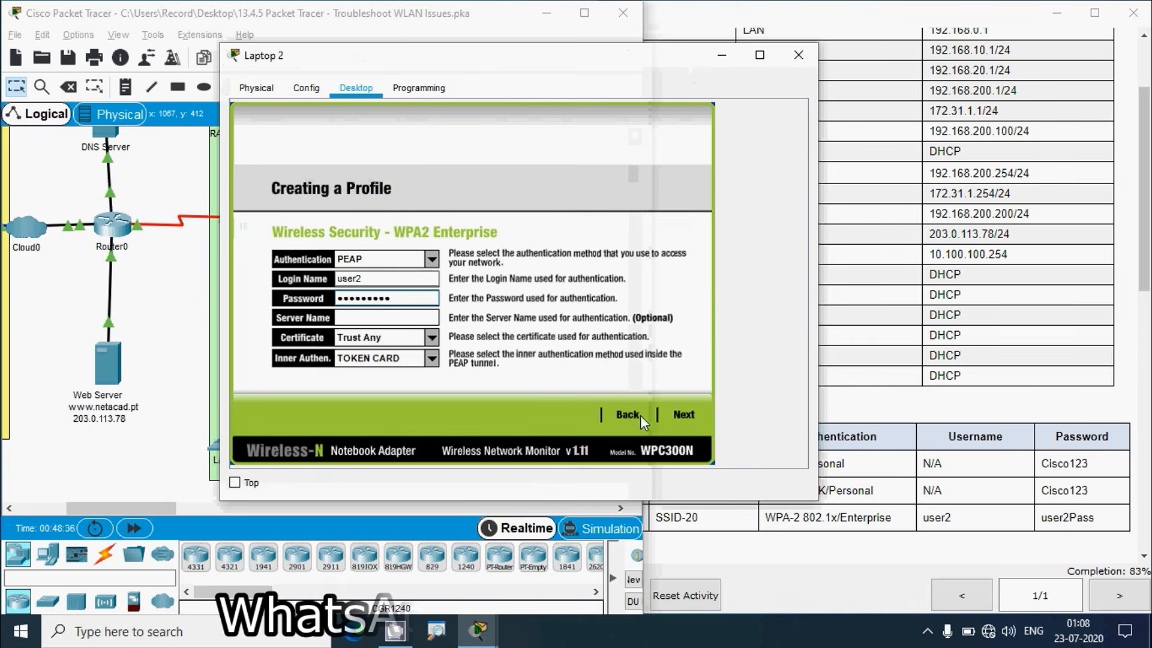
# Save the SSID-20 profile and connect Laptop 2, reaching 100% completion, then close Laptop 2
pyautogui.click(684, 414)
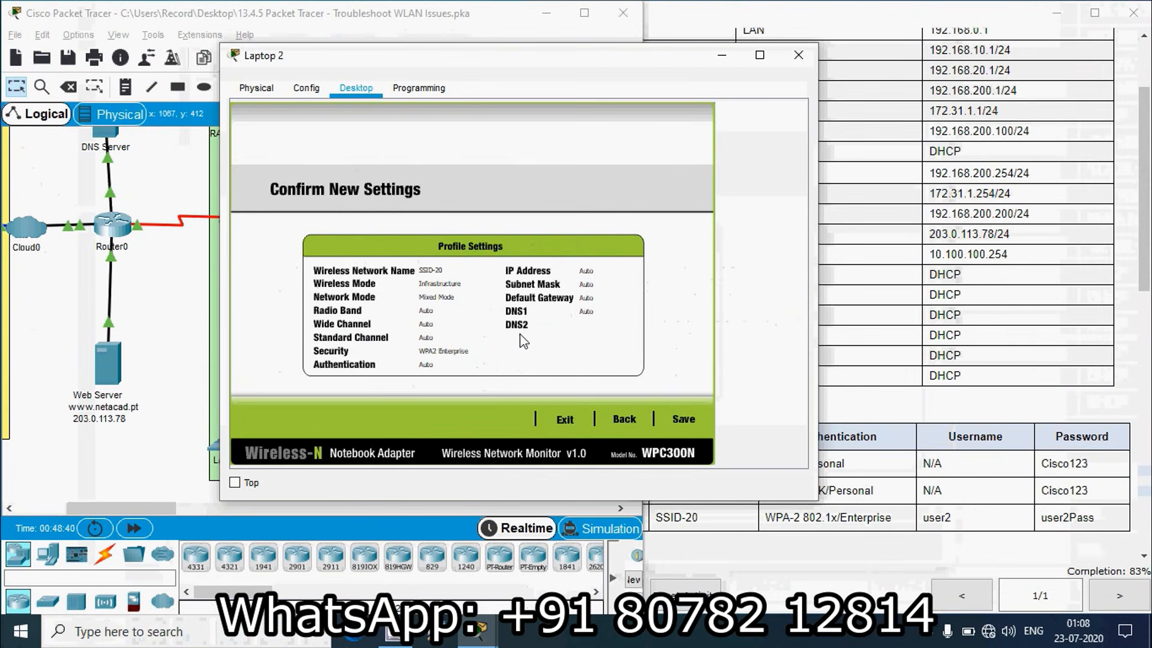
pyautogui.click(685, 419)
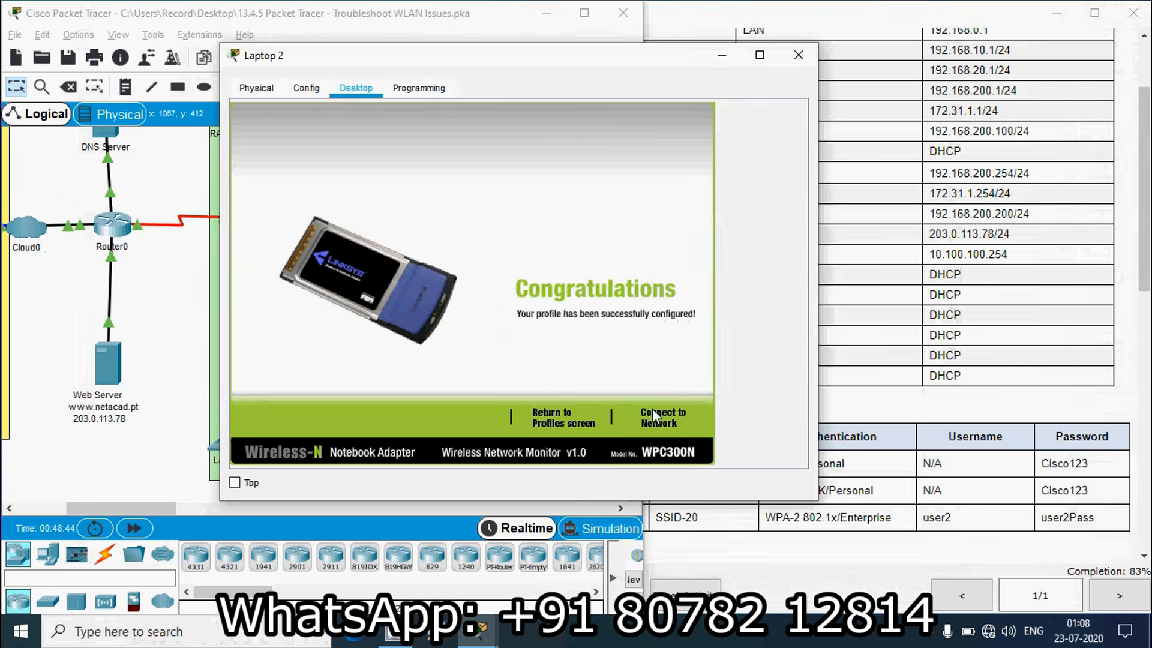
pyautogui.click(663, 420)
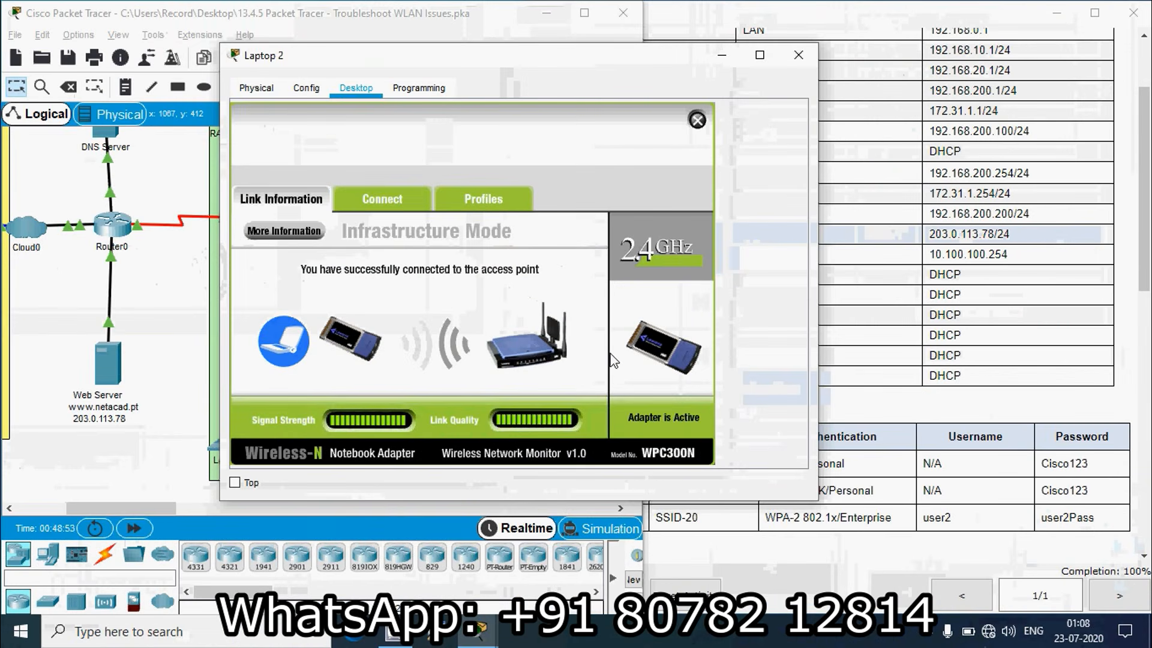
pyautogui.click(697, 121)
pyautogui.click(798, 54)
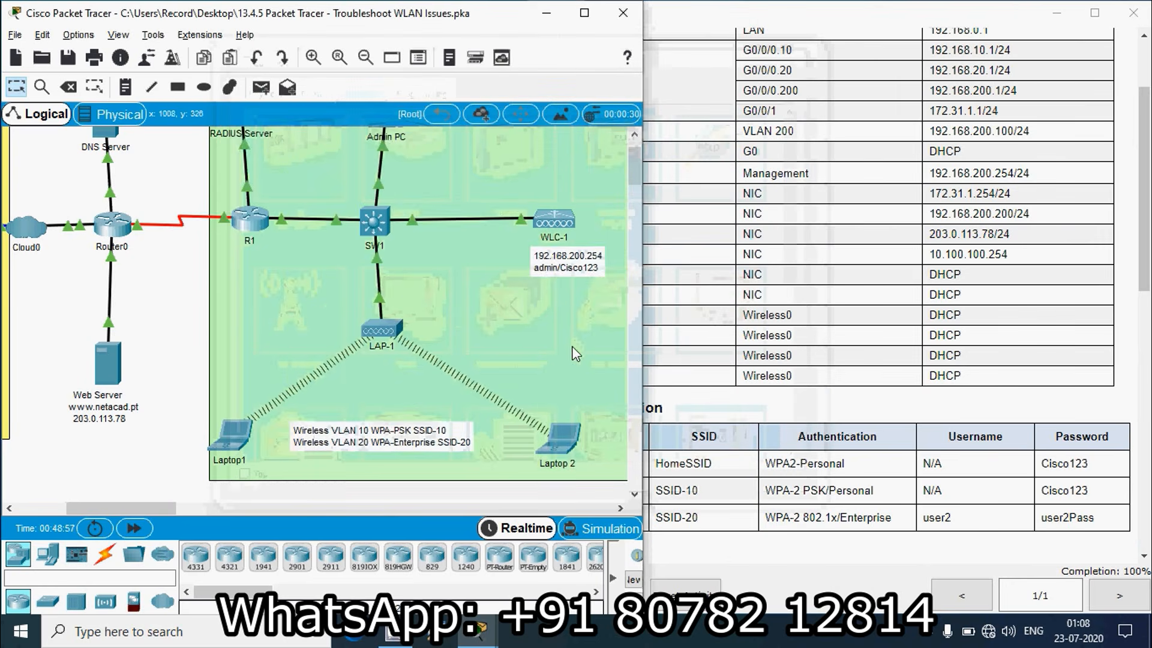
pyautogui.scroll(-1, 575, 354)
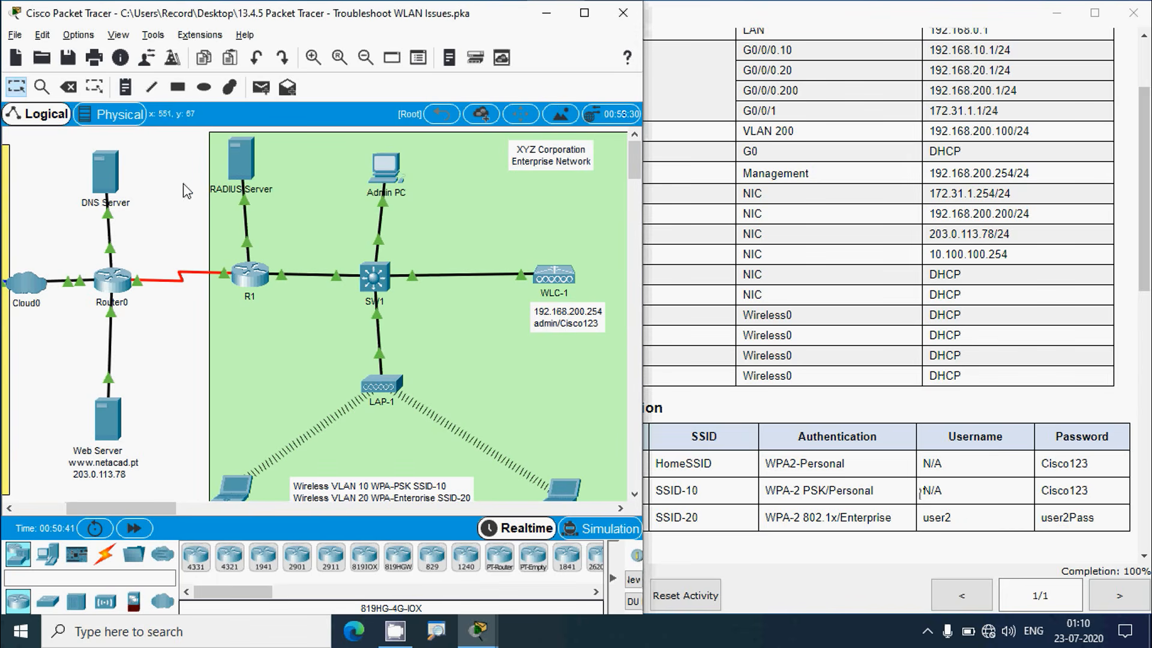
pyautogui.click(245, 156)
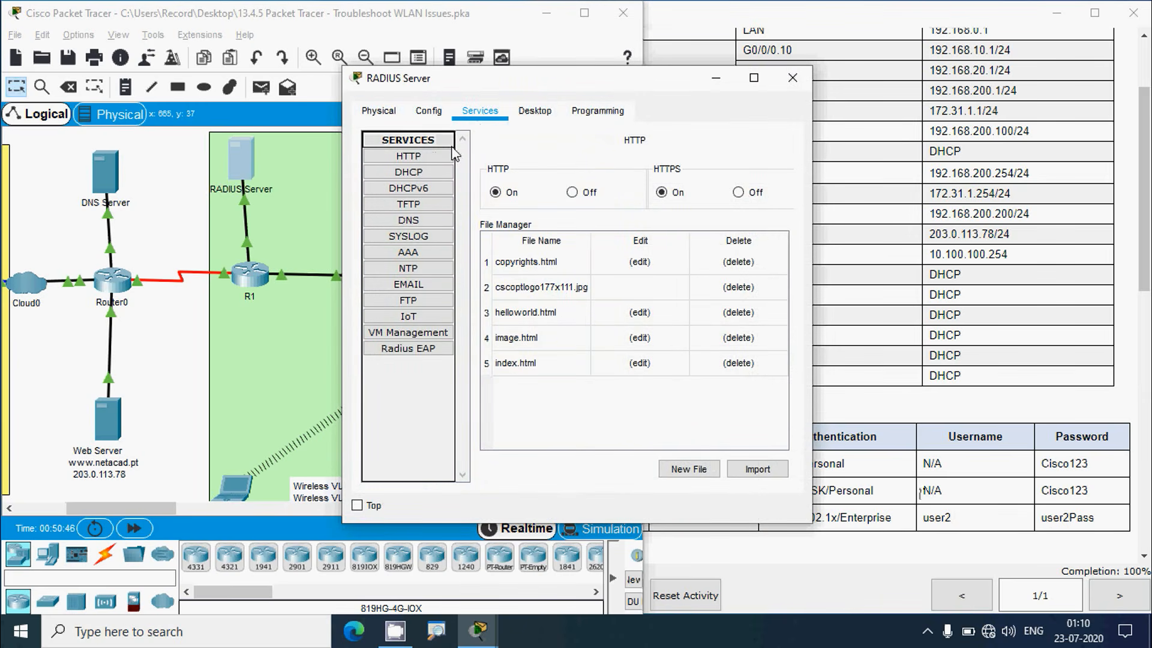
pyautogui.click(422, 250)
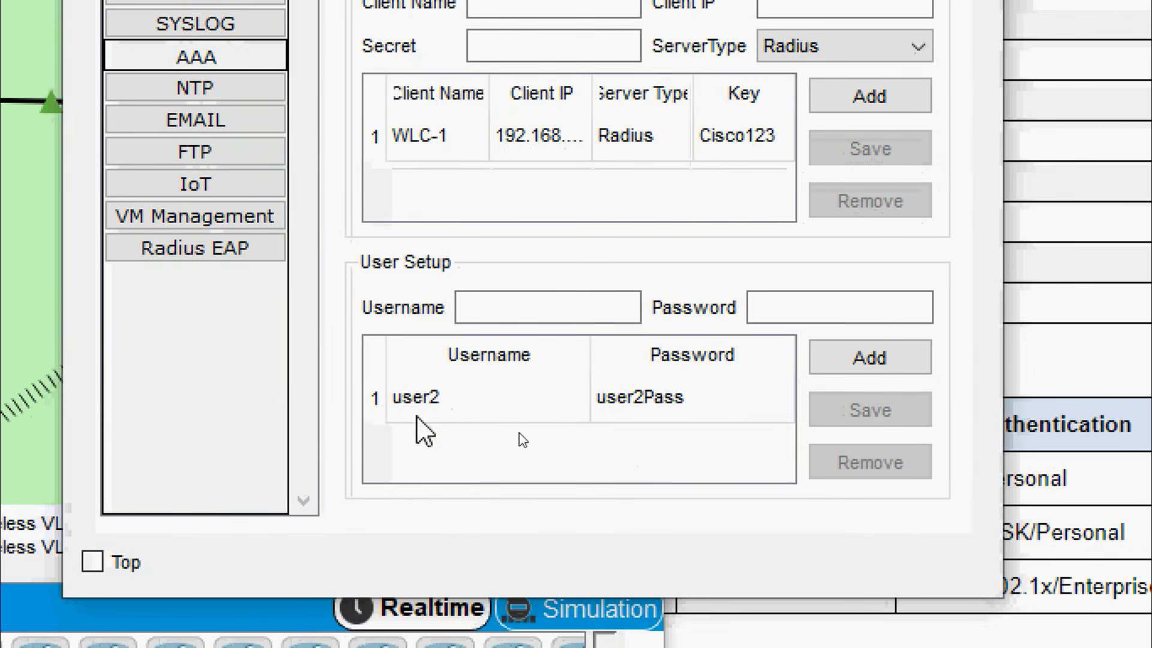
pyautogui.click(428, 405)
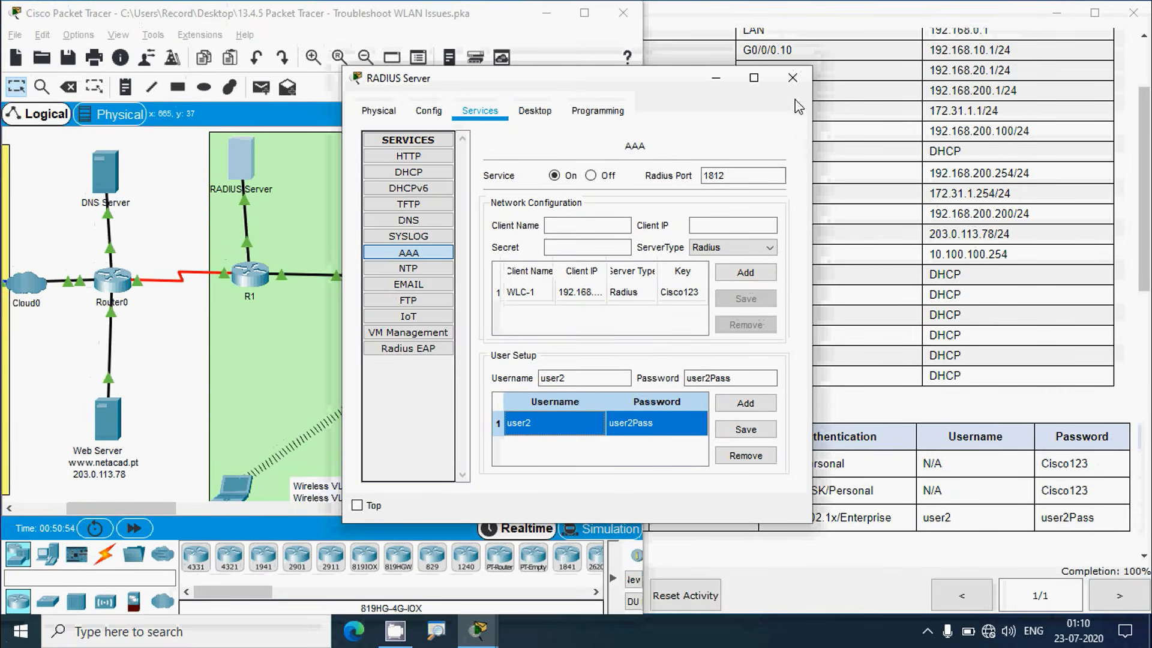
pyautogui.click(796, 74)
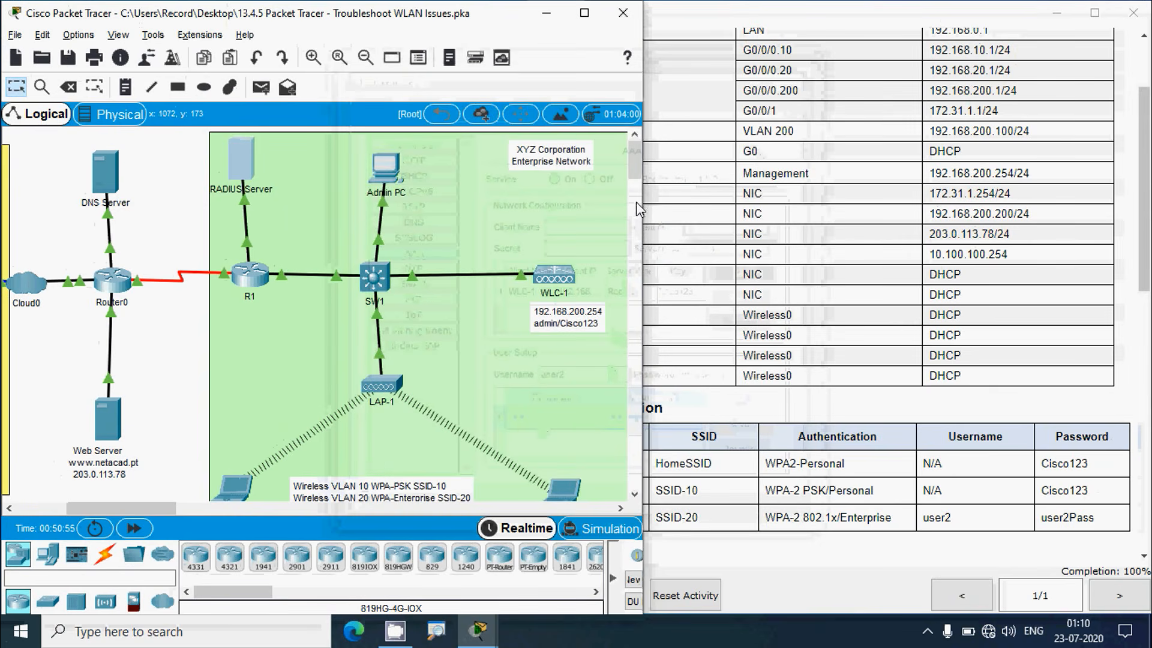
pyautogui.moveTo(639, 172); pyautogui.dragTo(639, 178)
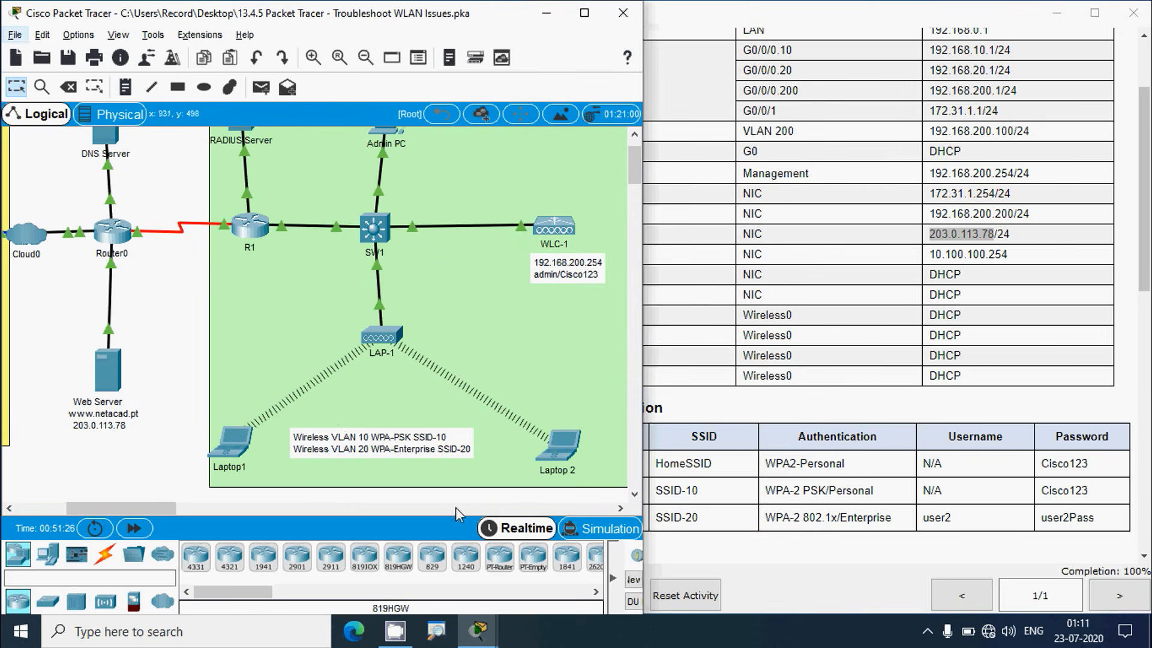
# Ping the web server 203.0.113.78 from Laptop 2's Command Prompt, getting replies with TTL=126
pyautogui.click(573, 447)
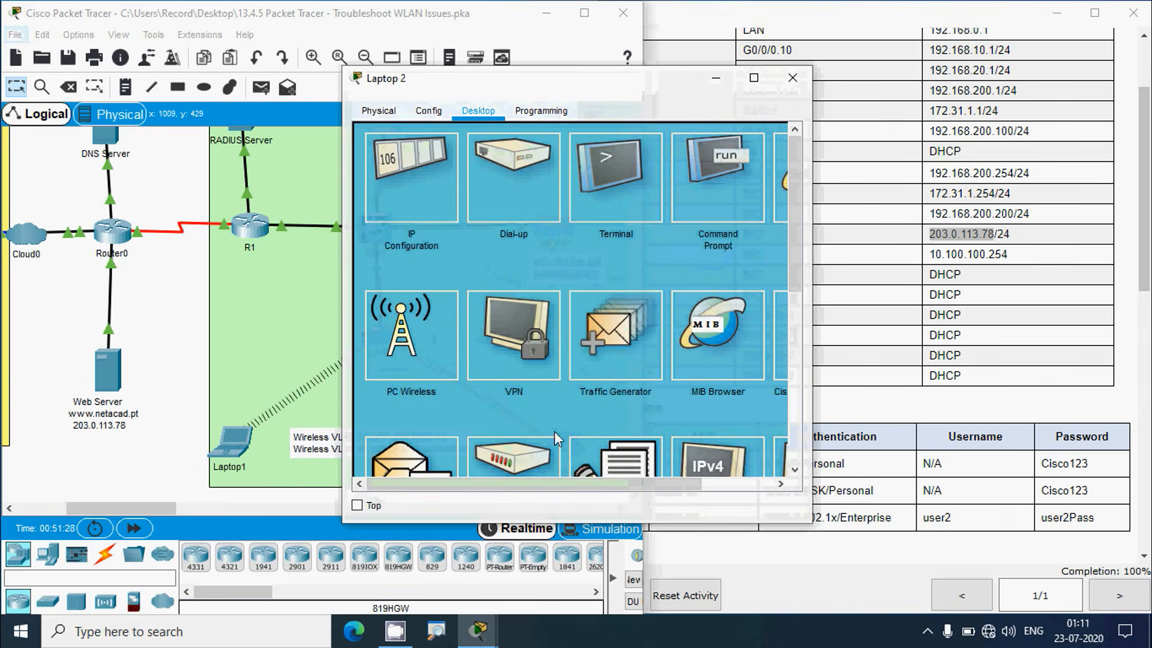
pyautogui.click(707, 210)
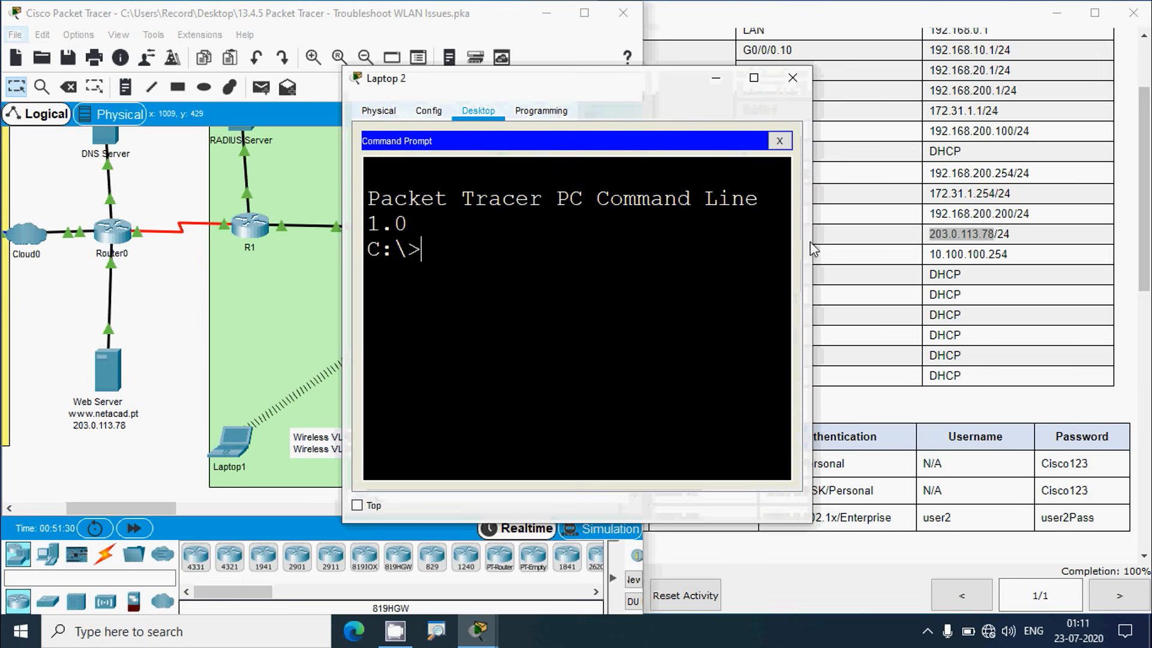
pyautogui.moveTo(811, 236); pyautogui.dragTo(1013, 246)
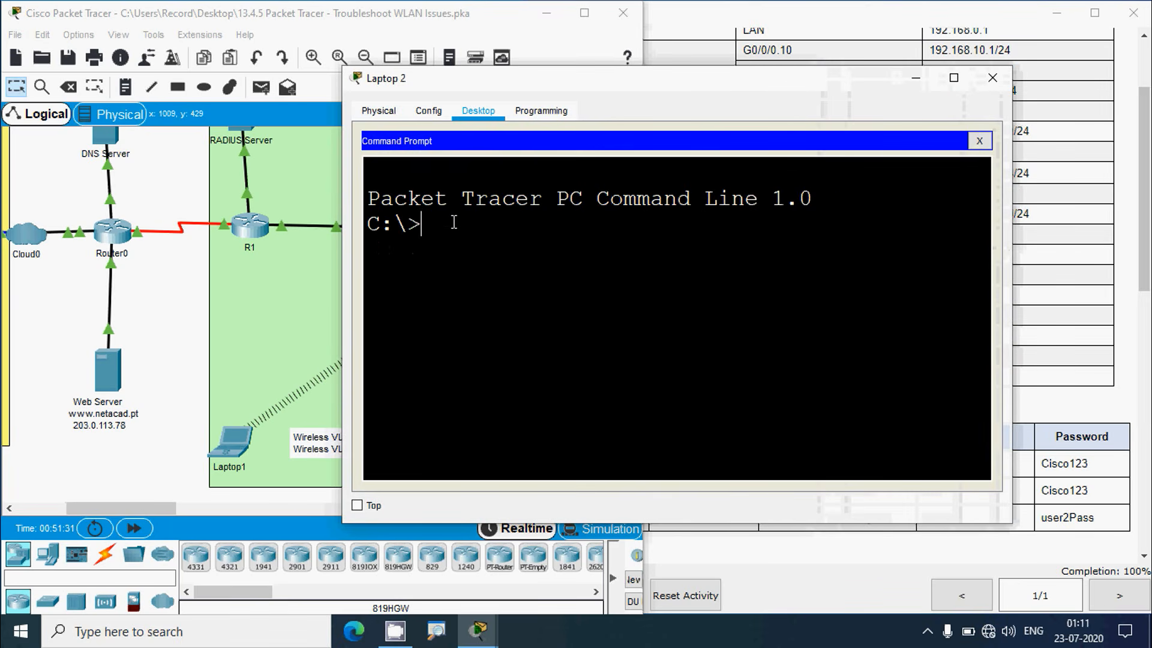
pyautogui.write('ping')
pyautogui.rightClick(504, 213)
pyautogui.click(531, 243)
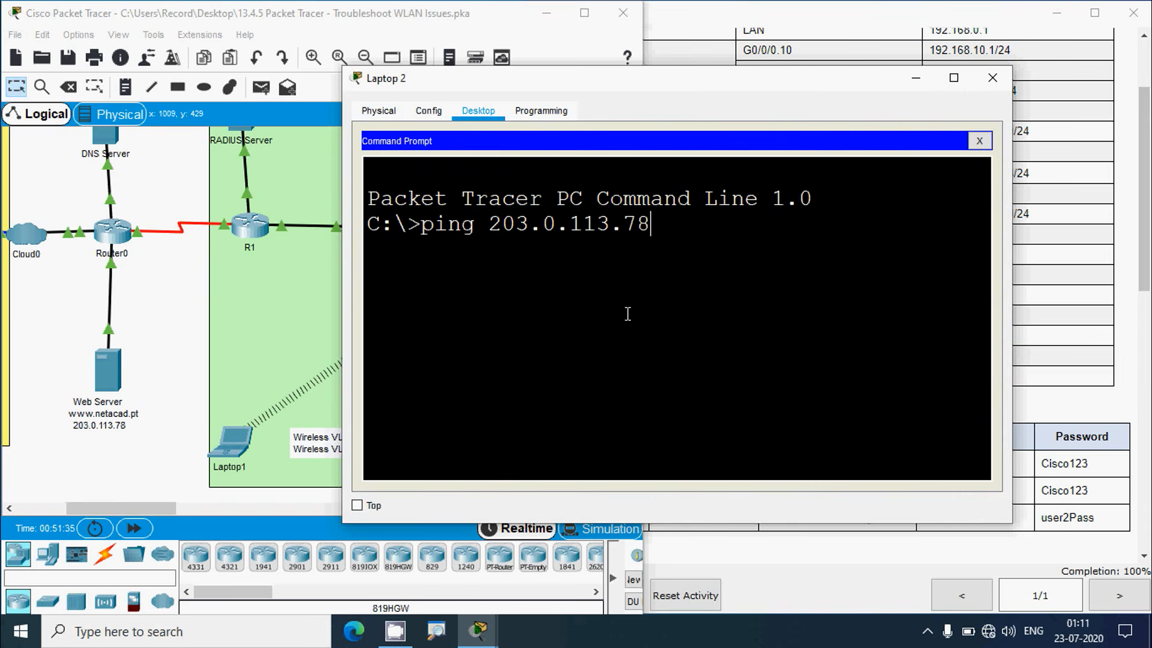
pyautogui.press('Return')
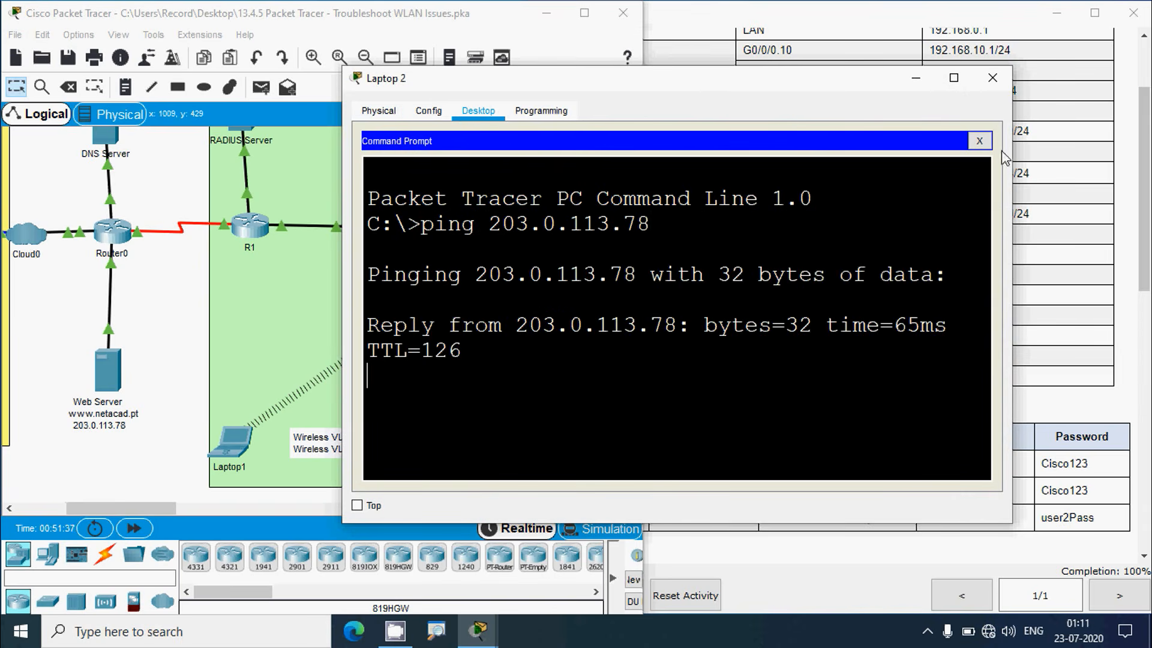
pyautogui.click(954, 84)
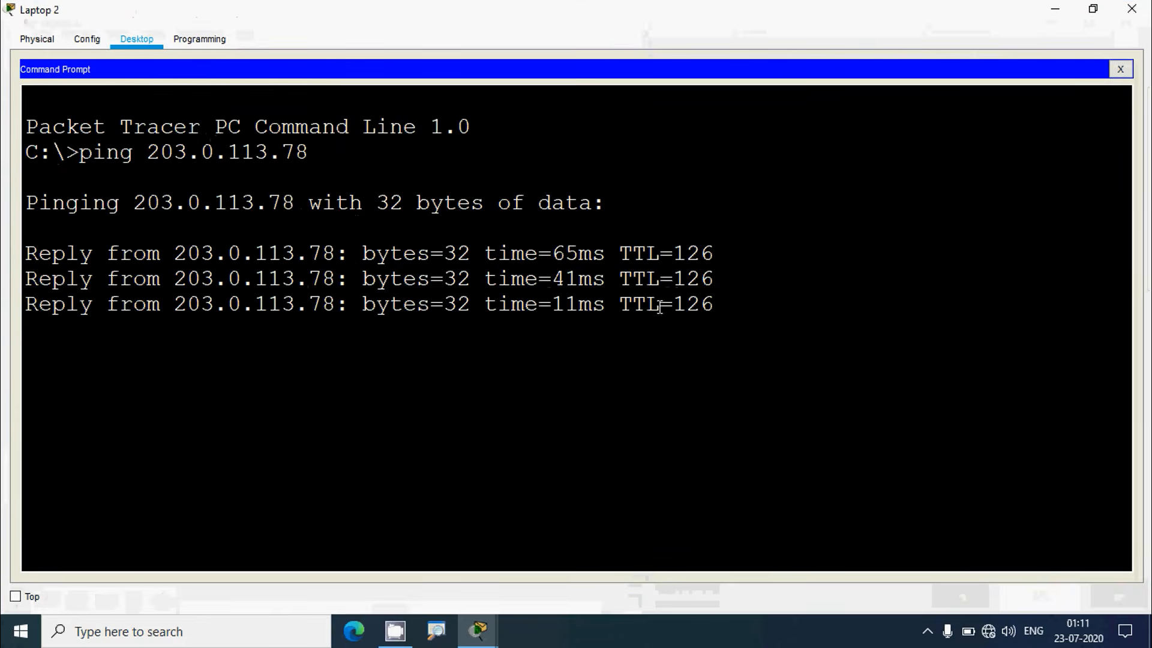
pyautogui.click(1093, 12)
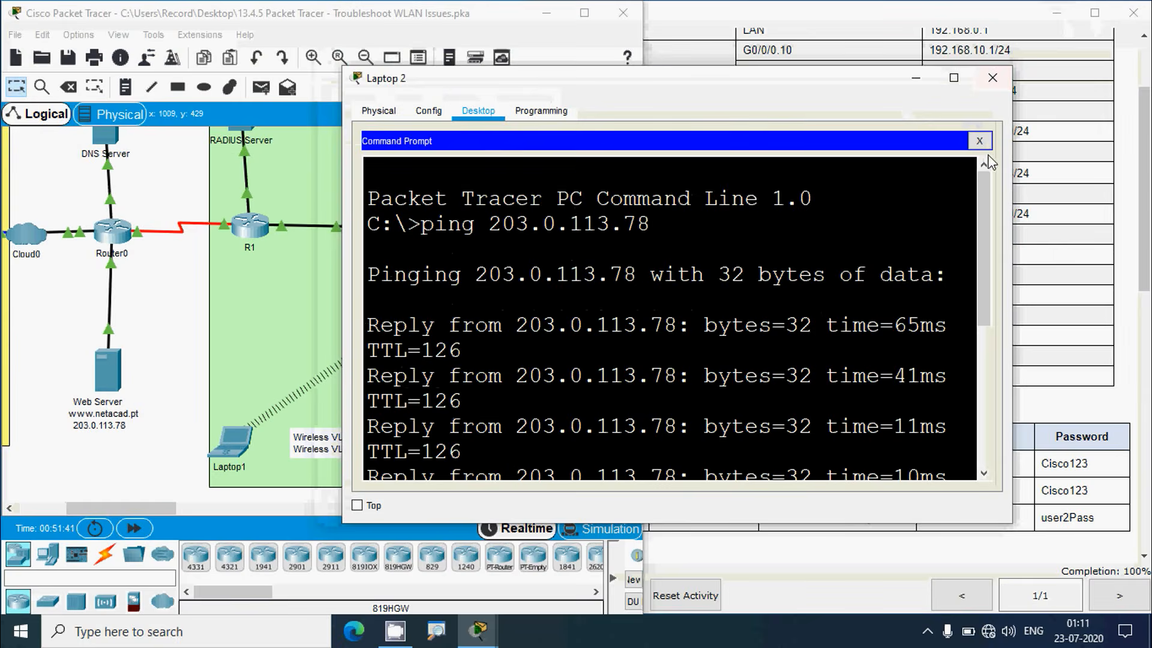
pyautogui.click(977, 143)
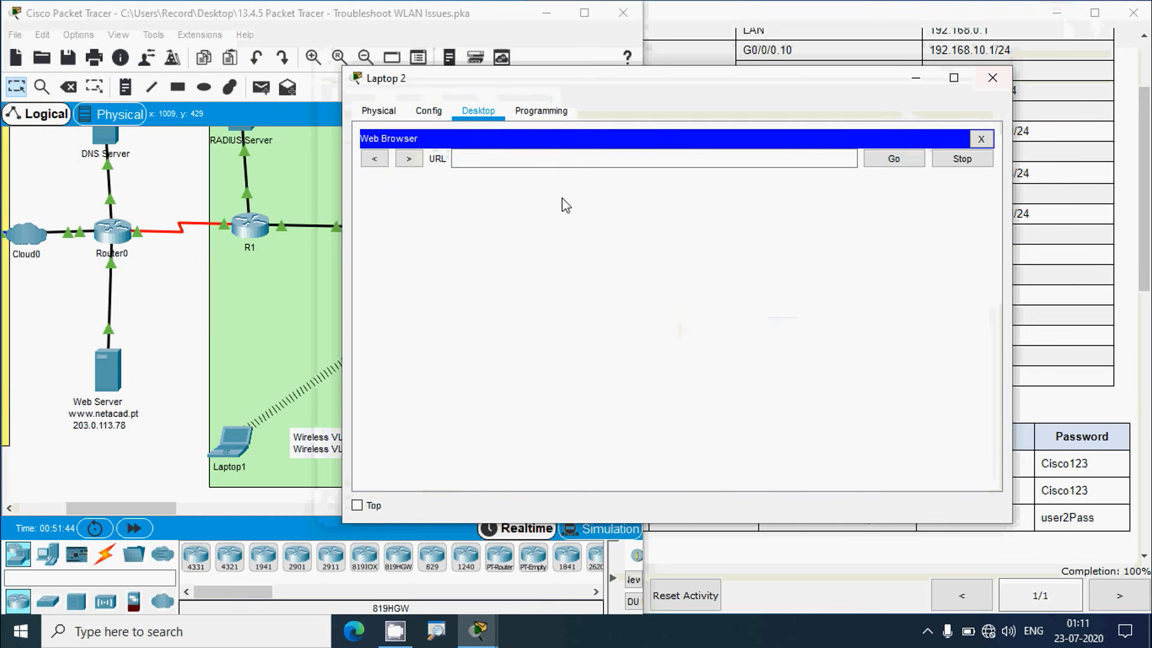
pyautogui.click(551, 162)
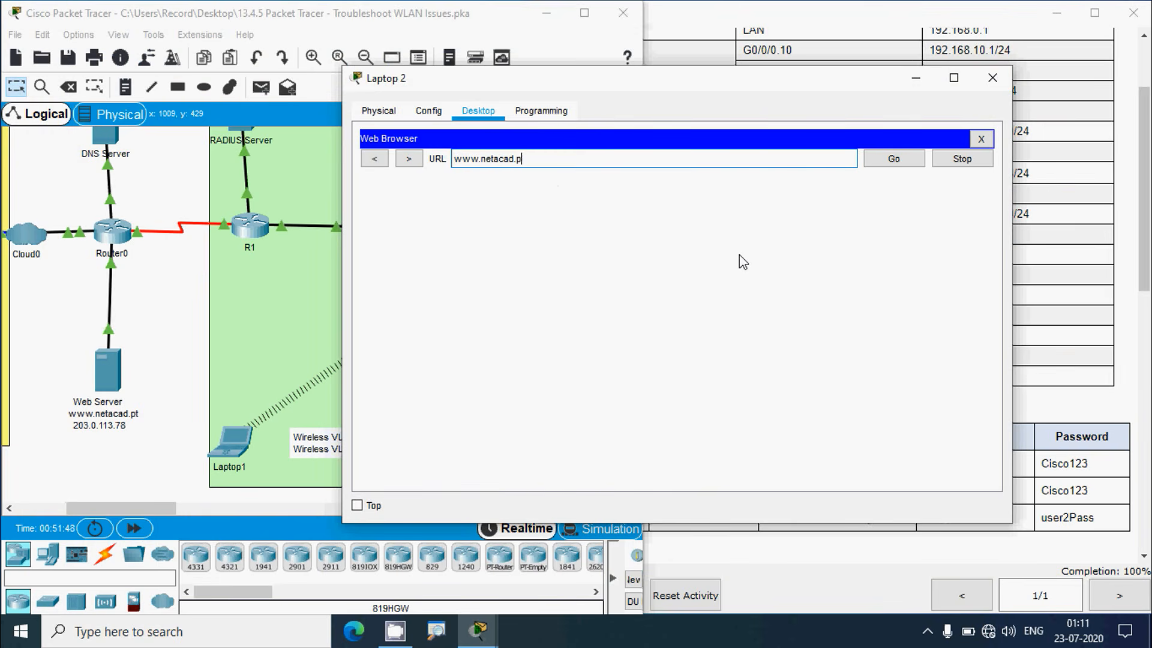
pyautogui.write('www.netacad.pt')
pyautogui.press('Return')
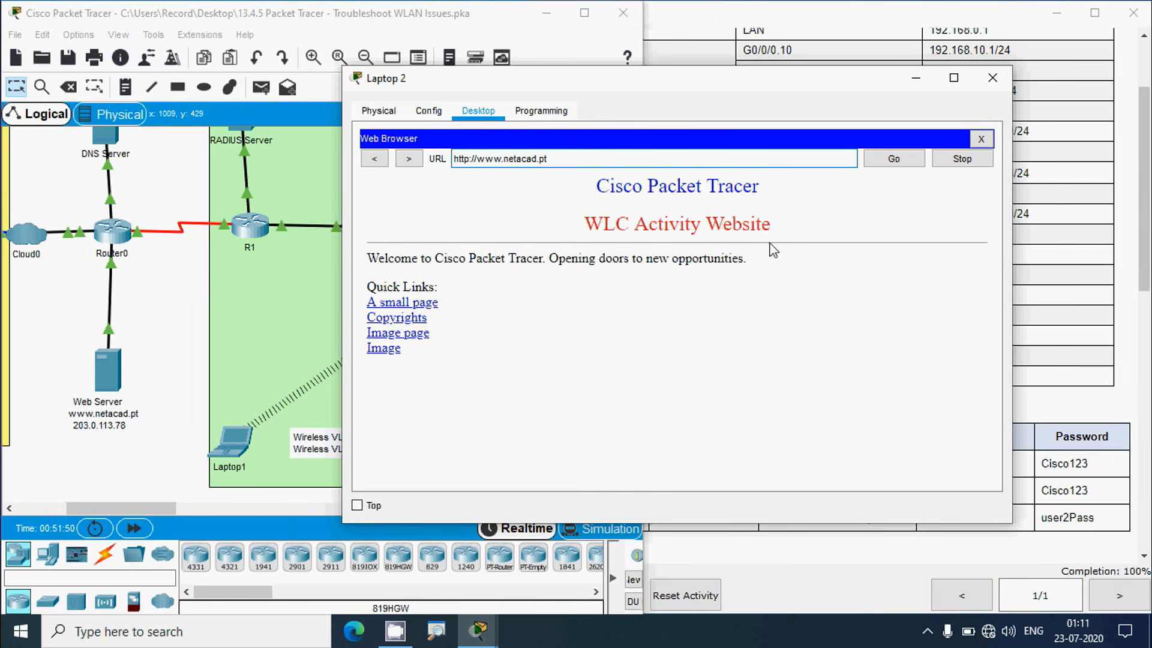
pyautogui.click(954, 79)
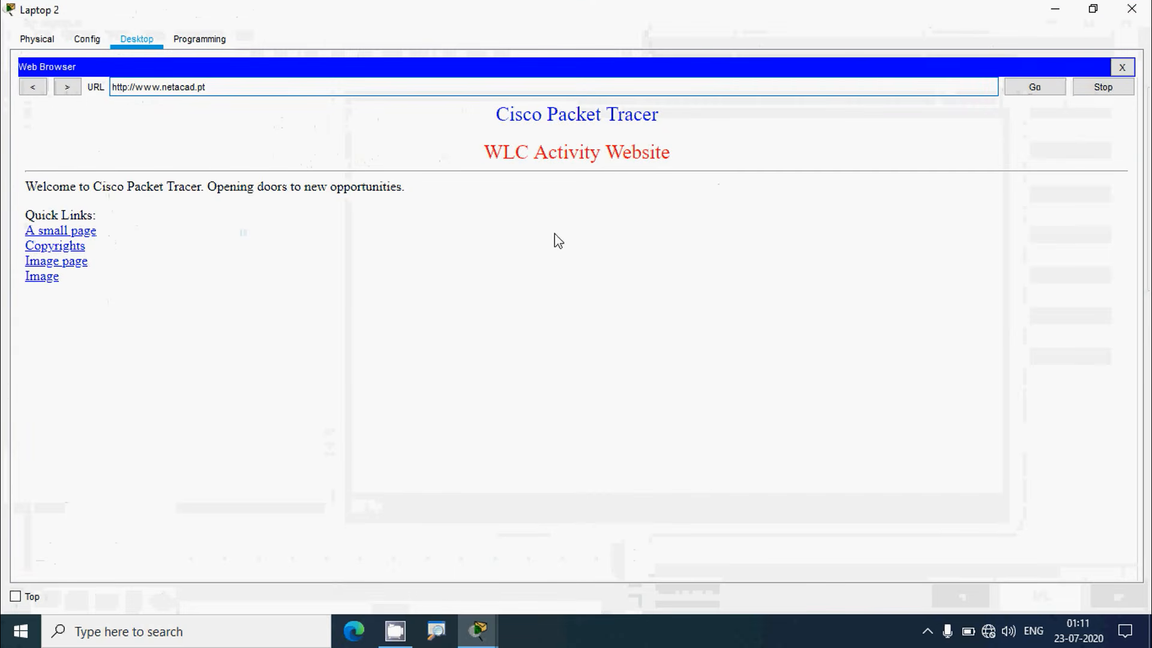
pyautogui.click(1132, 8)
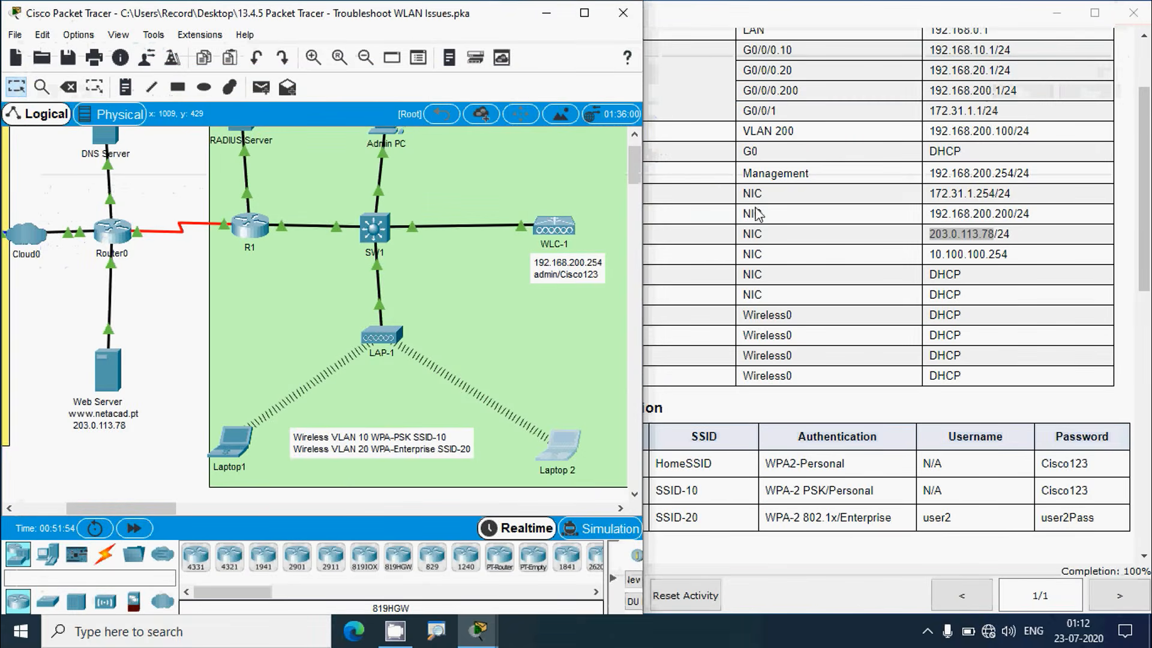